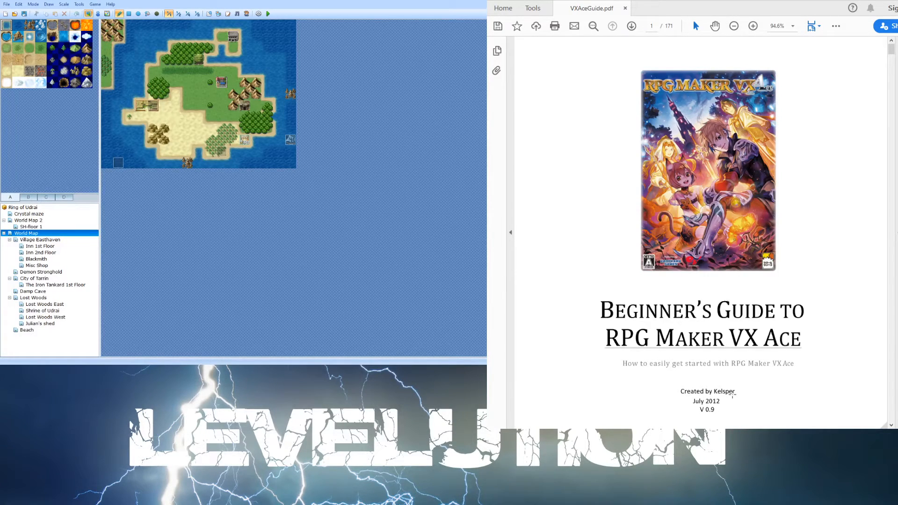
# - Scroll through the Beginner's Guide cover page and its index to review the list of chapters
pyautogui.scroll(-1, 732, 393)
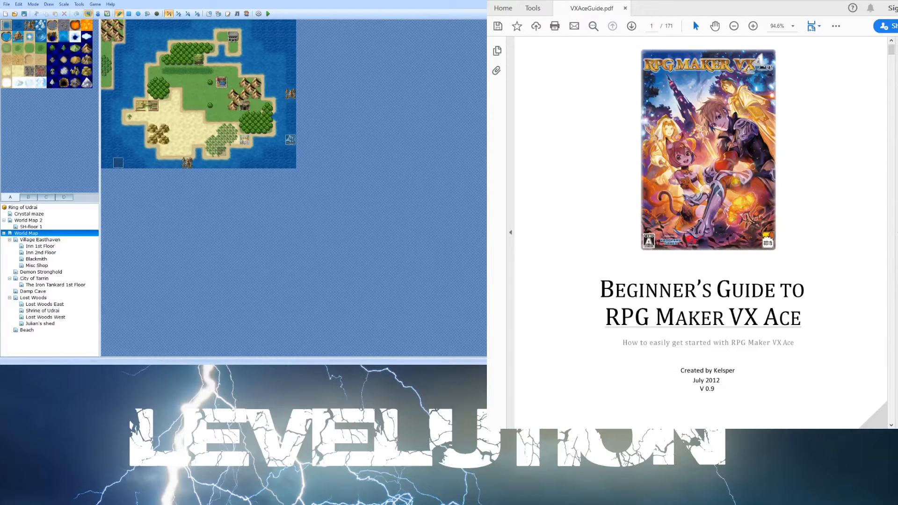
pyautogui.scroll(-10, 710, 174)
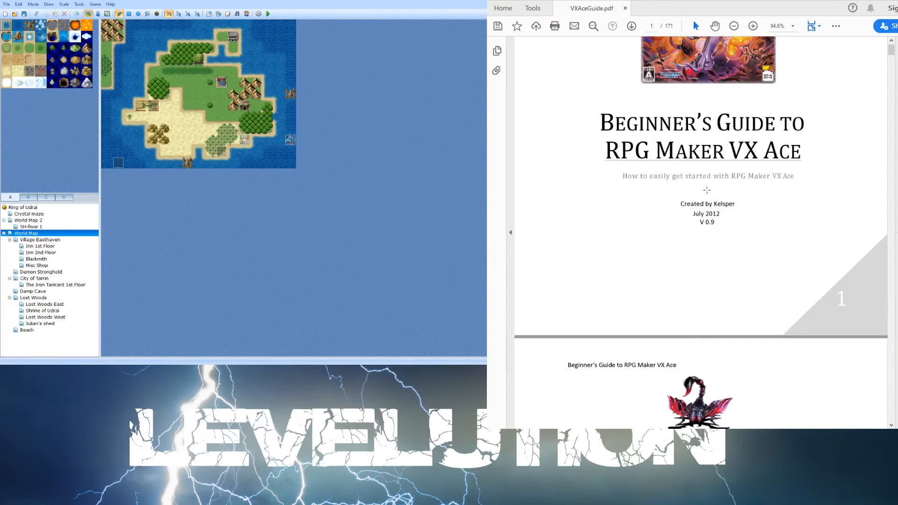
pyautogui.scroll(-2, 711, 173)
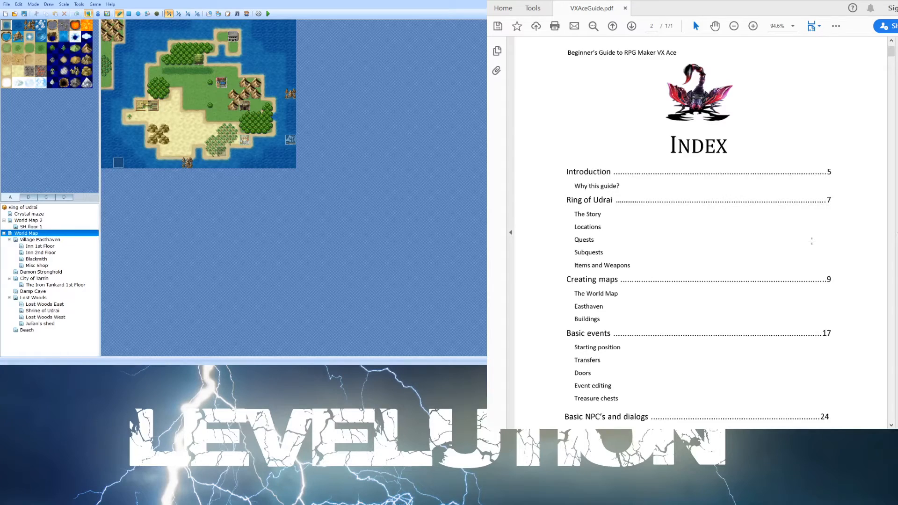
pyautogui.scroll(-10, 785, 249)
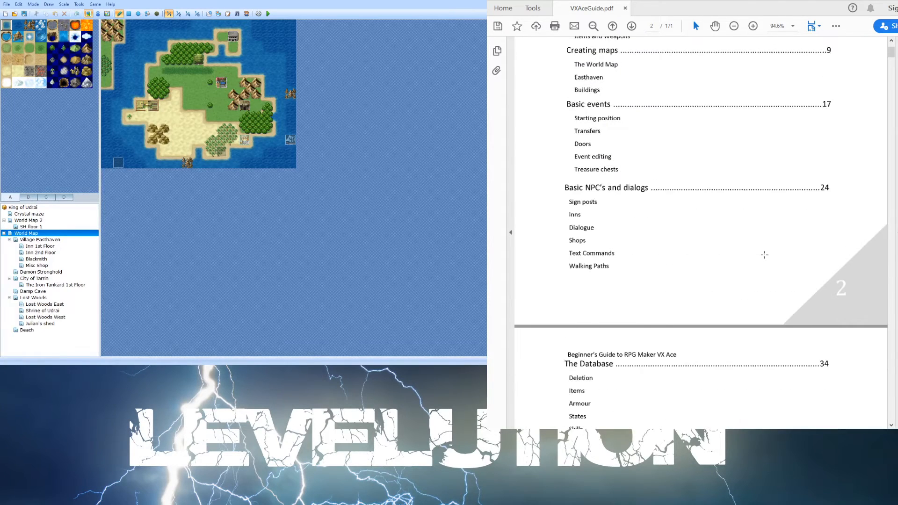
pyautogui.scroll(-2, 764, 255)
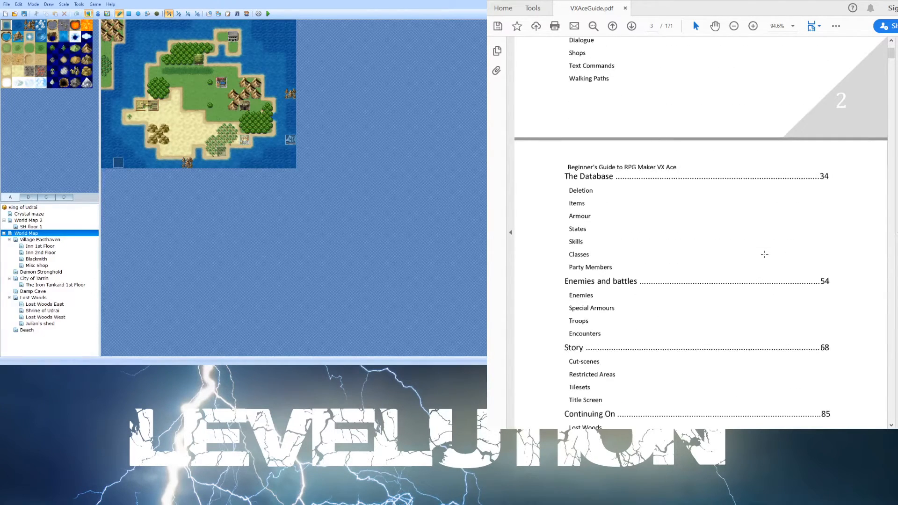
pyautogui.scroll(-2, 764, 254)
pyautogui.scroll(-2, 714, 258)
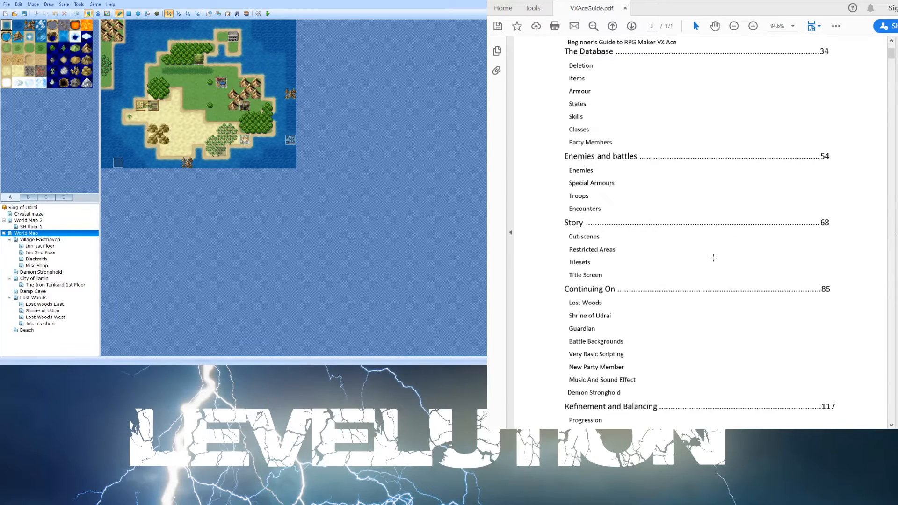
pyautogui.scroll(-4, 713, 258)
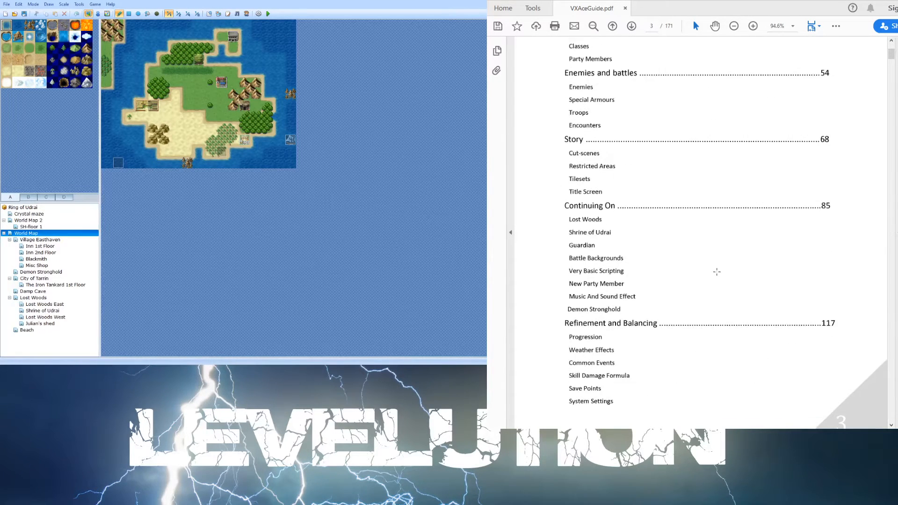
pyautogui.scroll(-1, 716, 276)
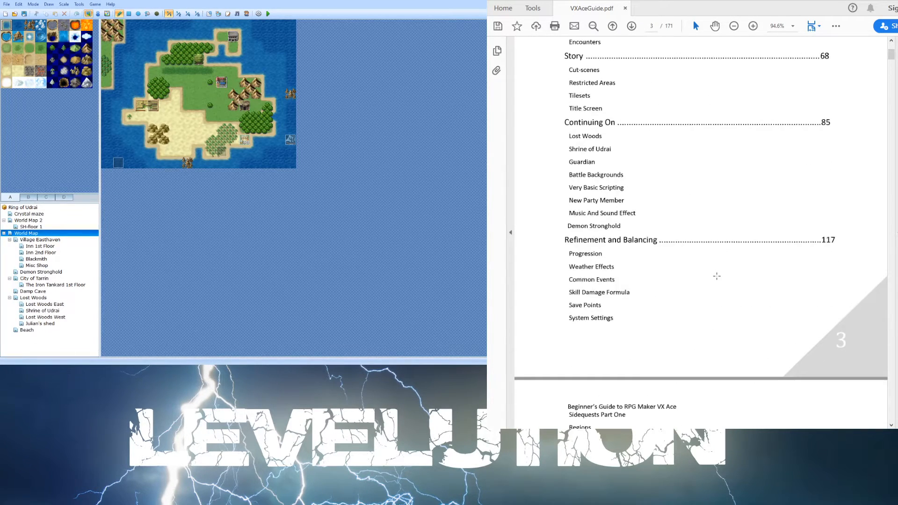
pyautogui.scroll(-1, 717, 276)
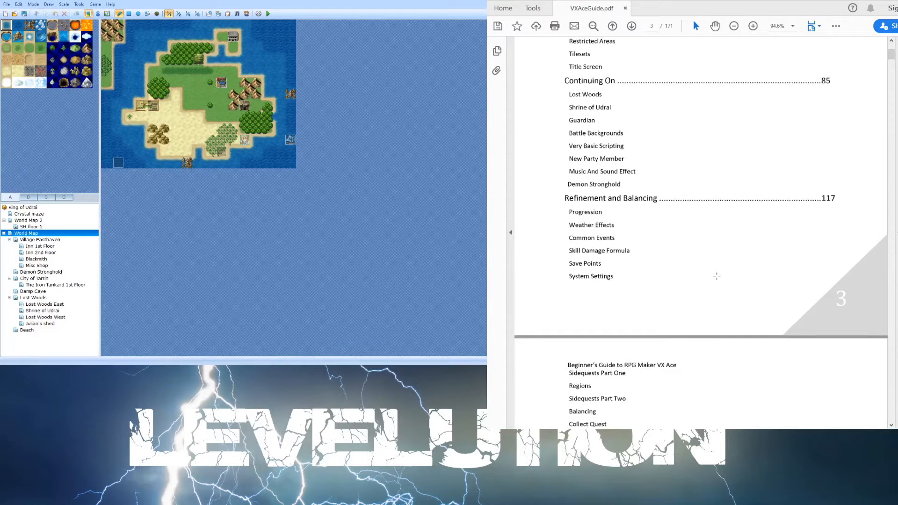
pyautogui.scroll(-1, 717, 276)
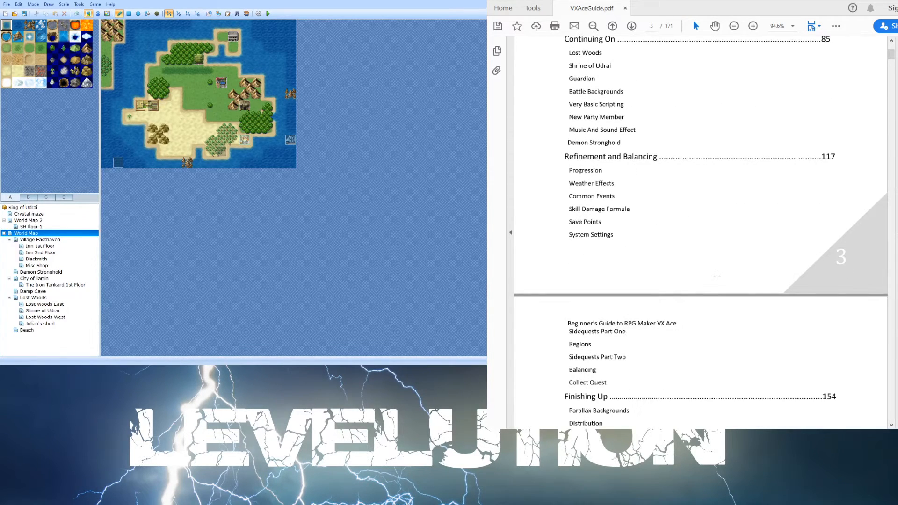
pyautogui.scroll(-2, 716, 276)
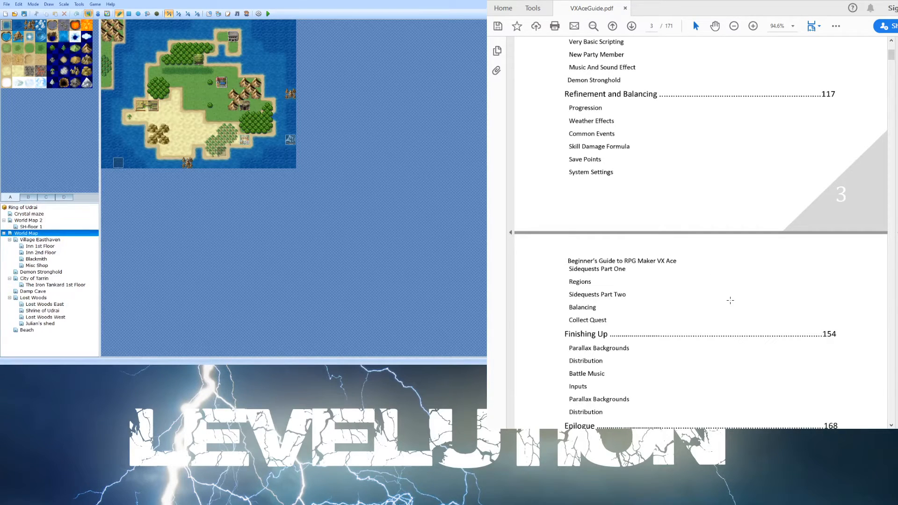
pyautogui.scroll(-1, 800, 291)
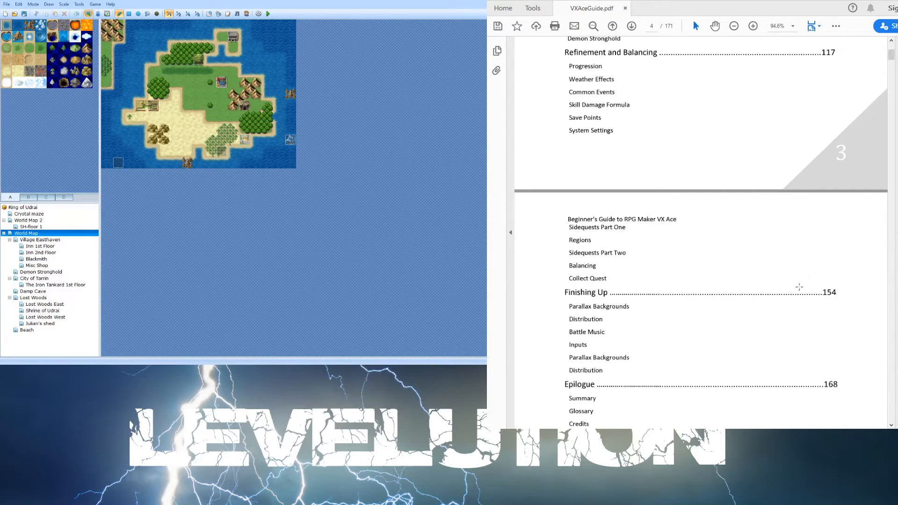
pyautogui.scroll(-1, 800, 279)
pyautogui.scroll(-10, 800, 279)
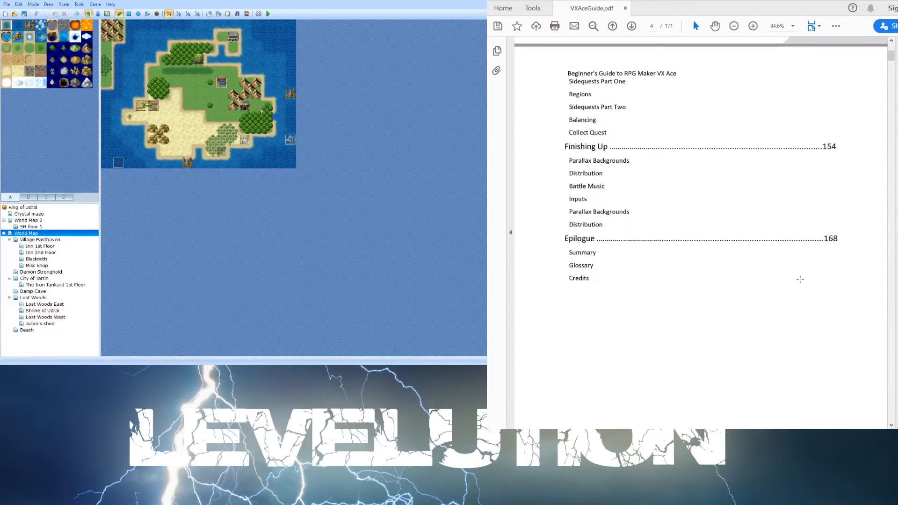
pyautogui.scroll(-13, 800, 279)
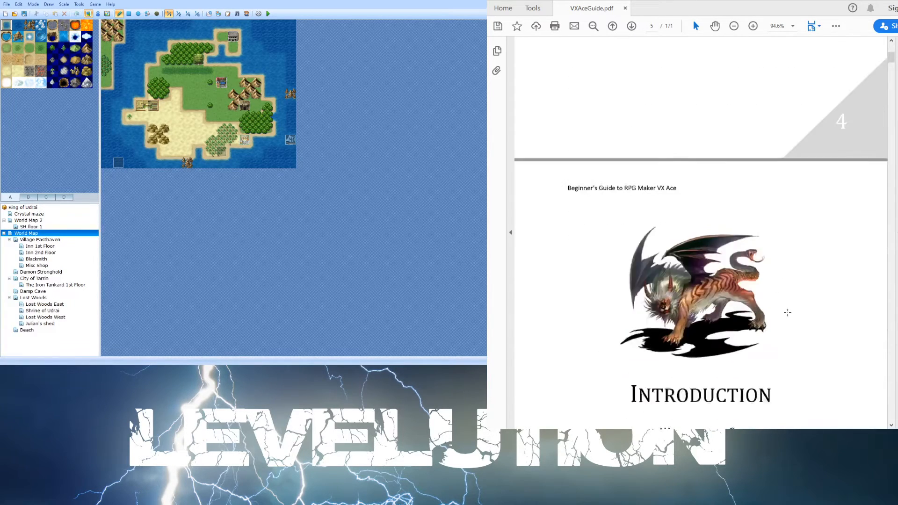
# - Go back up to the start of the index and scroll through the chapter list once more
pyautogui.scroll(14, 788, 313)
pyautogui.scroll(20, 787, 313)
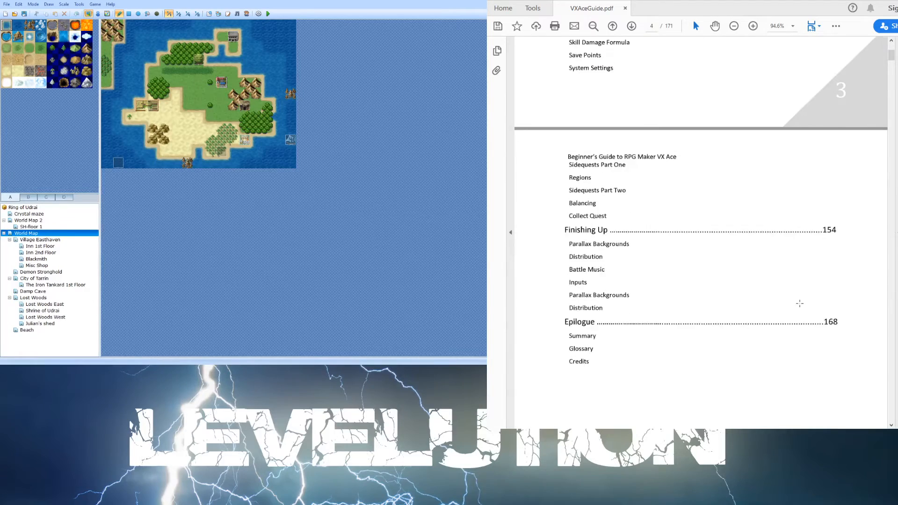
pyautogui.scroll(20, 799, 303)
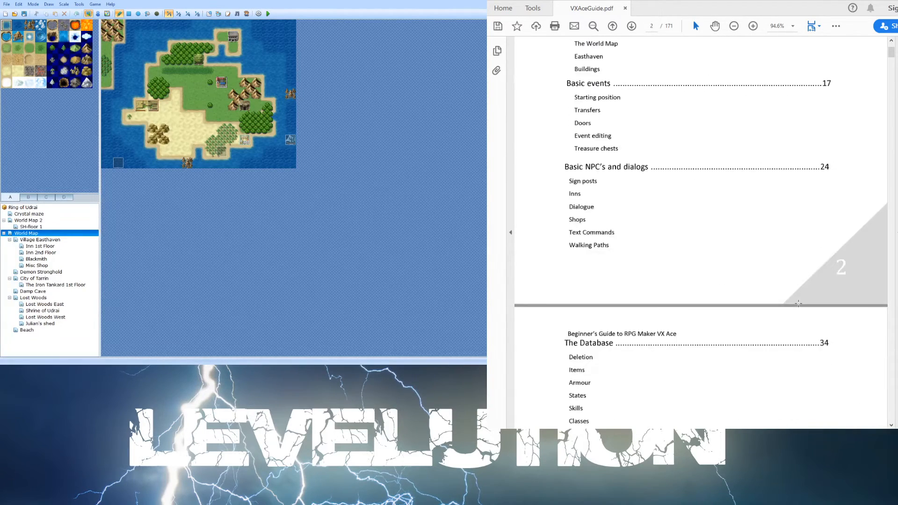
pyautogui.scroll(1, 793, 317)
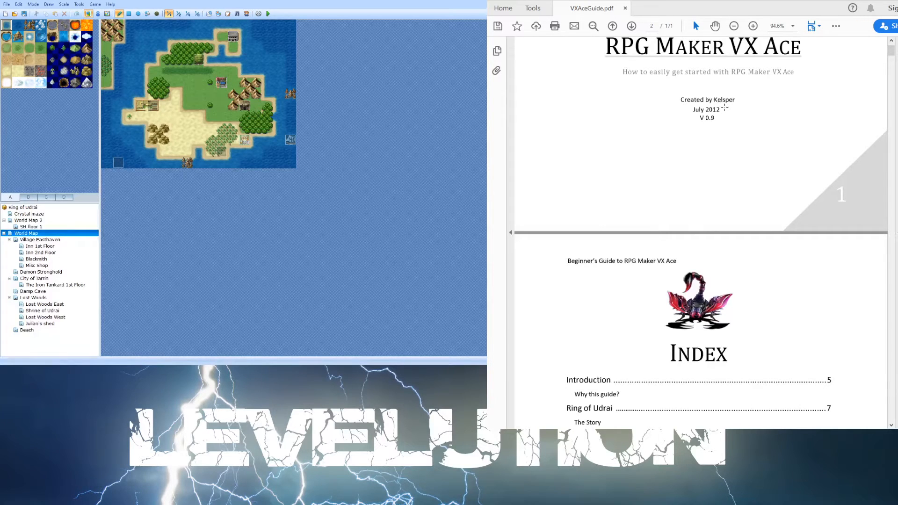
pyautogui.scroll(-2, 698, 217)
pyautogui.scroll(-3, 697, 246)
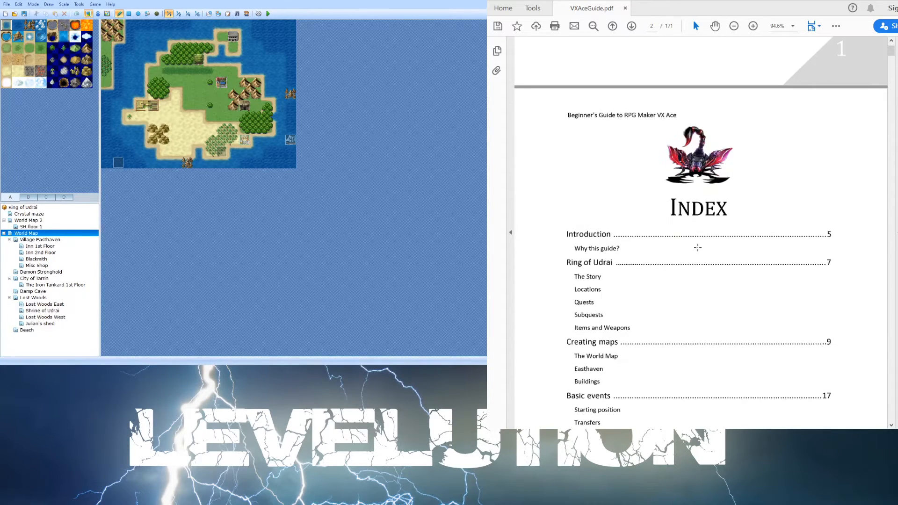
pyautogui.scroll(-8, 697, 247)
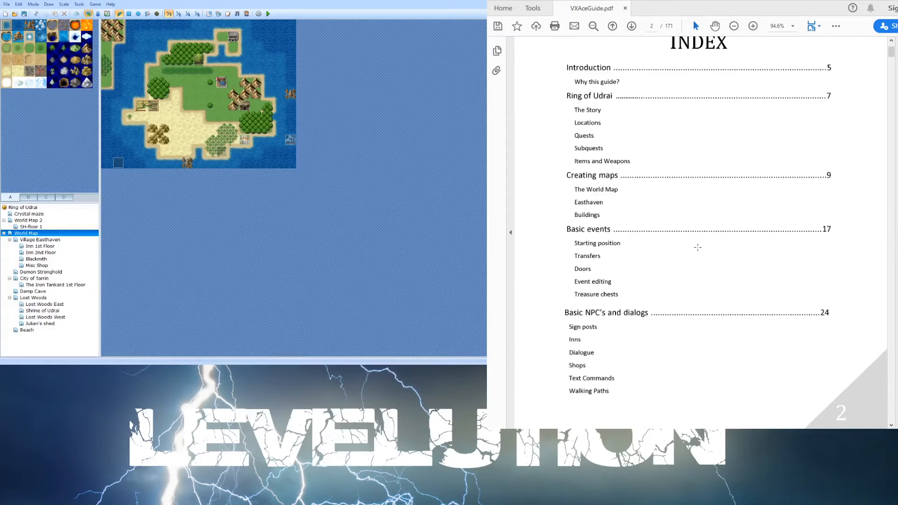
pyautogui.scroll(-6, 697, 247)
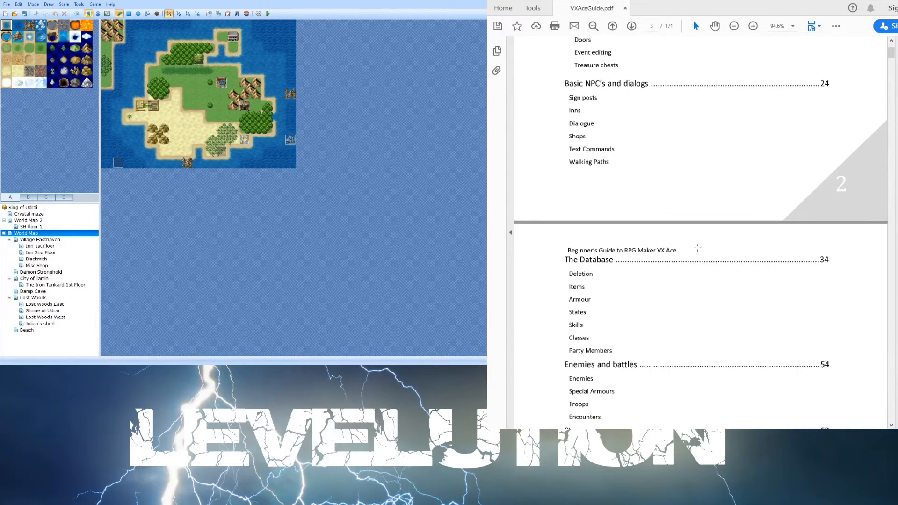
pyautogui.scroll(-4, 698, 247)
pyautogui.scroll(-6, 697, 250)
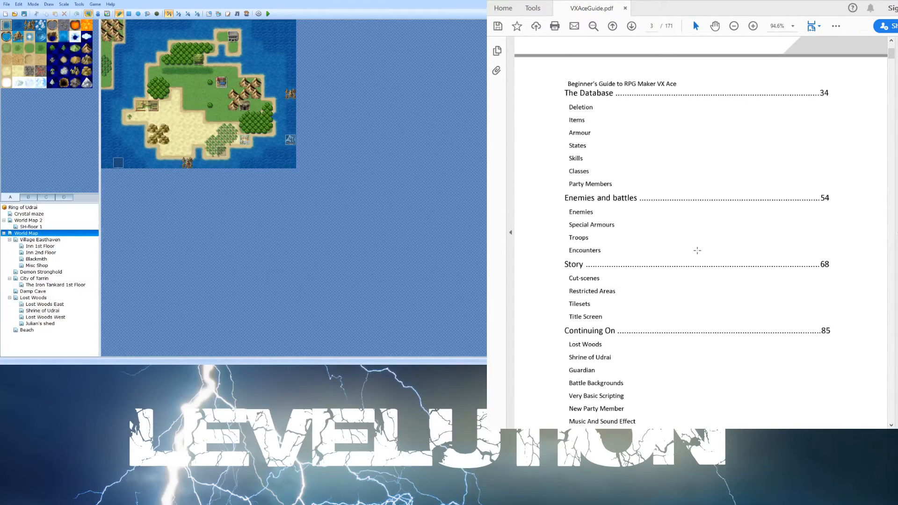
pyautogui.scroll(-6, 697, 251)
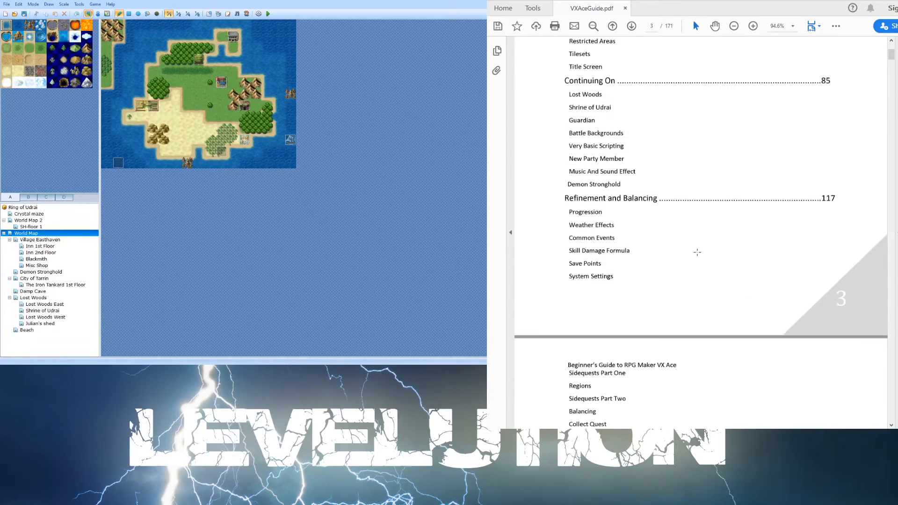
pyautogui.scroll(-5, 698, 252)
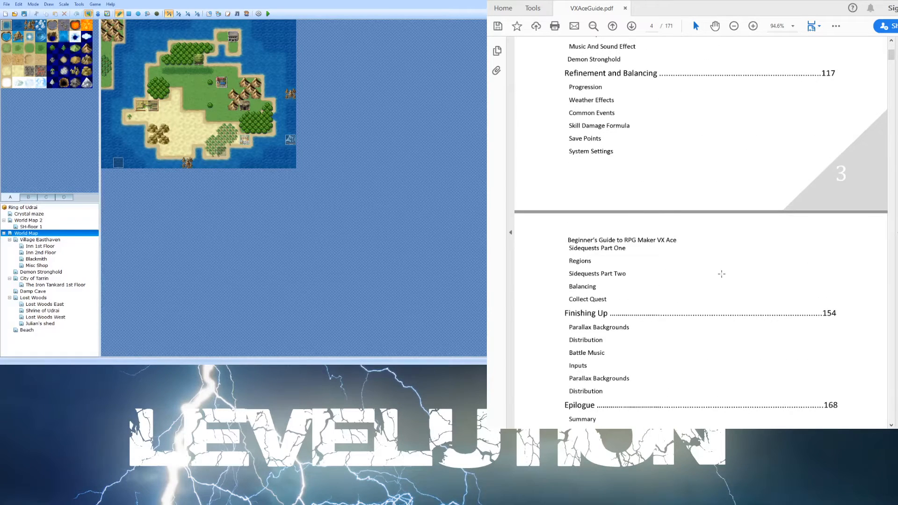
pyautogui.scroll(-3, 713, 249)
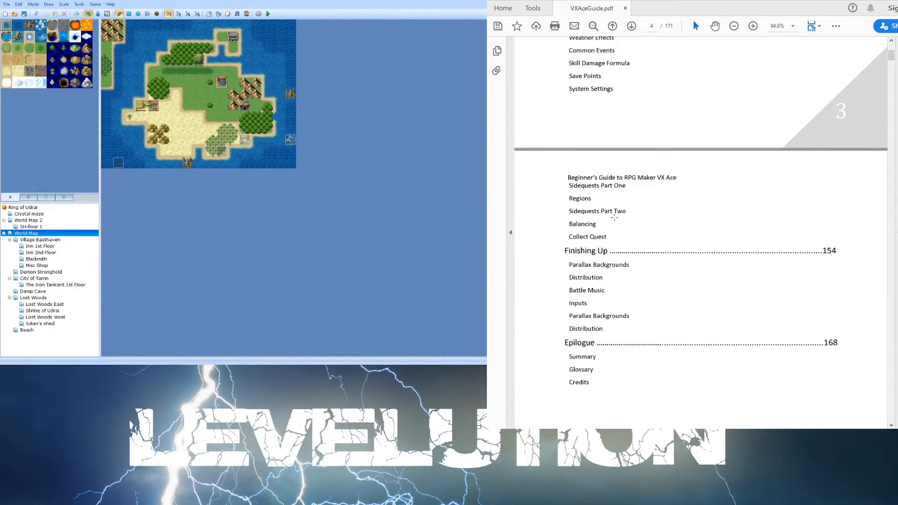
pyautogui.scroll(-2, 615, 217)
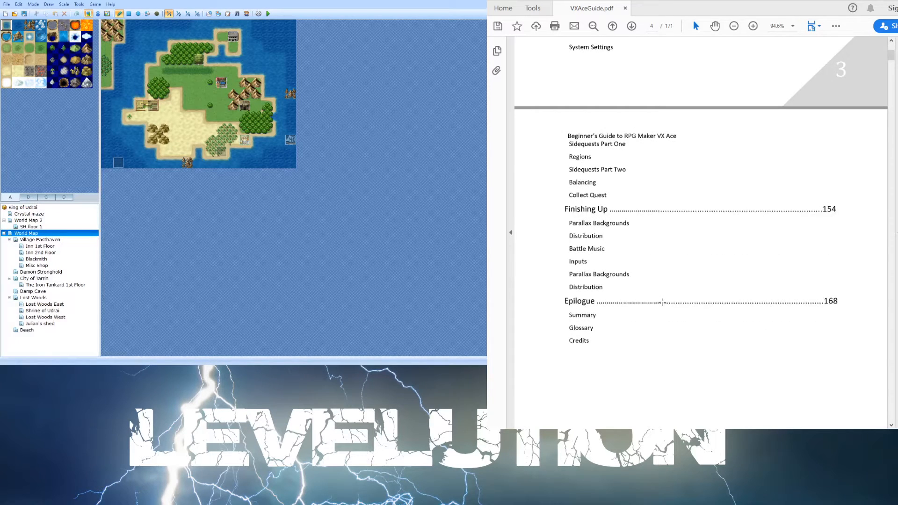
pyautogui.scroll(-3, 660, 305)
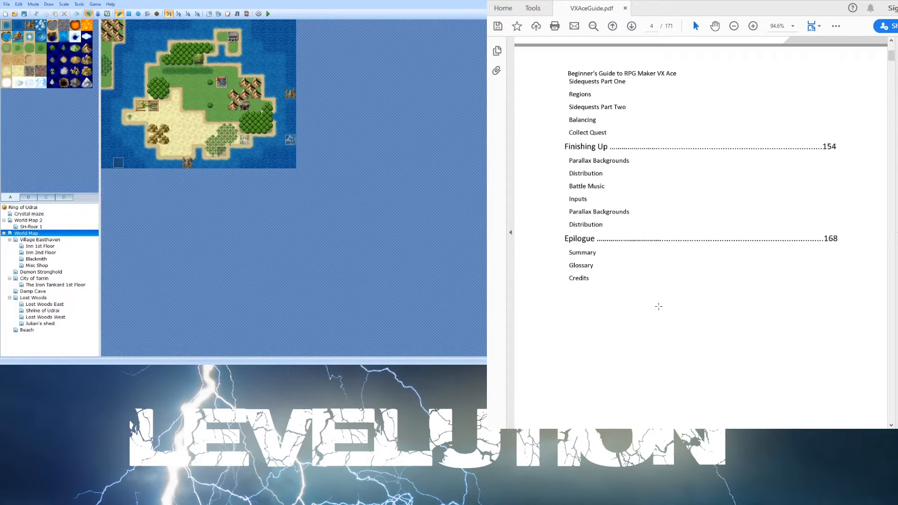
pyautogui.scroll(-1, 658, 306)
pyautogui.scroll(-13, 658, 307)
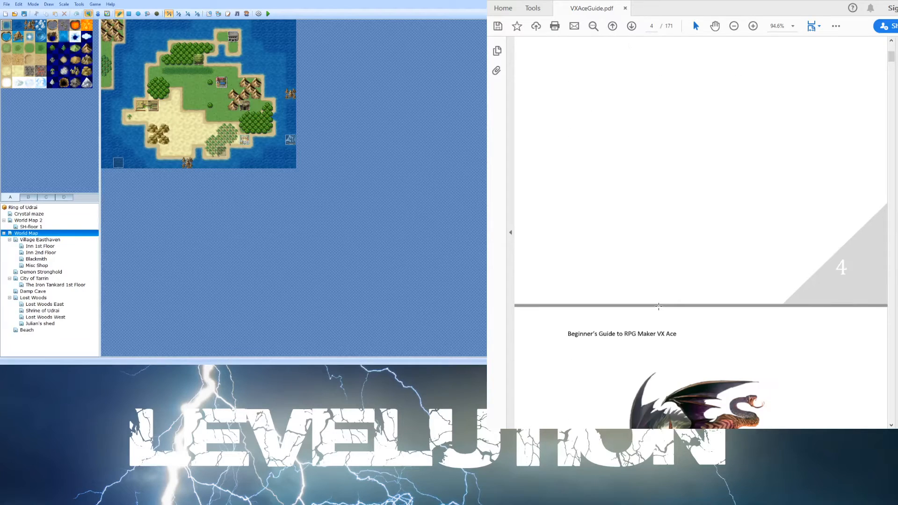
pyautogui.scroll(-1, 658, 306)
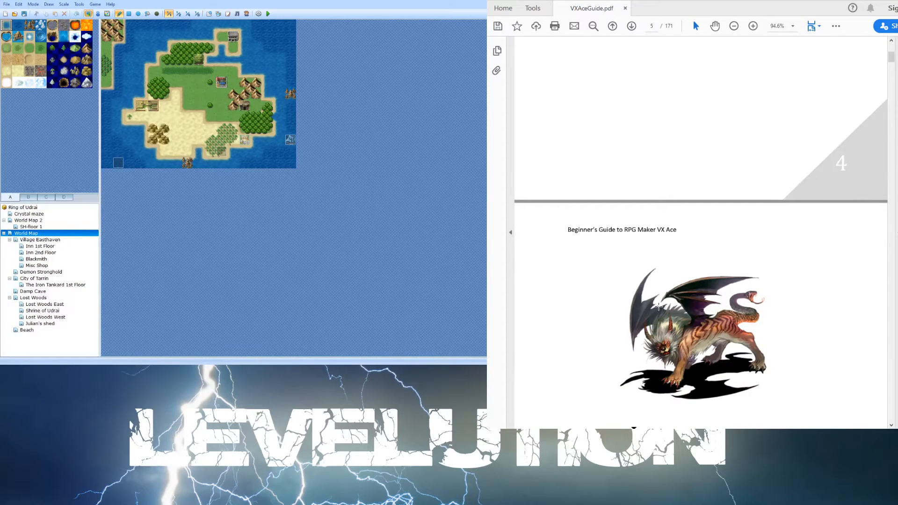
# - Scroll through the guide's Introduction pages, reading why the guide exists and its text-style conventions
pyautogui.scroll(-8, 711, 336)
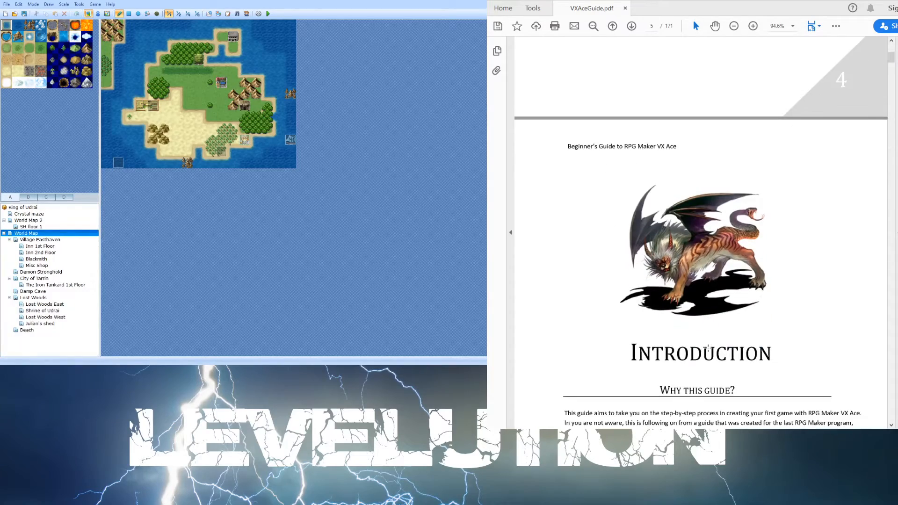
pyautogui.scroll(-5, 707, 349)
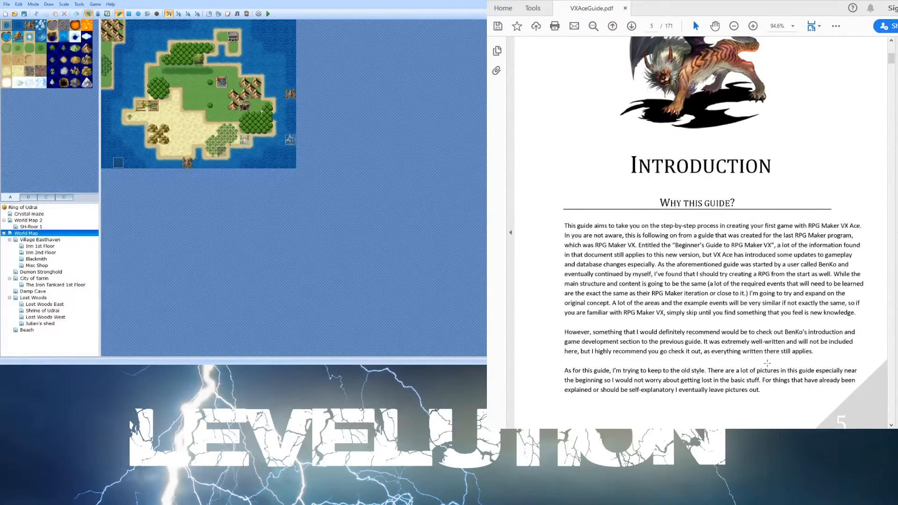
pyautogui.scroll(-1, 793, 331)
pyautogui.scroll(-2, 794, 350)
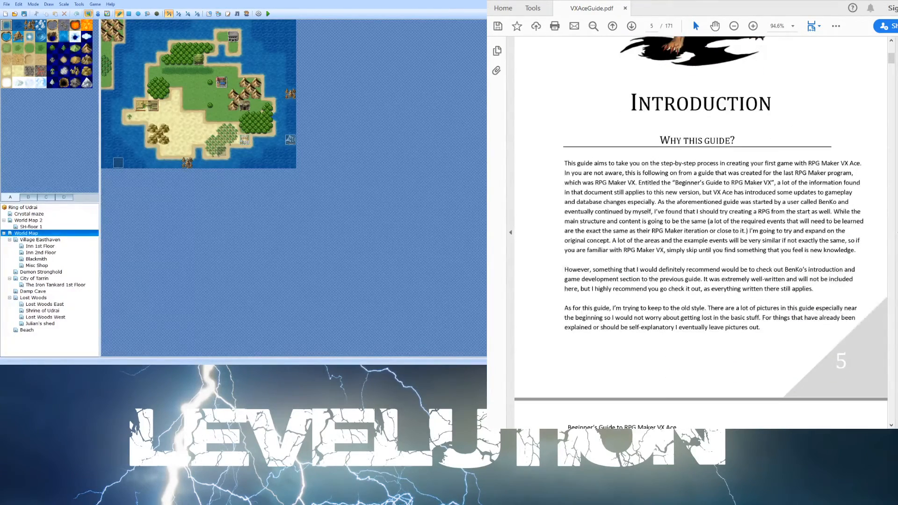
pyautogui.scroll(-3, 692, 280)
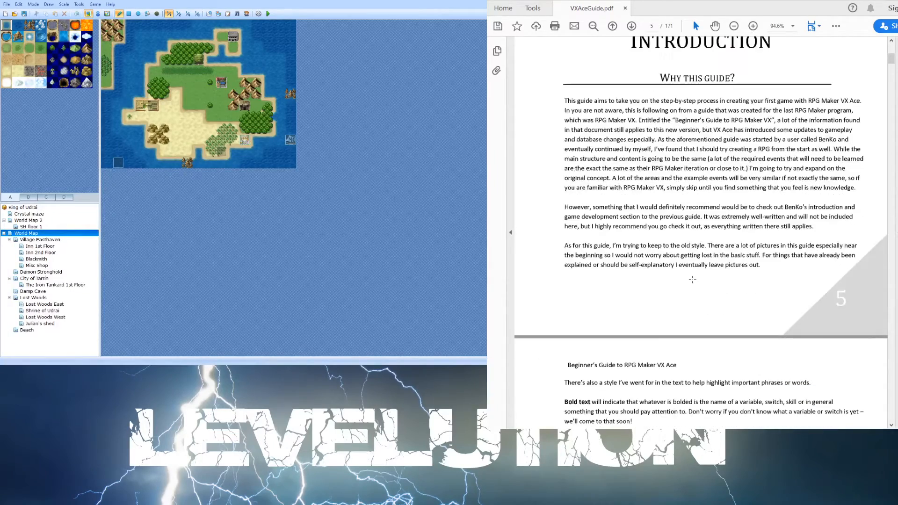
pyautogui.scroll(-7, 692, 279)
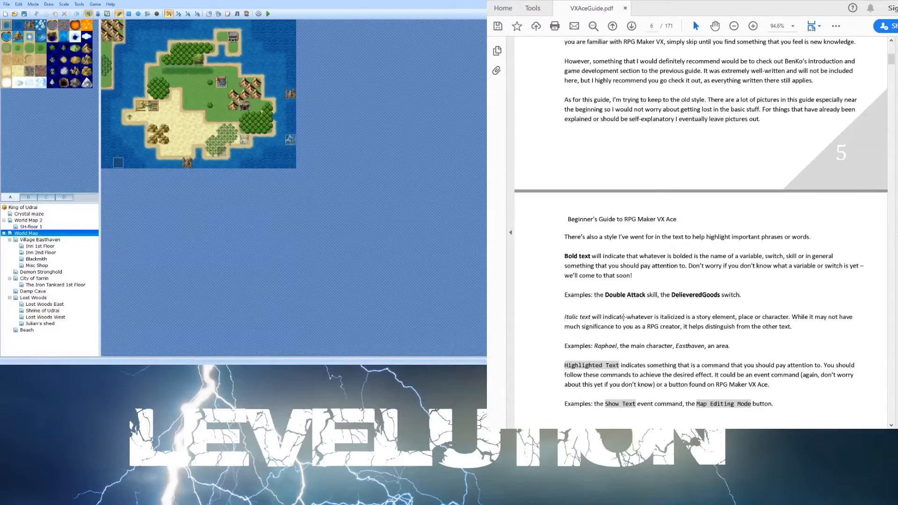
pyautogui.scroll(-1, 570, 315)
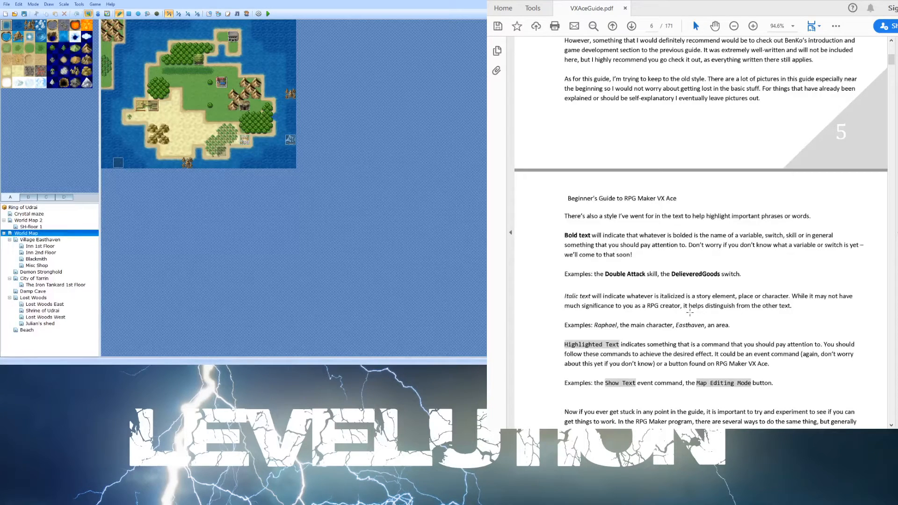
pyautogui.scroll(-1, 785, 281)
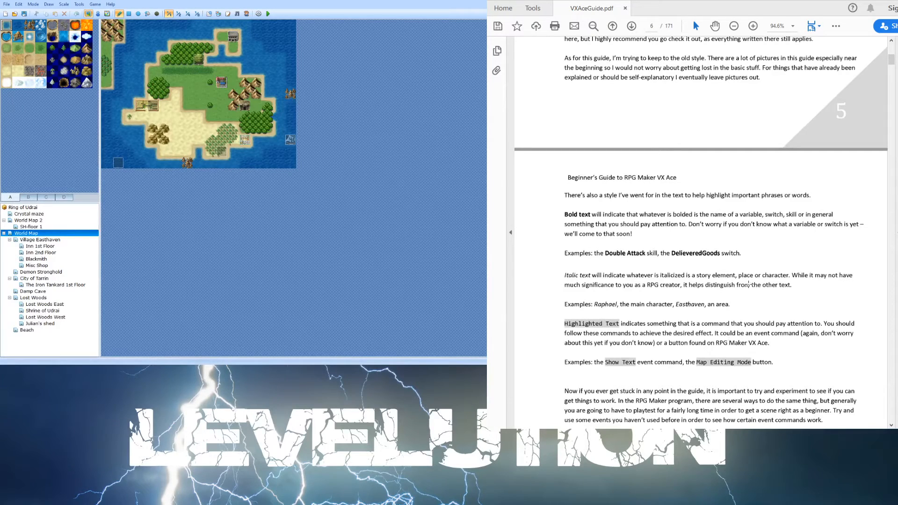
pyautogui.scroll(-2, 748, 283)
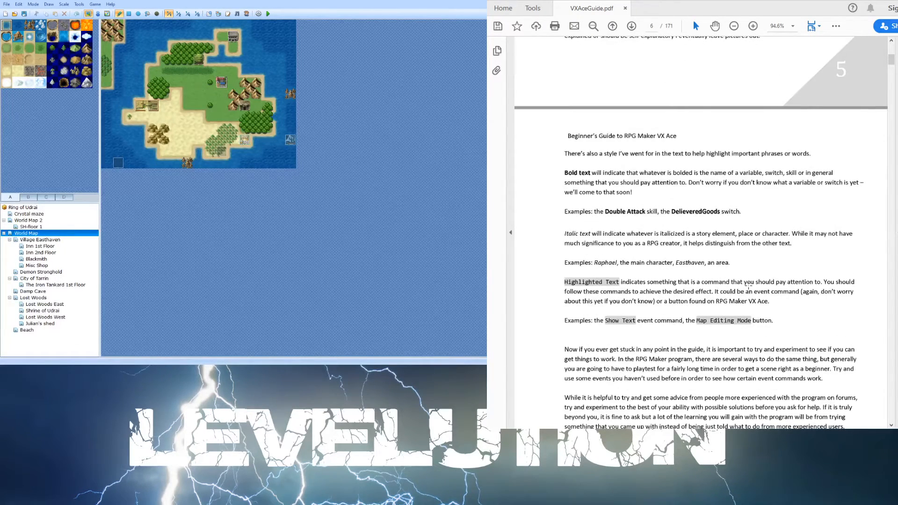
pyautogui.scroll(-2, 748, 284)
pyautogui.scroll(-1, 666, 336)
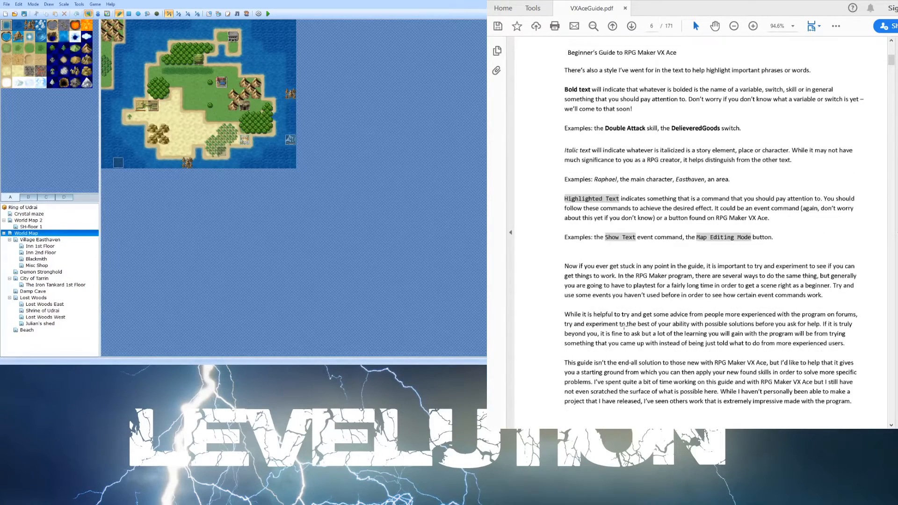
pyautogui.scroll(-7, 624, 325)
pyautogui.scroll(-20, 624, 325)
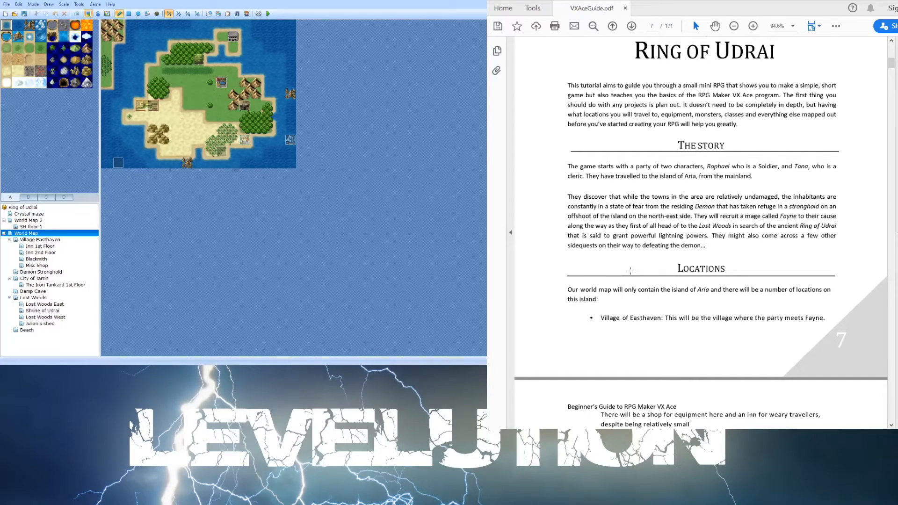
# - Read the Ring of Udrai chapter's story, locations, quests and subquests in the guide
pyautogui.scroll(-1, 569, 274)
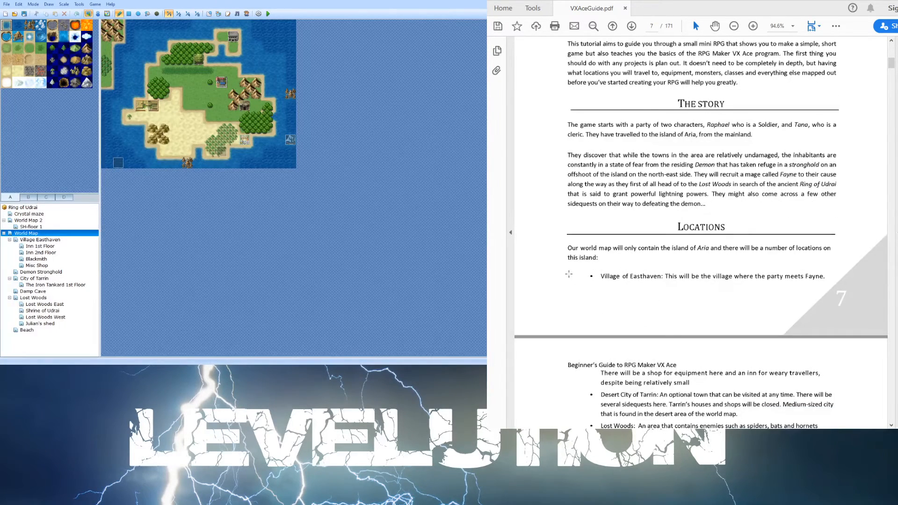
pyautogui.scroll(-1, 568, 274)
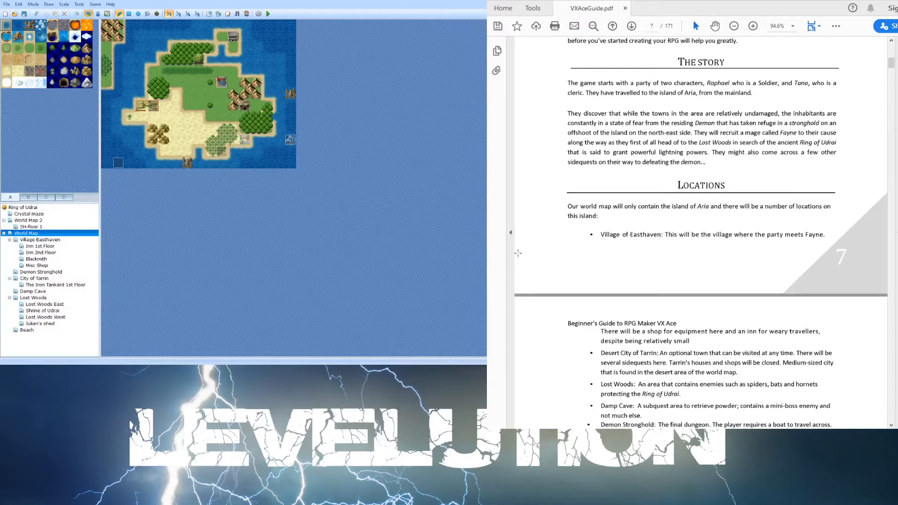
pyautogui.scroll(-2, 575, 225)
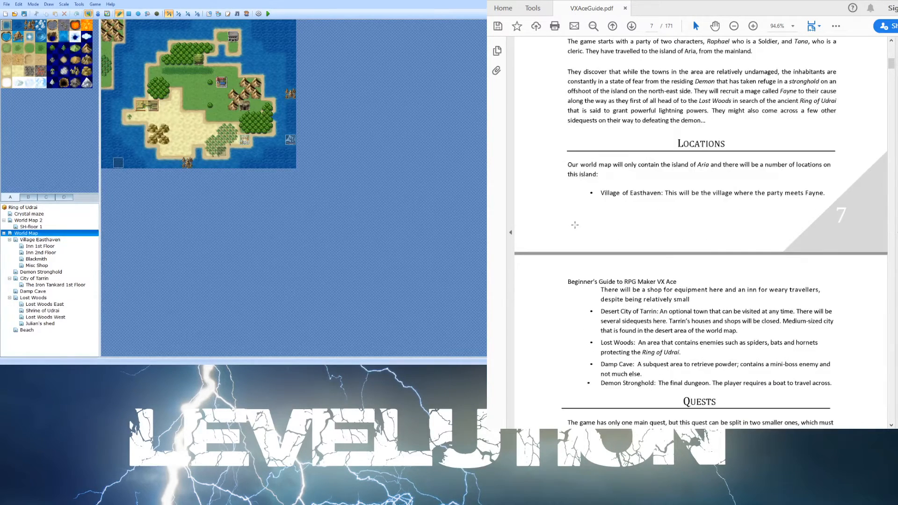
pyautogui.scroll(-5, 576, 241)
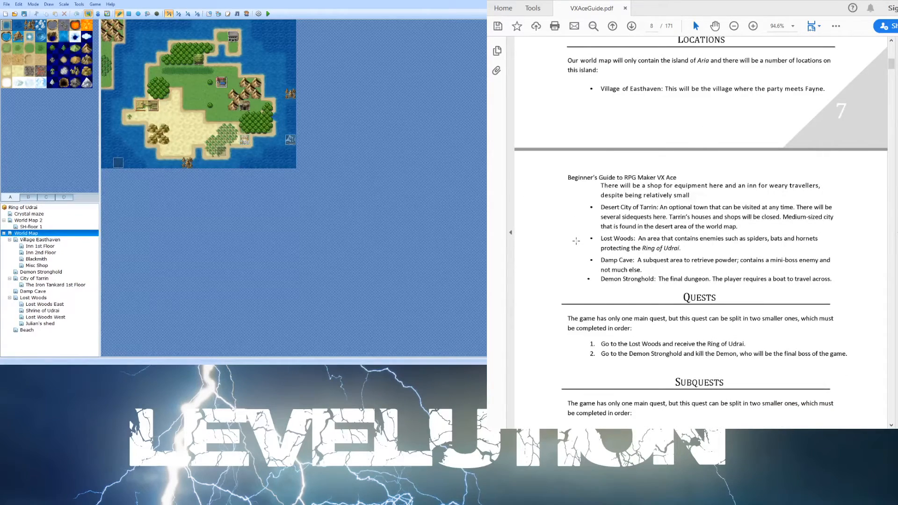
pyautogui.scroll(-2, 584, 281)
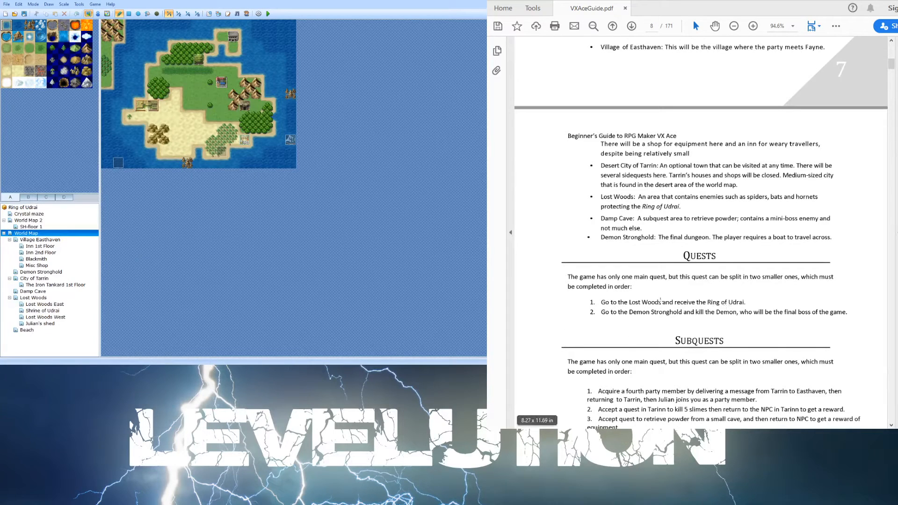
pyautogui.scroll(-2, 780, 282)
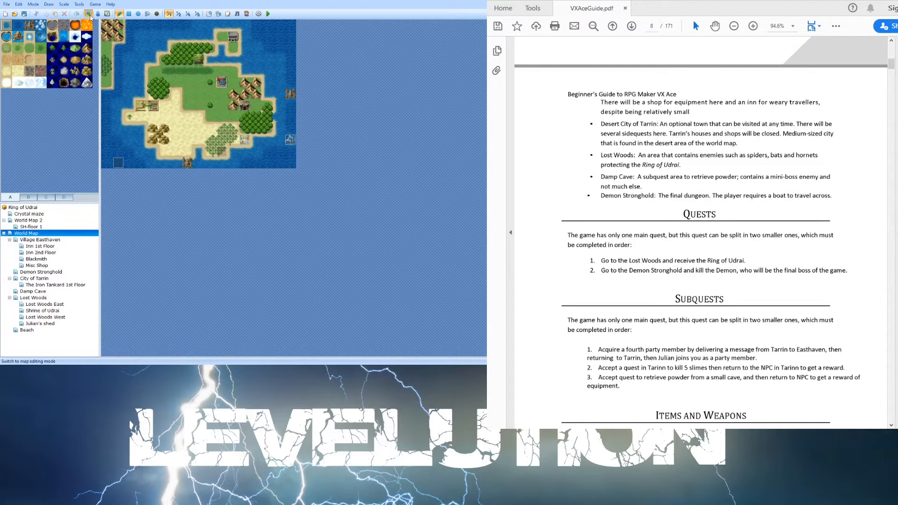
# - Browse the tileset tabs A through D of the world map, scrolling each to examine the available tiles
pyautogui.click(33, 197)
pyautogui.scroll(-5, 42, 150)
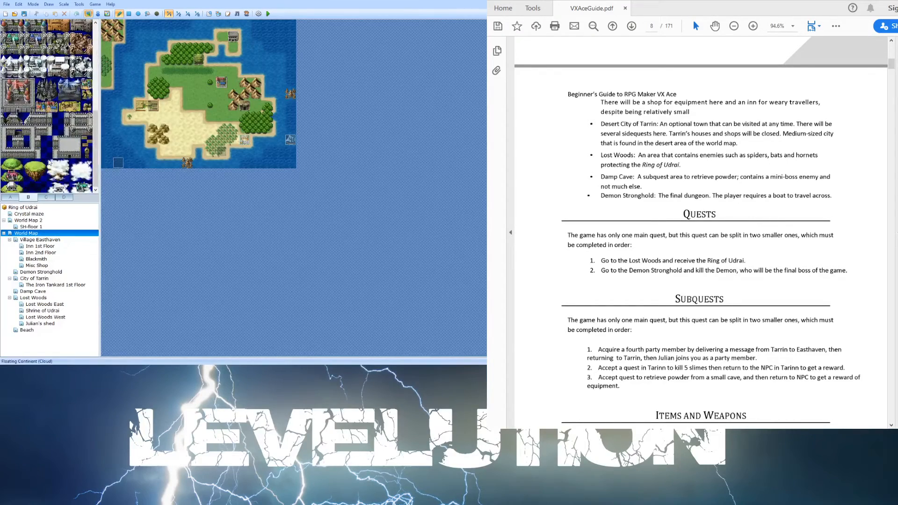
pyautogui.click(46, 198)
pyautogui.click(64, 197)
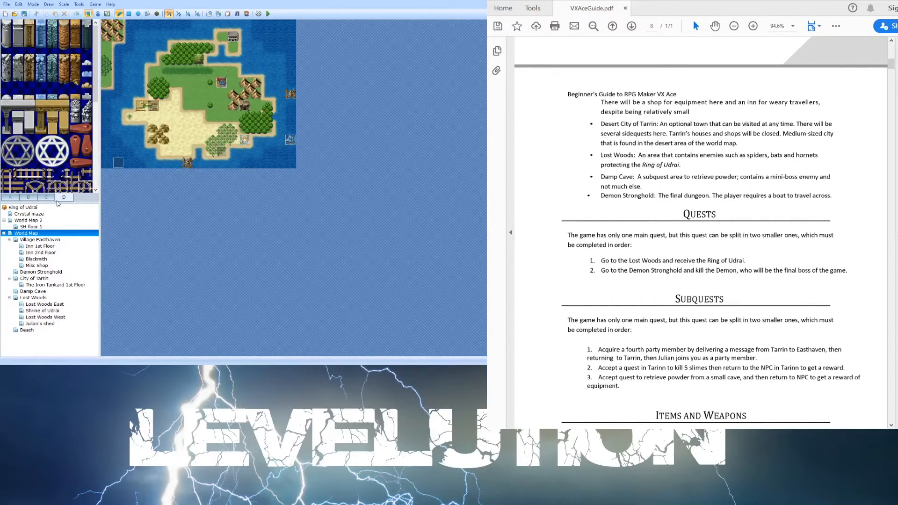
pyautogui.scroll(-3, 61, 119)
pyautogui.scroll(-5, 61, 120)
pyautogui.click(13, 198)
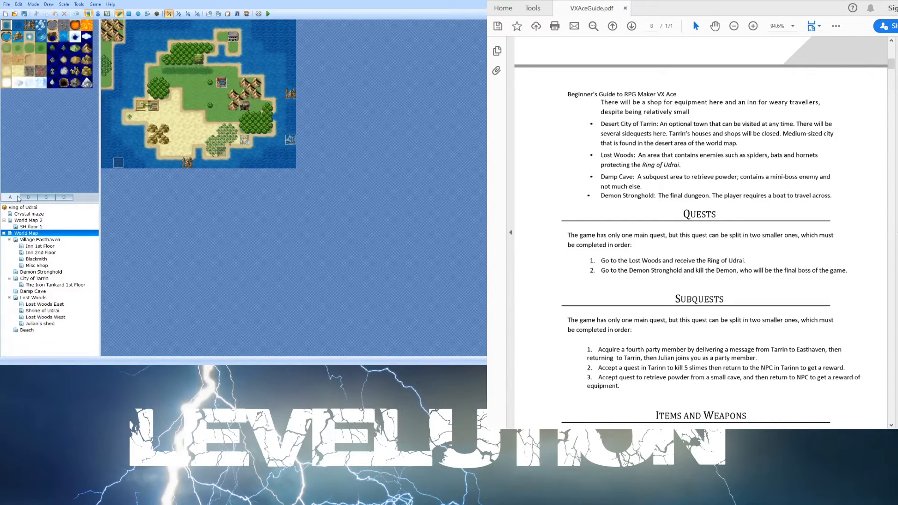
pyautogui.click(29, 197)
pyautogui.click(46, 197)
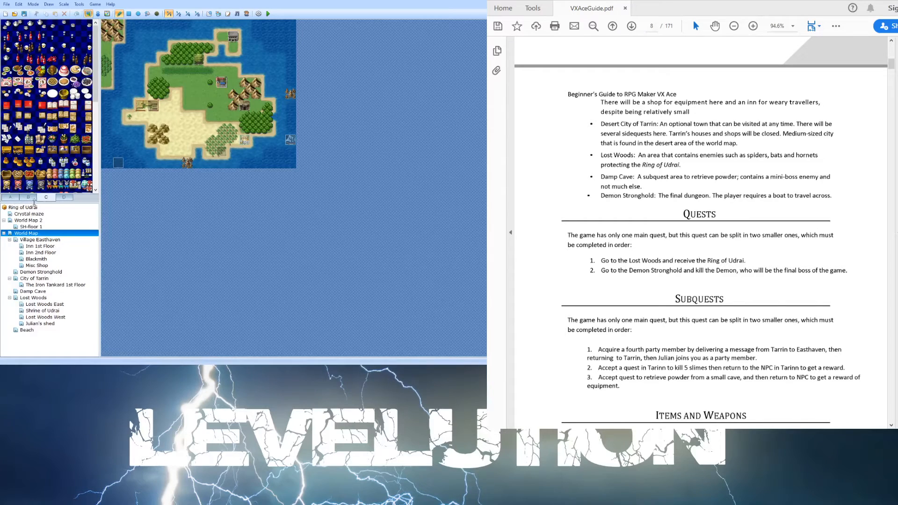
pyautogui.click(64, 197)
pyautogui.scroll(-10, 63, 202)
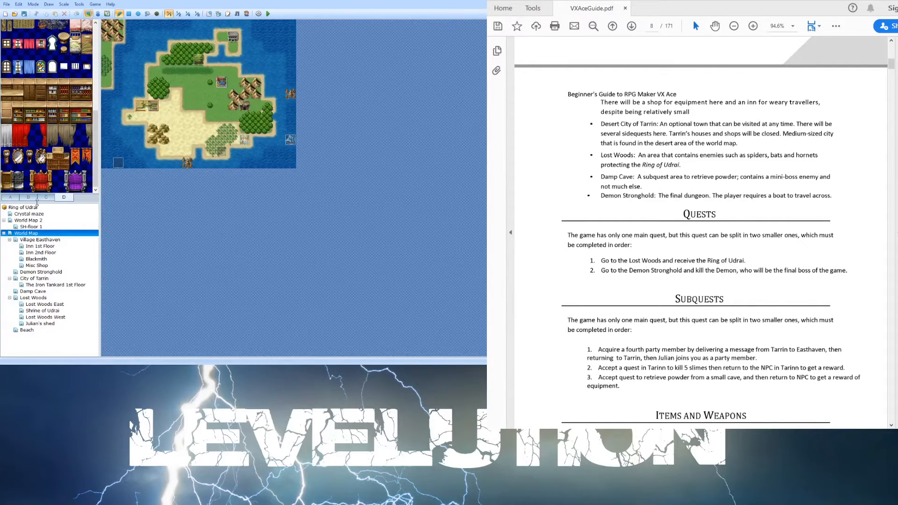
pyautogui.scroll(10, 53, 122)
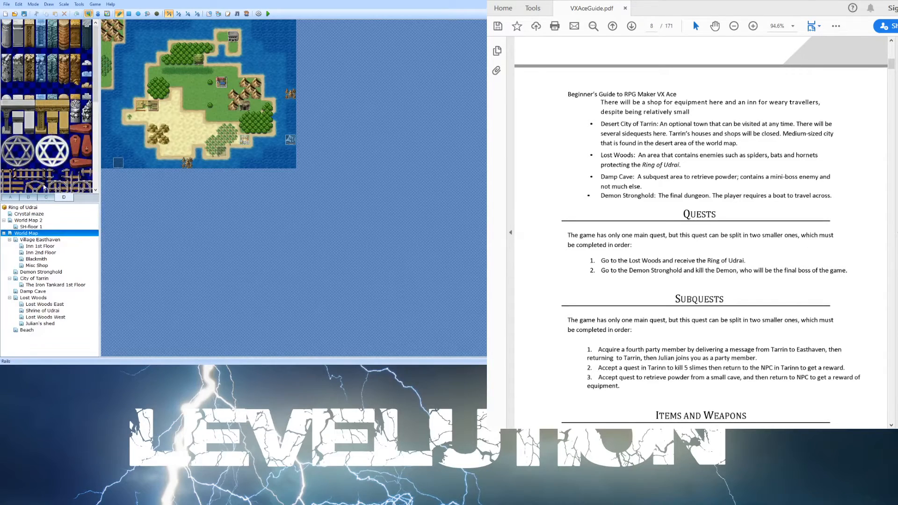
pyautogui.click(28, 198)
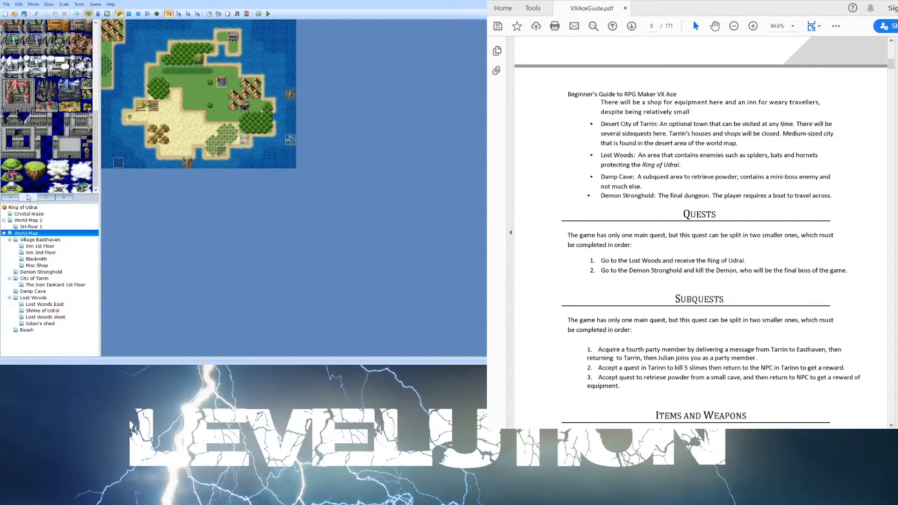
pyautogui.scroll(5, 64, 78)
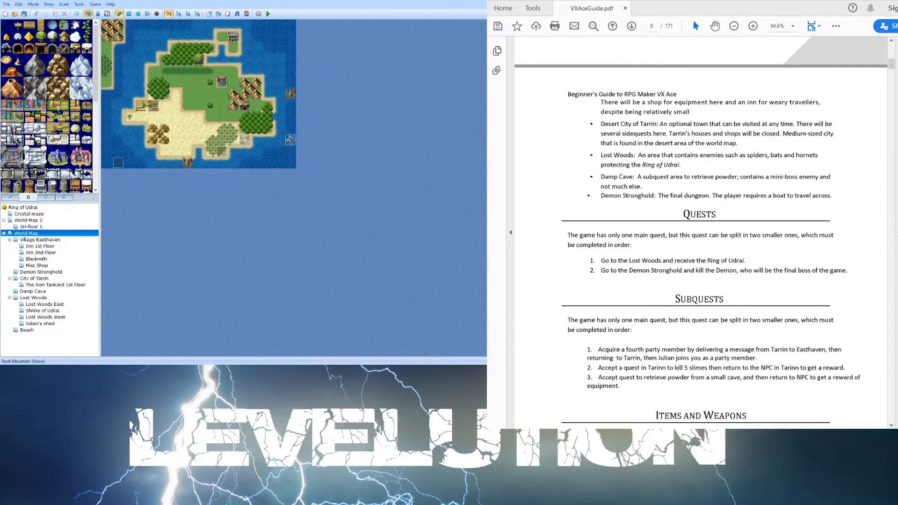
pyautogui.scroll(-5, 65, 94)
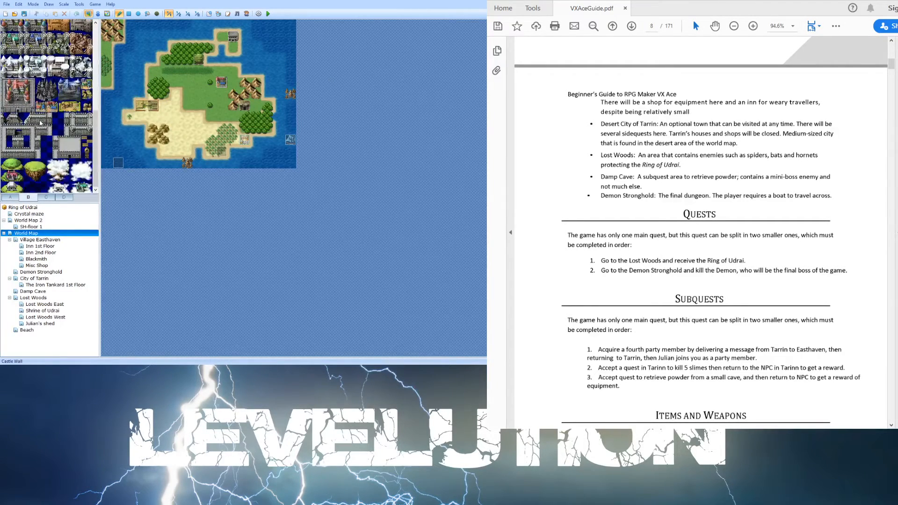
pyautogui.click(12, 197)
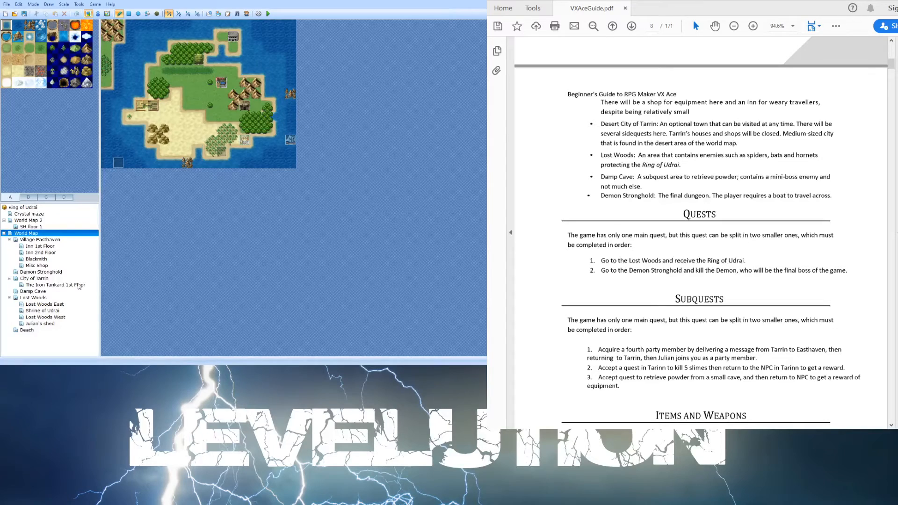
# - Open Village Easthaven and its inn, blacksmith and shop maps one by one to inspect them, returning to the World Map
pyautogui.click(49, 239)
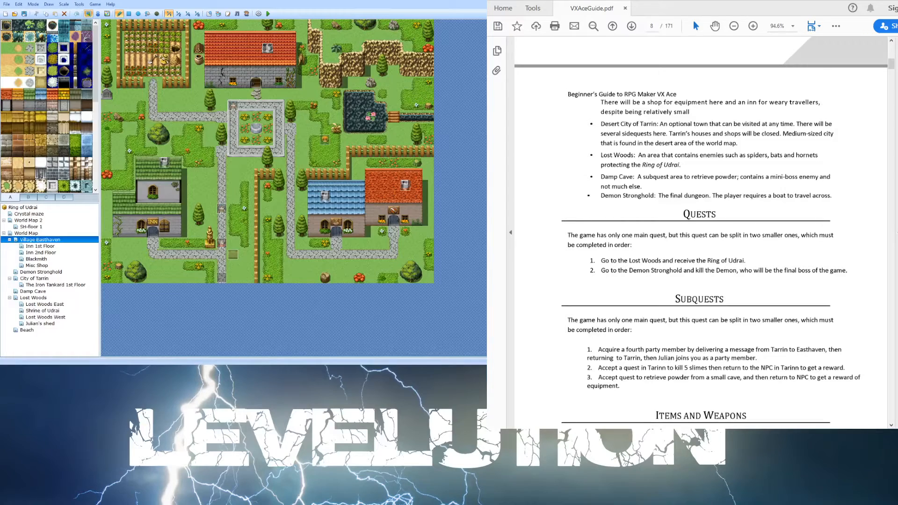
pyautogui.click(31, 233)
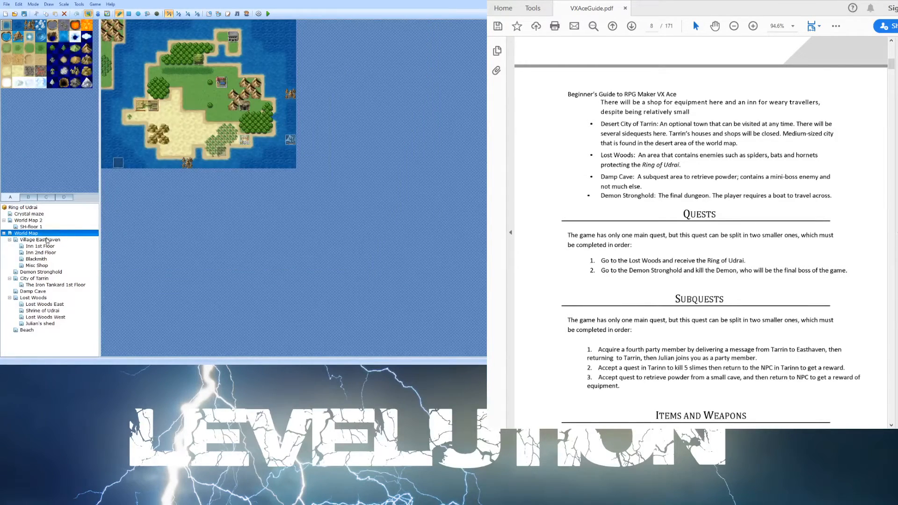
pyautogui.click(46, 240)
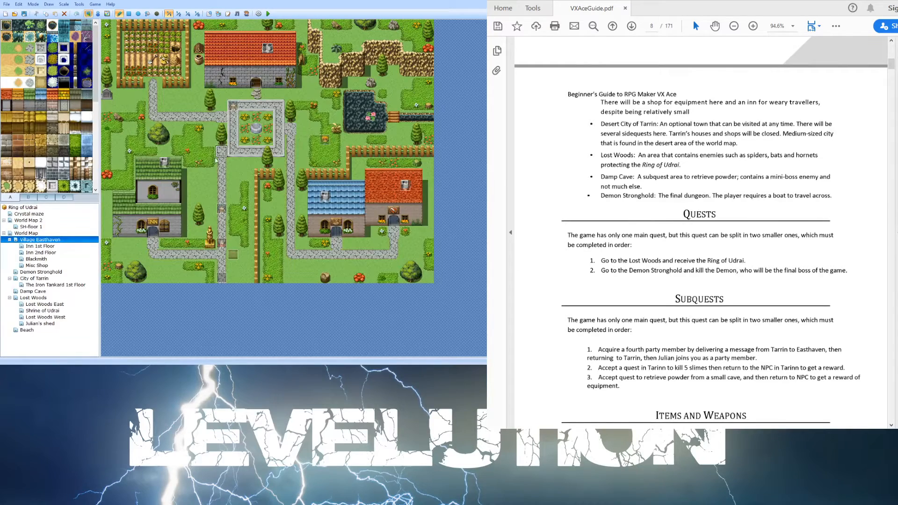
pyautogui.click(41, 246)
pyautogui.click(41, 253)
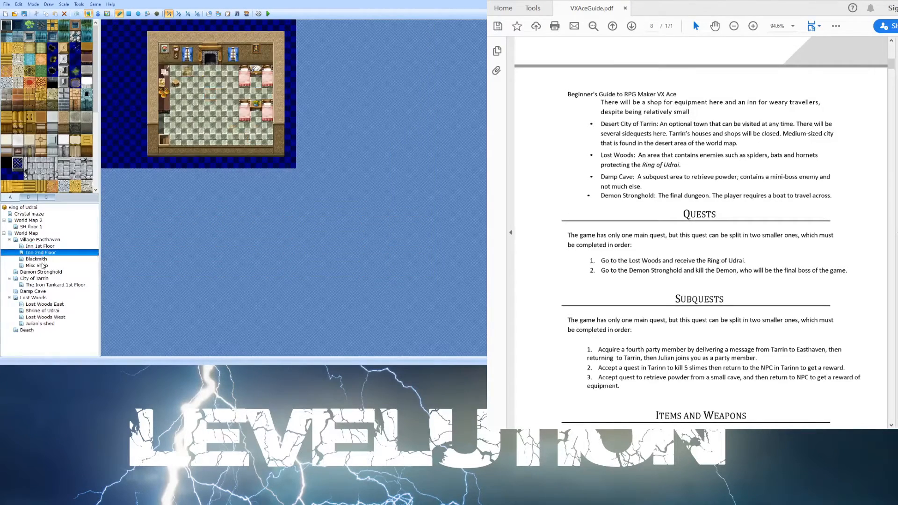
pyautogui.click(42, 265)
pyautogui.click(43, 259)
pyautogui.click(45, 253)
pyautogui.click(50, 245)
pyautogui.click(52, 239)
pyautogui.click(44, 234)
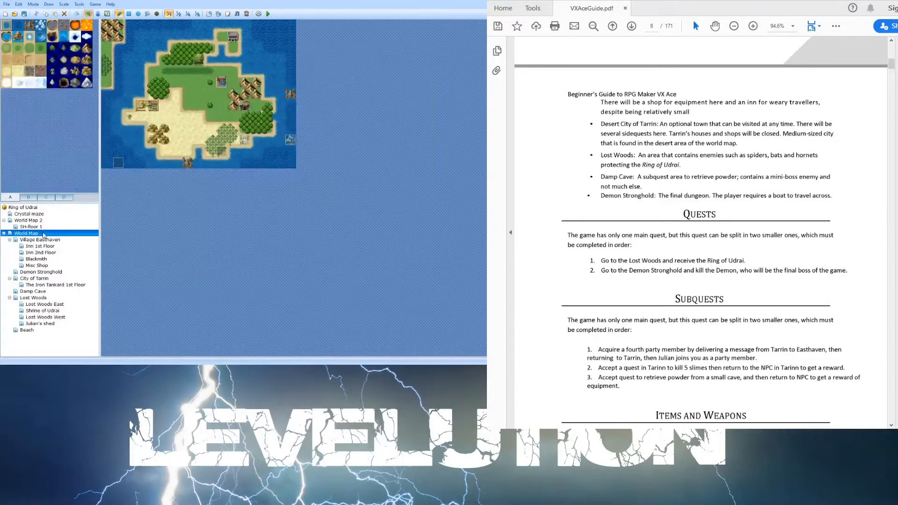
# - Switch through the tileset tabs again to compare the tile categories
pyautogui.click(34, 198)
pyautogui.click(41, 198)
pyautogui.click(67, 198)
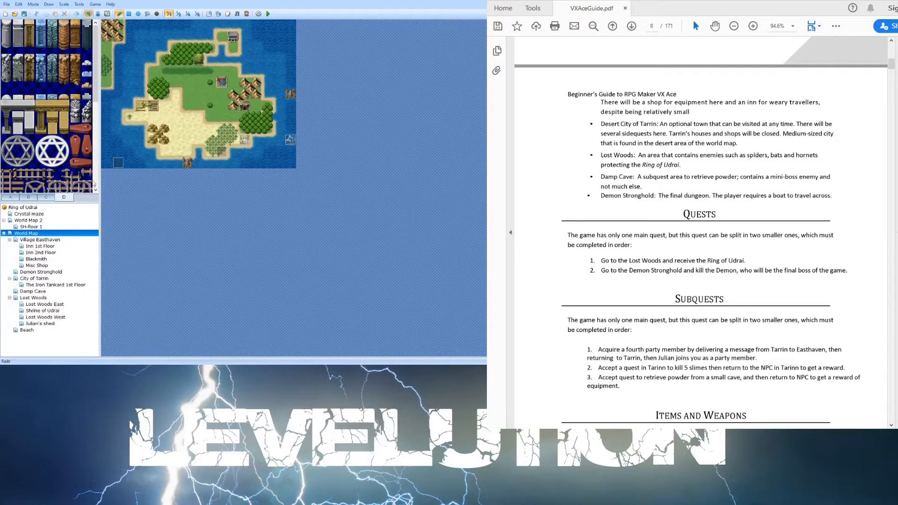
pyautogui.click(17, 197)
pyautogui.click(28, 197)
pyautogui.click(46, 198)
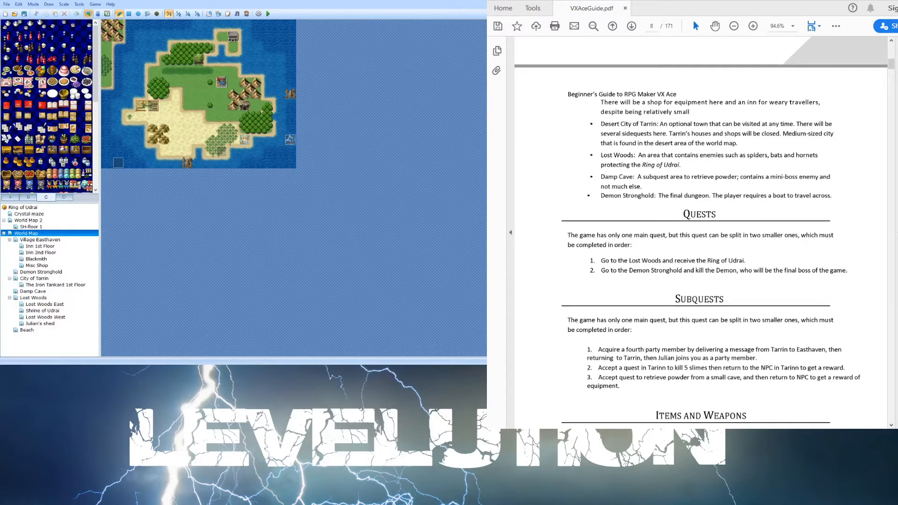
# - Switch to event editing mode and open Village Easthaven to view its events
pyautogui.click(98, 14)
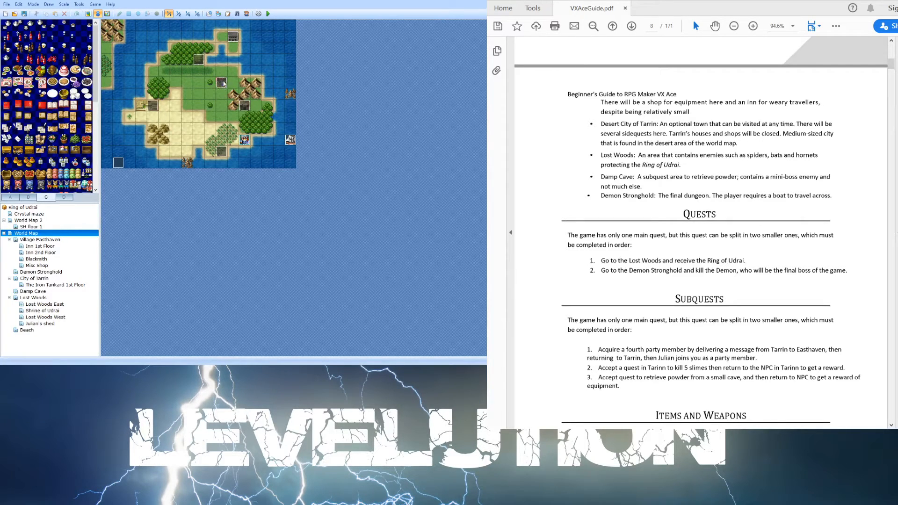
pyautogui.click(54, 239)
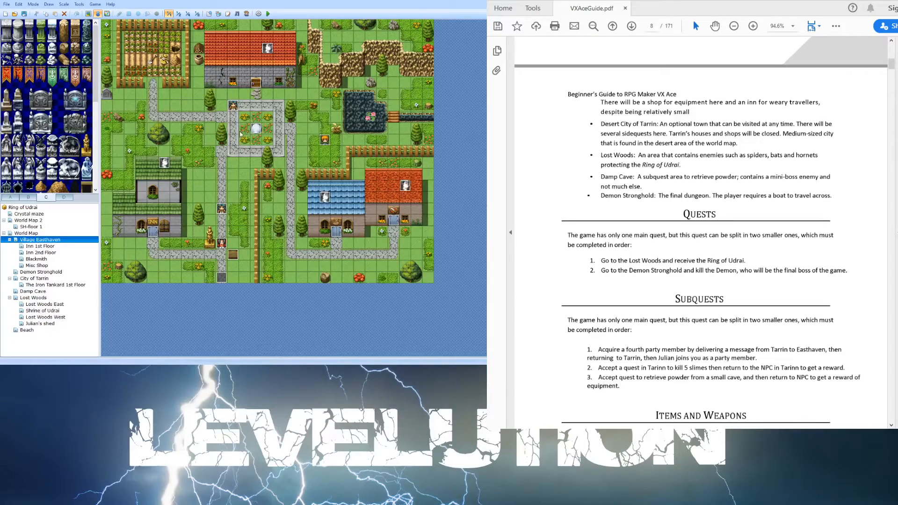
# - Switch to region editing mode with region 1 selected and browse the Lost Woods, City of Tarrin and World Map regions
pyautogui.click(108, 13)
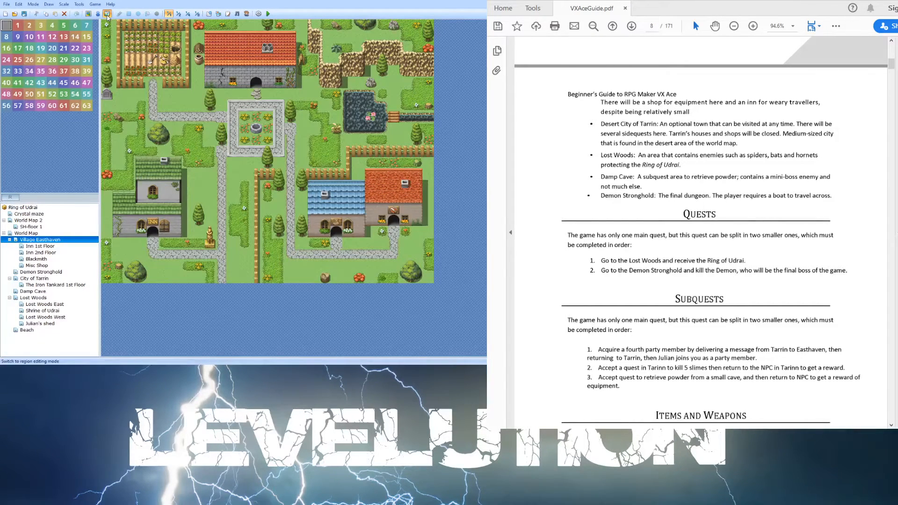
pyautogui.click(18, 25)
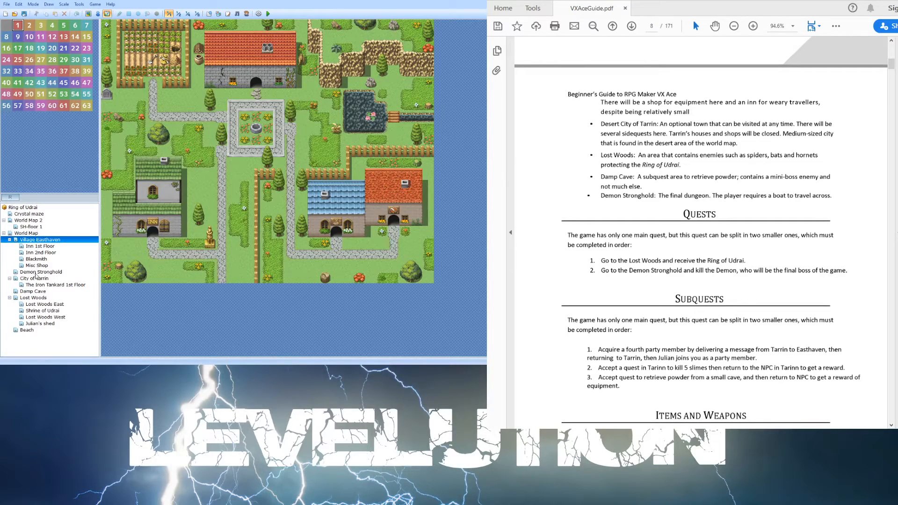
pyautogui.click(39, 298)
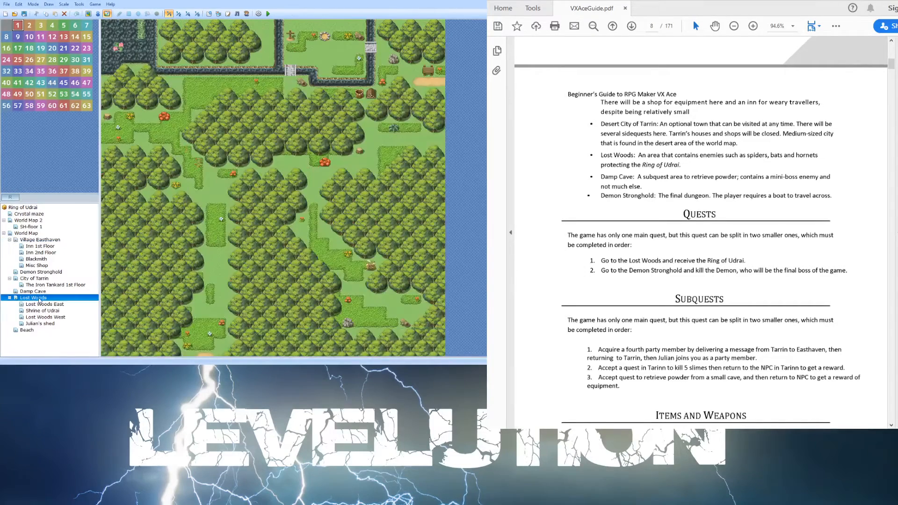
pyautogui.click(42, 304)
pyautogui.click(35, 298)
pyautogui.click(33, 280)
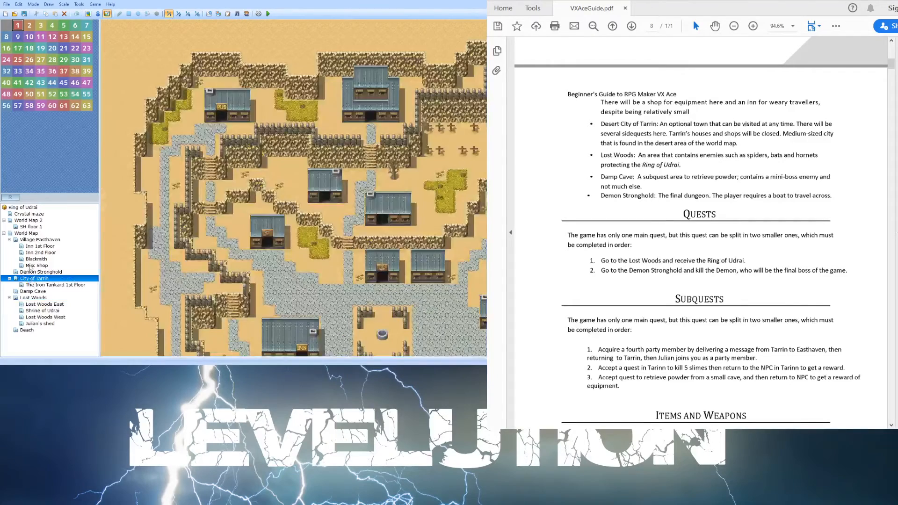
pyautogui.click(29, 233)
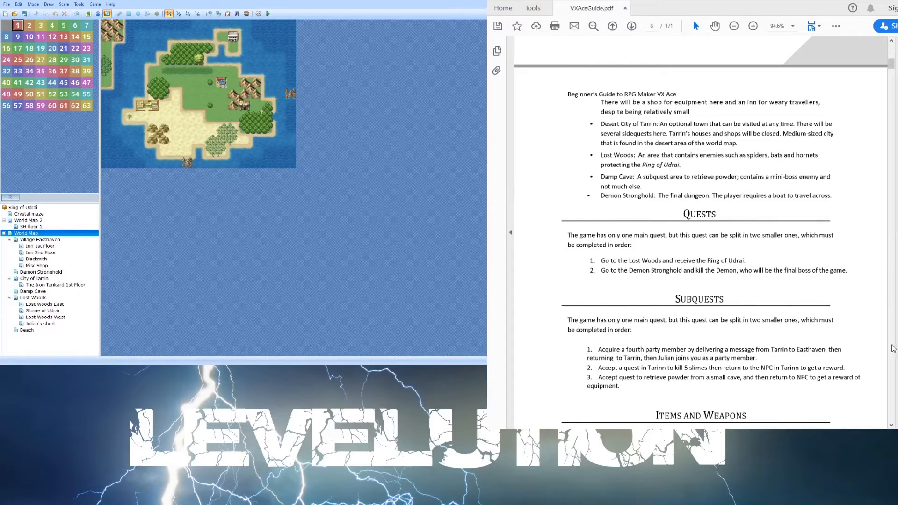
# - Read the guide's Quests, Subquests and Items and Weapons sections
pyautogui.scroll(-3, 873, 253)
pyautogui.scroll(-5, 871, 217)
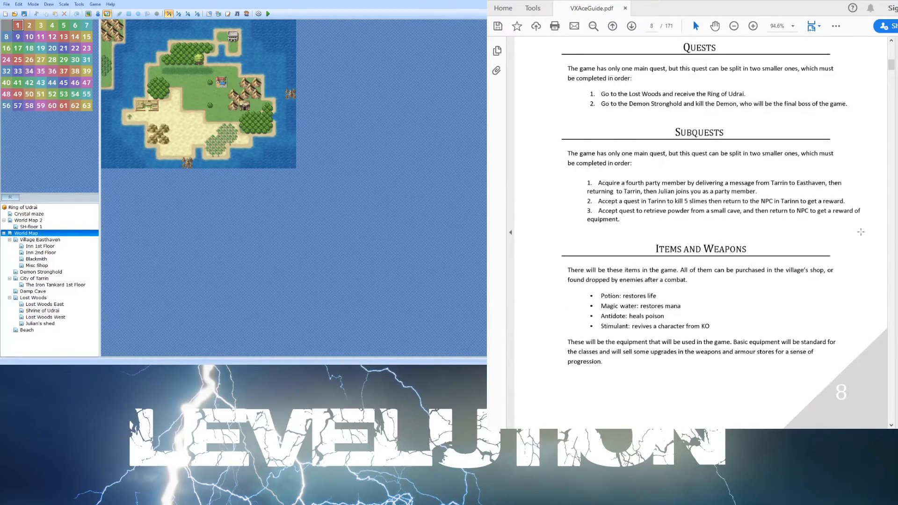
pyautogui.scroll(-4, 718, 163)
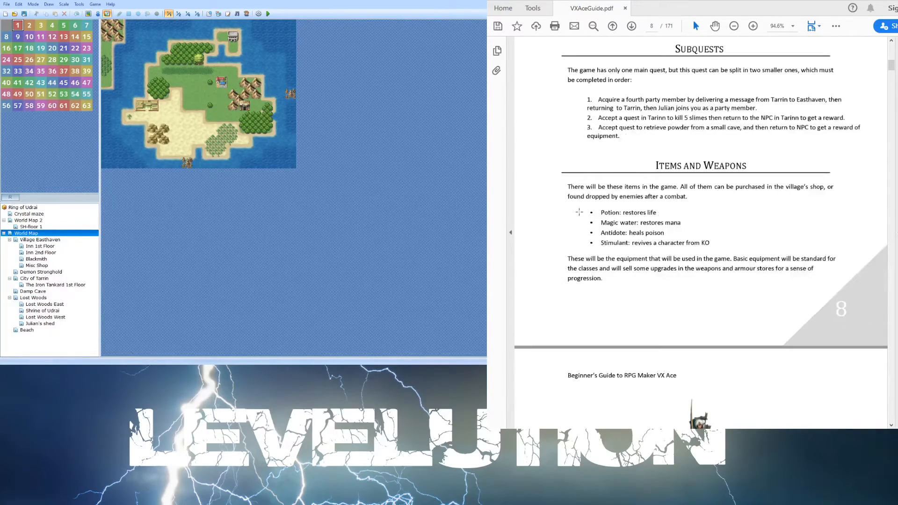
pyautogui.scroll(-3, 650, 192)
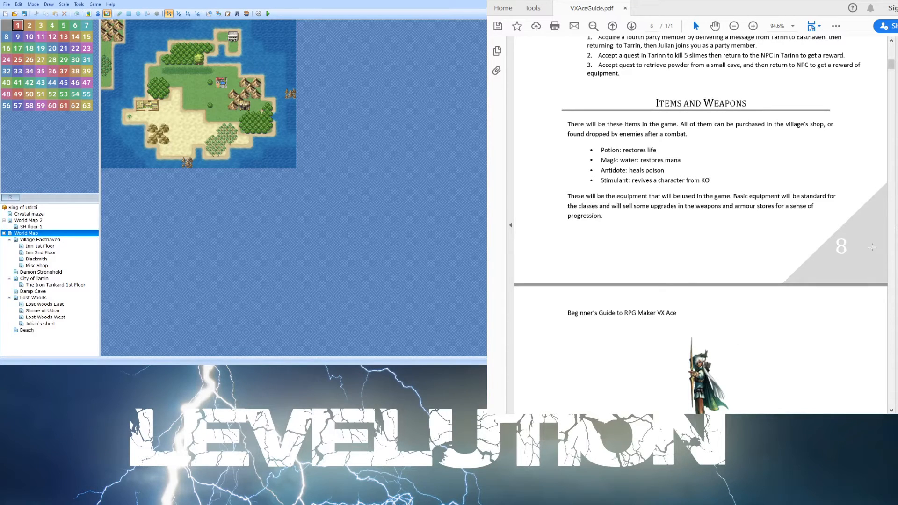
pyautogui.scroll(-1, 792, 248)
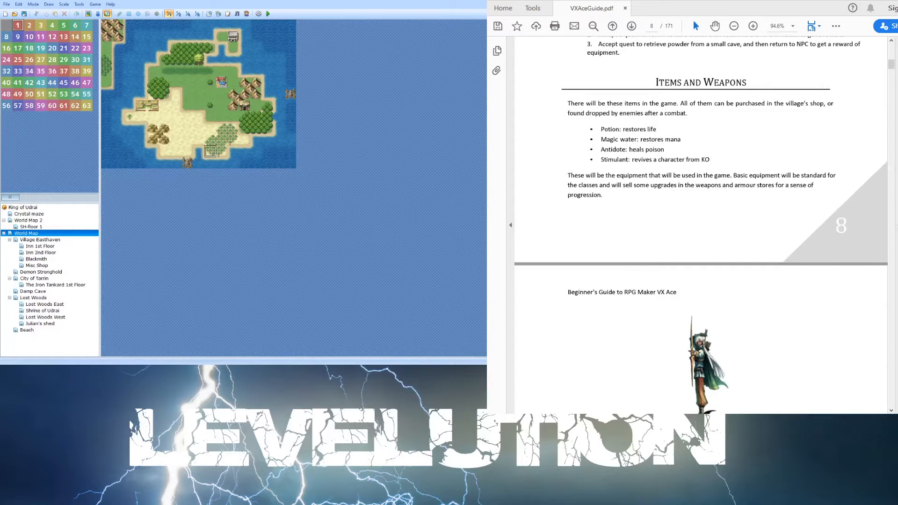
pyautogui.scroll(-3, 746, 211)
pyautogui.scroll(-5, 747, 212)
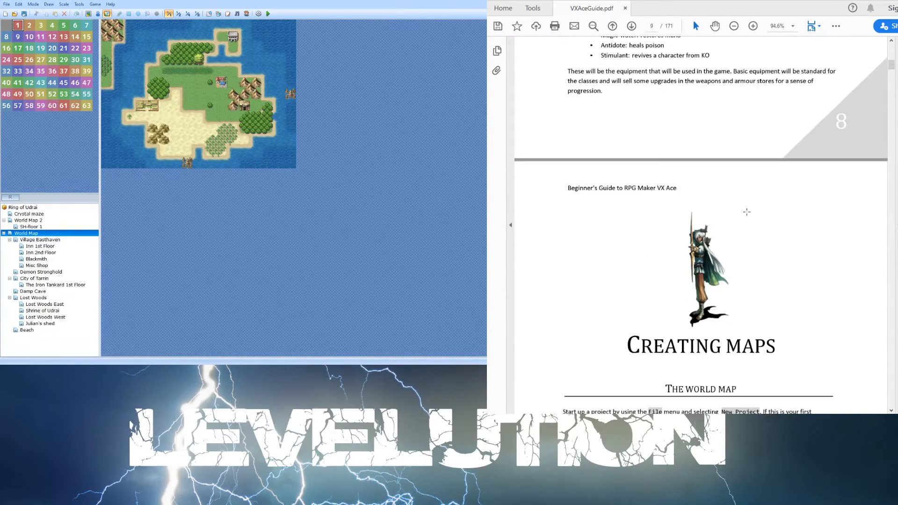
pyautogui.scroll(6, 747, 212)
pyautogui.scroll(1, 746, 210)
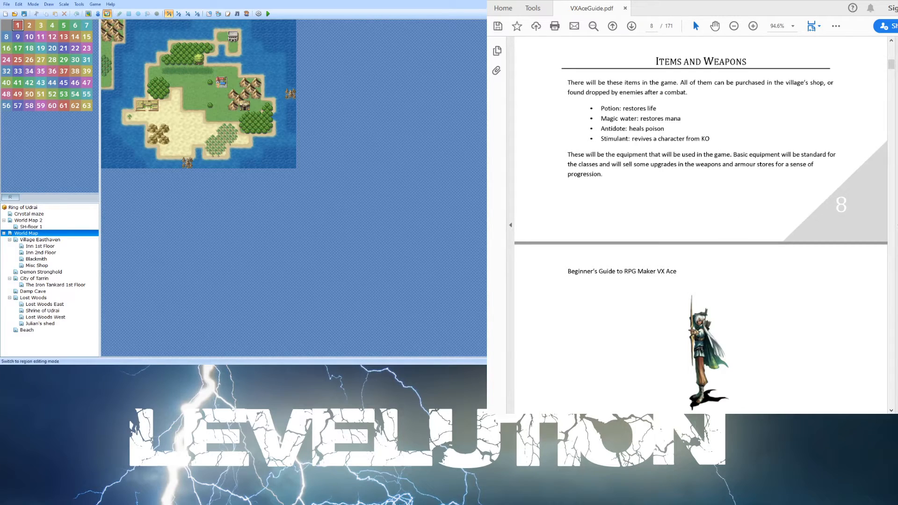
# - Return to map editing mode on tileset tab A and read the guide's Creating Maps world map instructions
pyautogui.click(88, 13)
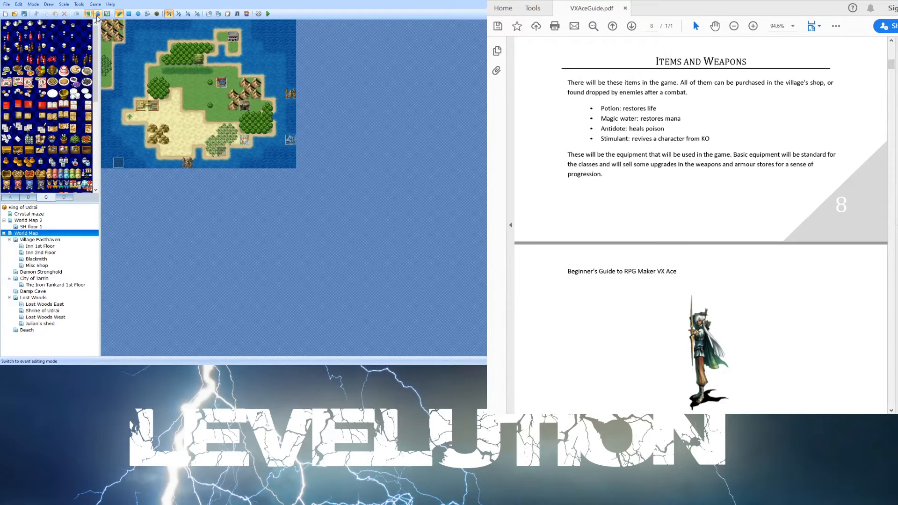
pyautogui.click(19, 198)
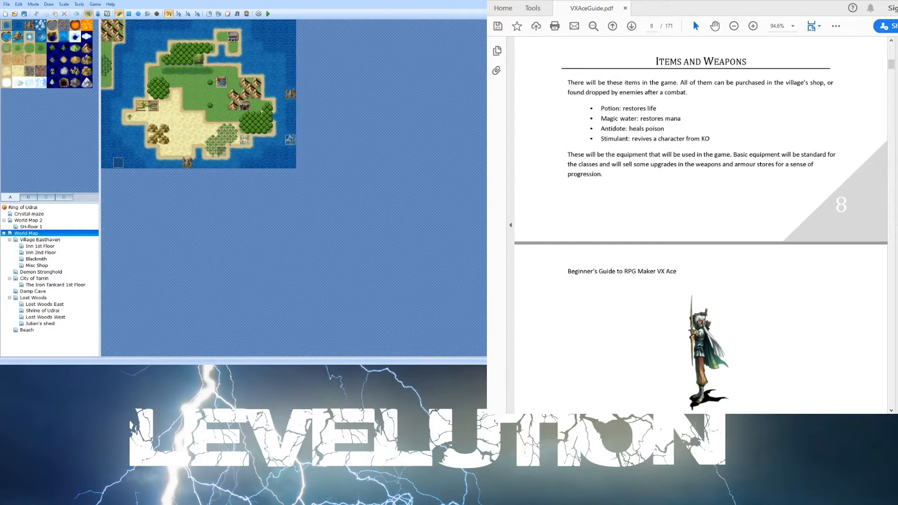
pyautogui.scroll(-1, 641, 159)
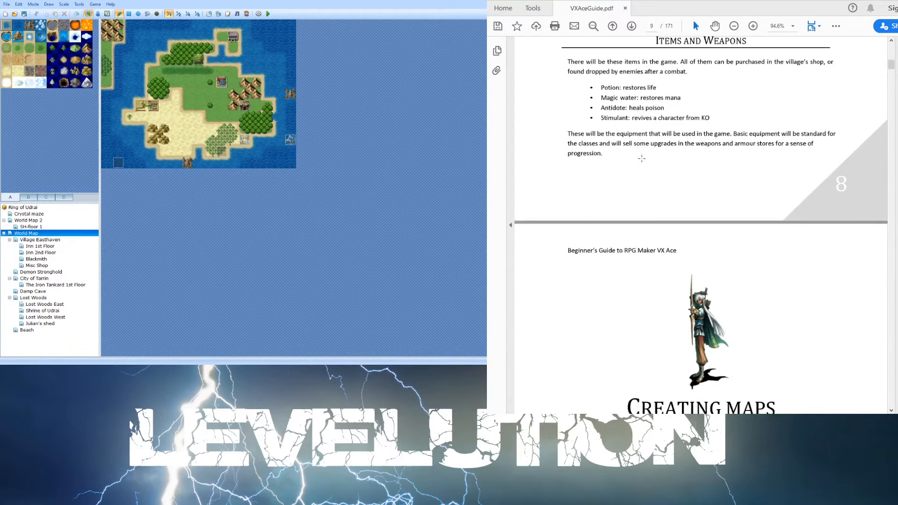
pyautogui.scroll(-1, 641, 159)
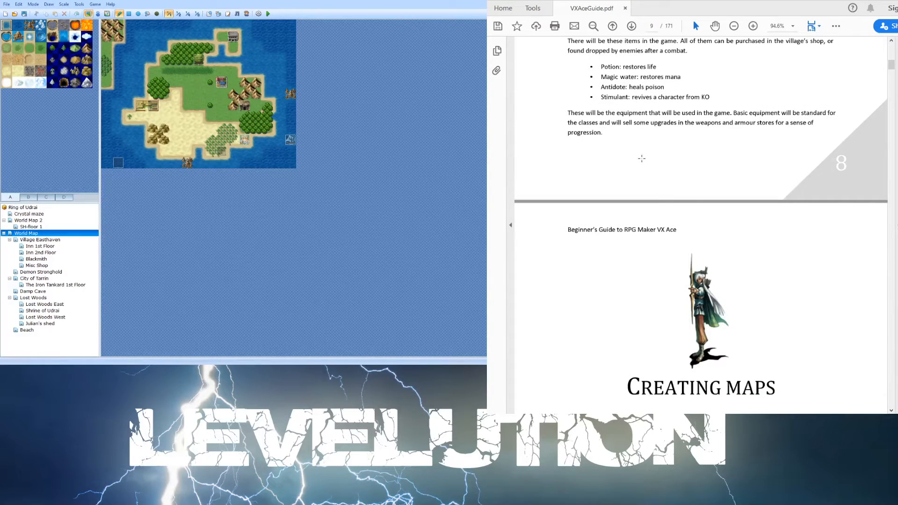
pyautogui.scroll(-1, 641, 159)
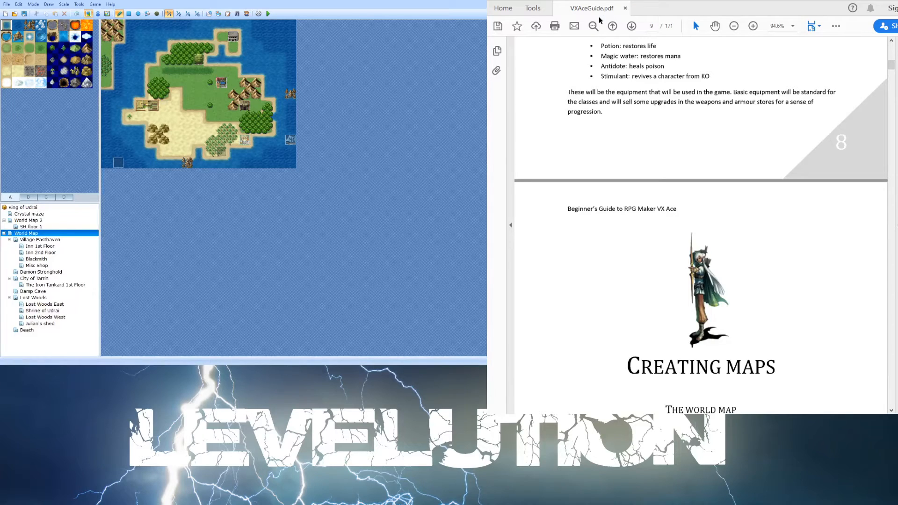
pyautogui.scroll(-6, 617, 56)
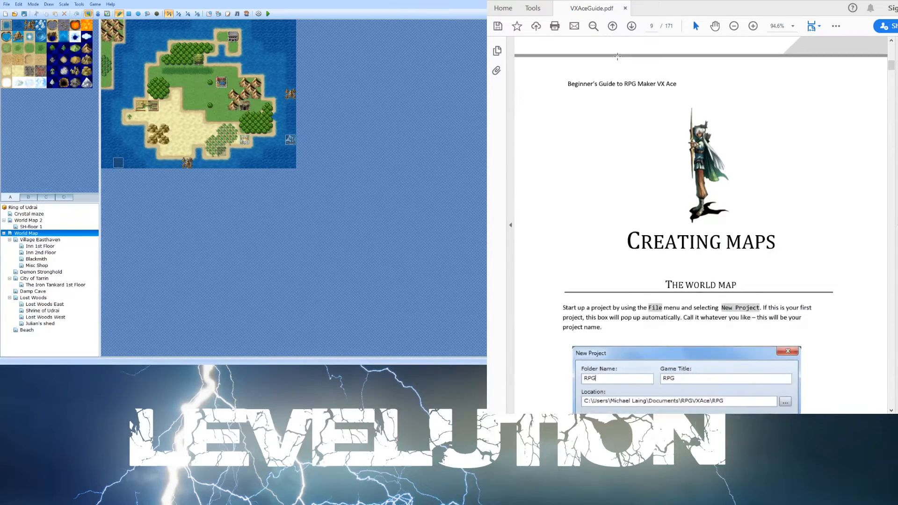
pyautogui.scroll(-3, 617, 56)
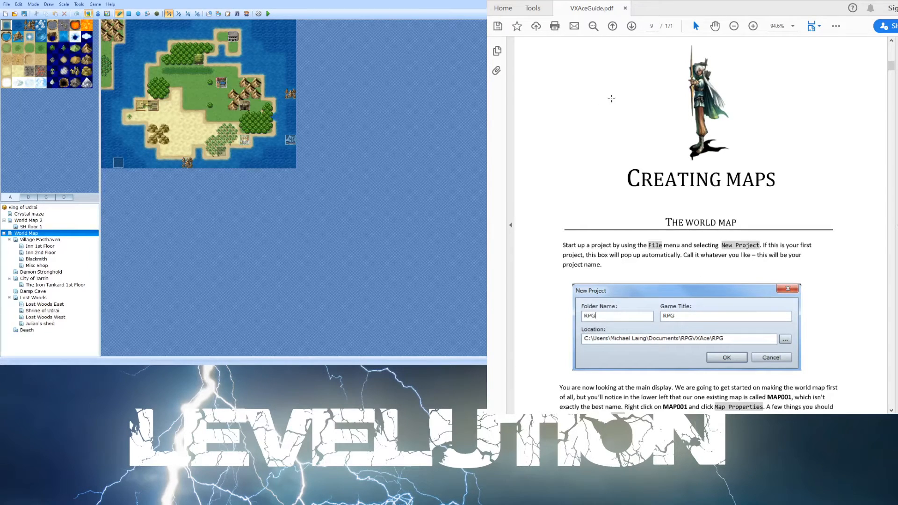
pyautogui.scroll(-1, 608, 99)
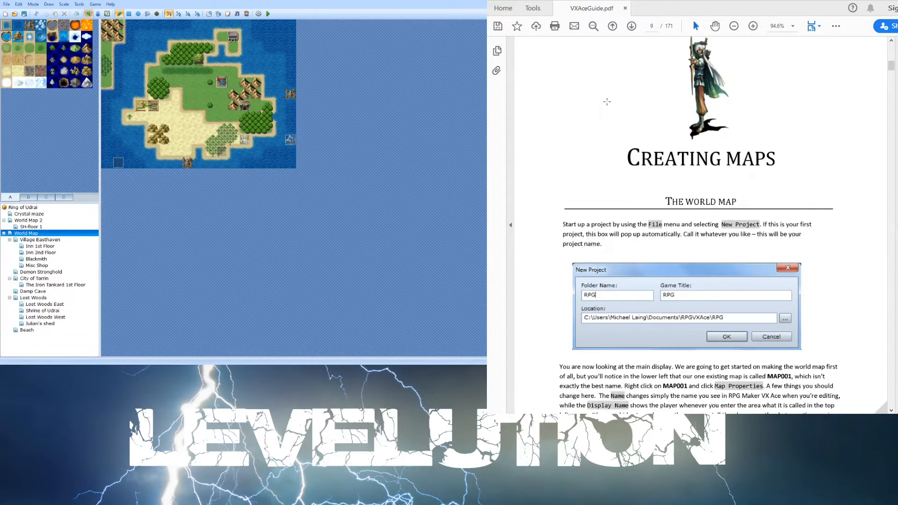
pyautogui.scroll(-4, 588, 150)
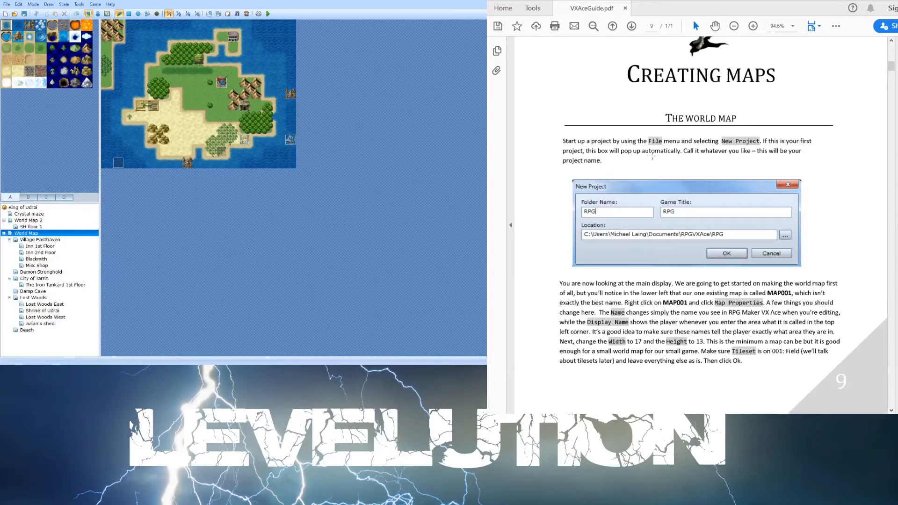
pyautogui.scroll(1, 649, 164)
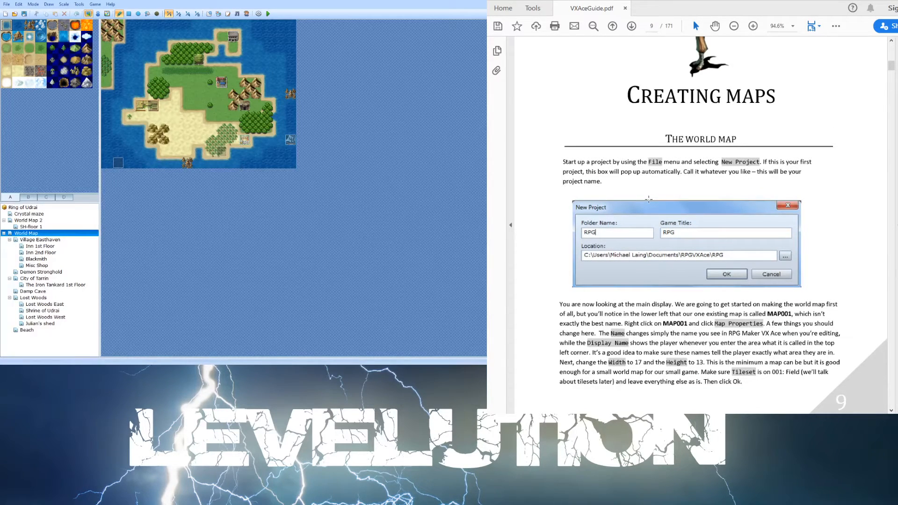
pyautogui.scroll(-2, 653, 205)
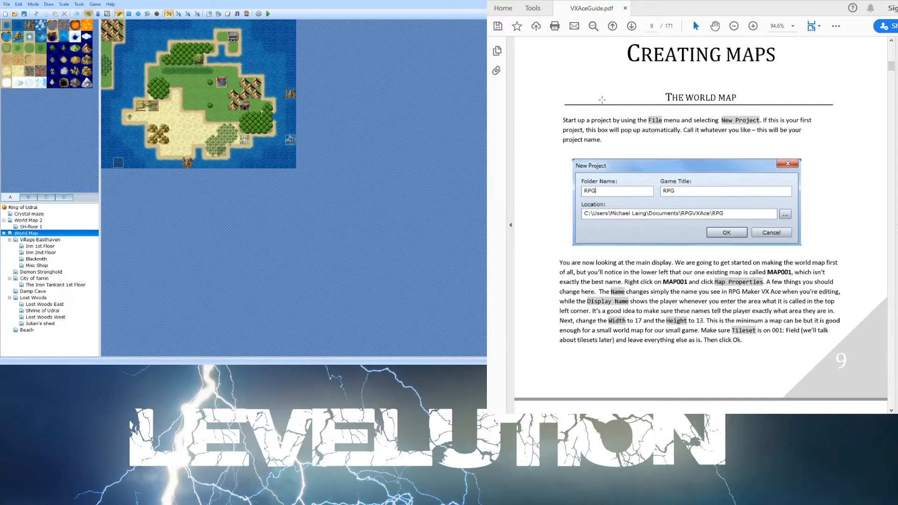
pyautogui.scroll(-1, 669, 192)
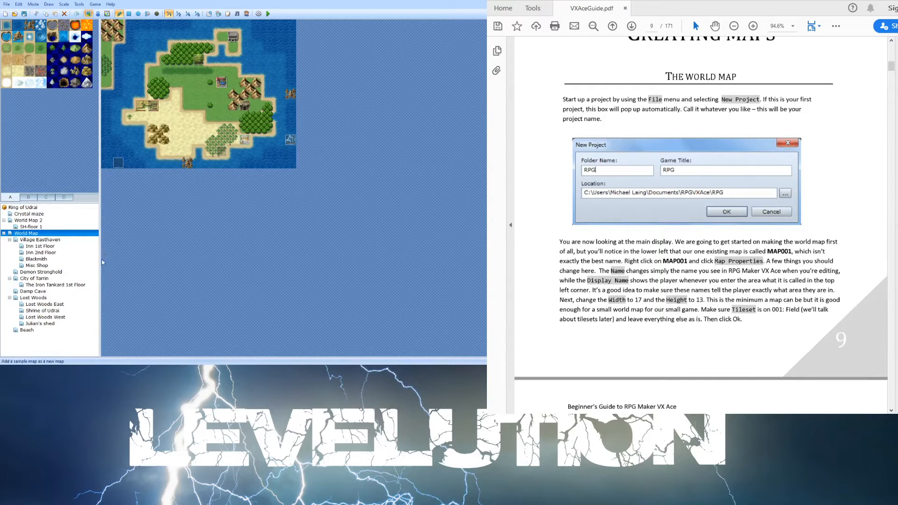
# - Open the World Map's map properties to compare its name, tileset and size with the guide, then cancel
pyautogui.click(109, 236)
pyautogui.click(476, 75)
pyautogui.scroll(-1, 630, 290)
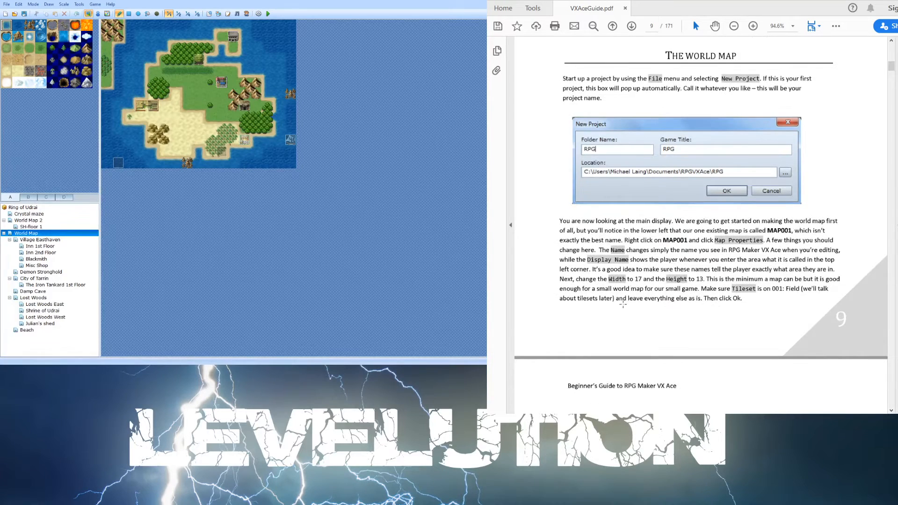
pyautogui.scroll(-2, 629, 299)
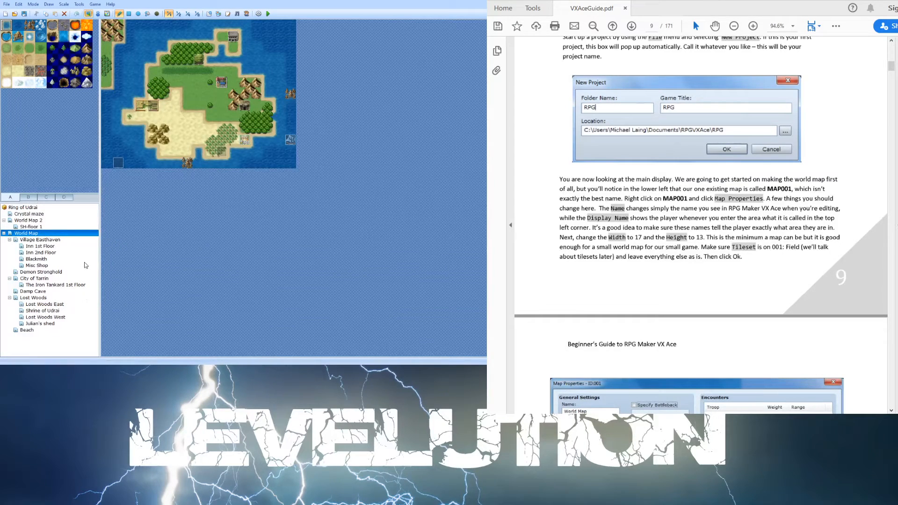
pyautogui.click(98, 239)
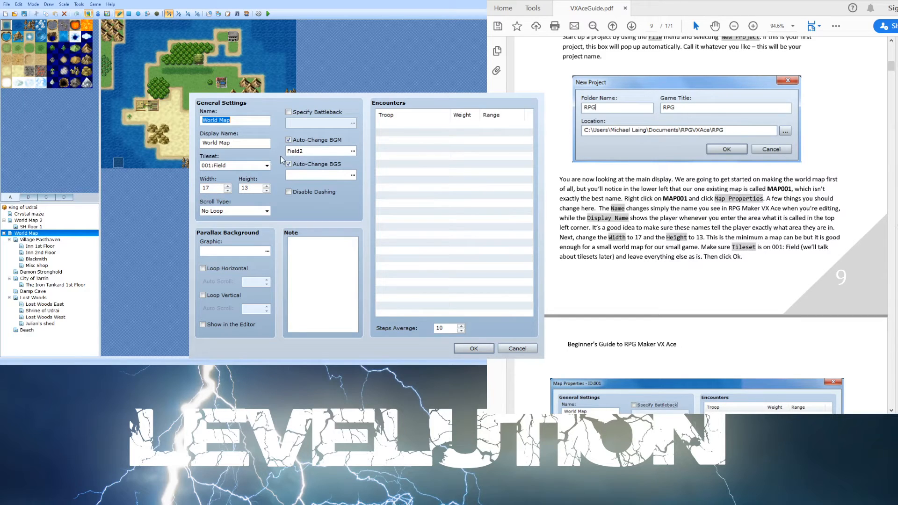
pyautogui.click(517, 349)
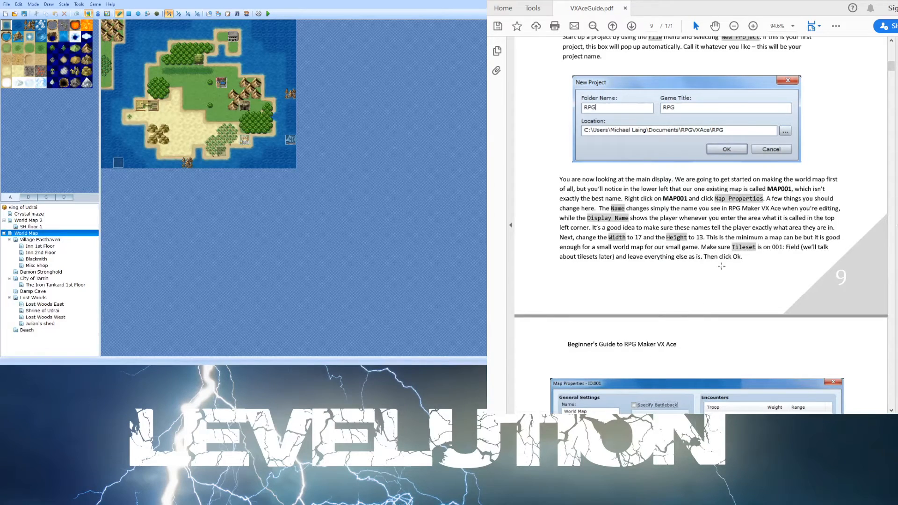
# - Read the guide's instructions on drawing the world map with the Pencil and tileset tab A
pyautogui.scroll(-3, 721, 259)
pyautogui.scroll(-3, 721, 259)
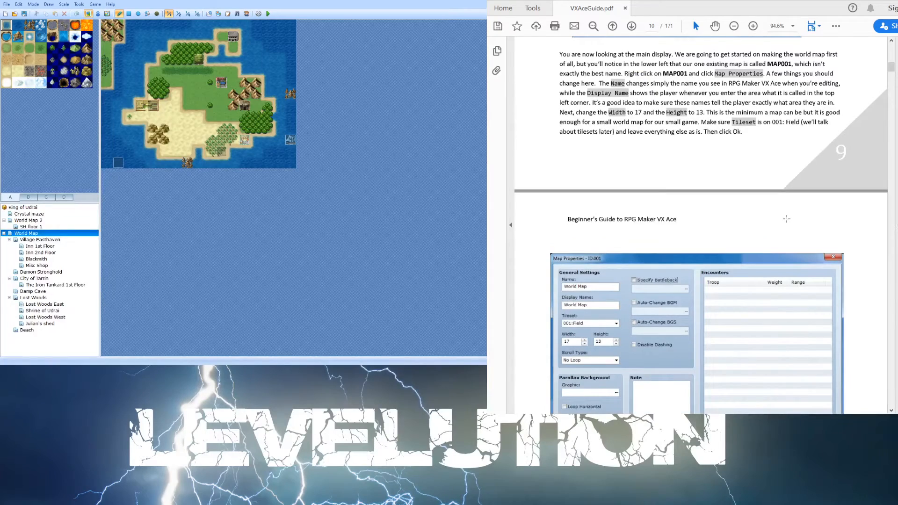
pyautogui.scroll(-4, 786, 219)
pyautogui.scroll(-9, 787, 219)
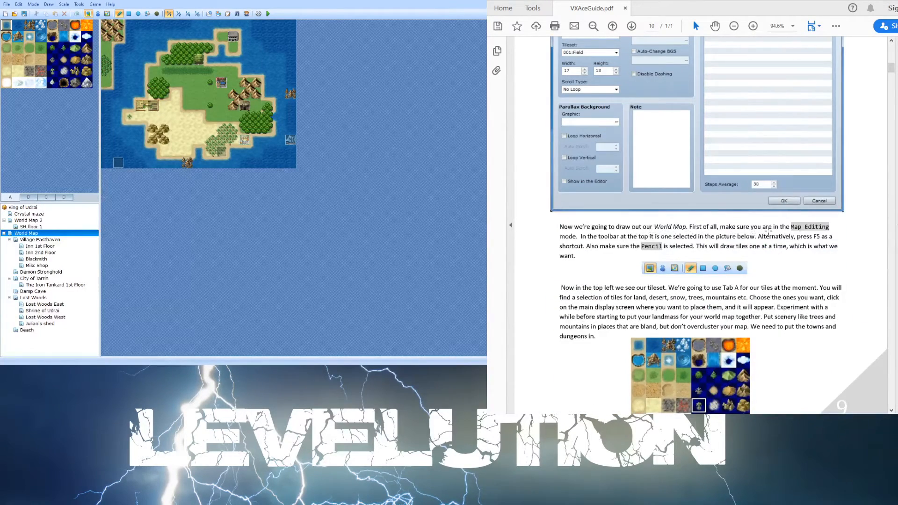
pyautogui.scroll(-2, 769, 232)
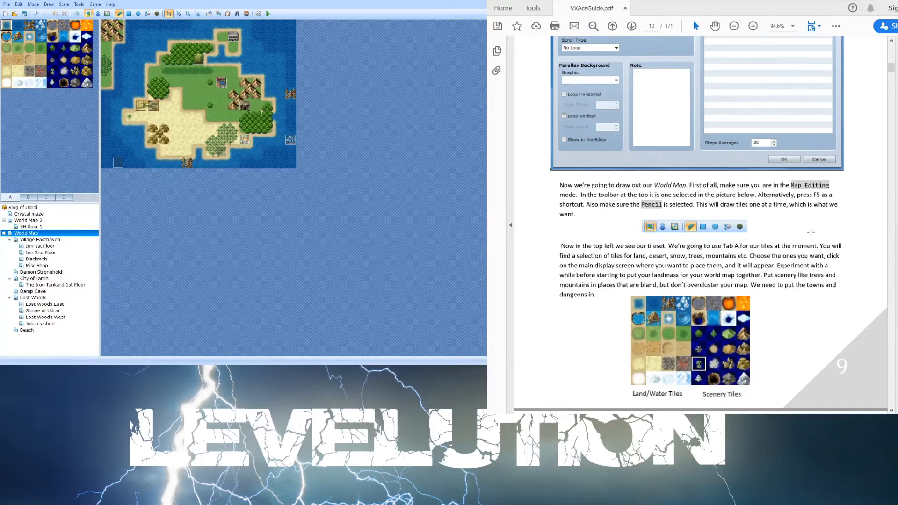
pyautogui.scroll(-2, 811, 232)
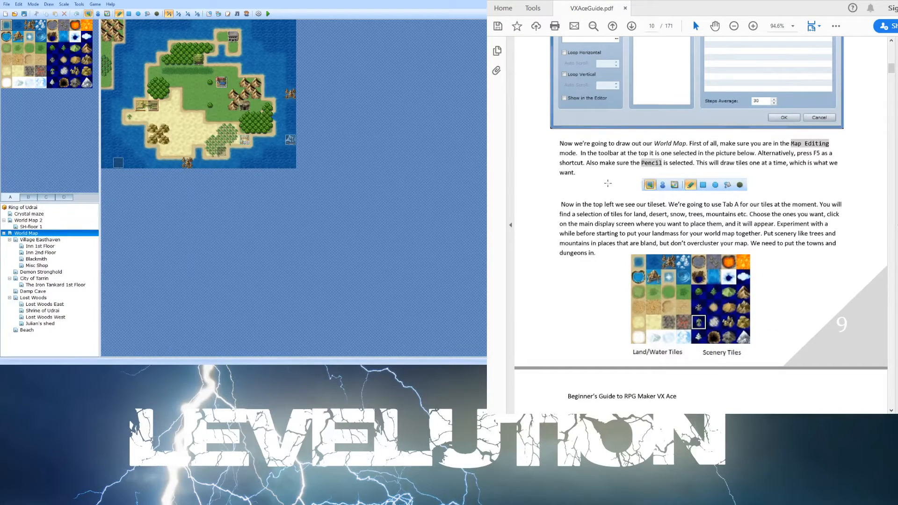
pyautogui.scroll(-1, 704, 159)
pyautogui.scroll(-2, 696, 161)
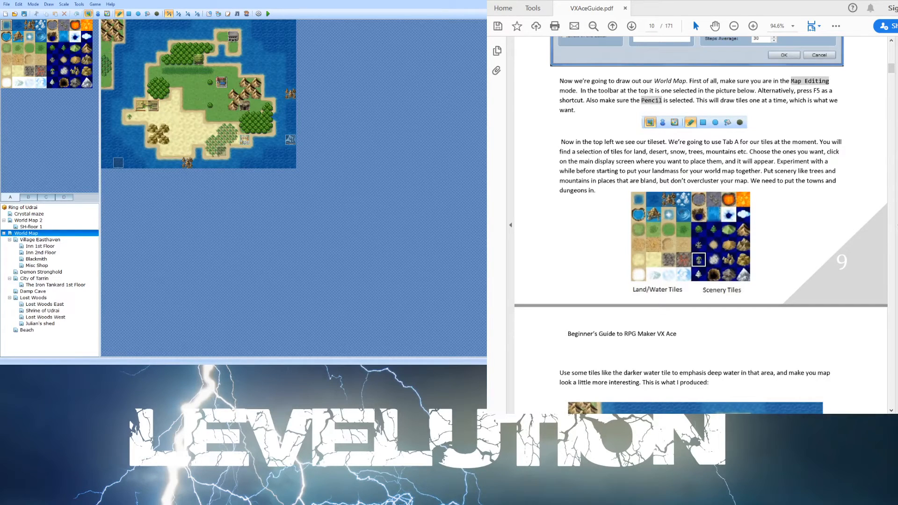
# - Open World Map 2, paint a patch of desert tiles beside the tower, and undo the painting
pyautogui.click(29, 220)
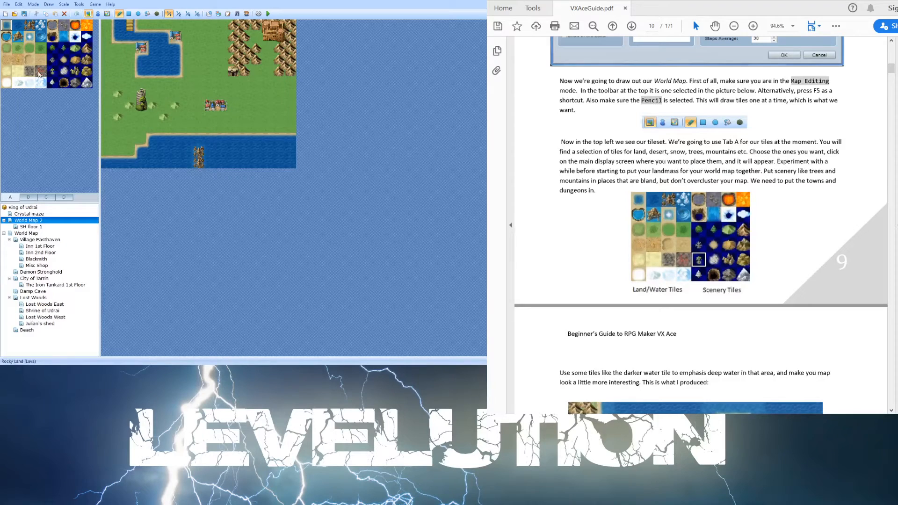
pyautogui.click(17, 59)
pyautogui.moveTo(152, 106)
pyautogui.mouseDown()
pyautogui.moveTo(130, 117)
pyautogui.moveTo(148, 120)
pyautogui.moveTo(155, 104)
pyautogui.moveTo(142, 95)
pyautogui.mouseUp()
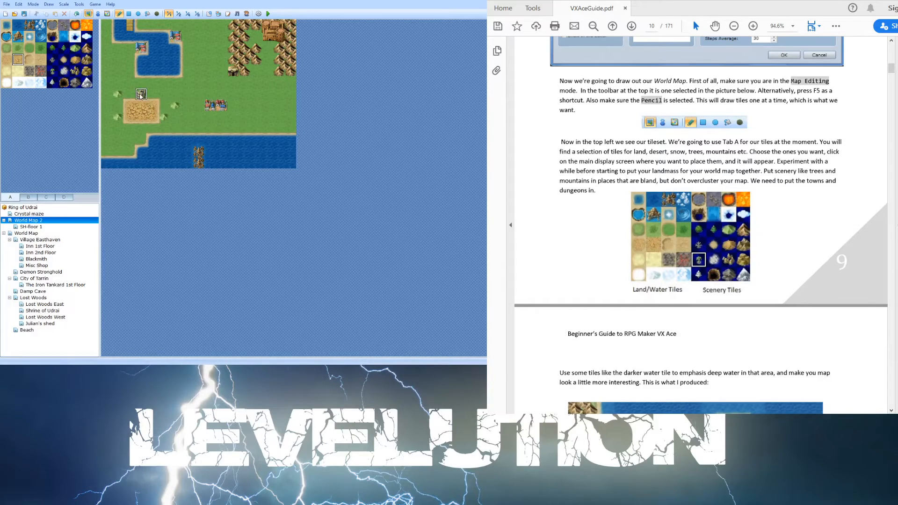
pyautogui.hotkey('ctrl', 'z')
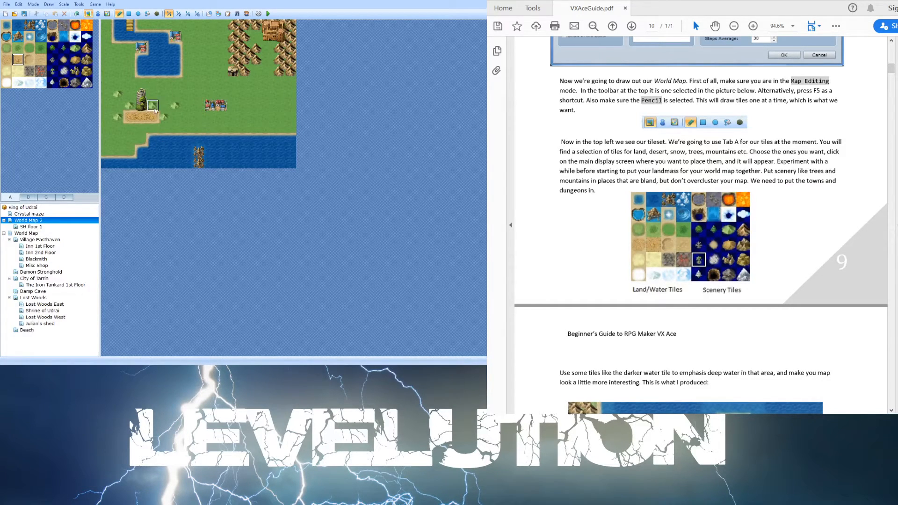
# - Paint a patch of desert tiles around the tower on World Map 2 and add scenery tiles beside it
pyautogui.click(154, 109)
pyautogui.click(29, 60)
pyautogui.click(129, 120)
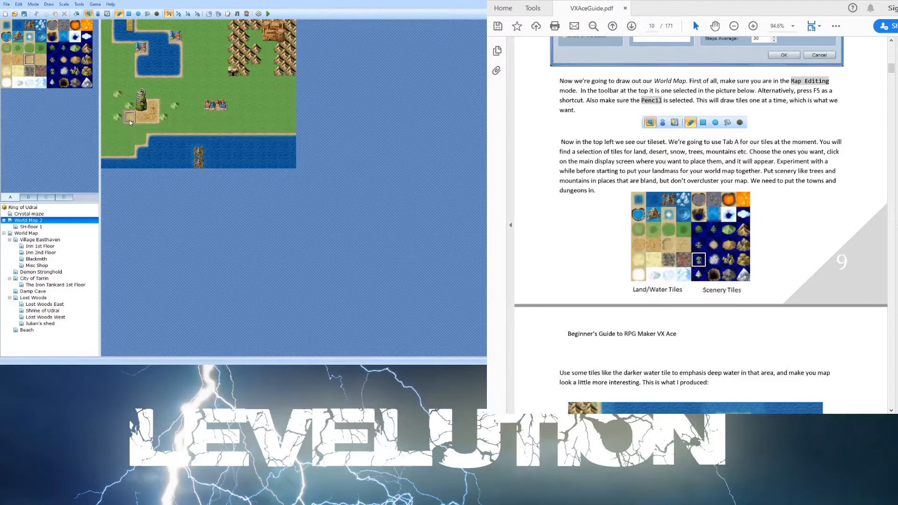
pyautogui.click(129, 104)
pyautogui.click(153, 106)
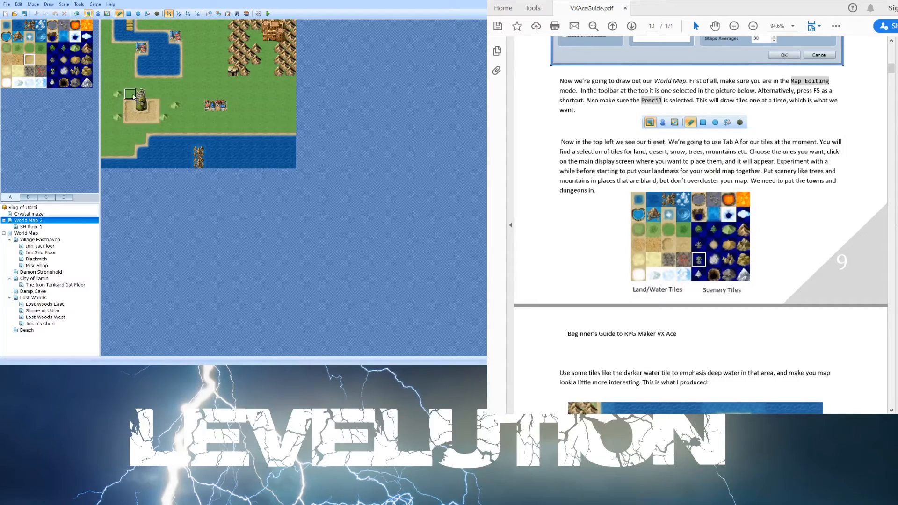
pyautogui.click(132, 96)
pyautogui.click(148, 97)
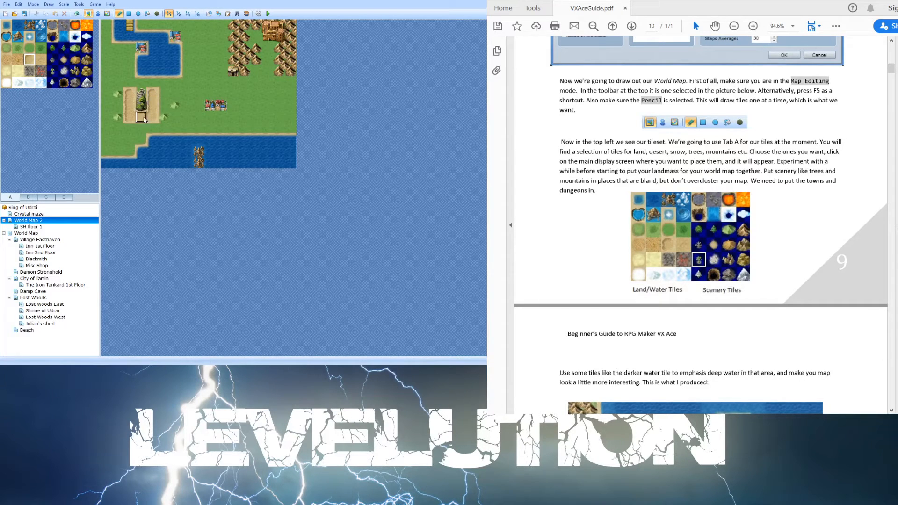
pyautogui.click(166, 99)
pyautogui.rightClick(152, 95)
pyautogui.click(142, 94)
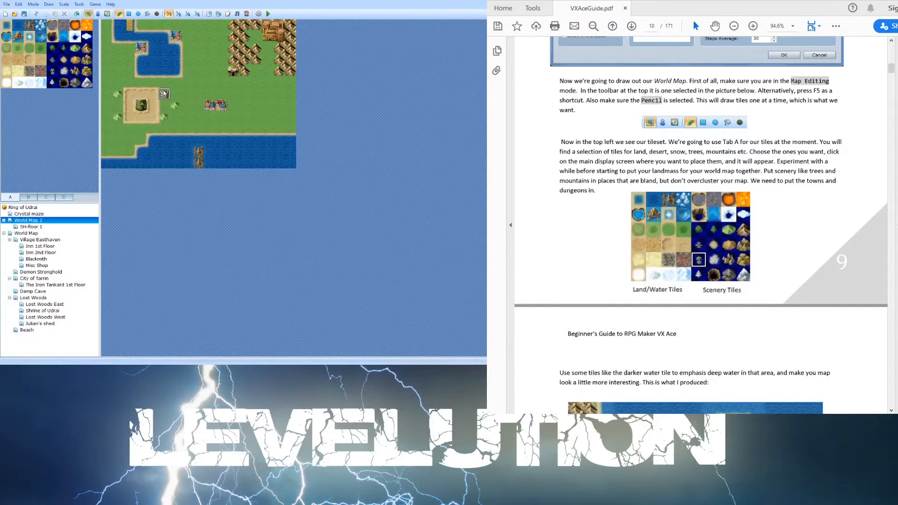
pyautogui.click(141, 94)
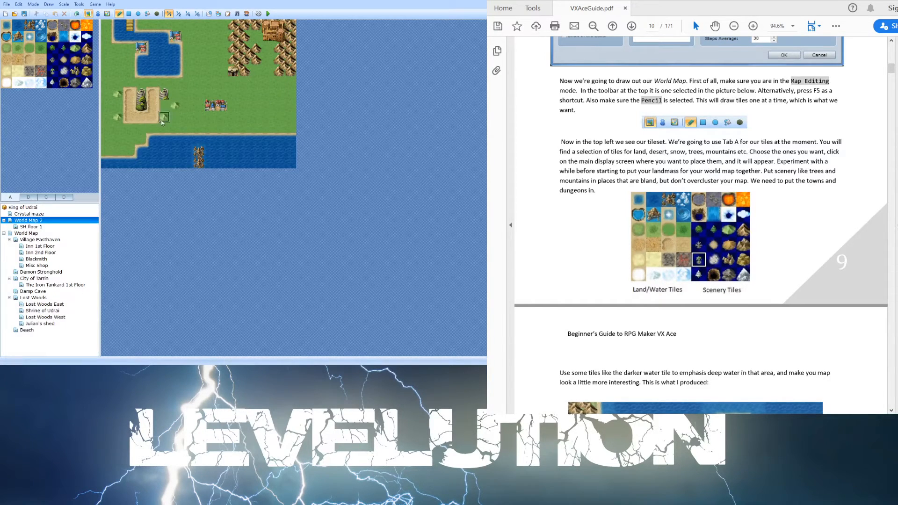
pyautogui.rightClick(176, 94)
pyautogui.click(165, 94)
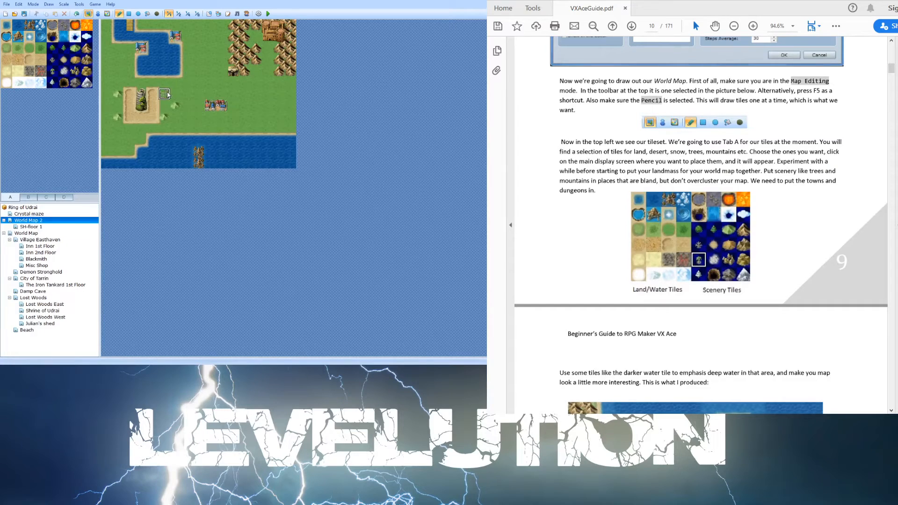
pyautogui.click(63, 59)
pyautogui.click(140, 94)
pyautogui.click(143, 92)
# - Open the World Map and compare it with the guide's example world map and its Tab B area instructions
pyautogui.scroll(-5, 770, 172)
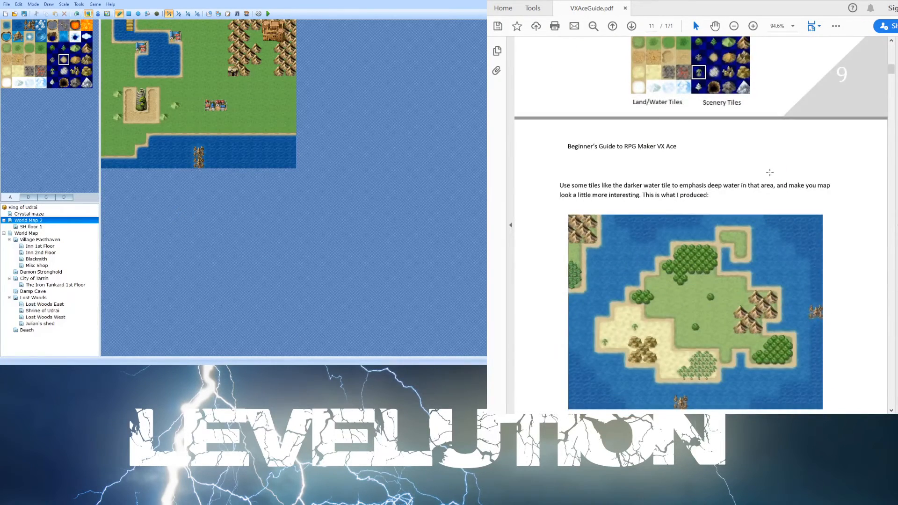
pyautogui.scroll(-1, 770, 172)
pyautogui.scroll(-2, 751, 169)
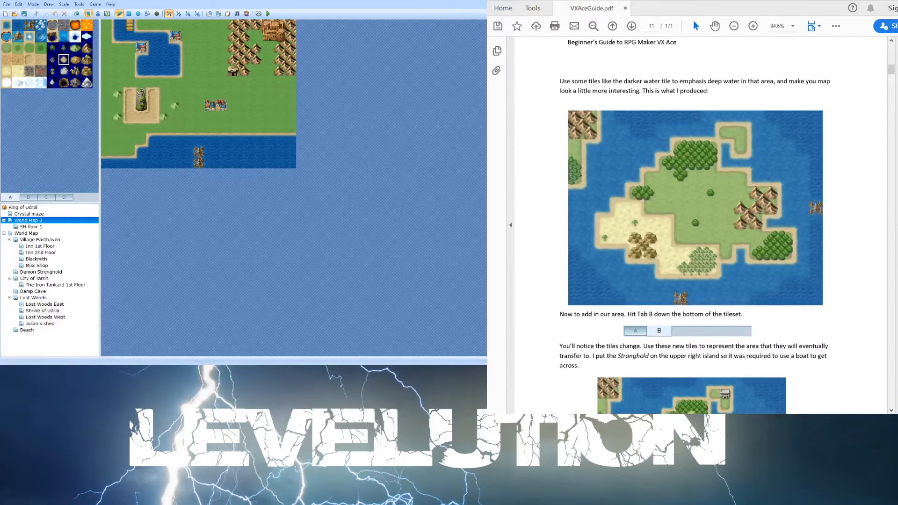
pyautogui.click(36, 233)
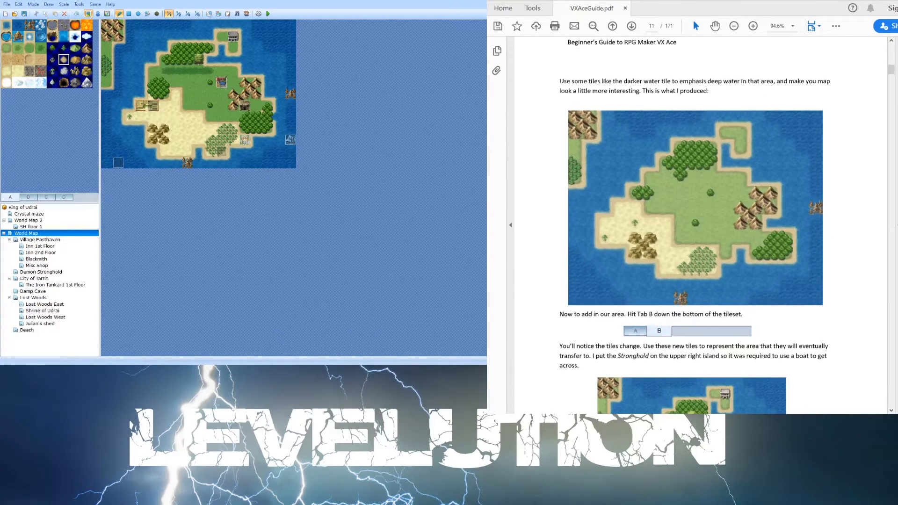
pyautogui.scroll(-2, 735, 243)
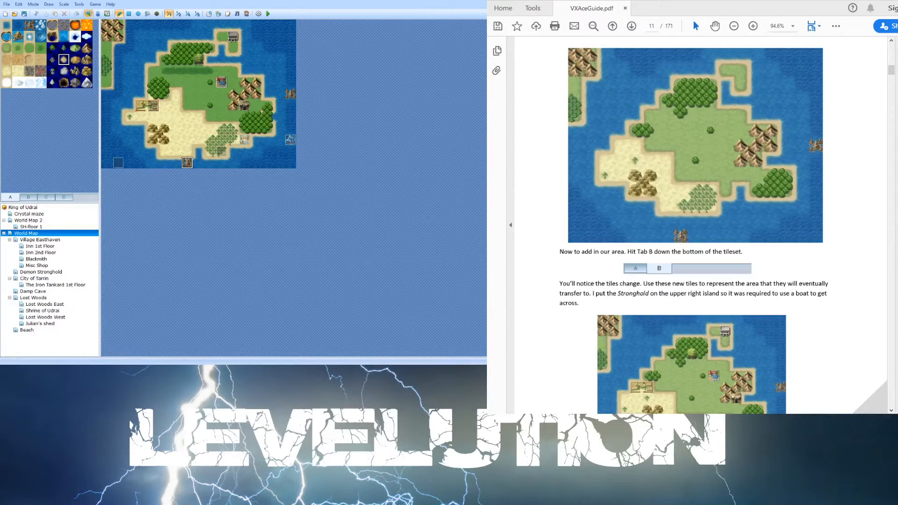
pyautogui.scroll(-5, 685, 194)
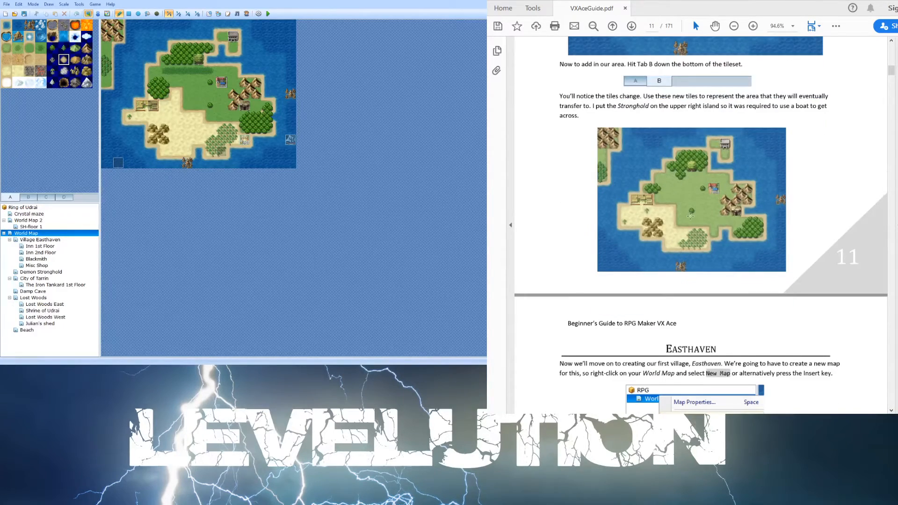
pyautogui.scroll(-10, 690, 216)
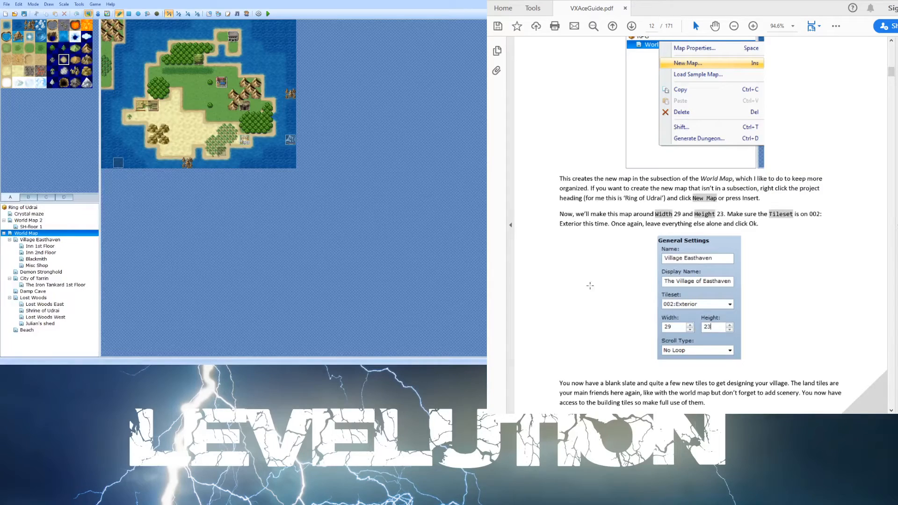
# - Open Village Easthaven's map properties to compare its name, tileset and size with the guide, then close them
pyautogui.click(51, 240)
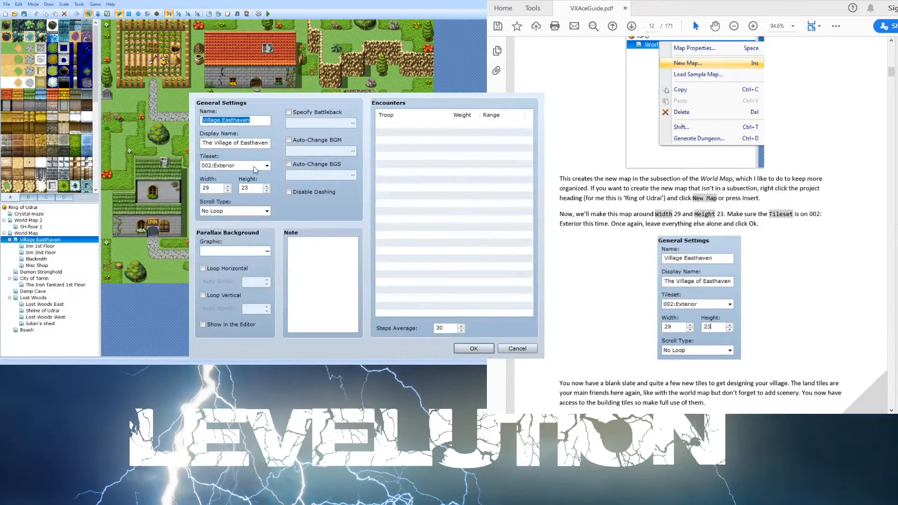
pyautogui.click(239, 166)
pyautogui.click(229, 183)
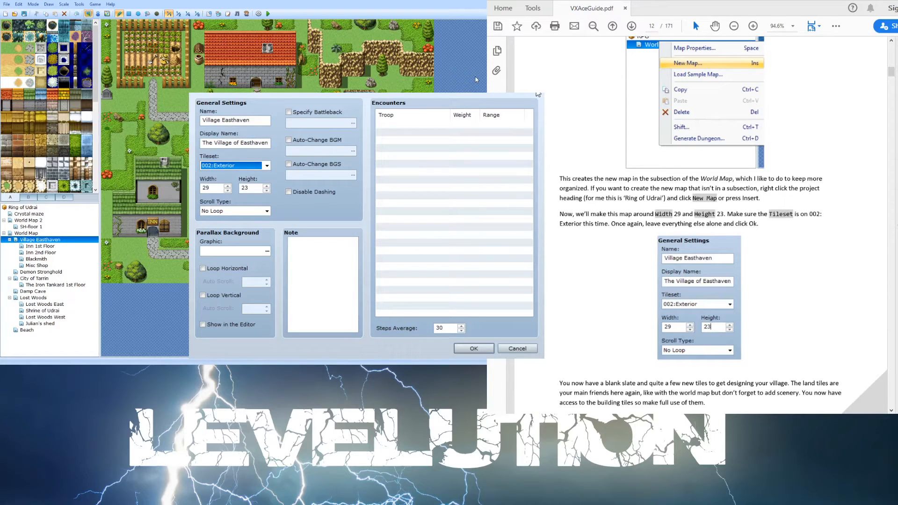
pyautogui.click(602, 231)
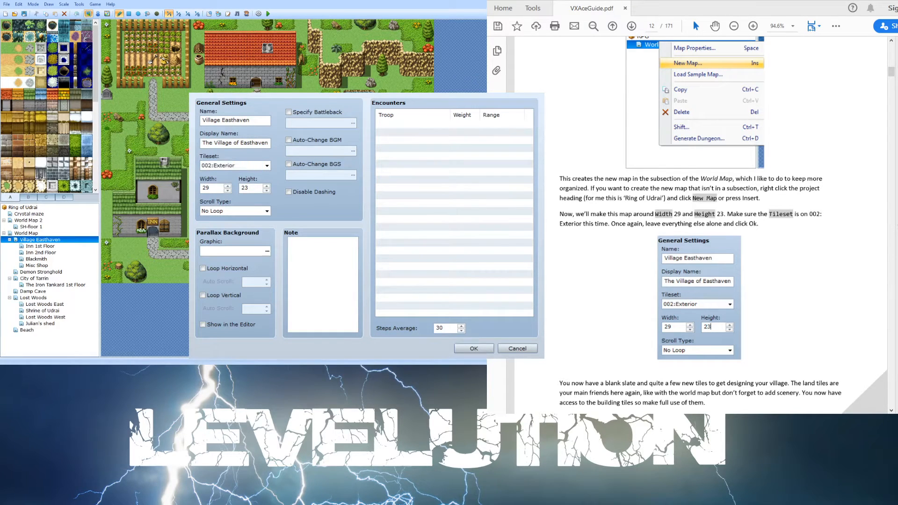
pyautogui.scroll(-4, 660, 181)
pyautogui.scroll(-3, 660, 181)
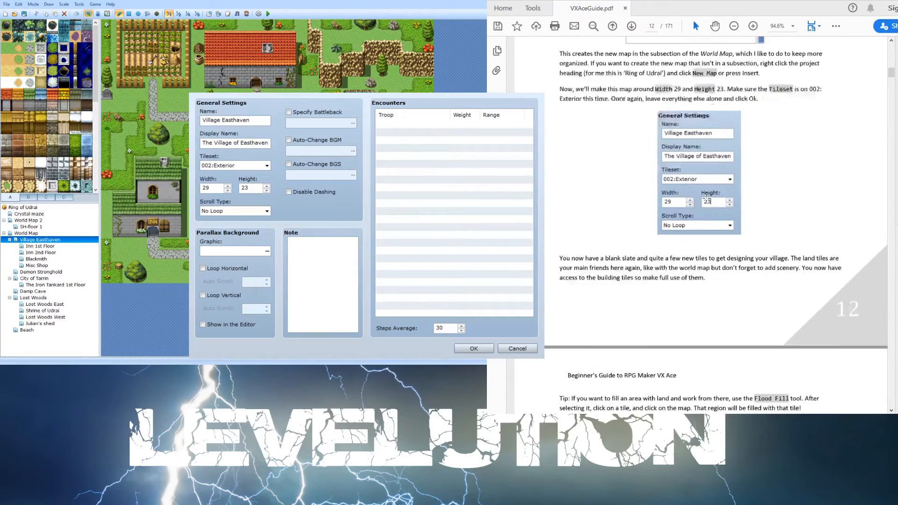
pyautogui.scroll(-4, 706, 197)
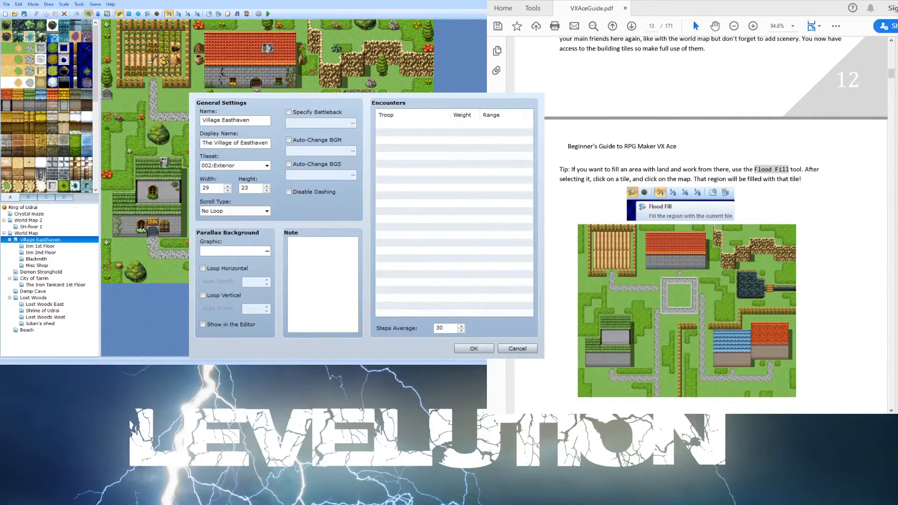
pyautogui.scroll(-7, 573, 183)
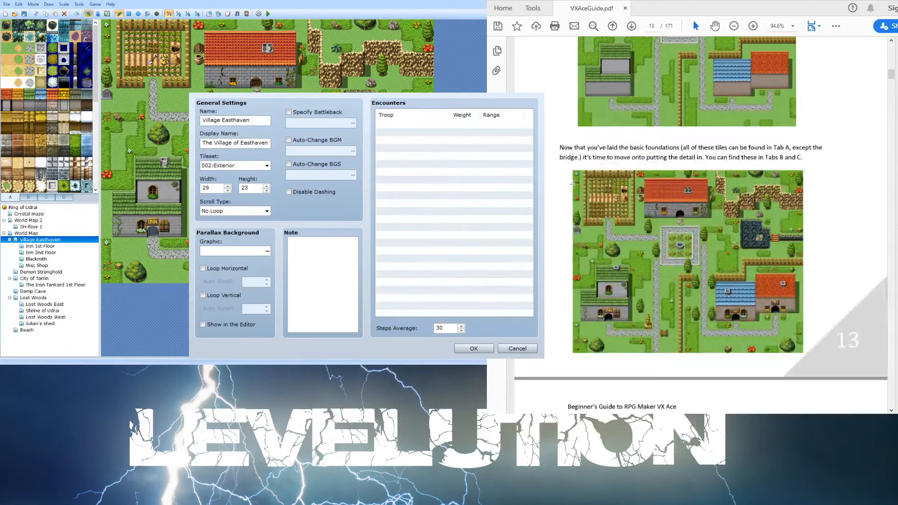
pyautogui.scroll(1, 573, 184)
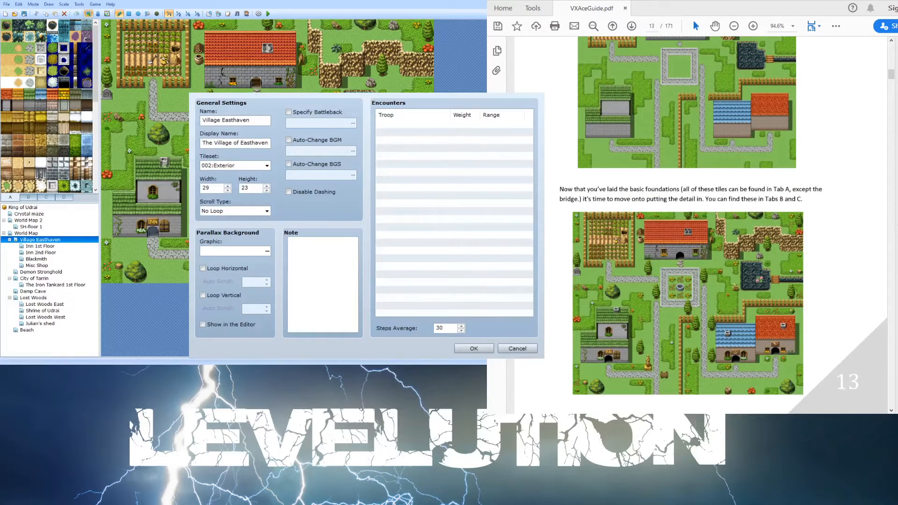
pyautogui.click(277, 92)
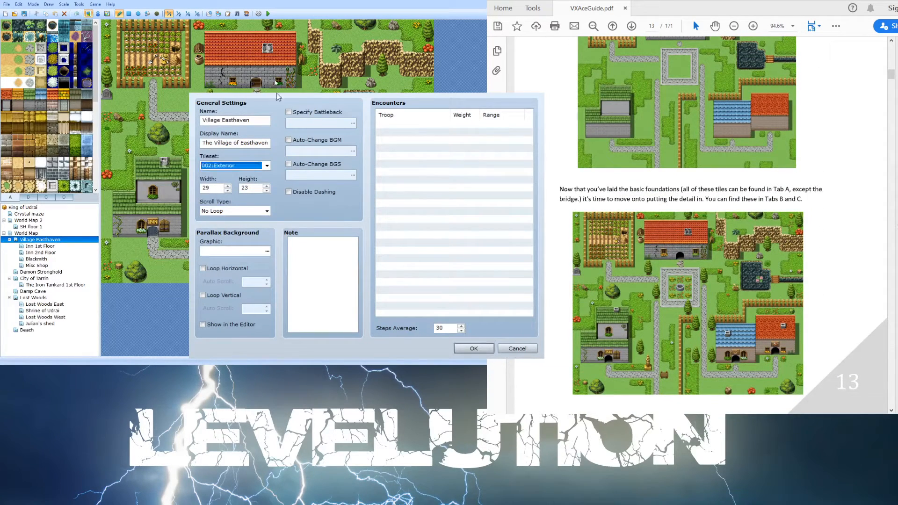
pyautogui.click(470, 75)
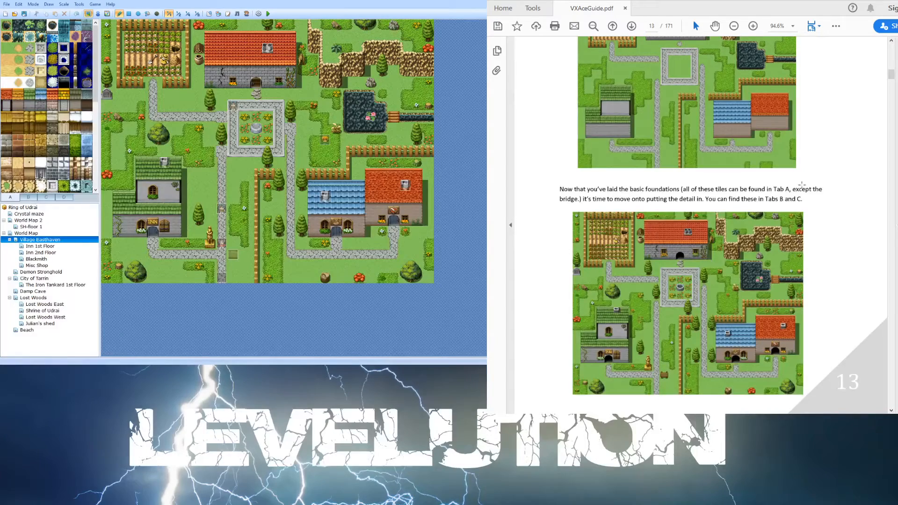
# - Read the guide's village detailing tips and the Buildings section on interior map settings
pyautogui.scroll(-1, 797, 190)
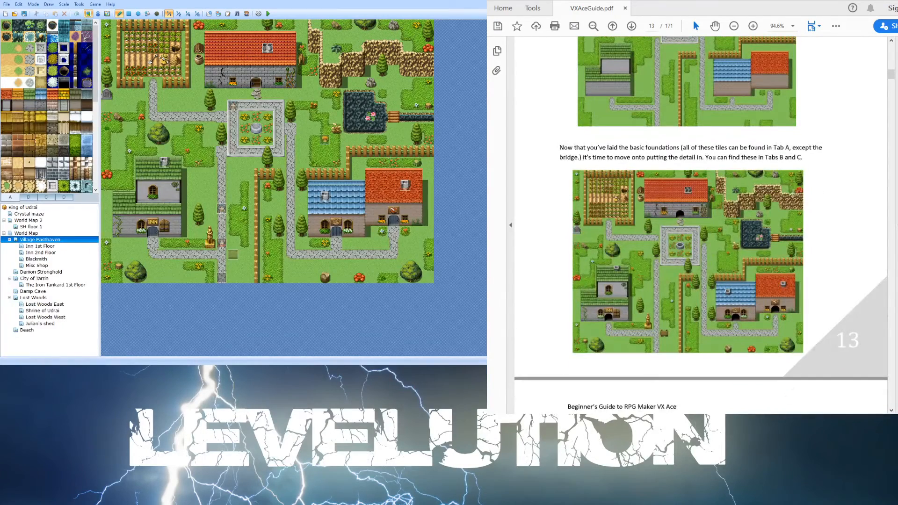
pyautogui.scroll(-2, 792, 194)
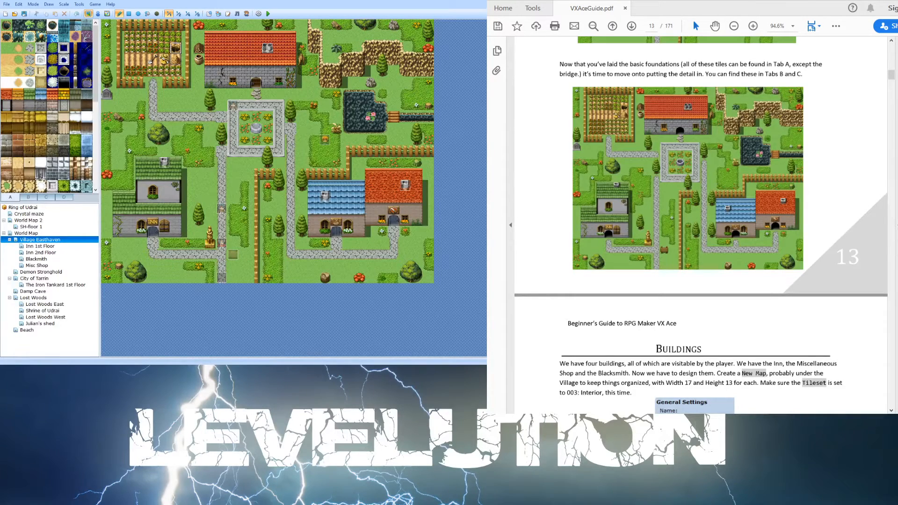
pyautogui.scroll(-2, 620, 171)
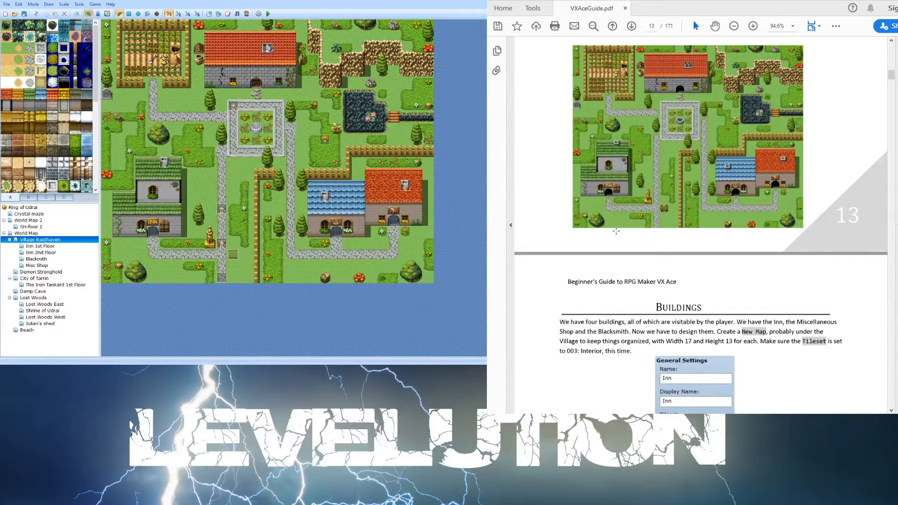
pyautogui.scroll(-1, 613, 213)
pyautogui.scroll(-5, 613, 212)
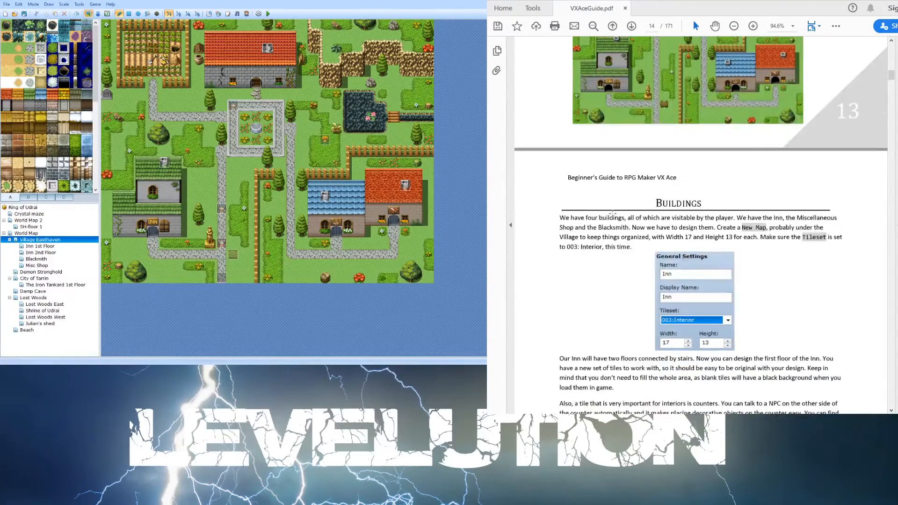
pyautogui.scroll(-7, 605, 229)
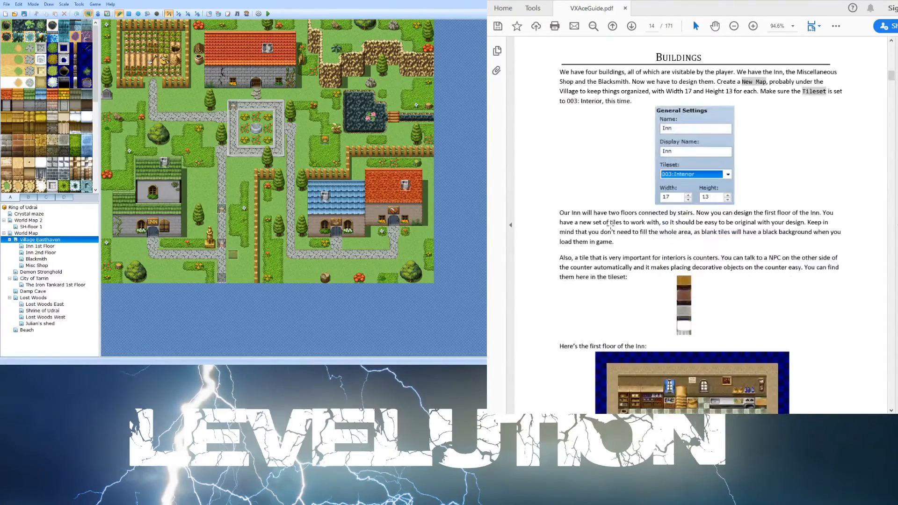
pyautogui.scroll(-5, 605, 230)
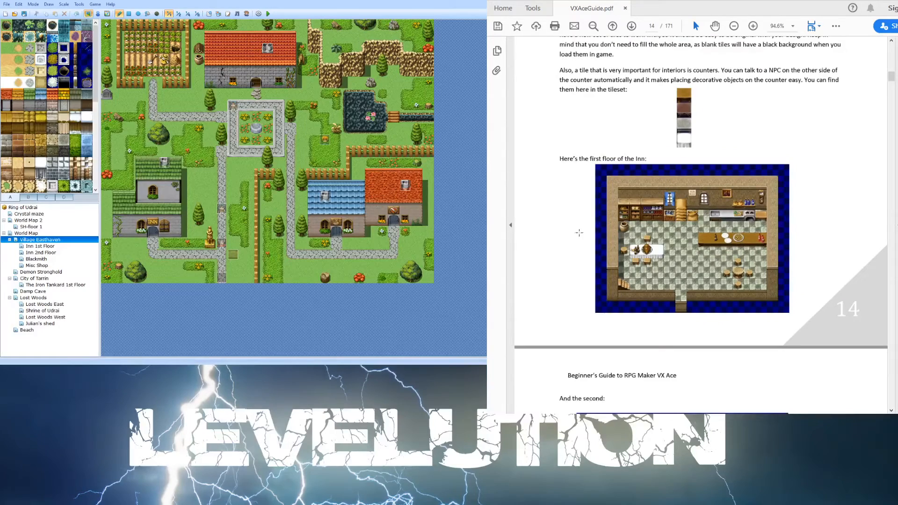
# - Open the Inn 1st Floor and Blacksmith maps to compare them with the guide's inn and shop interiors
pyautogui.press('Down')
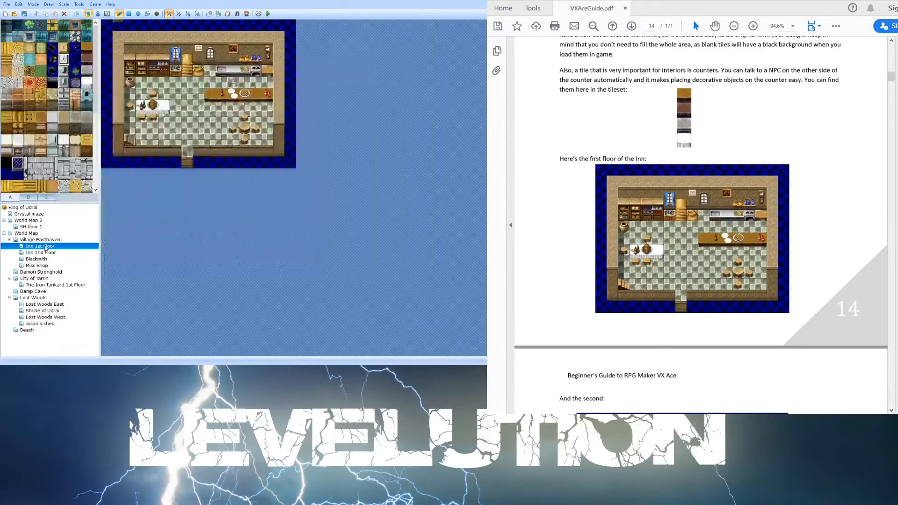
pyautogui.scroll(-6, 737, 242)
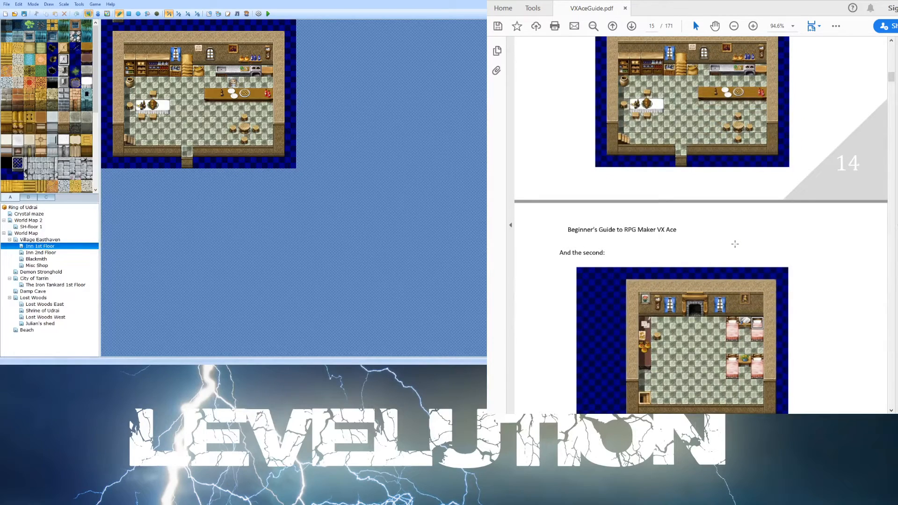
pyautogui.scroll(-1, 734, 244)
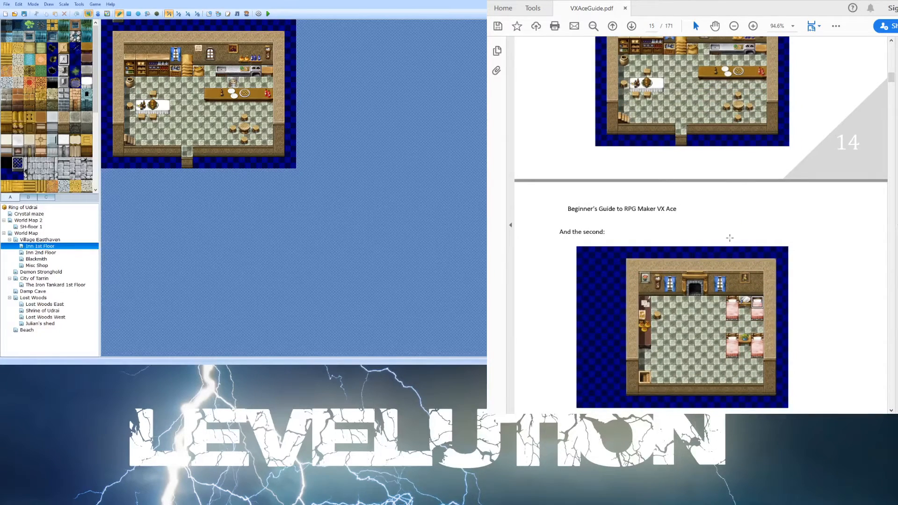
pyautogui.scroll(-8, 730, 237)
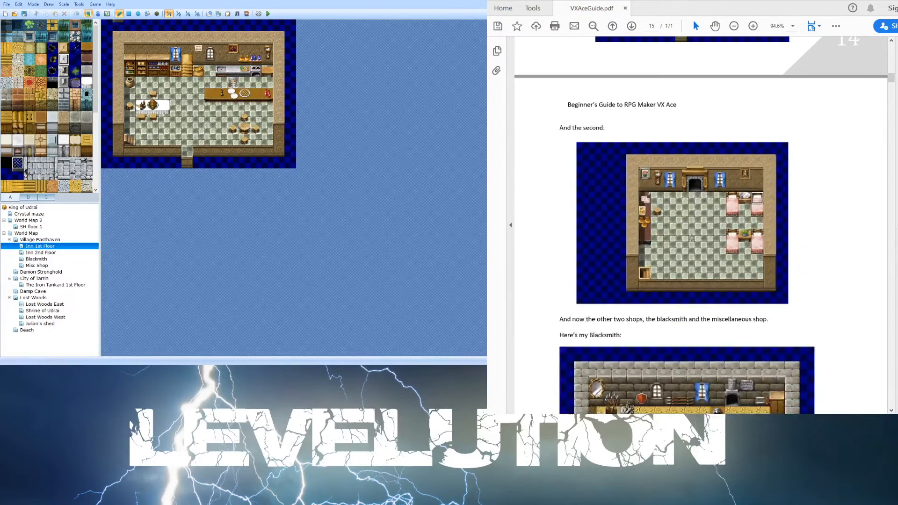
pyautogui.scroll(-6, 687, 240)
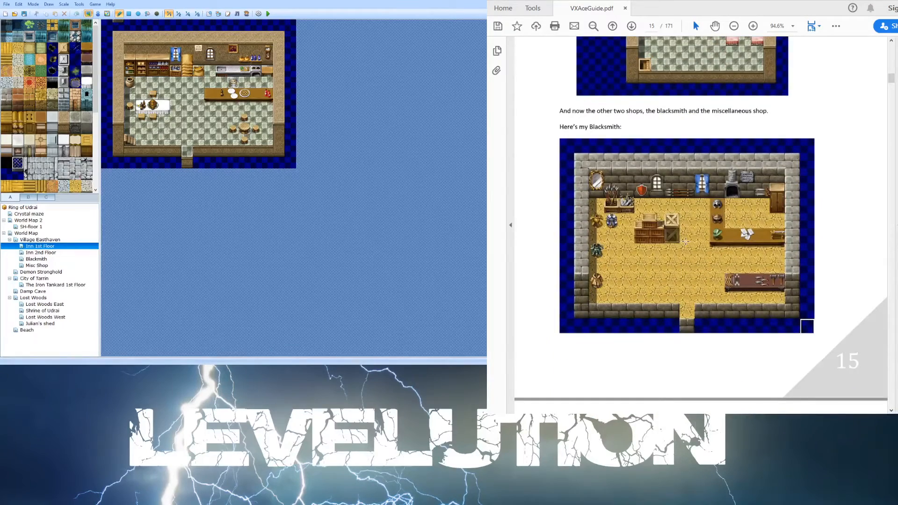
pyautogui.scroll(-11, 585, 227)
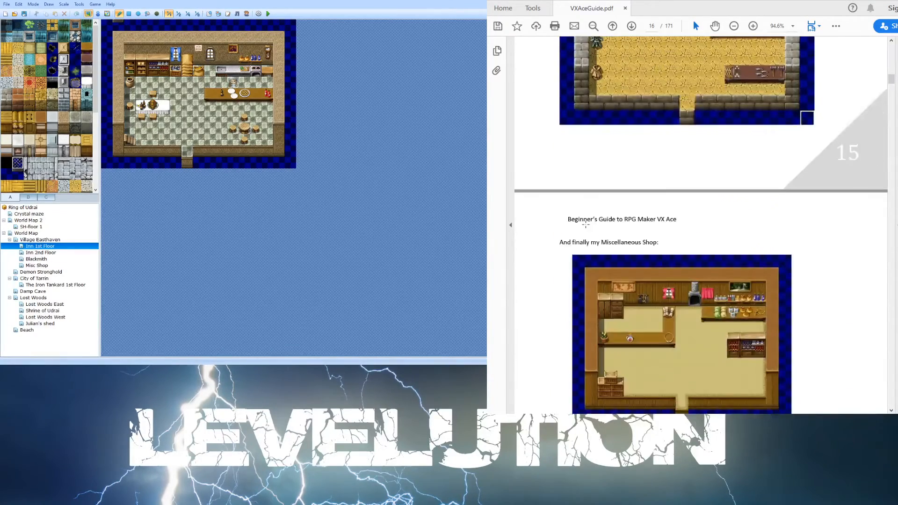
pyautogui.scroll(-5, 555, 235)
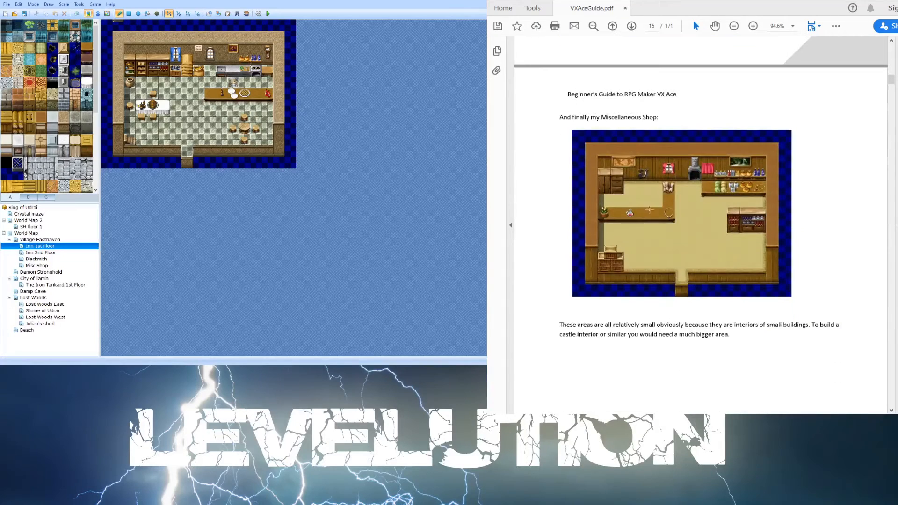
pyautogui.click(48, 259)
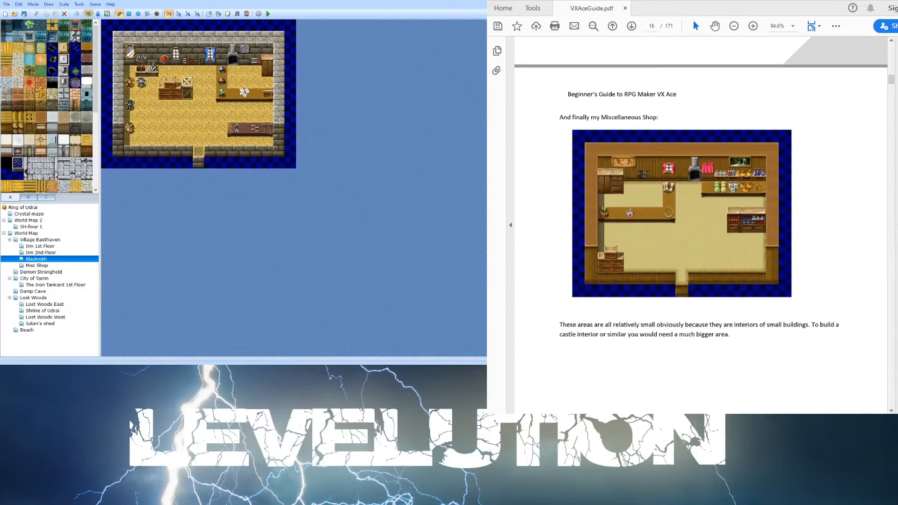
pyautogui.scroll(-5, 696, 187)
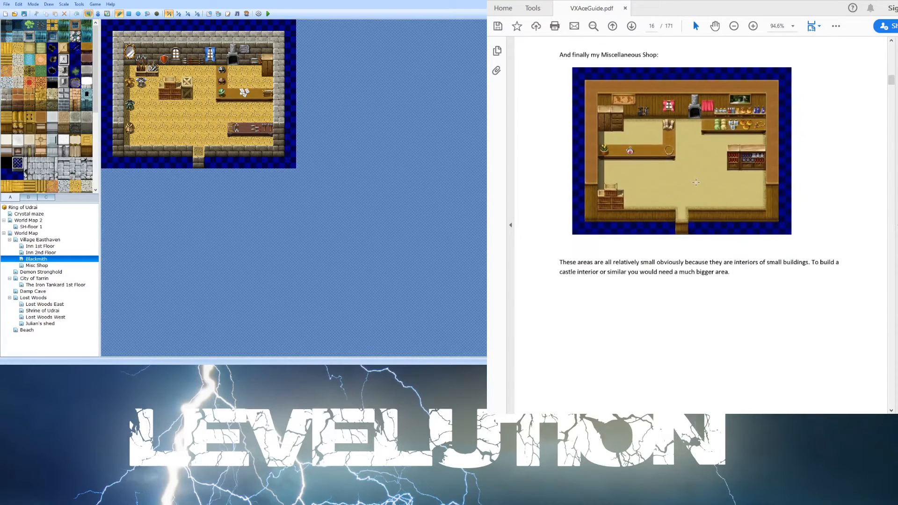
# - Open the World Map and switch the editor to Event editing mode as the guide's Basic Events chapter describes
pyautogui.scroll(-18, 695, 187)
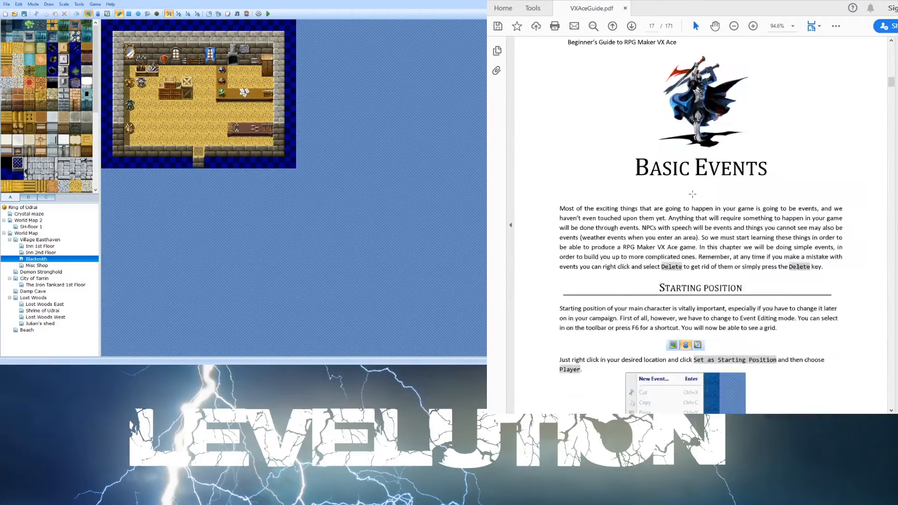
pyautogui.scroll(1, 692, 197)
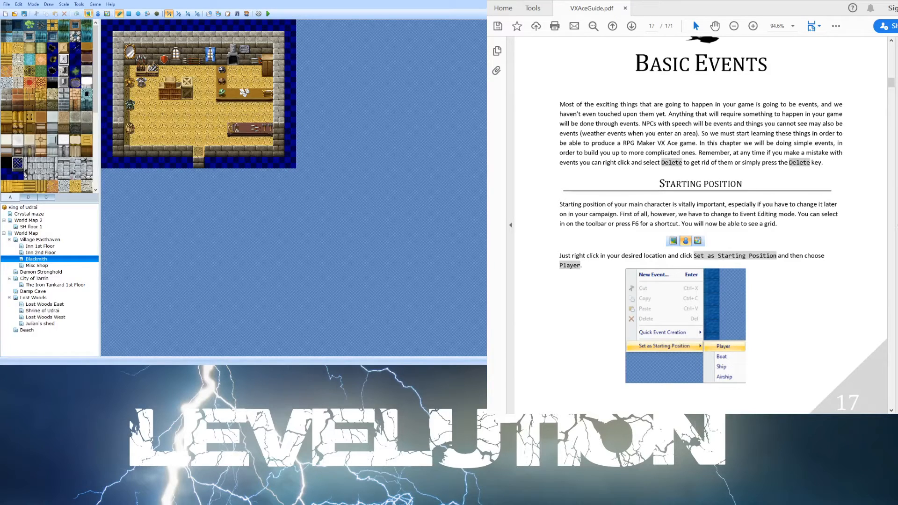
pyautogui.click(26, 233)
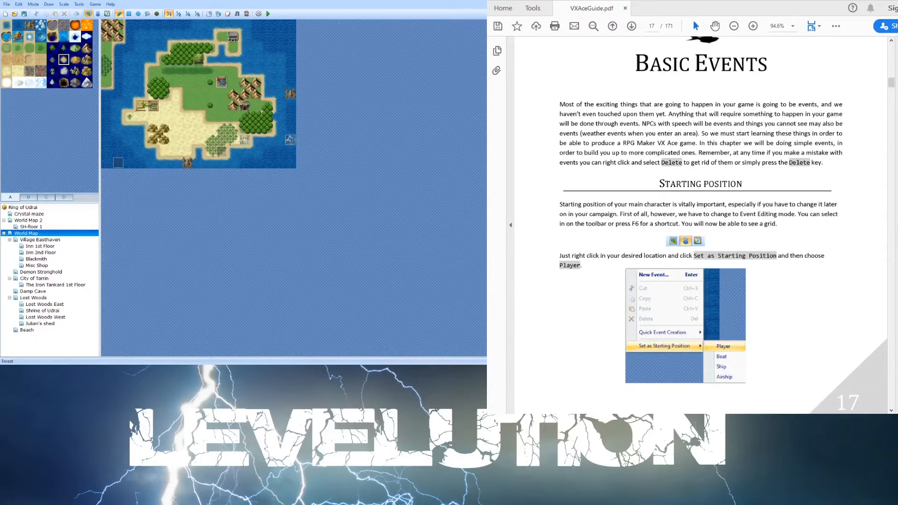
pyautogui.click(98, 14)
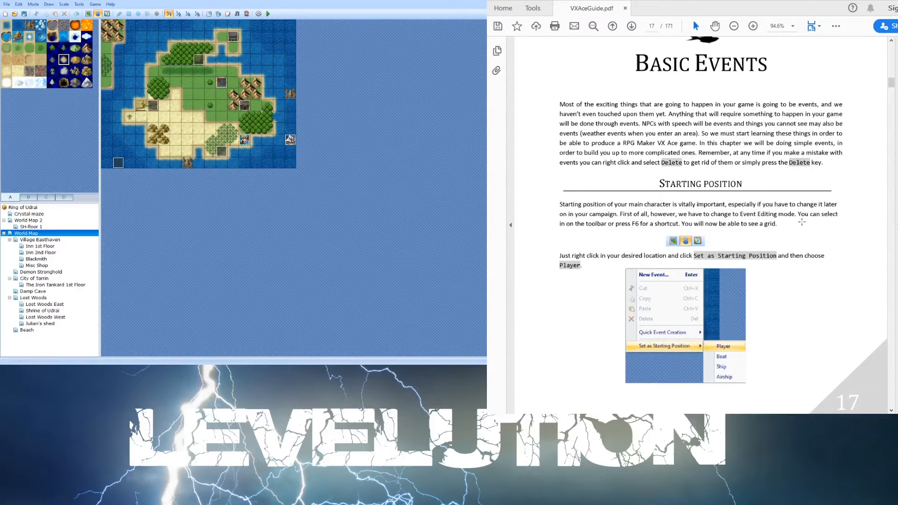
# - Read the guide's Starting Position and Transfers sections on setting up transfer events
pyautogui.scroll(1, 624, 276)
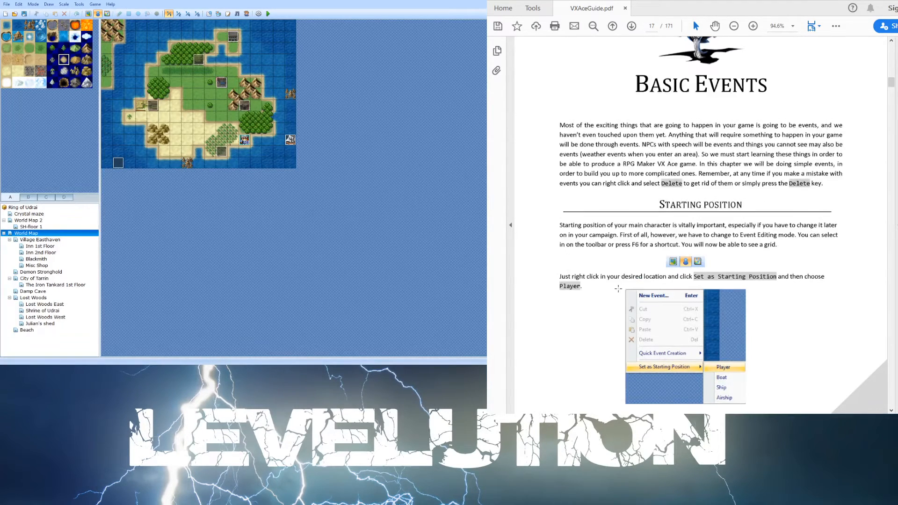
pyautogui.scroll(-2, 617, 285)
pyautogui.scroll(-4, 702, 266)
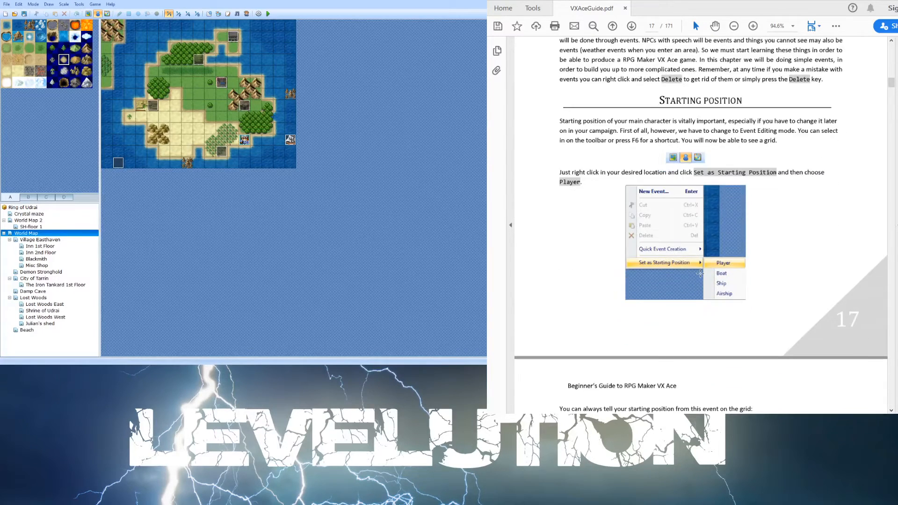
pyautogui.scroll(-5, 697, 276)
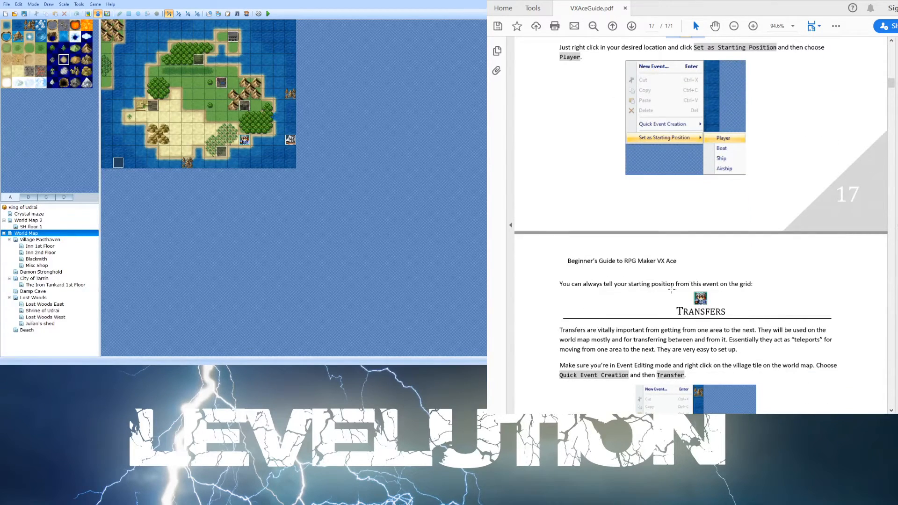
pyautogui.scroll(-1, 671, 289)
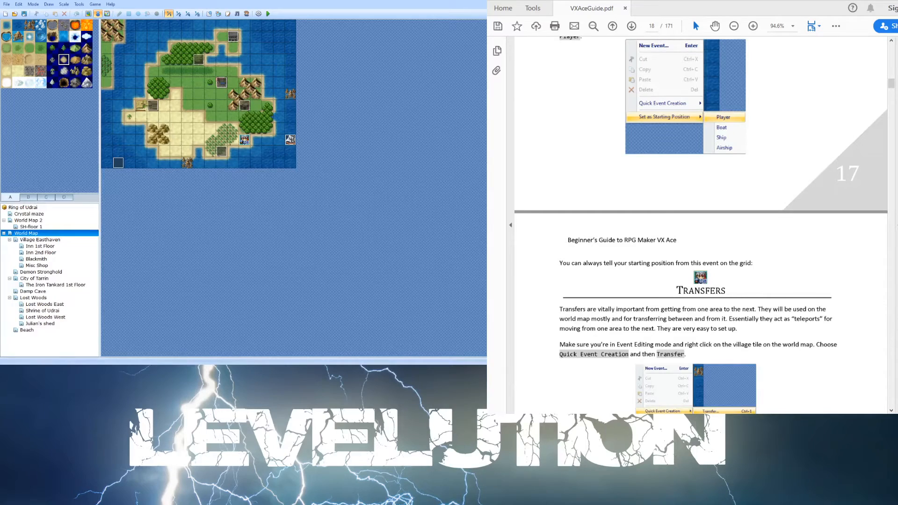
pyautogui.scroll(-4, 708, 317)
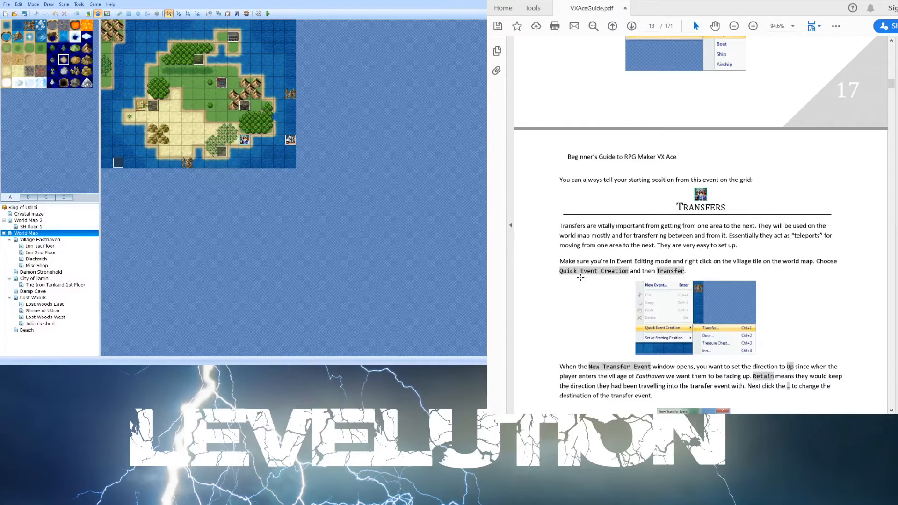
pyautogui.scroll(-5, 580, 277)
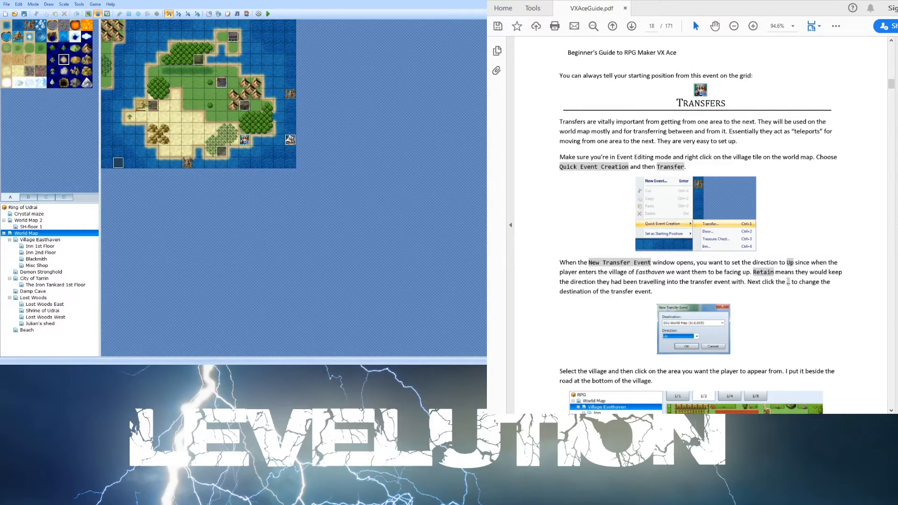
# - Open City of Tarrin and set its bottom exit transfer event to World Map (004,008) with direction Down
pyautogui.click(47, 239)
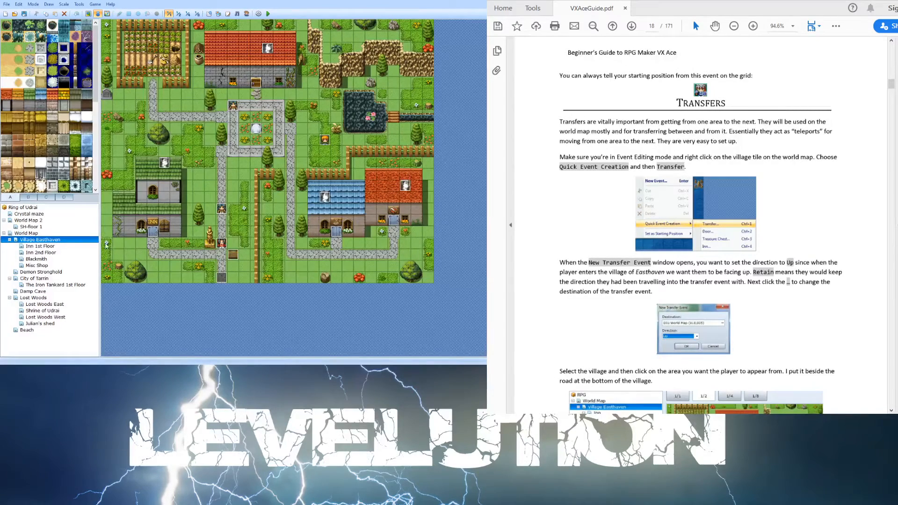
pyautogui.click(47, 280)
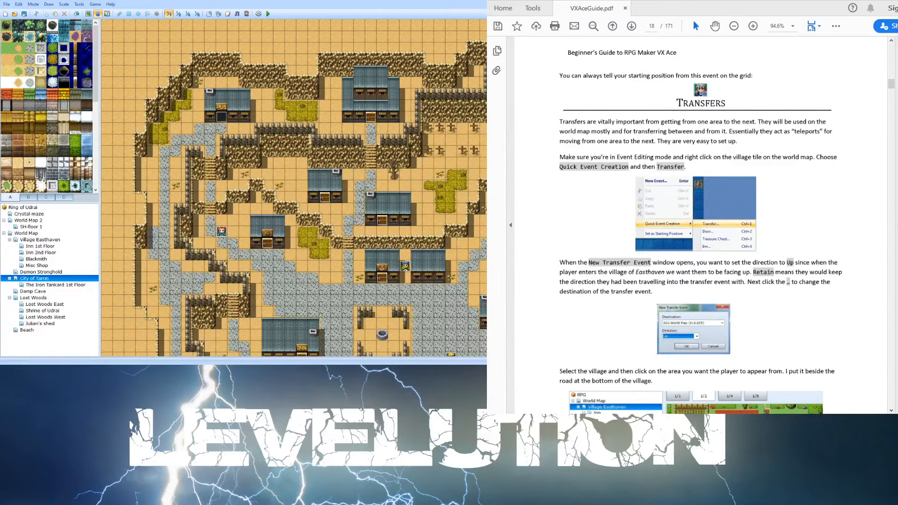
pyautogui.scroll(-4, 294, 187)
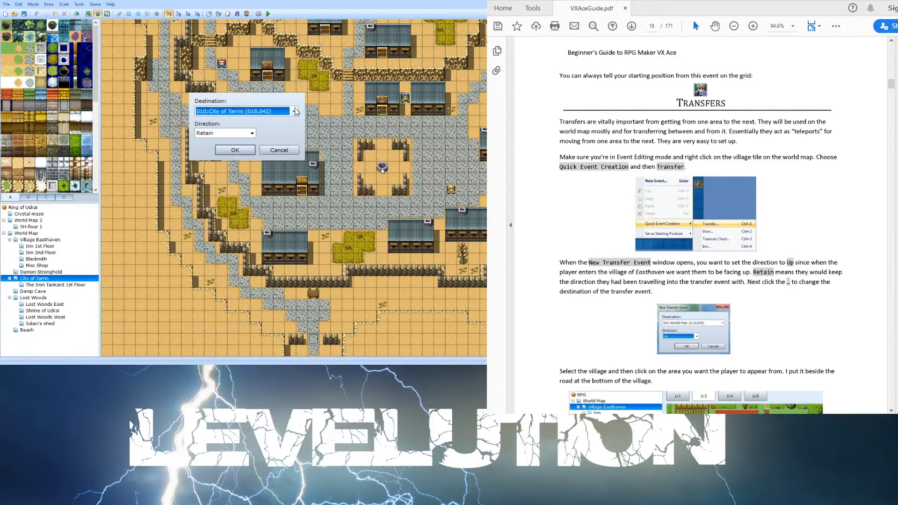
pyautogui.click(294, 111)
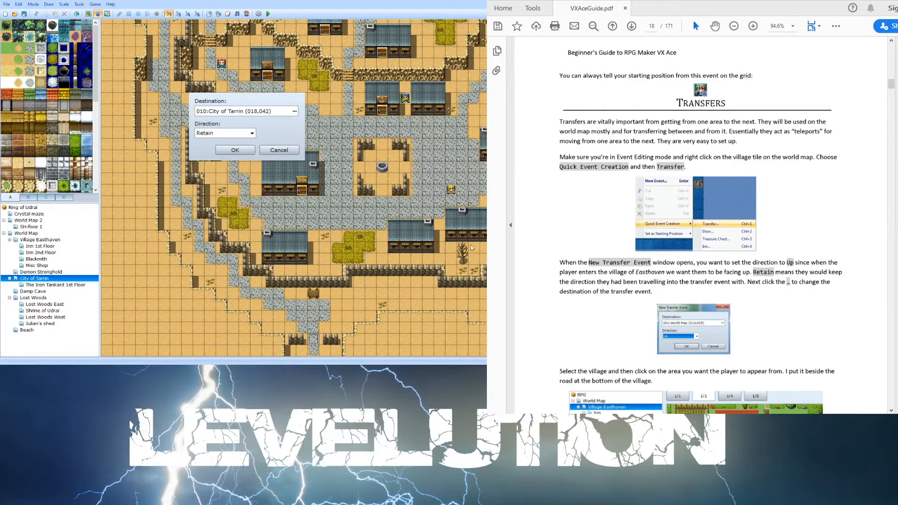
pyautogui.click(468, 293)
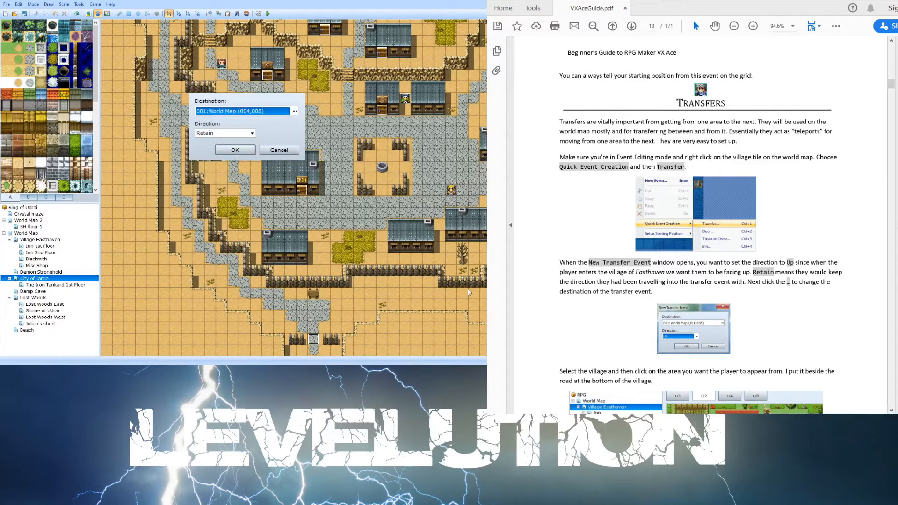
pyautogui.click(245, 133)
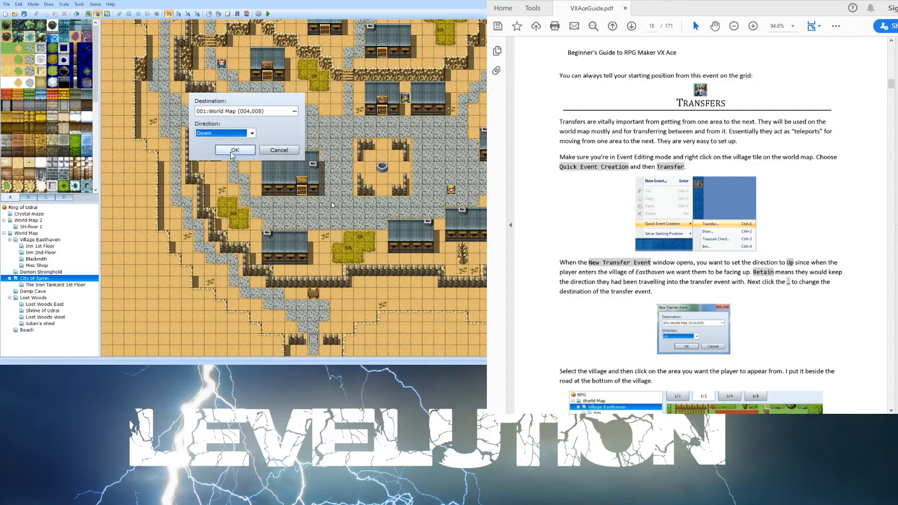
pyautogui.press('Return')
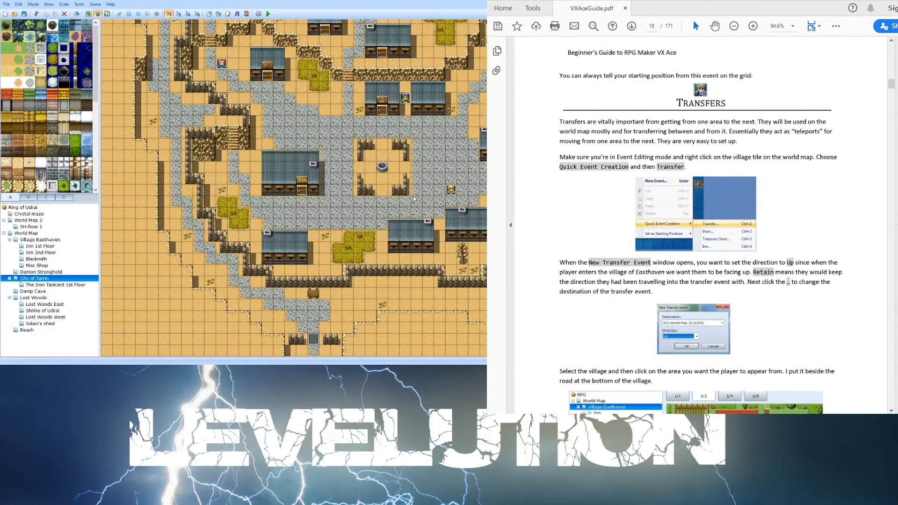
# - Set the City of Tarrin's other transfer event destination to World Map (005,007), keeping direction Retain
pyautogui.scroll(5, 294, 187)
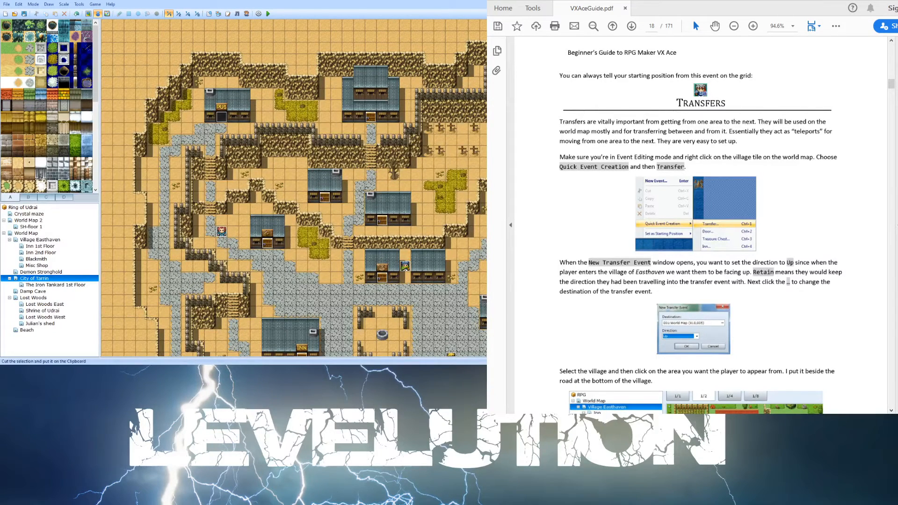
pyautogui.hotkey('ctrl', '1')
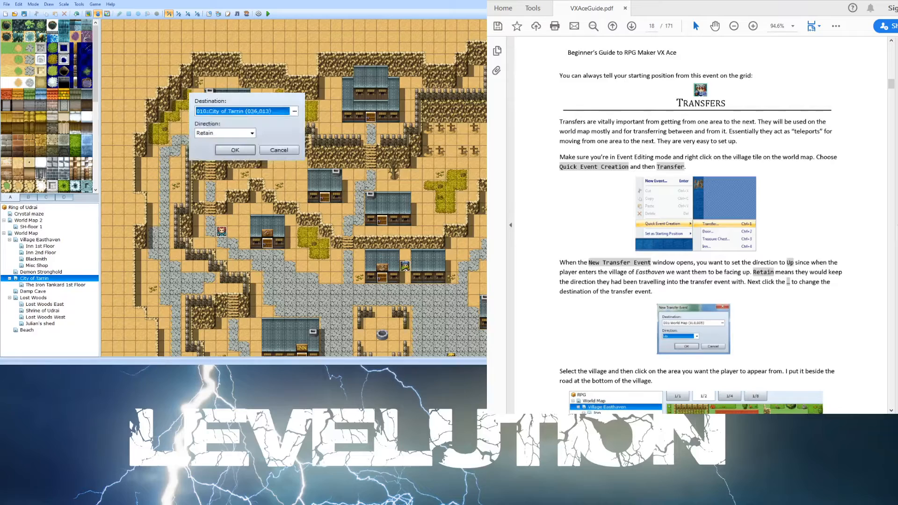
pyautogui.click(294, 112)
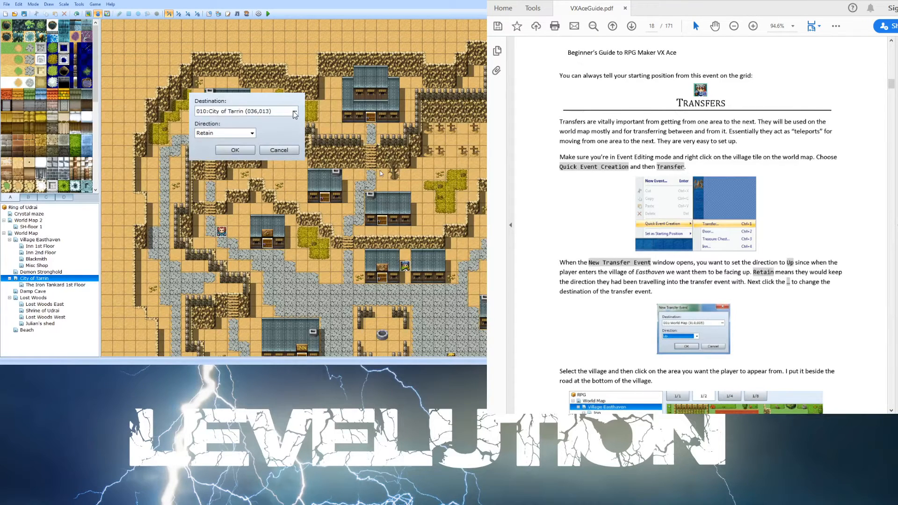
pyautogui.click(473, 288)
pyautogui.click(234, 134)
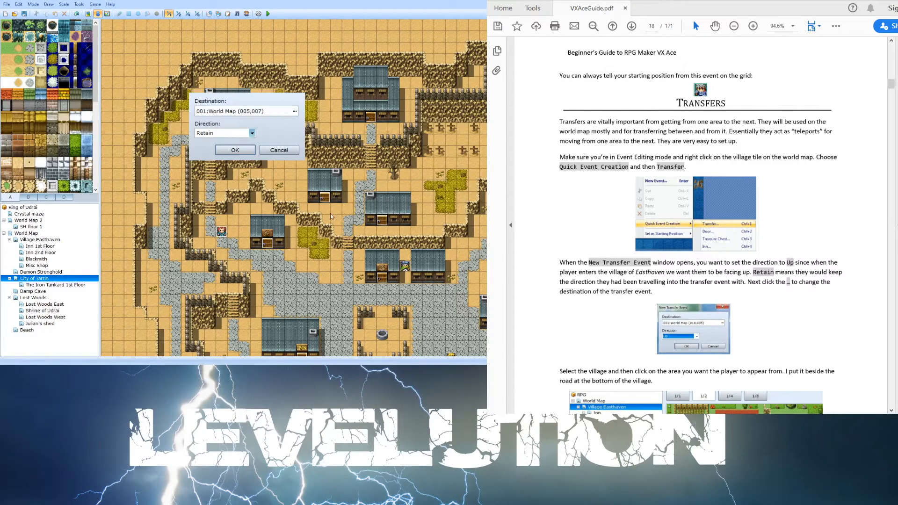
pyautogui.press('Tab')
pyautogui.press('Return')
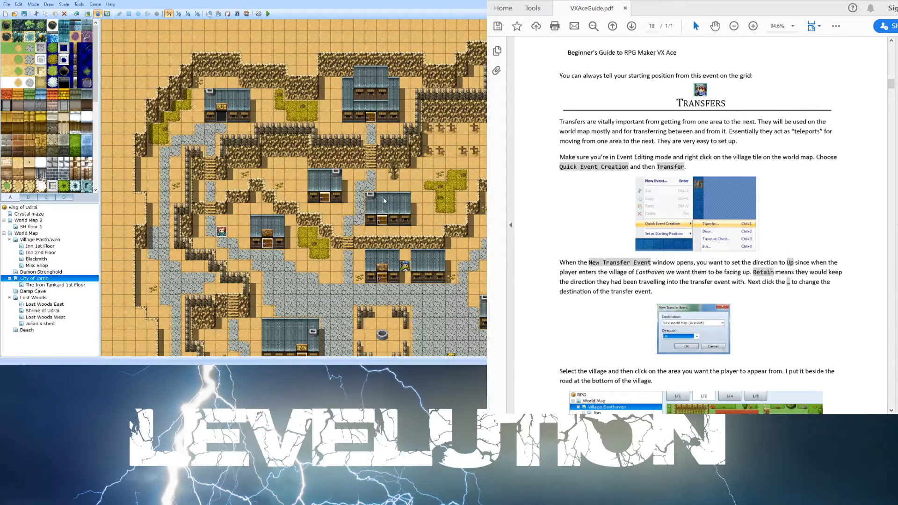
# - Read the guide's instructions on the return transfer and playtesting
pyautogui.scroll(-5, 294, 187)
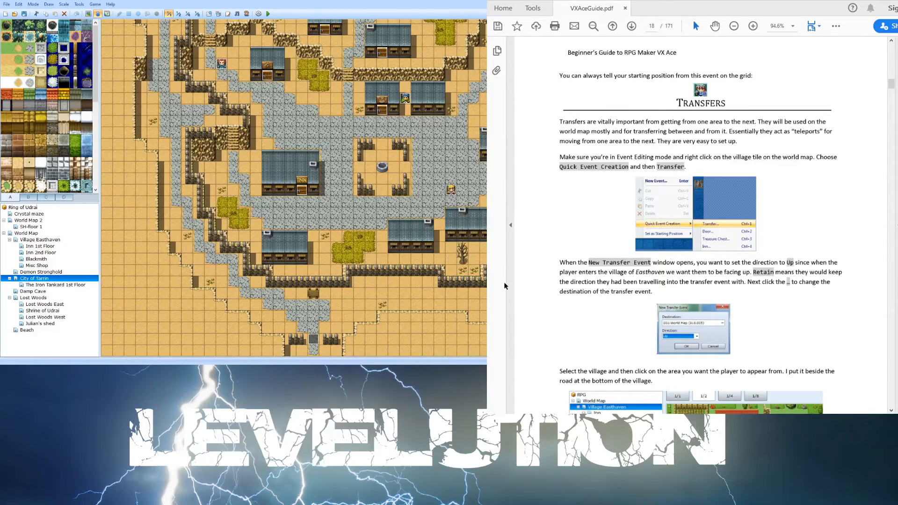
pyautogui.scroll(-5, 606, 290)
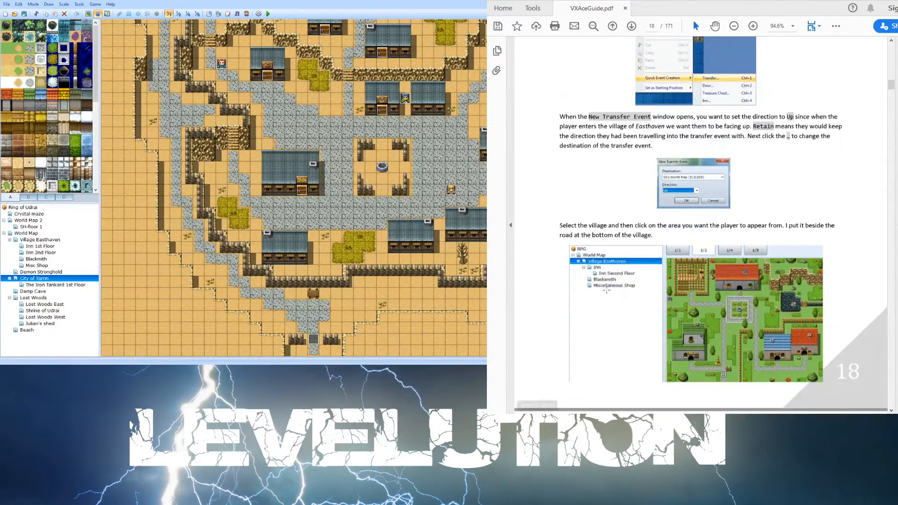
pyautogui.scroll(-5, 602, 290)
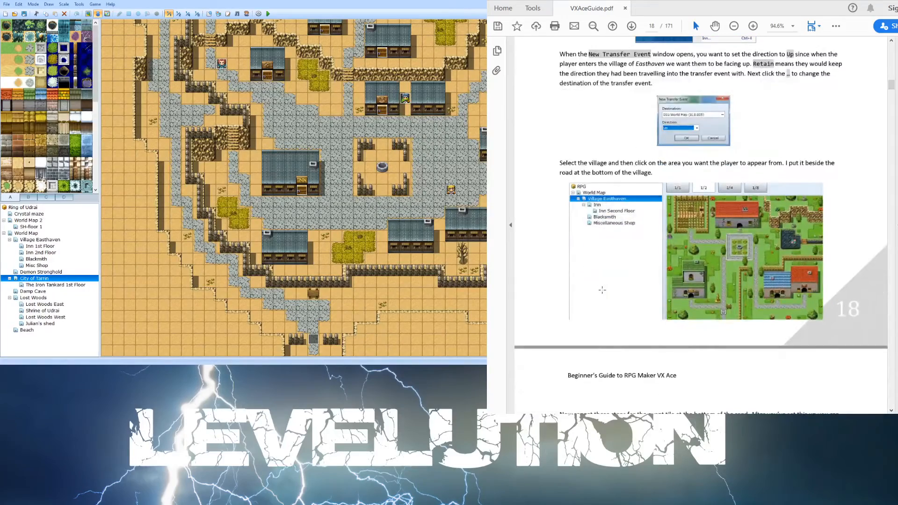
pyautogui.scroll(-4, 602, 290)
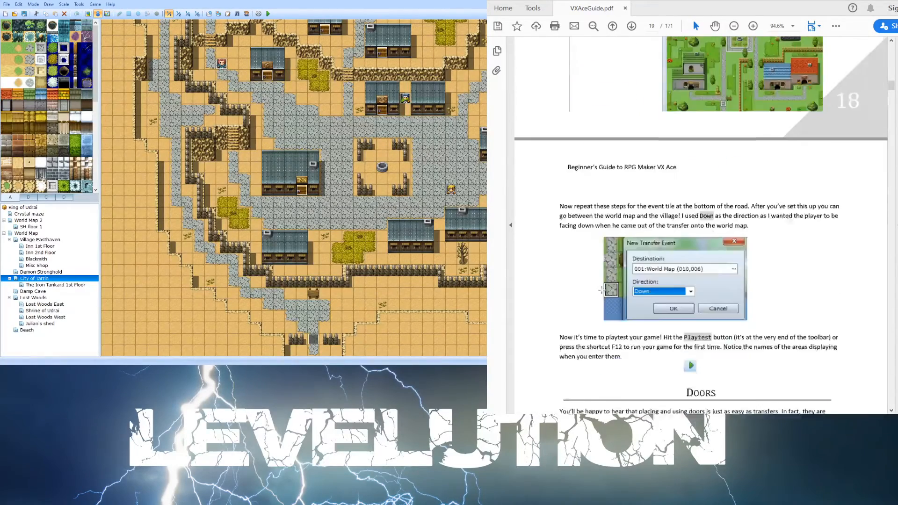
pyautogui.scroll(-6, 775, 311)
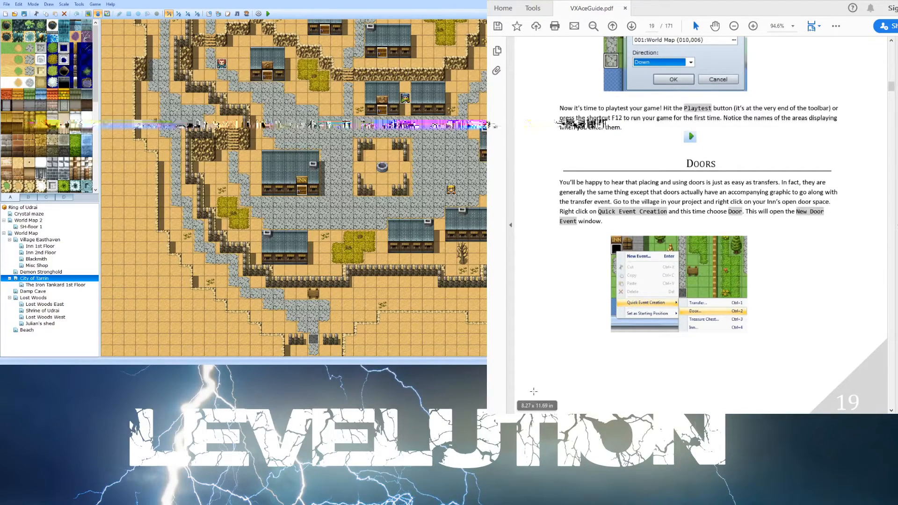
# - Playtest the game, start a New Game and advance through the opening dialogue
pyautogui.click(268, 13)
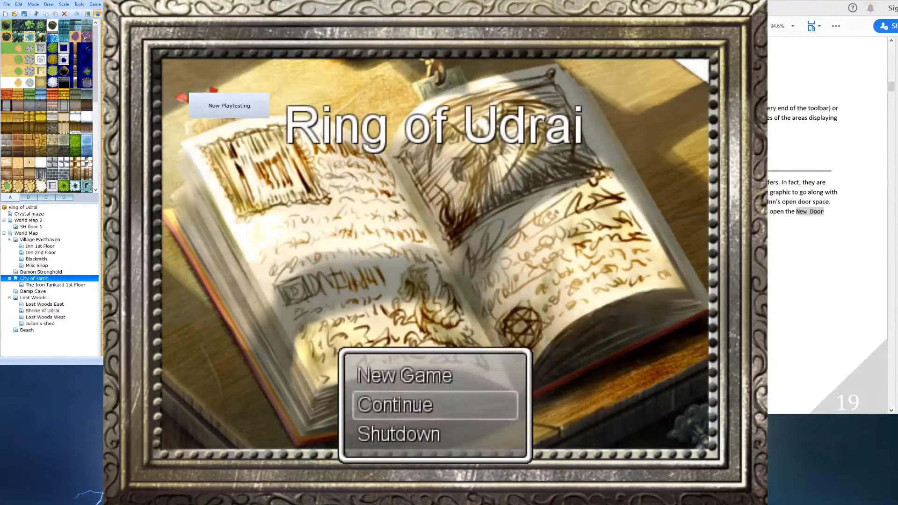
pyautogui.press('Up')
pyautogui.press('Down')
pyautogui.press('Up')
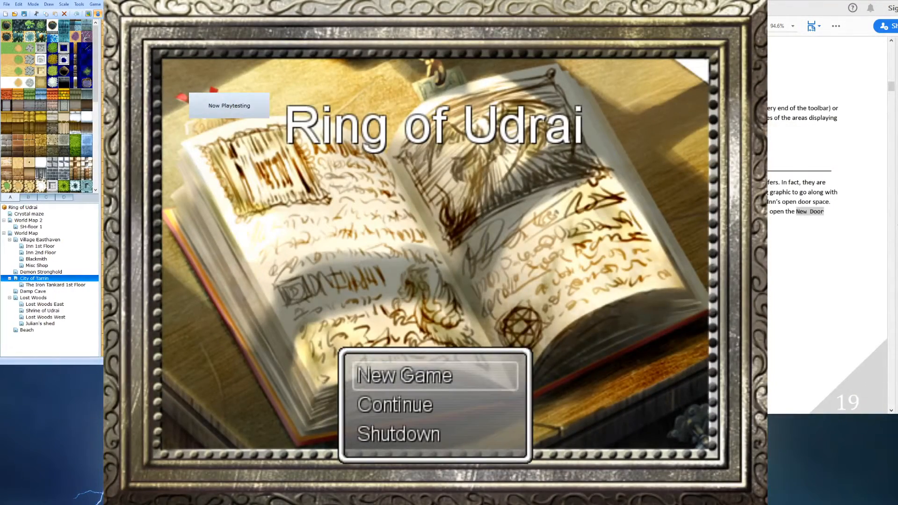
pyautogui.press('Return')
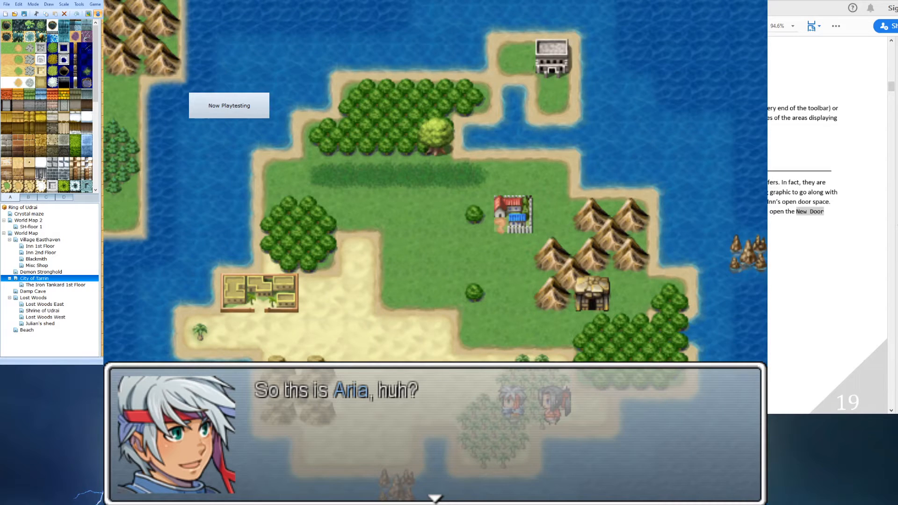
pyautogui.press('Return')
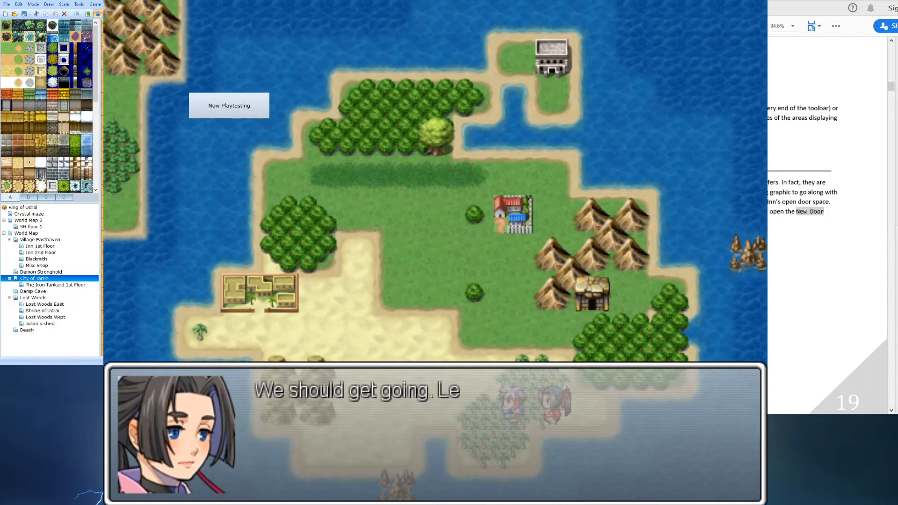
pyautogui.press('Return')
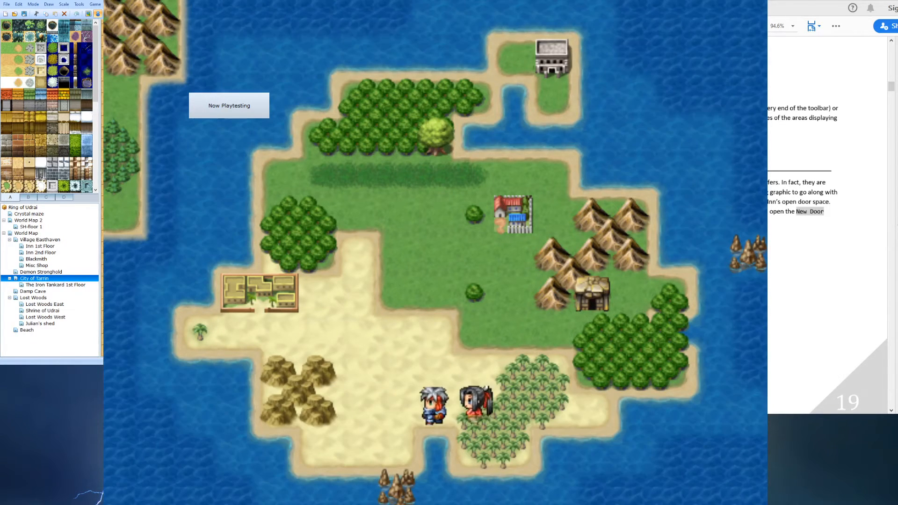
# - Walk the party into the City of Tarrin on the world map to test the transfer, then close the playtest
pyautogui.press('Up')
pyautogui.press('Up')
pyautogui.press('Left')
pyautogui.press('Left')
pyautogui.press('Left')
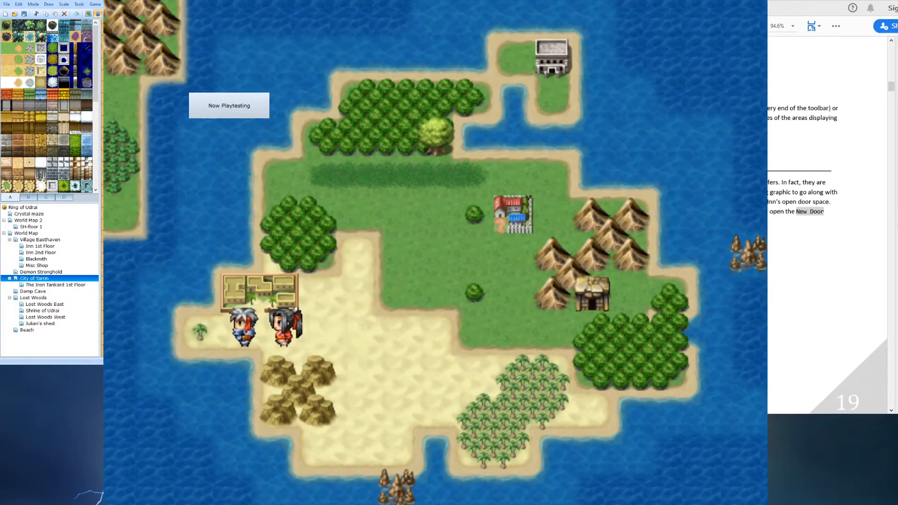
pyautogui.press('Up')
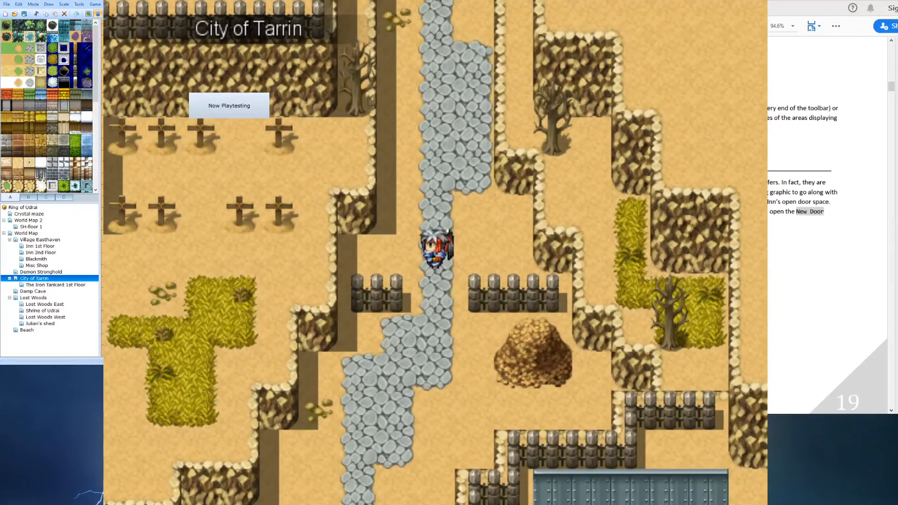
pyautogui.click(759, 6)
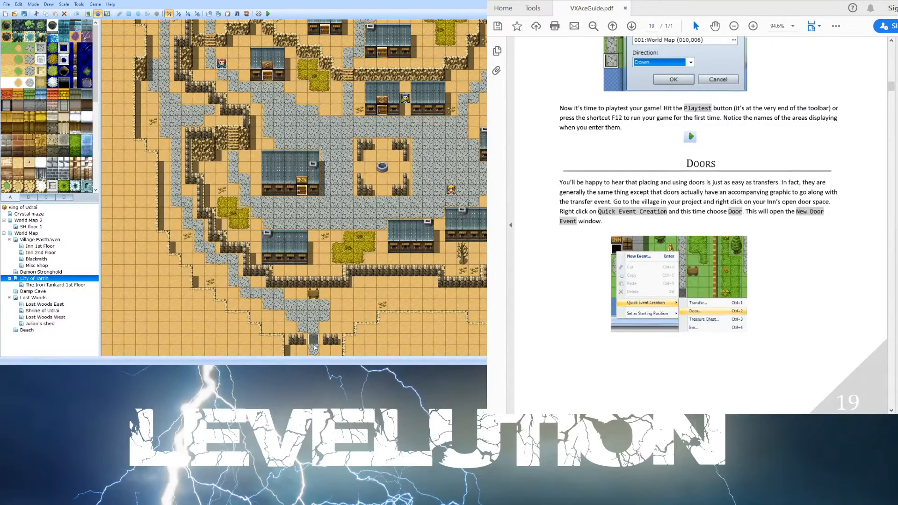
# - On the World Map, set the City of Tarrin entrance transfer's destination to City of Tarrin (036,014) with direction Down
pyautogui.scroll(5, 295, 187)
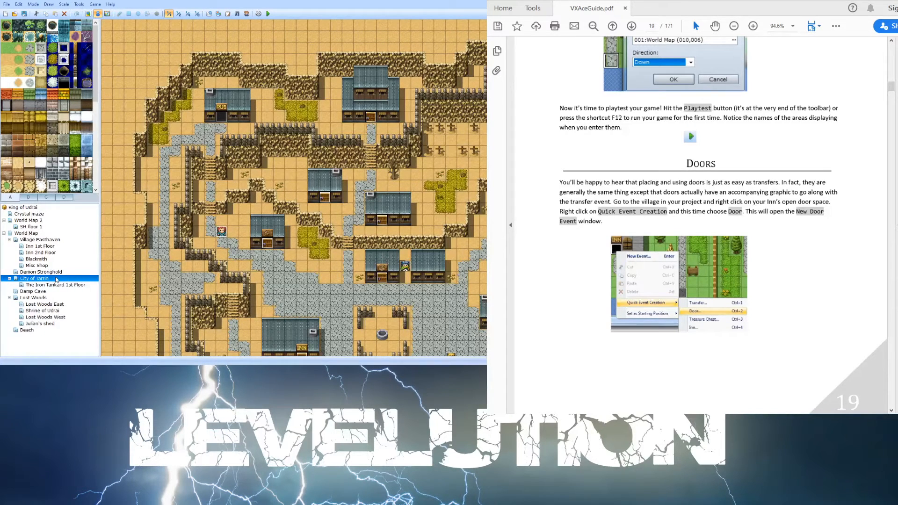
pyautogui.click(41, 234)
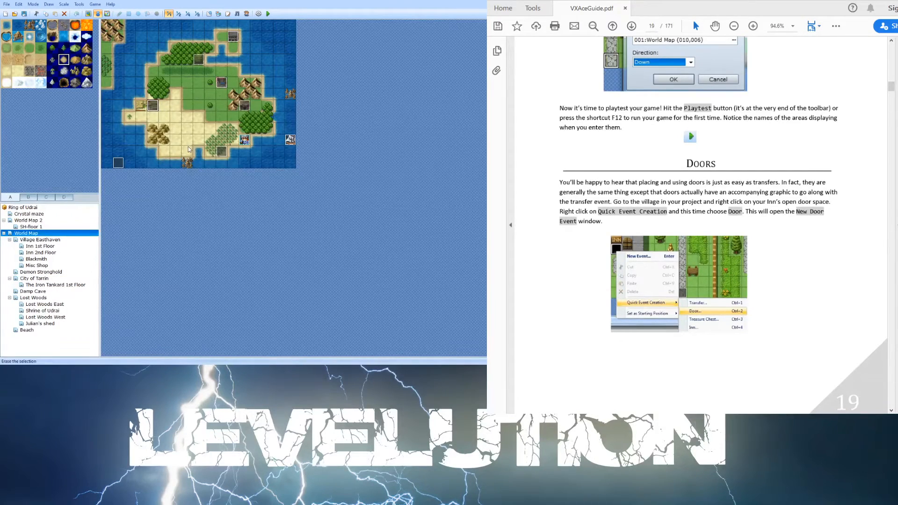
pyautogui.rightClick(151, 107)
pyautogui.click(183, 110)
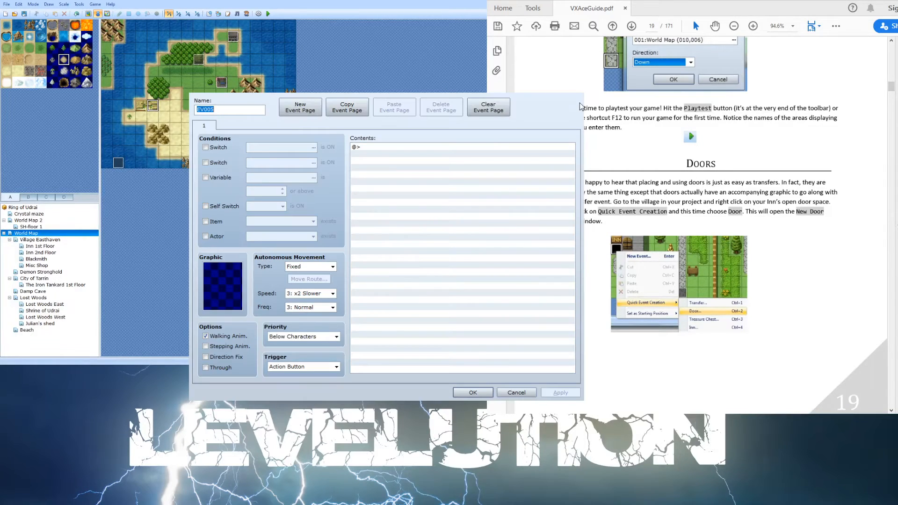
pyautogui.press('Escape')
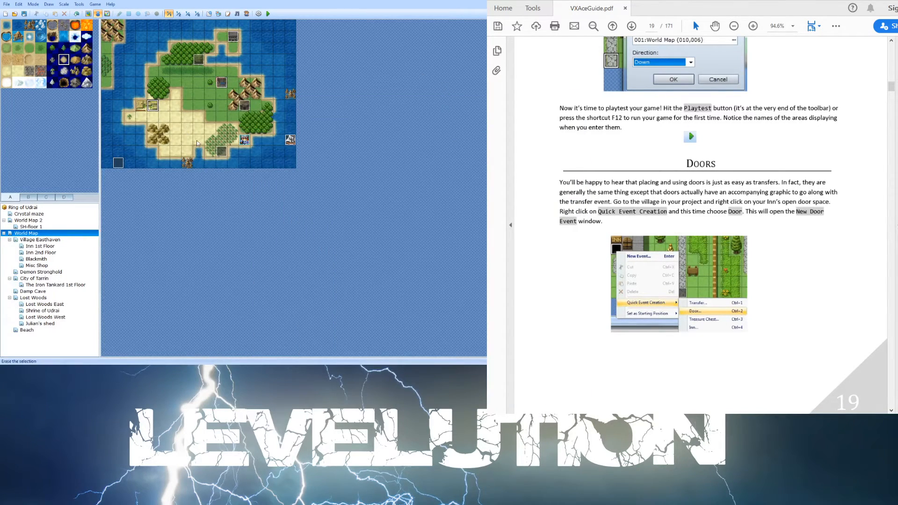
pyautogui.click(239, 155)
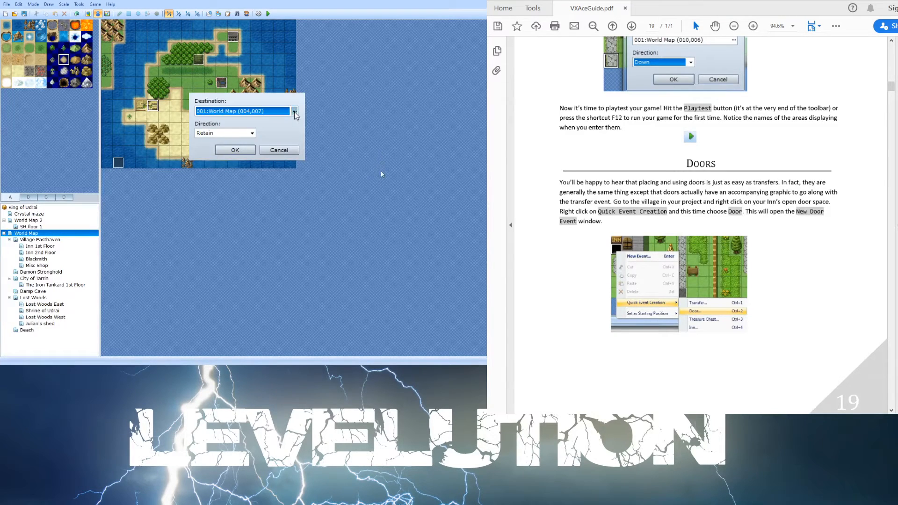
pyautogui.click(294, 112)
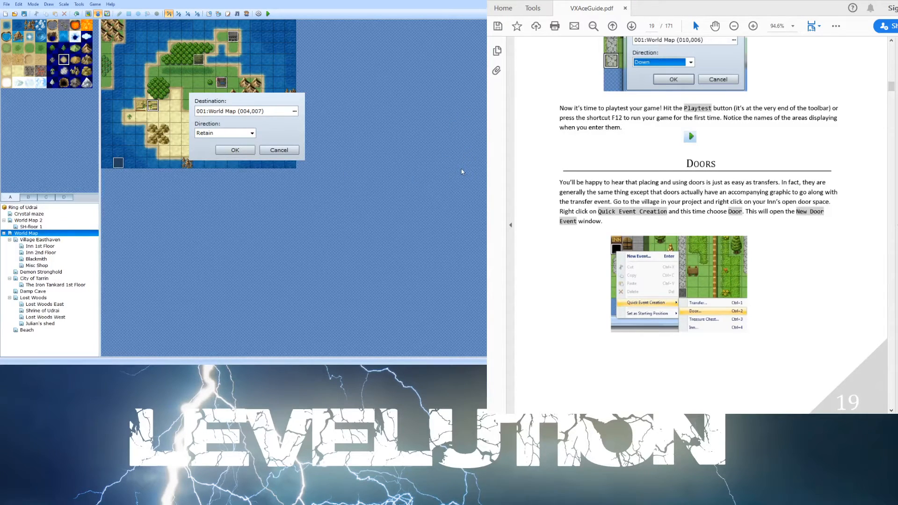
pyautogui.click(459, 288)
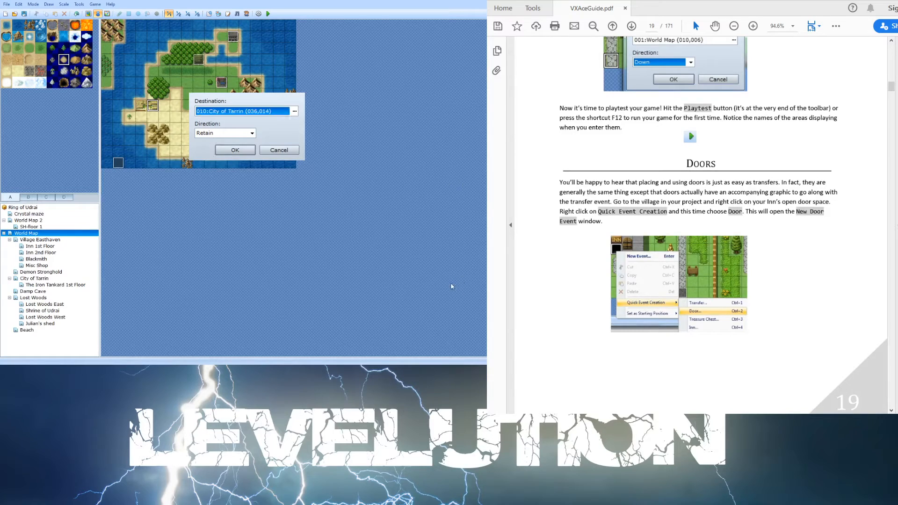
pyautogui.click(252, 131)
pyautogui.click(242, 150)
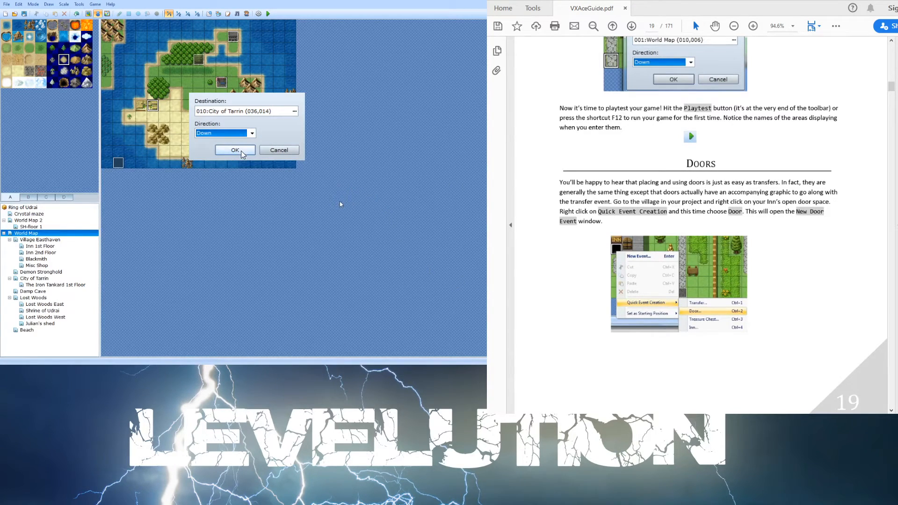
pyautogui.click(241, 150)
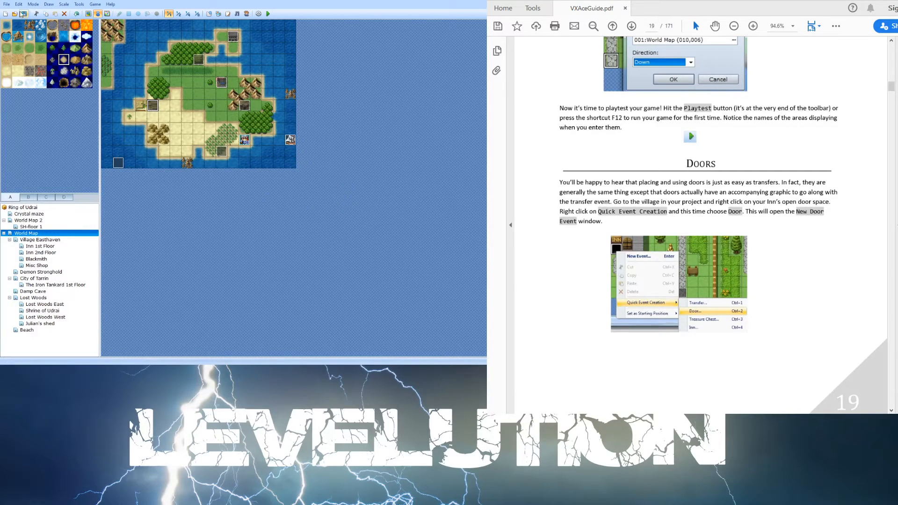
# - Playtest the game, start a New Game and advance through the opening dialogue
pyautogui.click(268, 13)
pyautogui.press('Return')
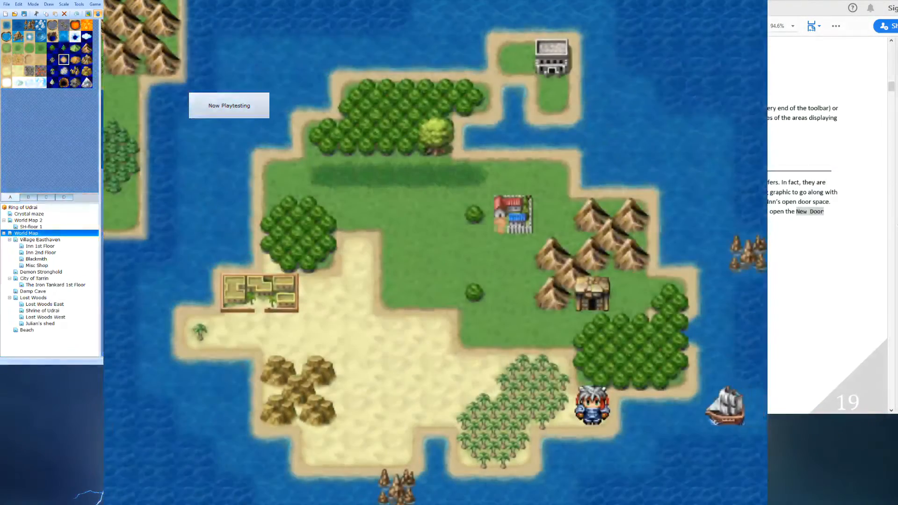
pyautogui.press('Left')
pyautogui.press('Left')
pyautogui.press('Left')
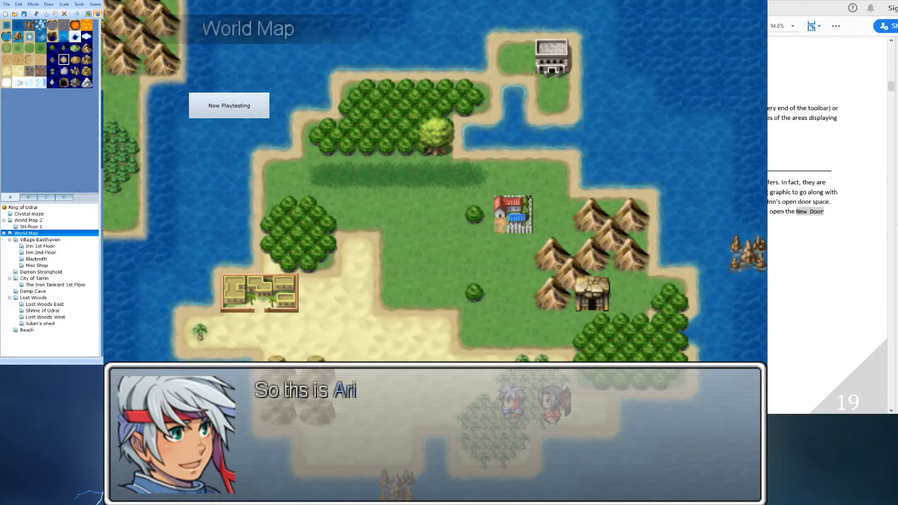
pyautogui.press('Return')
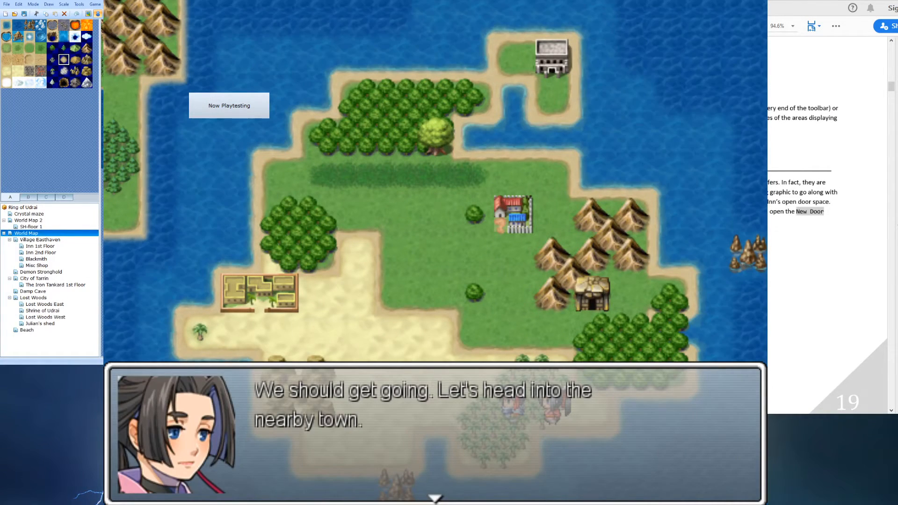
pyautogui.press('Return')
# - Walk the party across the world map into the City of Tarrin
pyautogui.press('Up')
pyautogui.press('Up')
pyautogui.press('Left')
pyautogui.press('Left')
pyautogui.press('Left')
pyautogui.press('Left')
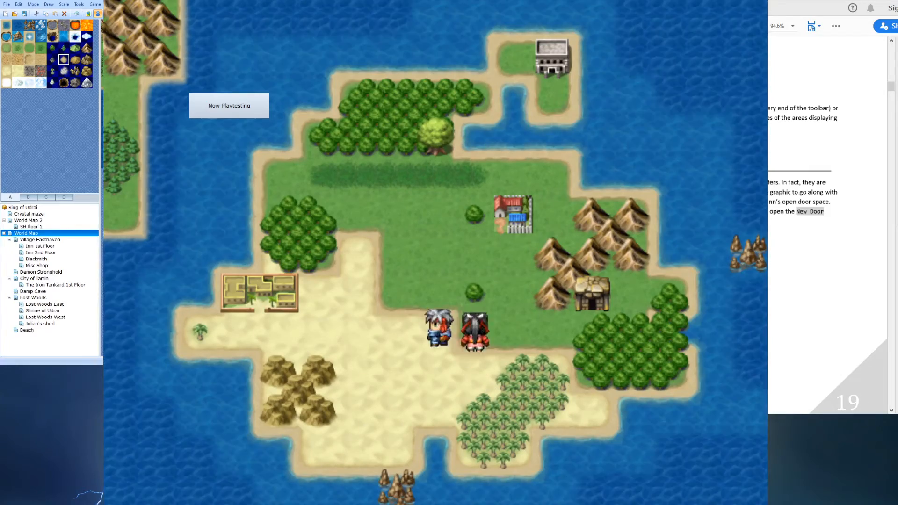
pyautogui.press('Up')
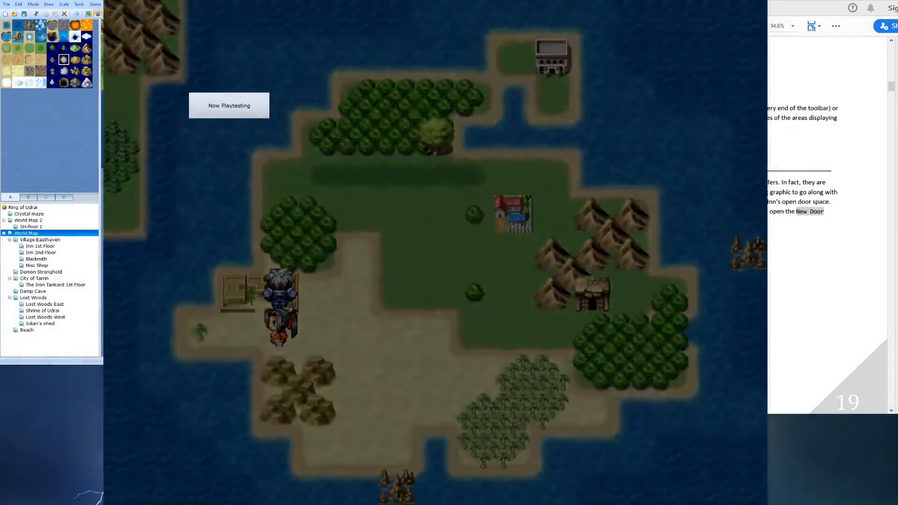
pyautogui.press('Down')
pyautogui.press('Down')
pyautogui.press('Down')
pyautogui.press('Down')
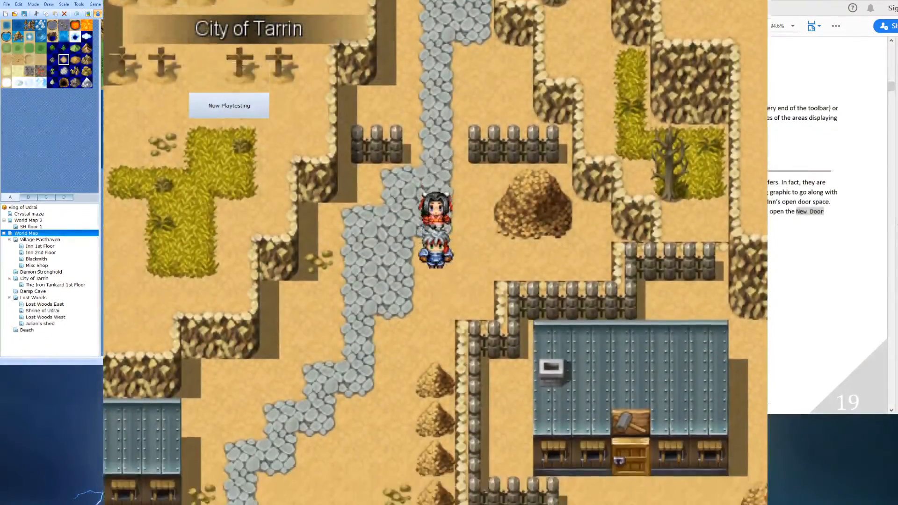
# - Walk the party through the city to its exit back onto the world map, then close the playtest
pyautogui.press('Left')
pyautogui.press('Left')
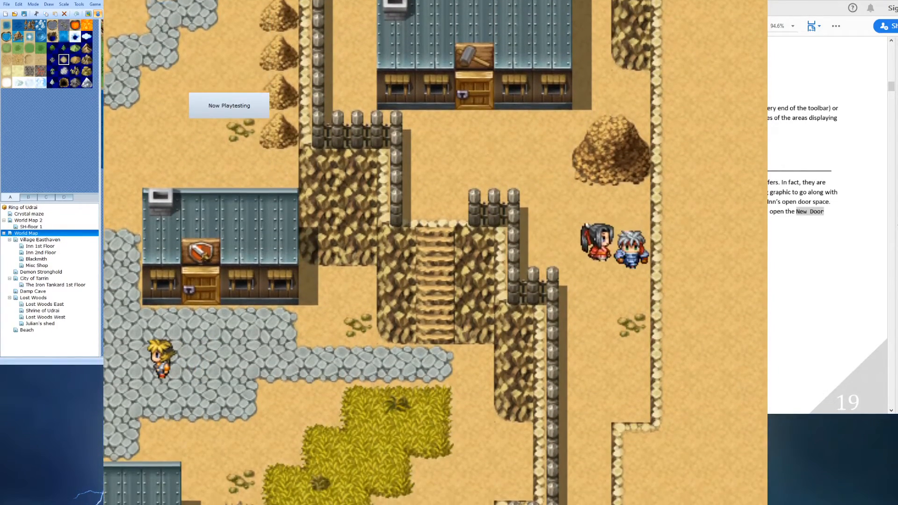
pyautogui.press('Down')
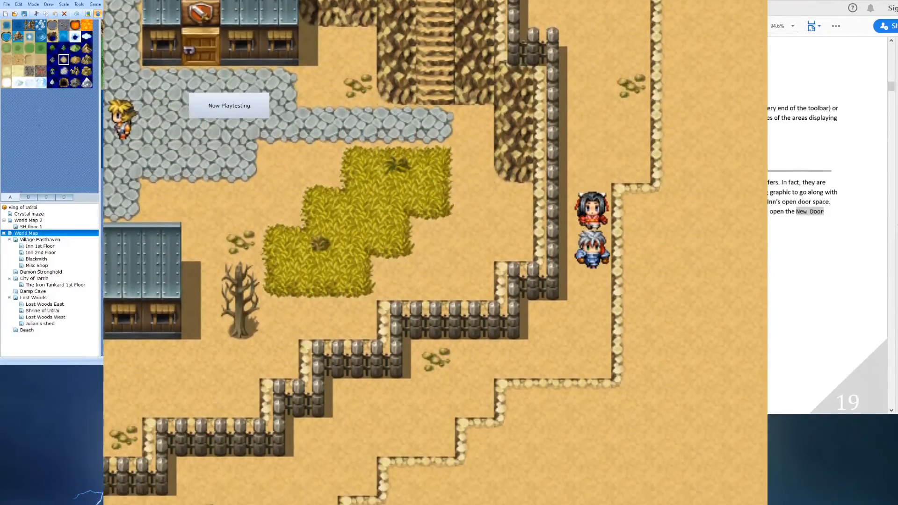
pyautogui.press('Left')
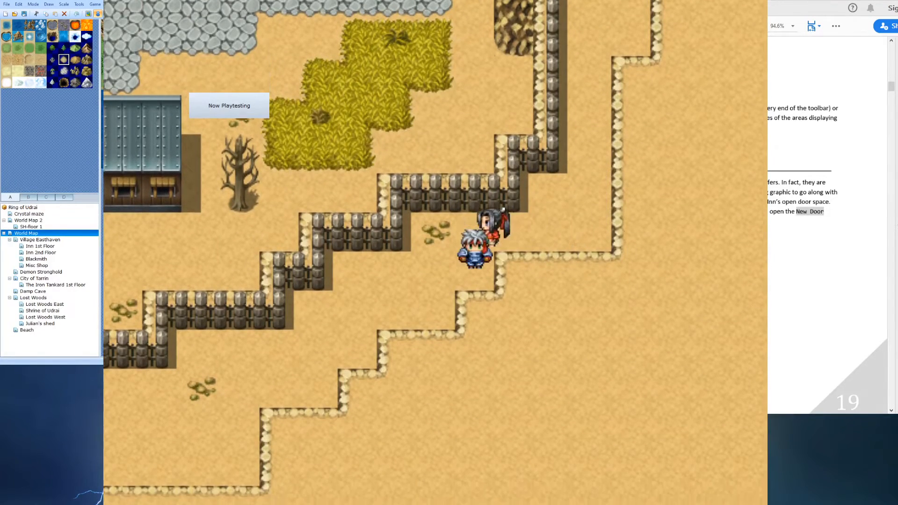
pyautogui.press('Down')
pyautogui.press('Left')
pyautogui.press('Down')
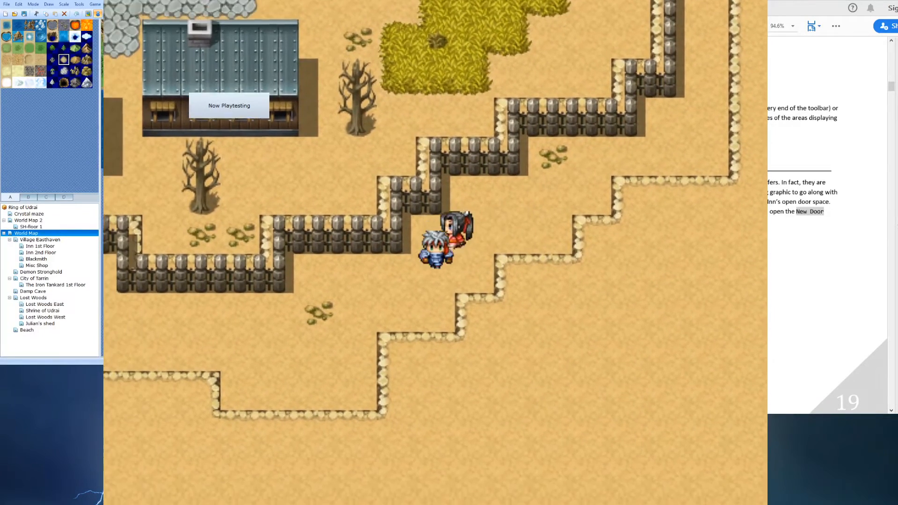
pyautogui.press('Left')
pyautogui.press('Left')
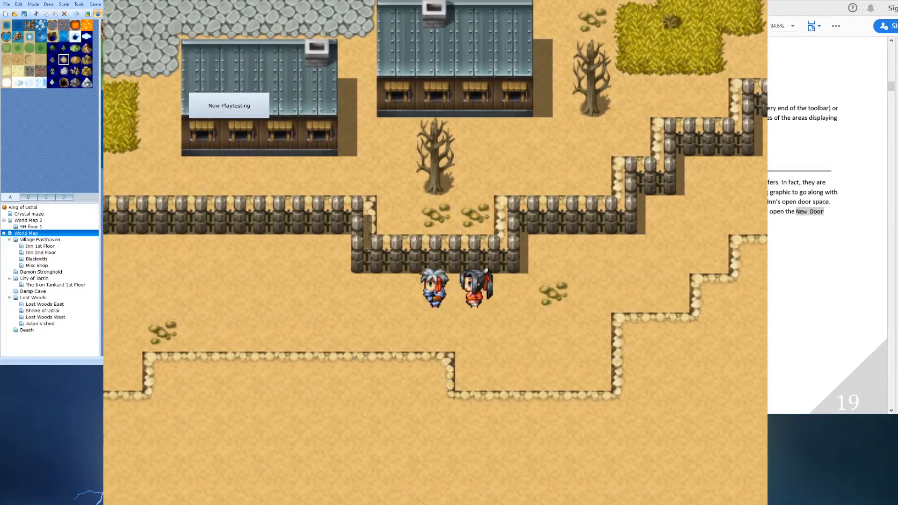
pyautogui.press('Left')
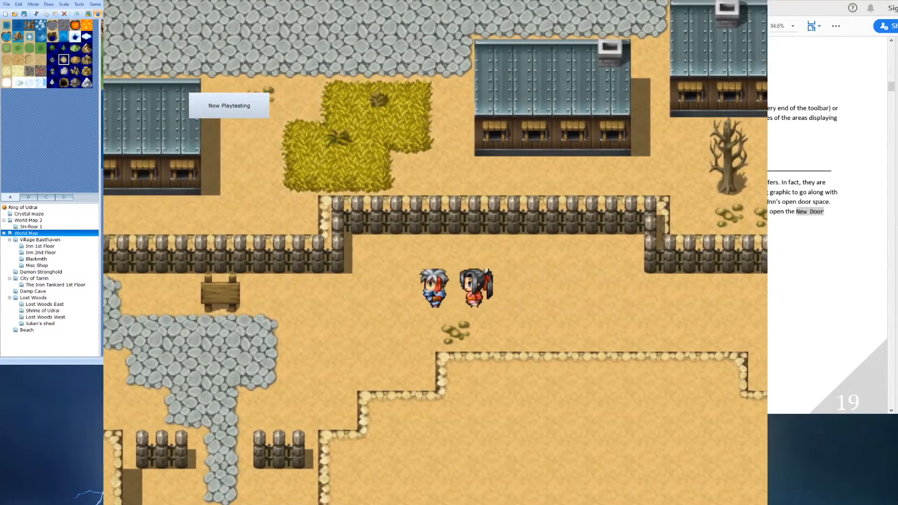
pyautogui.press('Down')
pyautogui.press('Left')
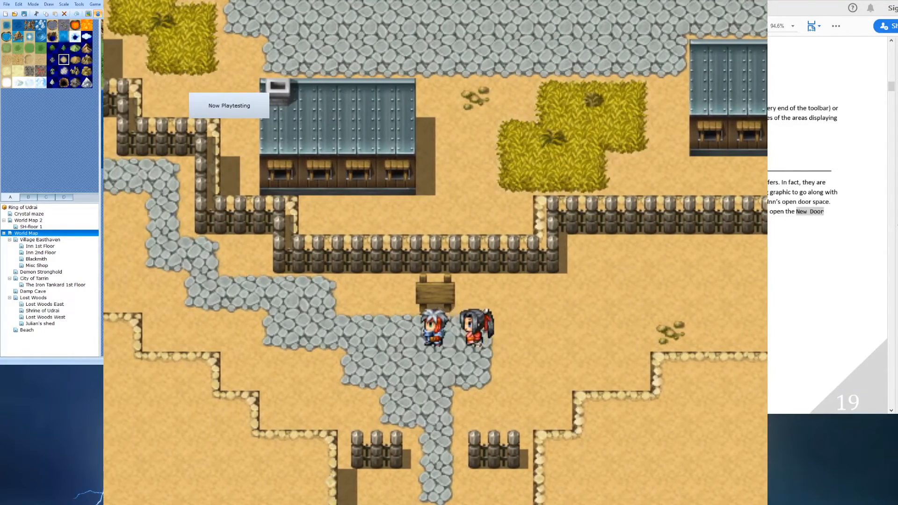
pyautogui.press('Down')
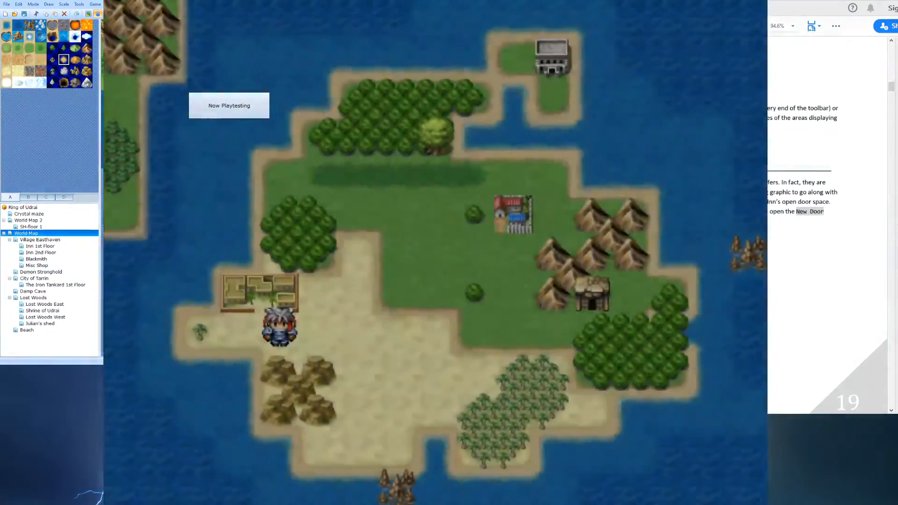
pyautogui.press('Right')
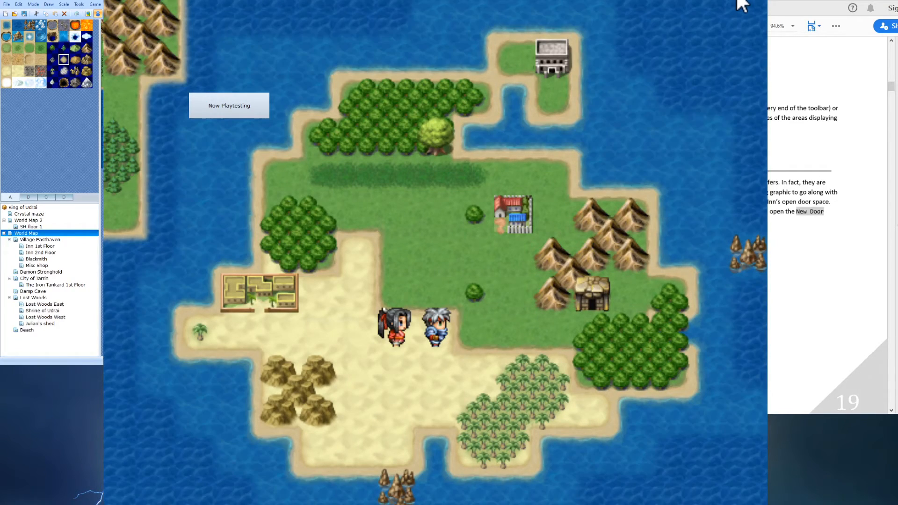
pyautogui.click(754, 0)
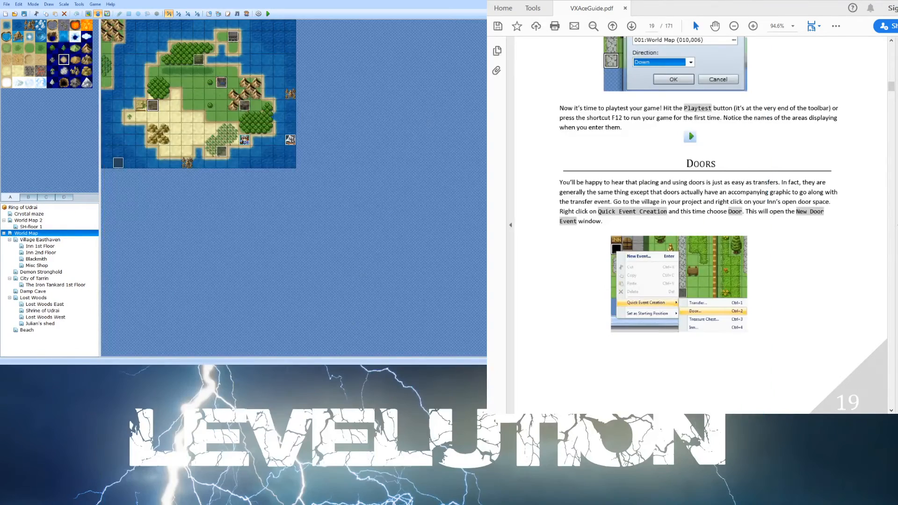
# - Read the guide's sections on doors and event editing
pyautogui.scroll(-1, 571, 335)
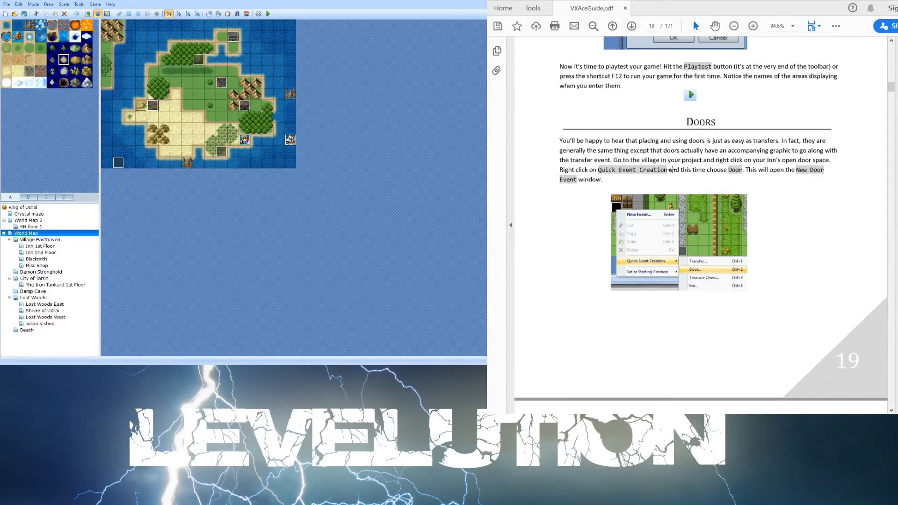
pyautogui.scroll(-5, 661, 147)
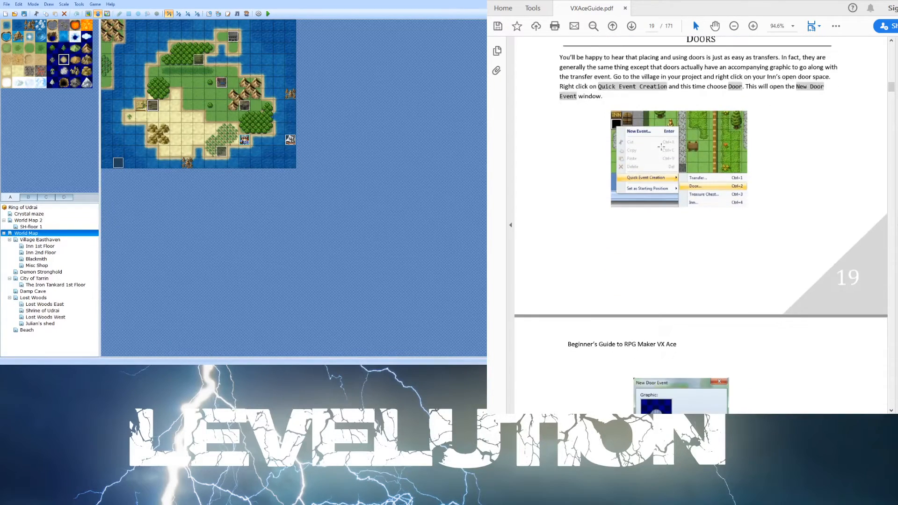
pyautogui.scroll(-2, 660, 147)
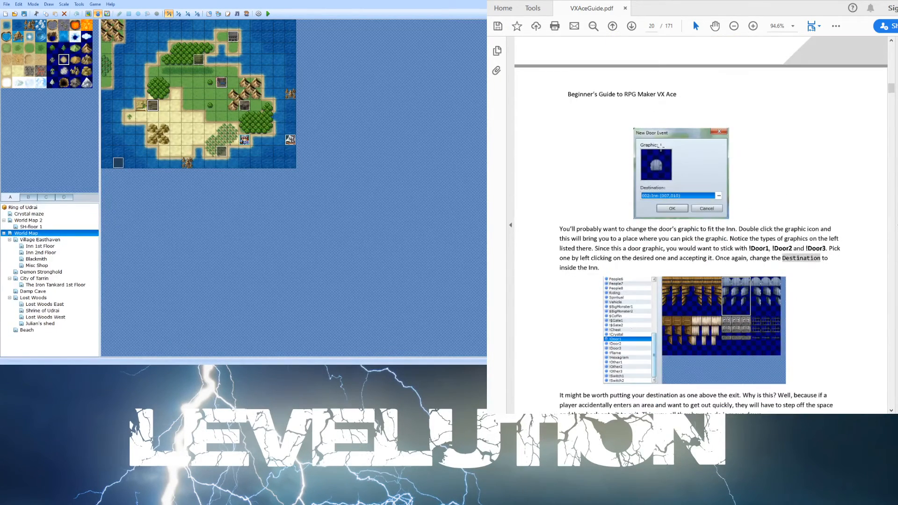
pyautogui.scroll(-1, 659, 197)
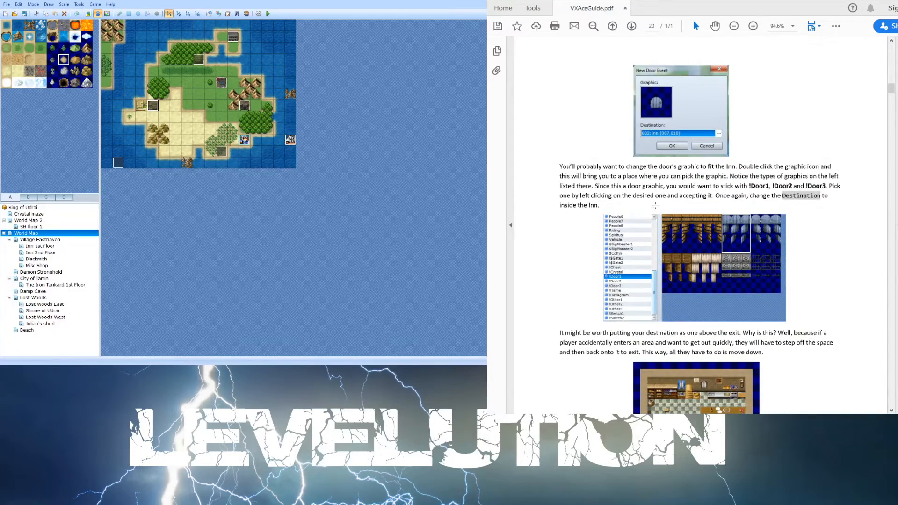
pyautogui.scroll(-2, 655, 206)
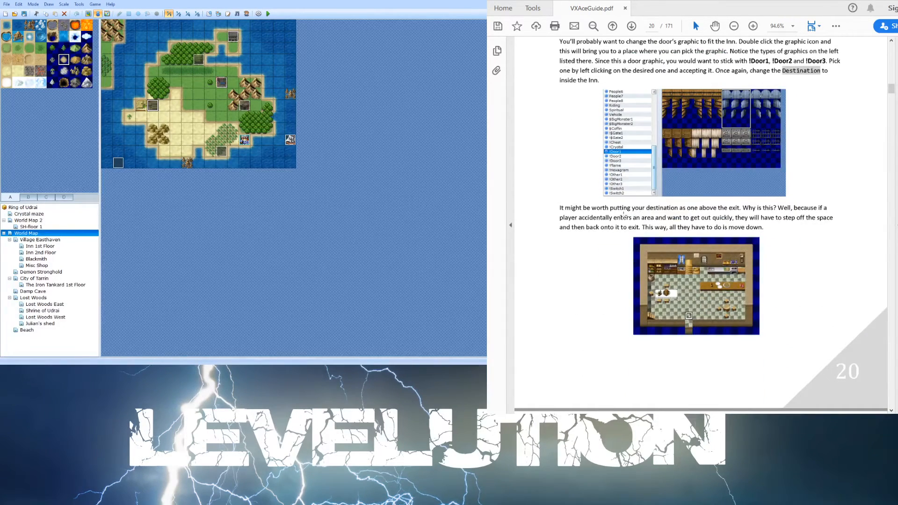
pyautogui.scroll(-2, 734, 213)
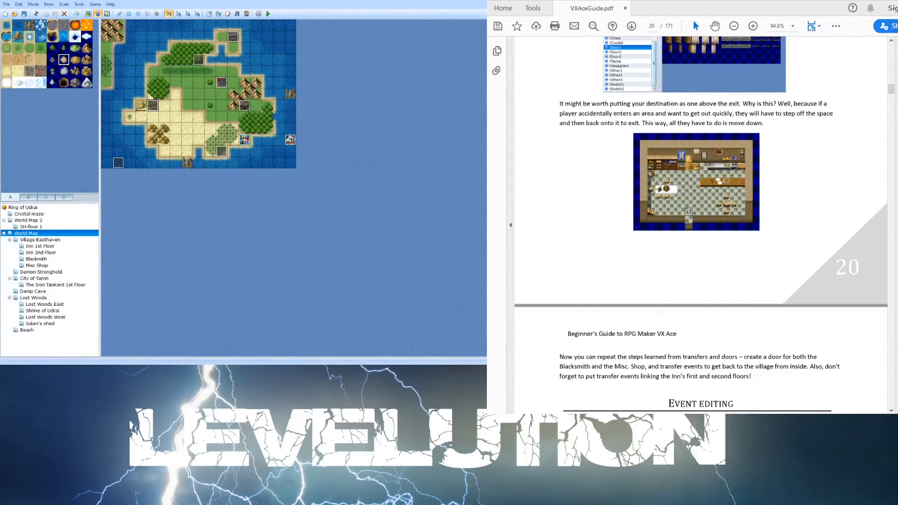
pyautogui.scroll(-3, 687, 208)
pyautogui.scroll(3, 687, 208)
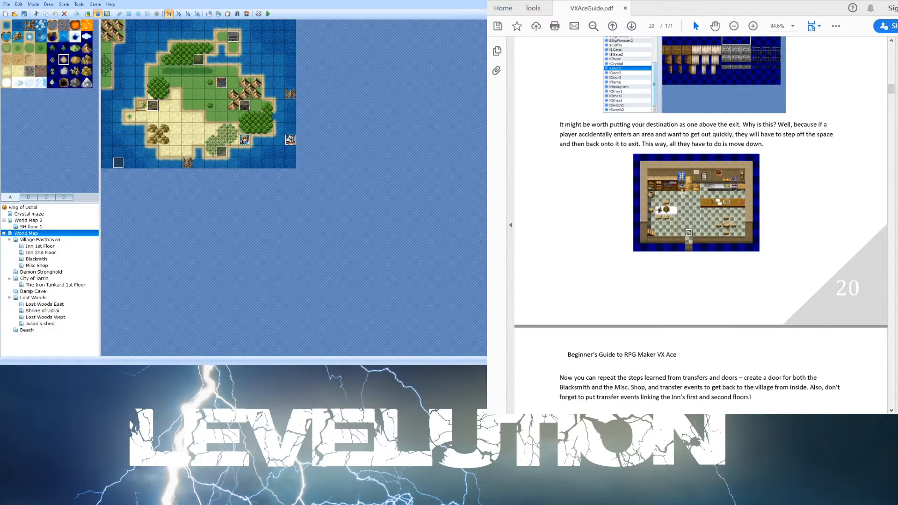
pyautogui.scroll(-1, 674, 195)
pyautogui.scroll(-3, 674, 195)
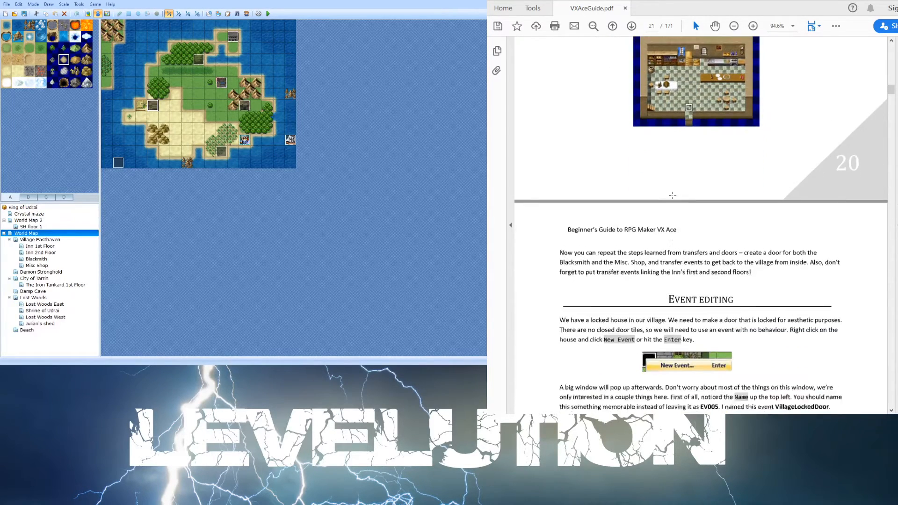
pyautogui.scroll(-1, 625, 180)
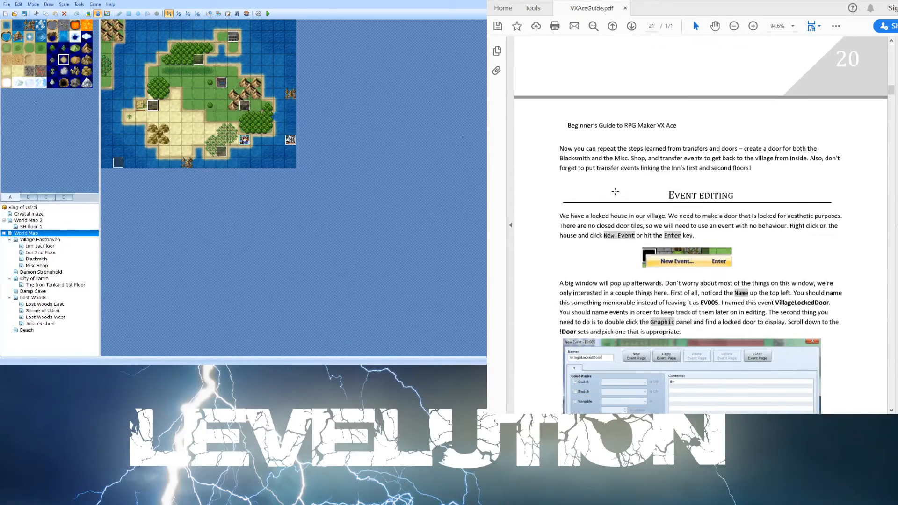
pyautogui.scroll(-2, 615, 206)
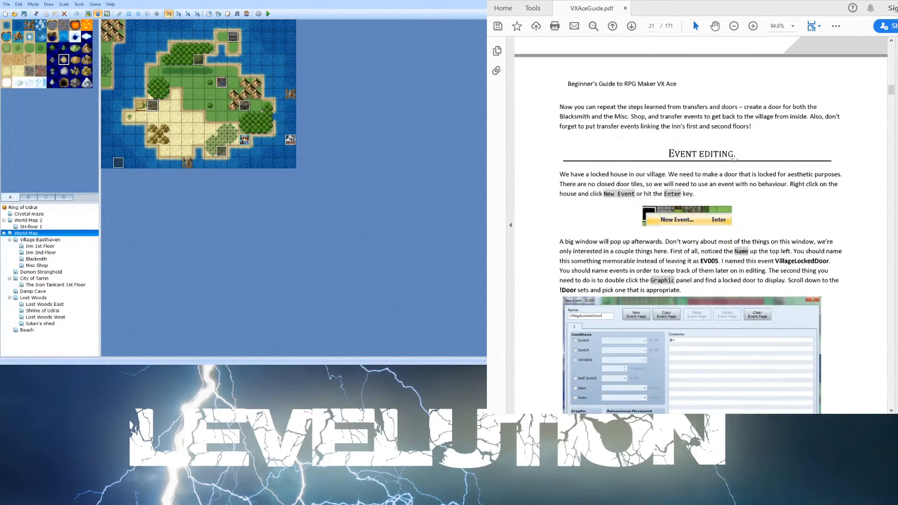
# - Read the guide's section on animated chimney smoke and fountain events
pyautogui.scroll(-2, 729, 200)
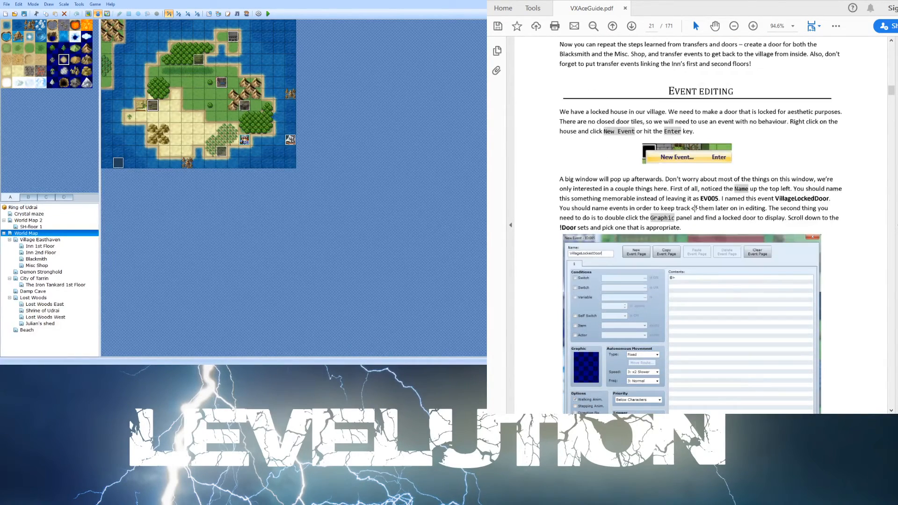
pyautogui.scroll(-4, 726, 190)
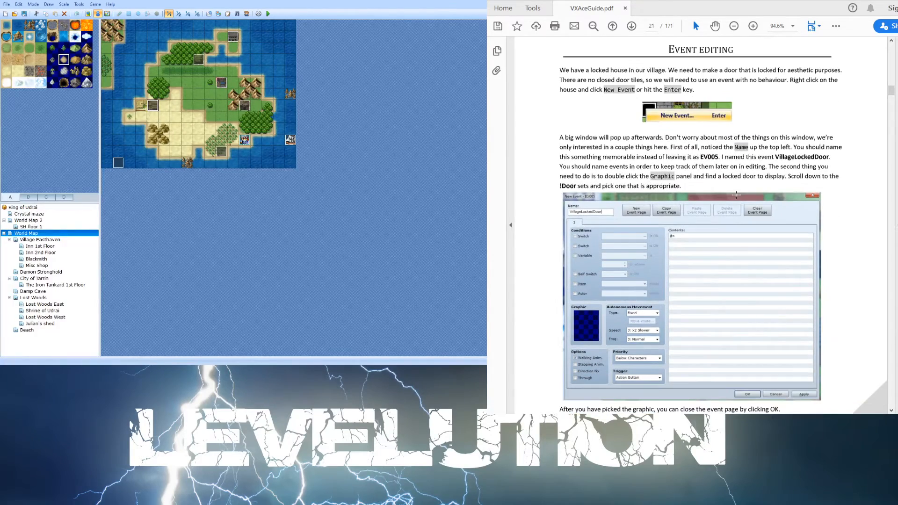
pyautogui.scroll(-5, 736, 196)
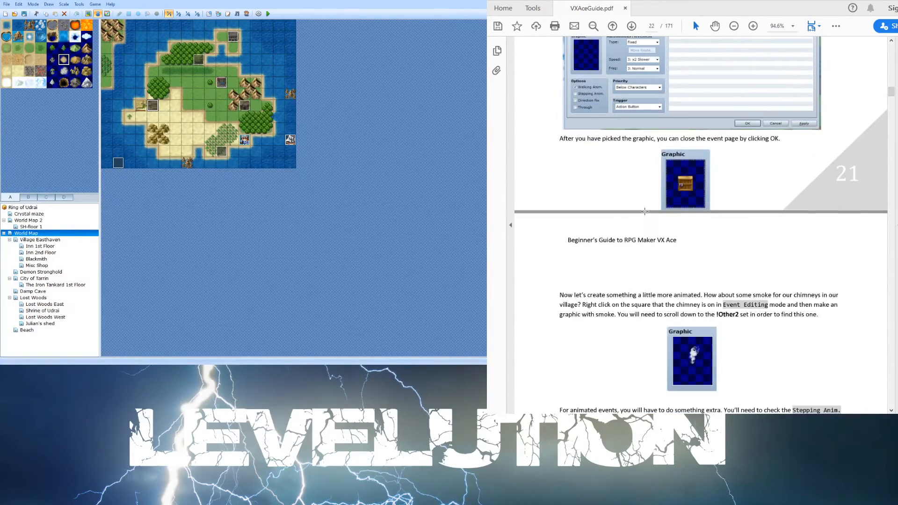
pyautogui.scroll(-1, 647, 197)
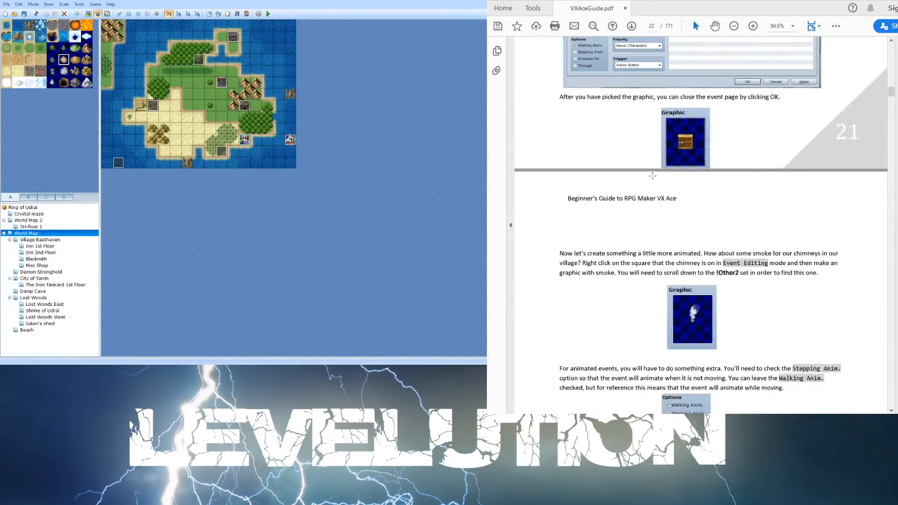
pyautogui.scroll(-4, 652, 176)
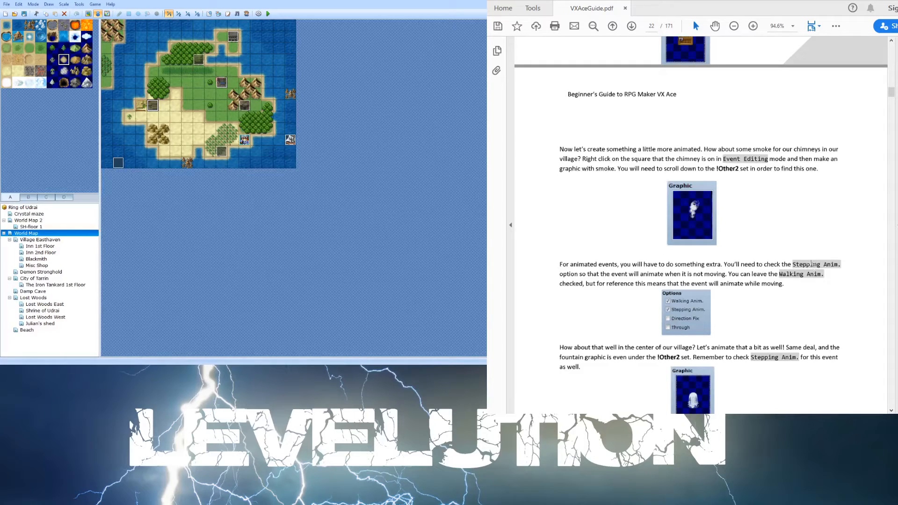
# - Open the Village Easthaven map and place a snowy chimney tile on the blue-roofed house's roof
pyautogui.click(219, 86)
pyautogui.click(41, 238)
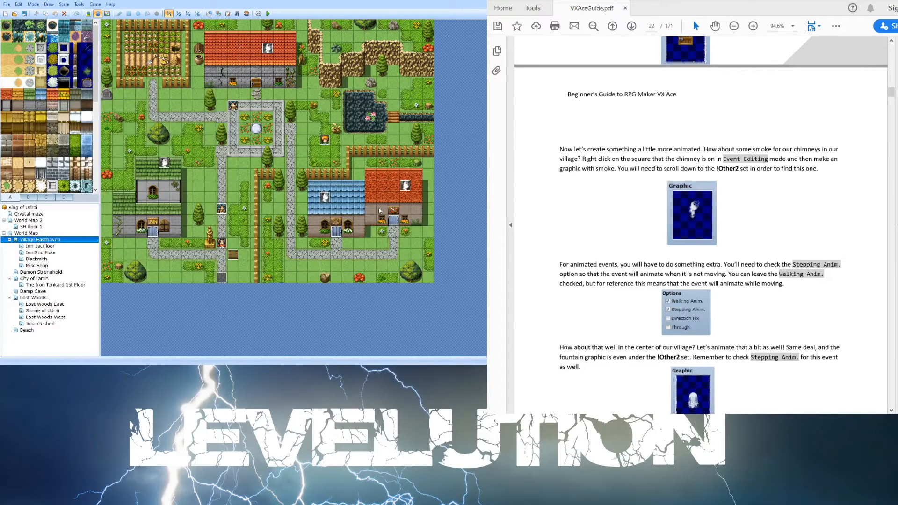
pyautogui.click(336, 197)
pyautogui.click(50, 197)
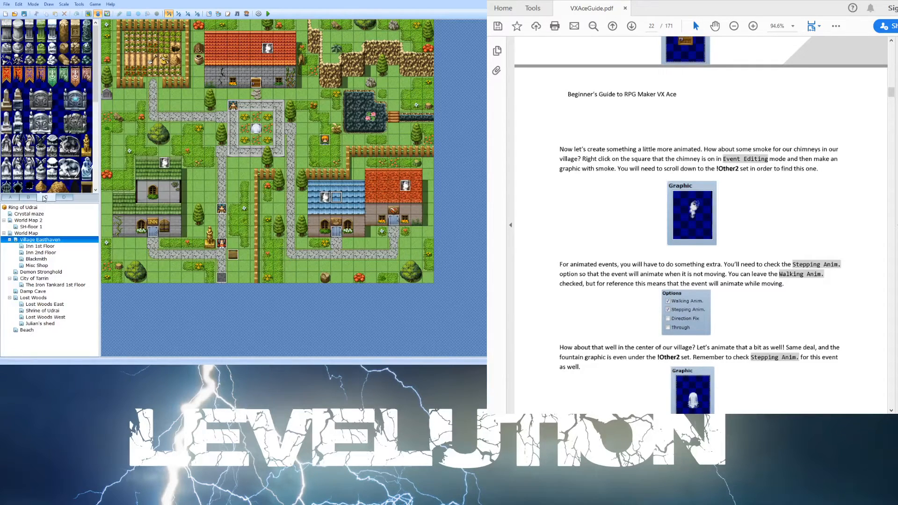
pyautogui.click(28, 196)
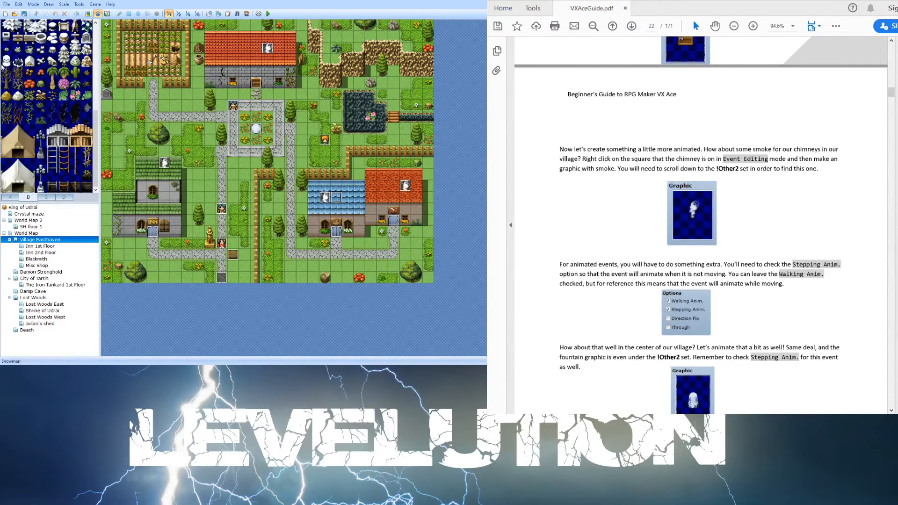
pyautogui.click(7, 38)
pyautogui.click(89, 13)
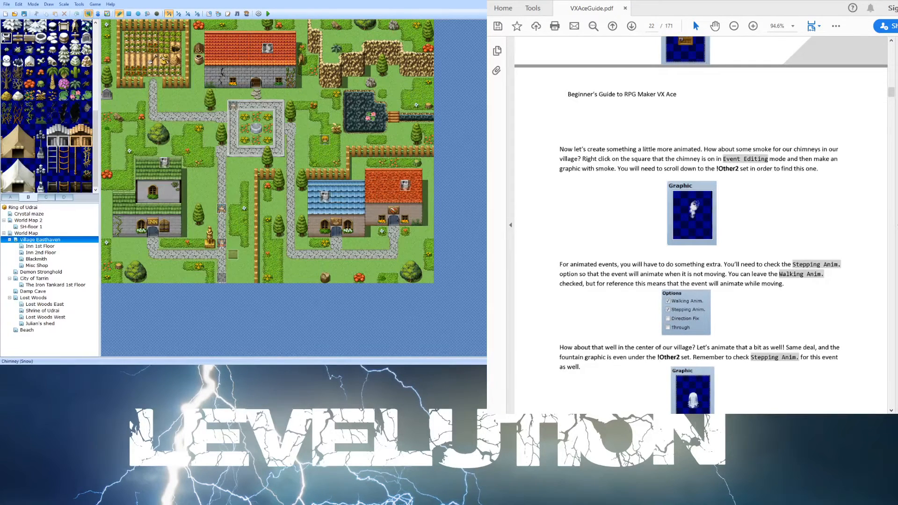
pyautogui.click(337, 195)
pyautogui.click(98, 14)
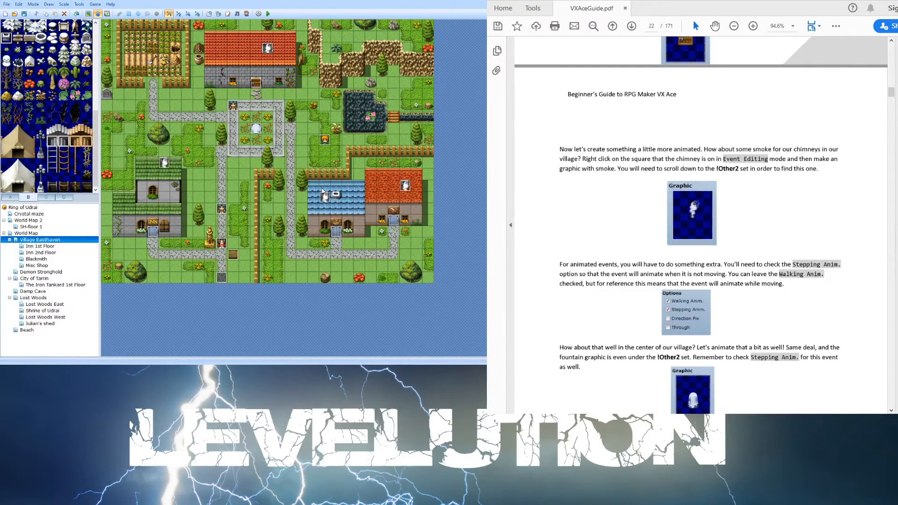
# - Create a new event on that chimney with a smoke graphic, Same as Characters priority and Autorun trigger
pyautogui.click(338, 198)
pyautogui.doubleClick(338, 198)
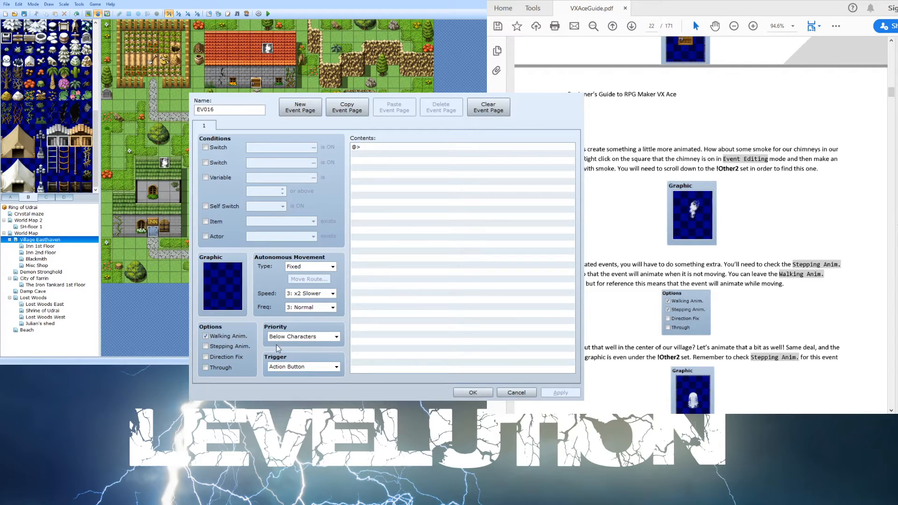
pyautogui.click(305, 393)
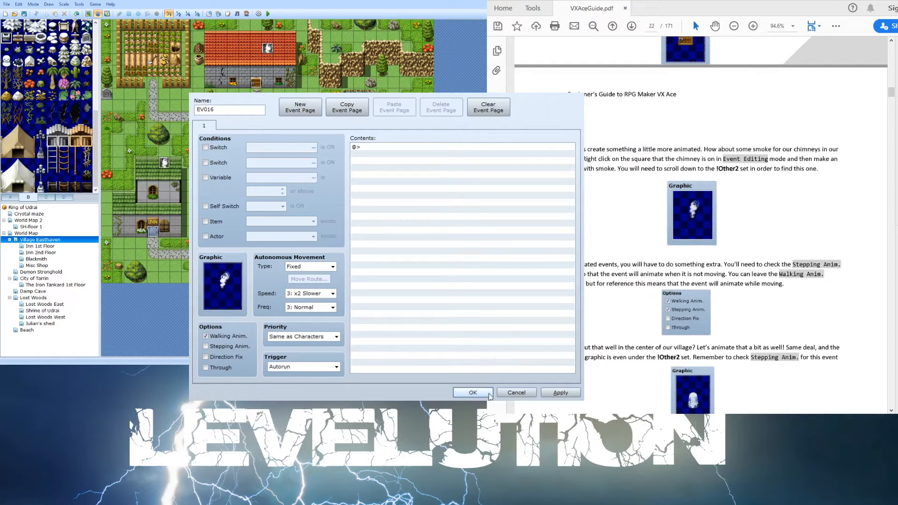
pyautogui.click(560, 393)
pyautogui.click(469, 392)
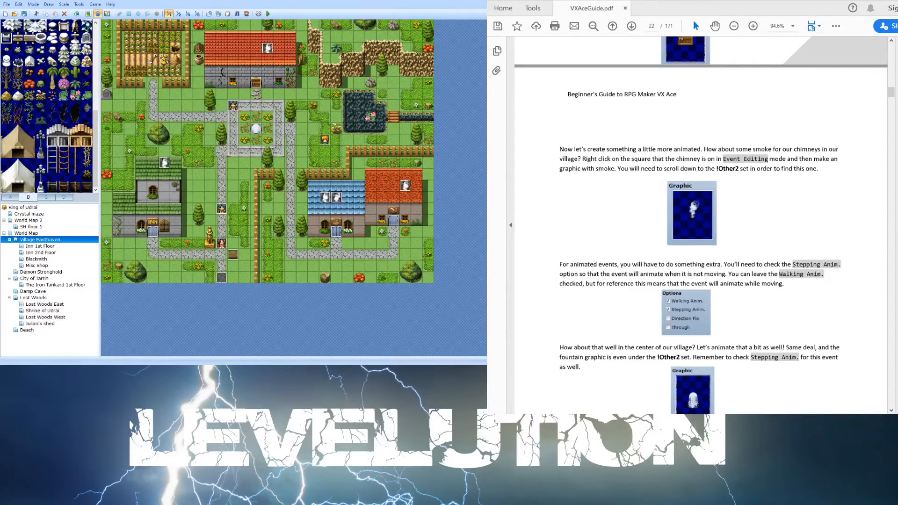
# - Open the existing SmokingChimney event on the red-roofed house to compare its settings
pyautogui.click(279, 198)
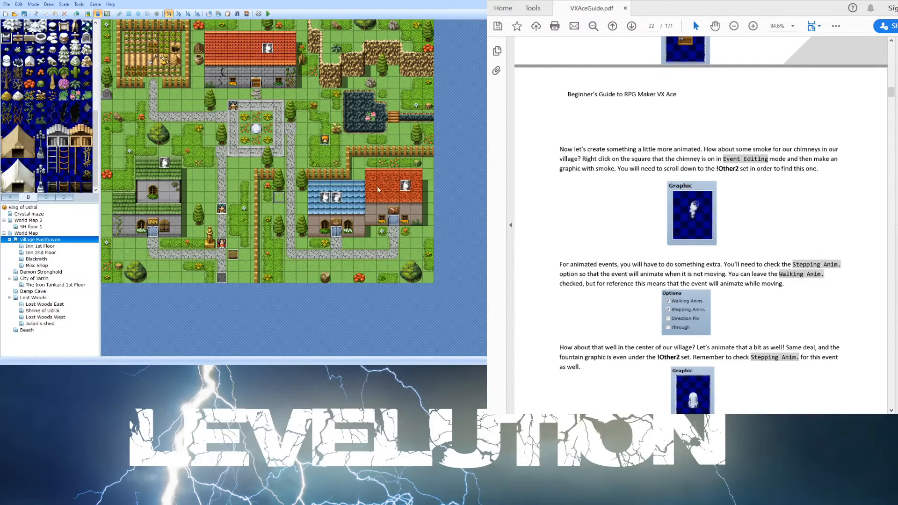
pyautogui.doubleClick(405, 186)
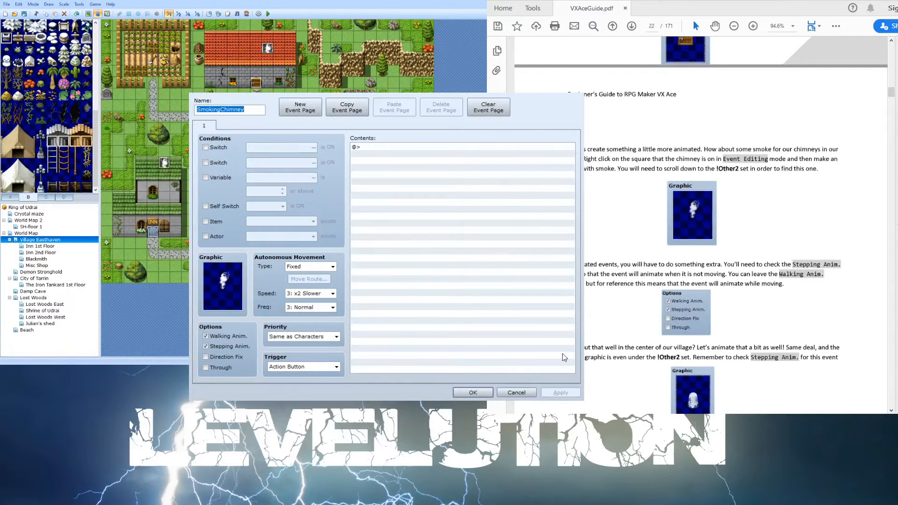
pyautogui.click(506, 391)
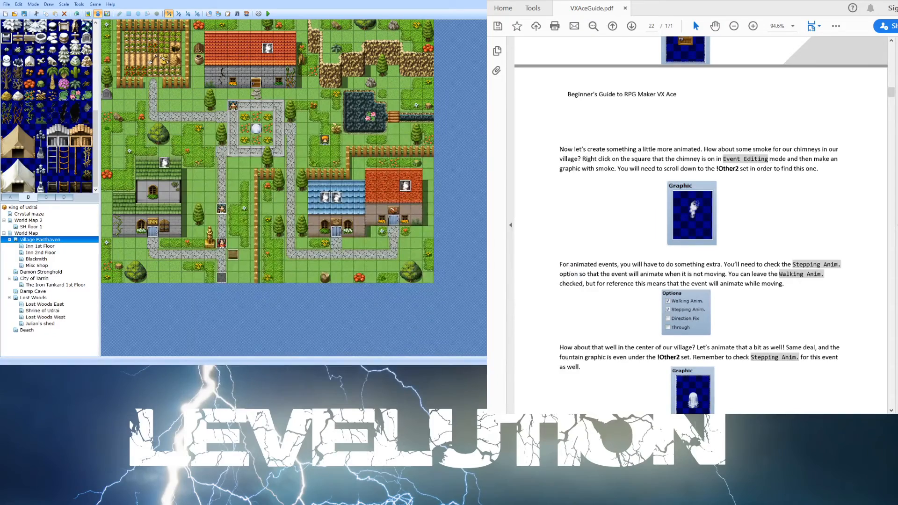
# - Read the guide's section on creating treasure chests
pyautogui.scroll(-6, 748, 173)
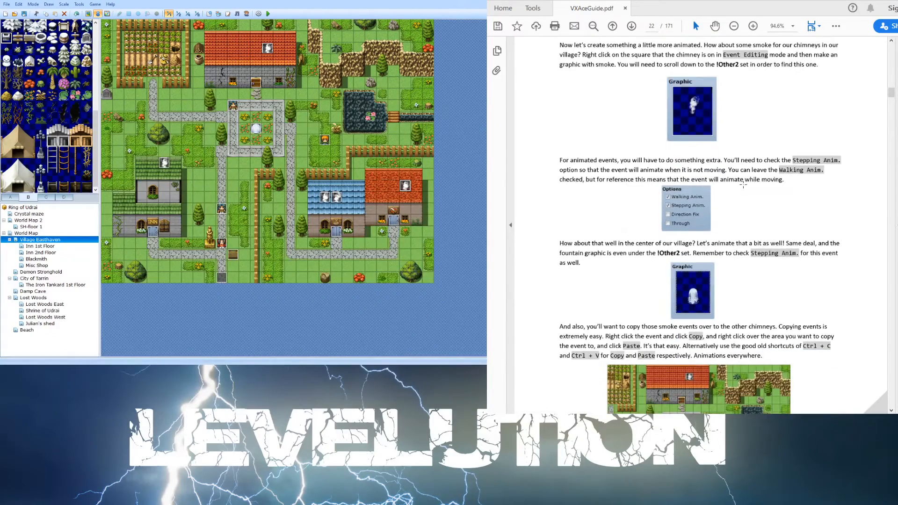
pyautogui.scroll(-1, 737, 195)
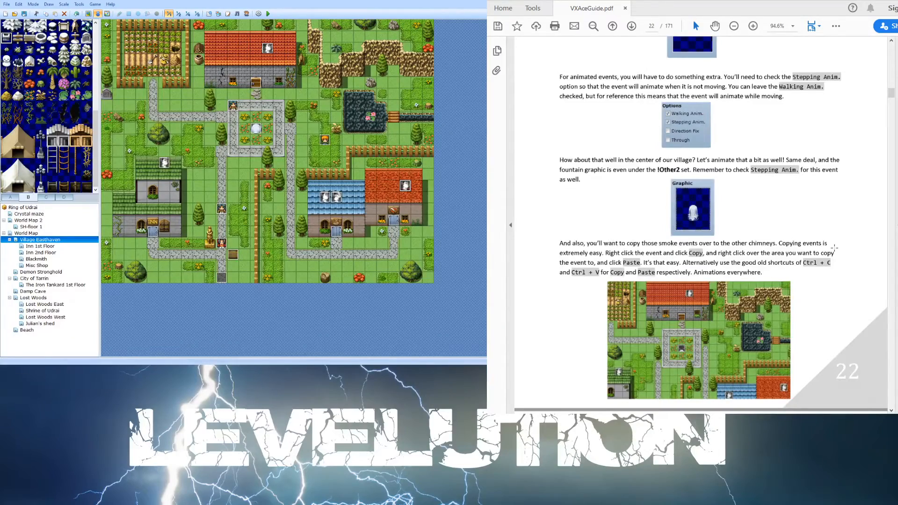
pyautogui.scroll(-2, 835, 247)
pyautogui.scroll(-4, 750, 240)
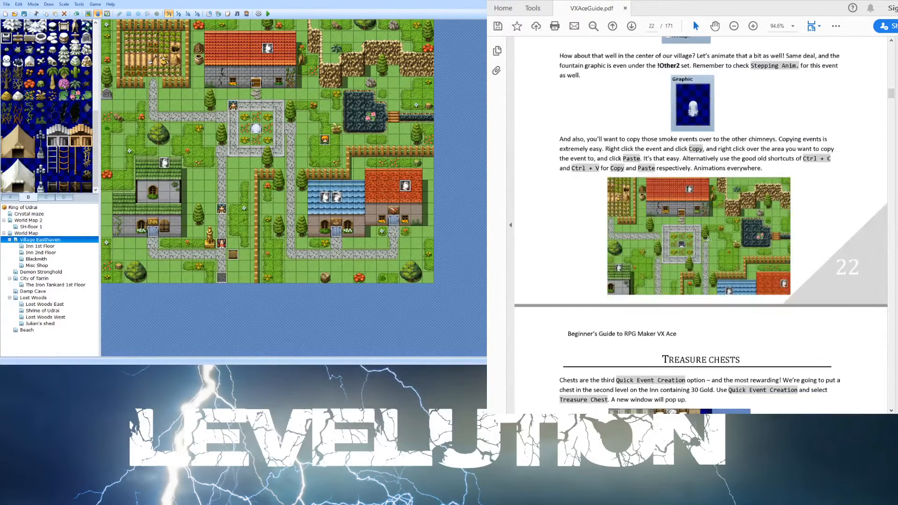
pyautogui.scroll(-3, 720, 239)
pyautogui.scroll(-8, 707, 240)
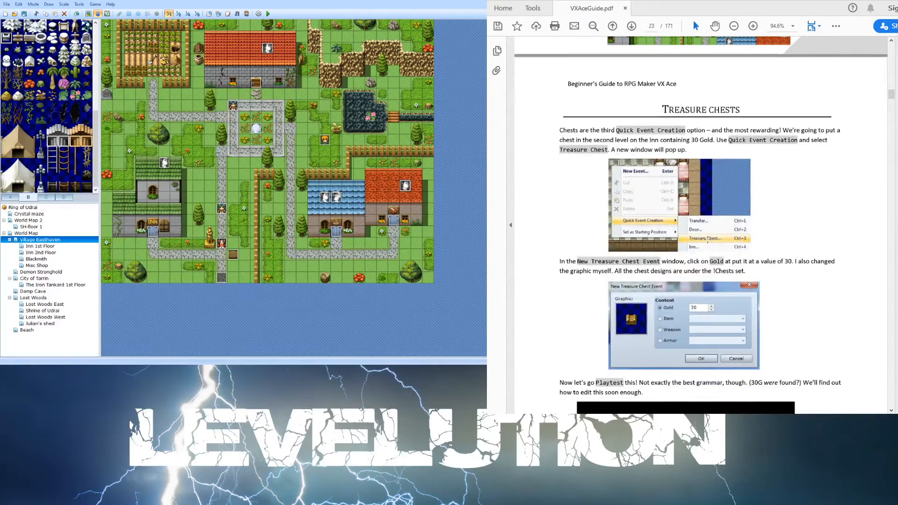
pyautogui.scroll(-5, 707, 239)
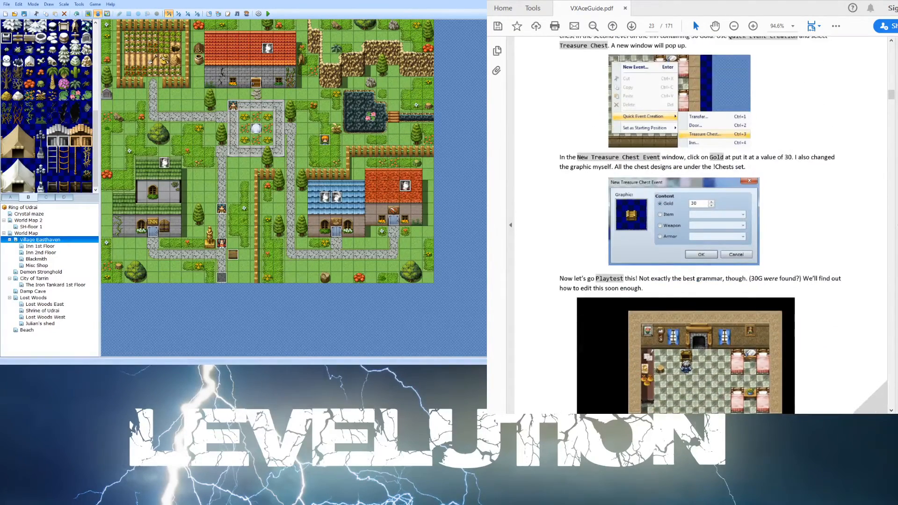
# - Open the Inn 2nd Floor map and inspect the treasure chest event's commands
pyautogui.click(40, 246)
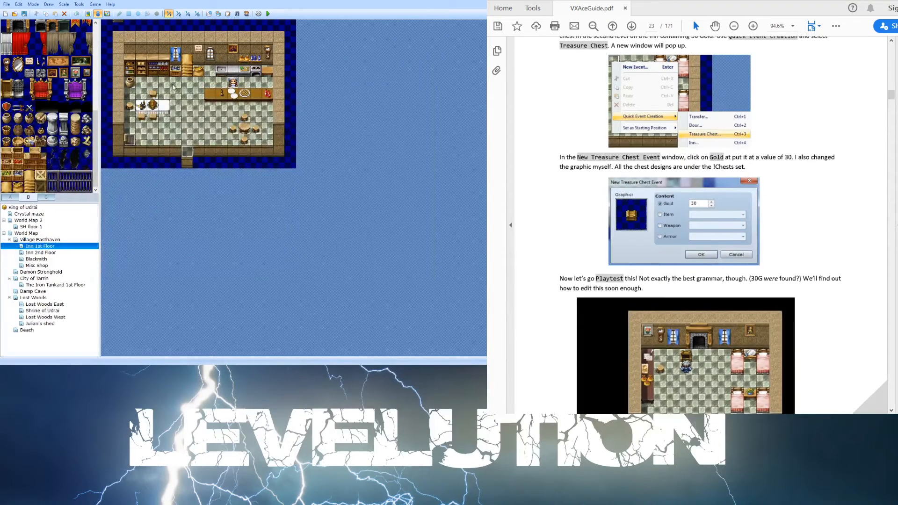
pyautogui.click(48, 253)
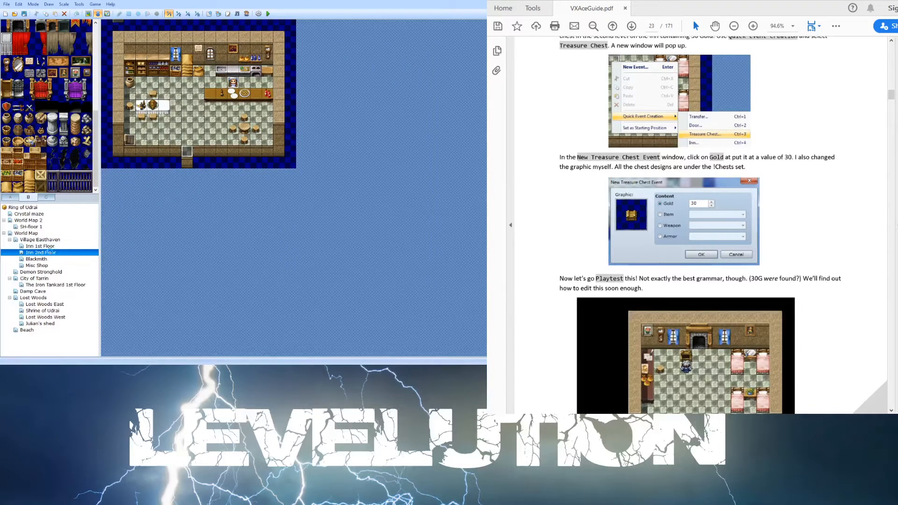
pyautogui.click(187, 71)
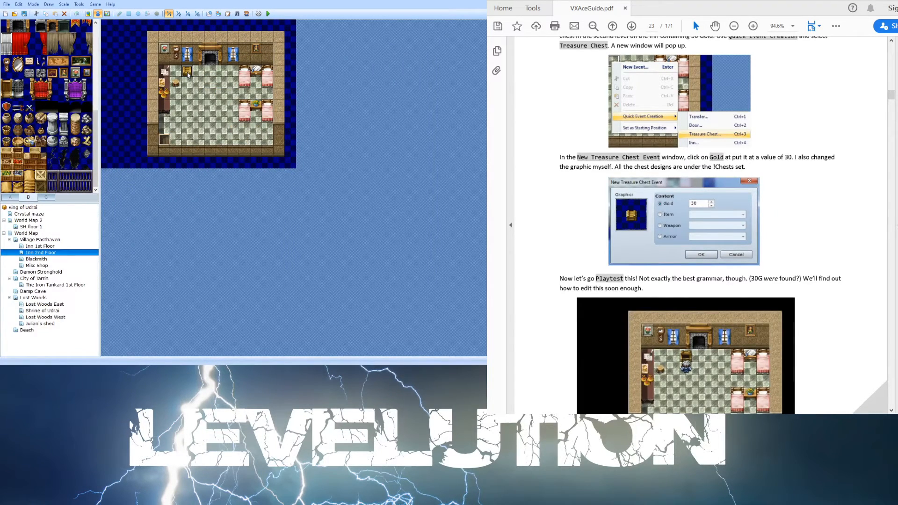
pyautogui.doubleClick(187, 72)
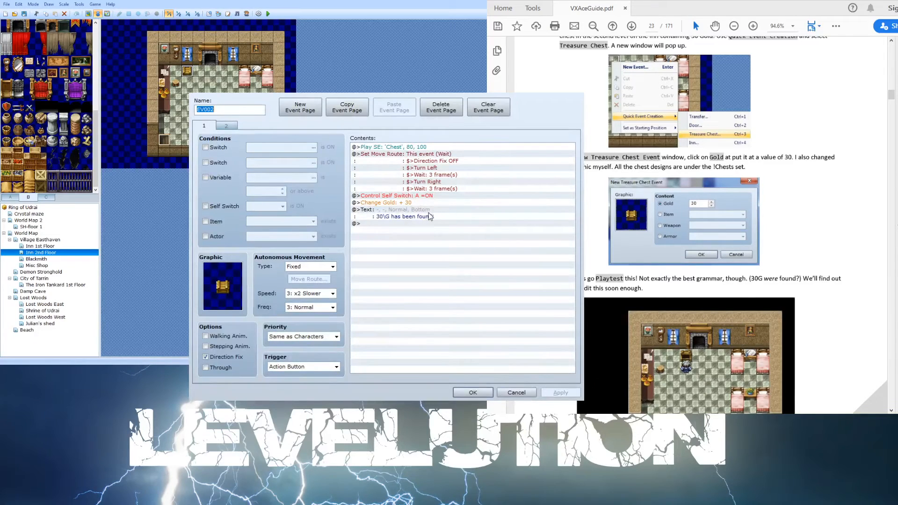
pyautogui.click(419, 201)
pyautogui.click(543, 392)
pyautogui.scroll(-3, 681, 193)
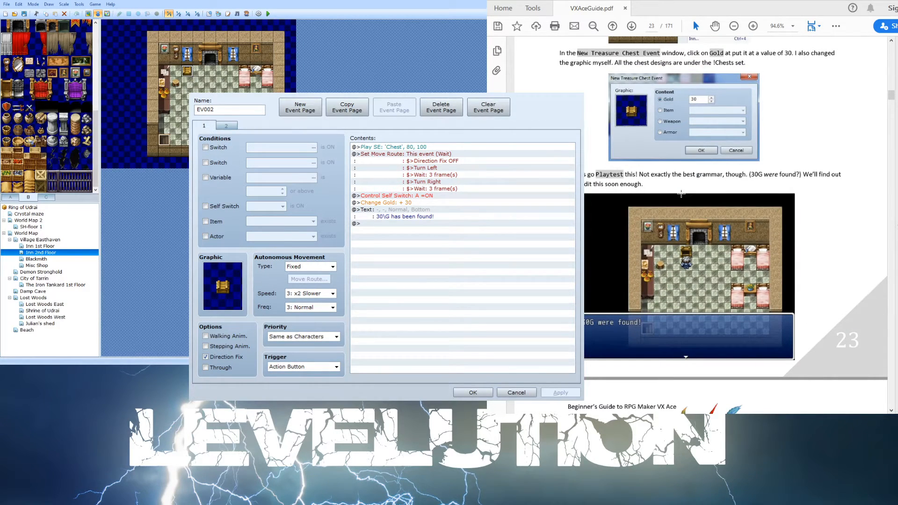
pyautogui.click(388, 203)
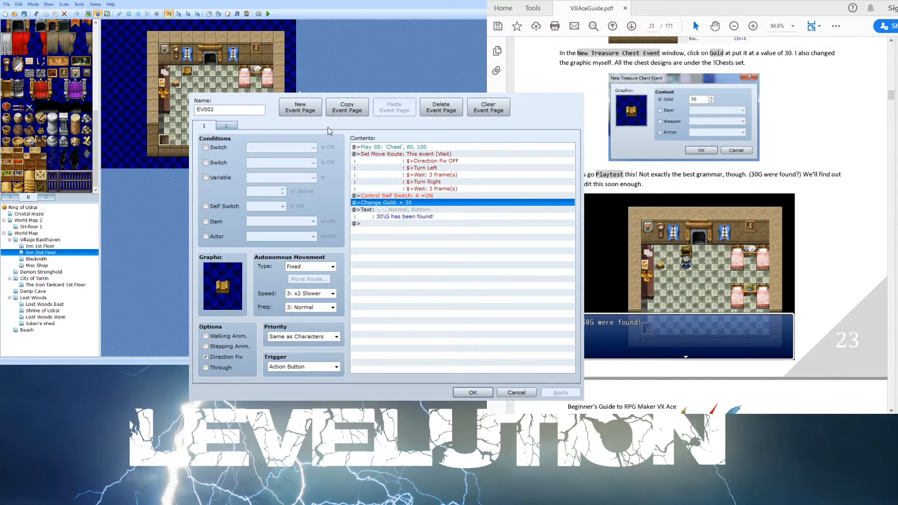
pyautogui.click(473, 392)
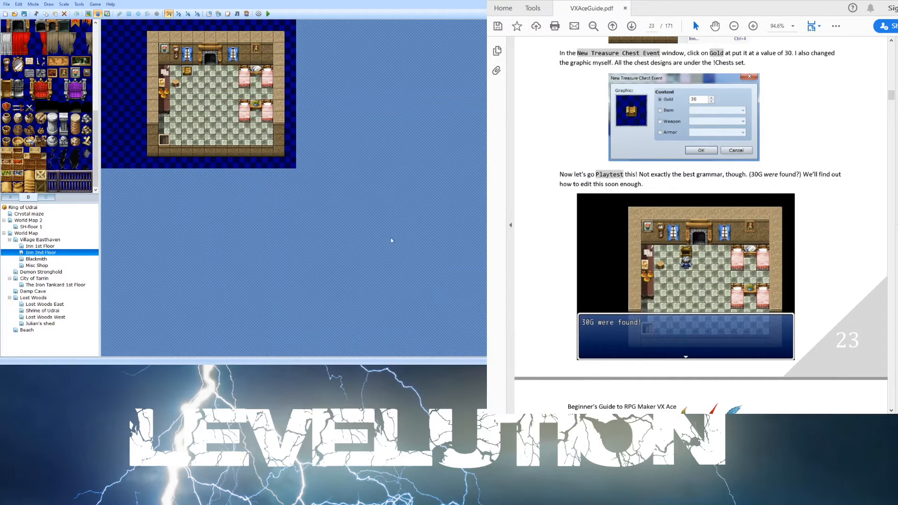
# - Save the project, playtest the game, start a New Game and advance the opening dialogue
pyautogui.click(267, 14)
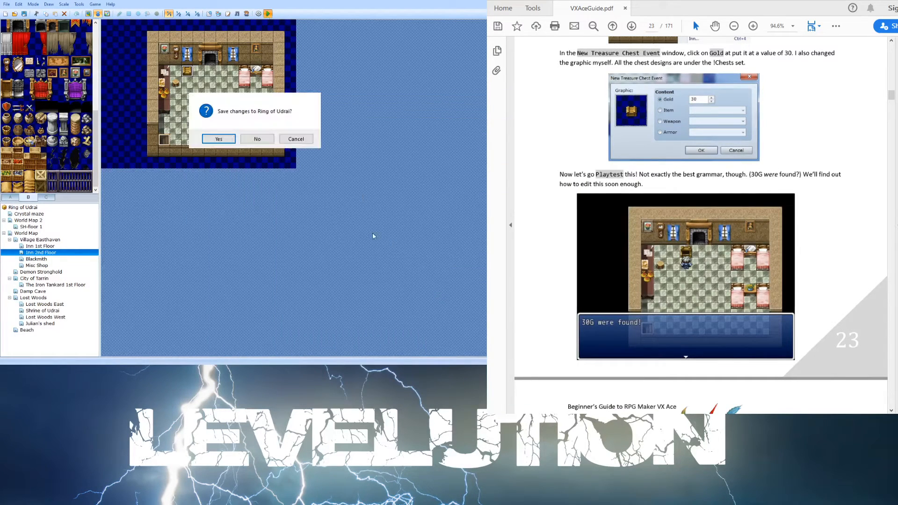
pyautogui.press('Return')
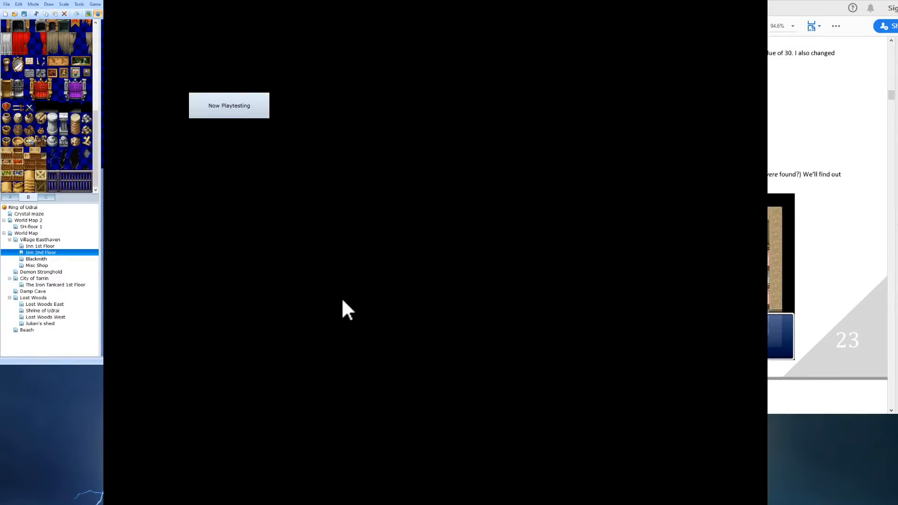
pyautogui.press('Up')
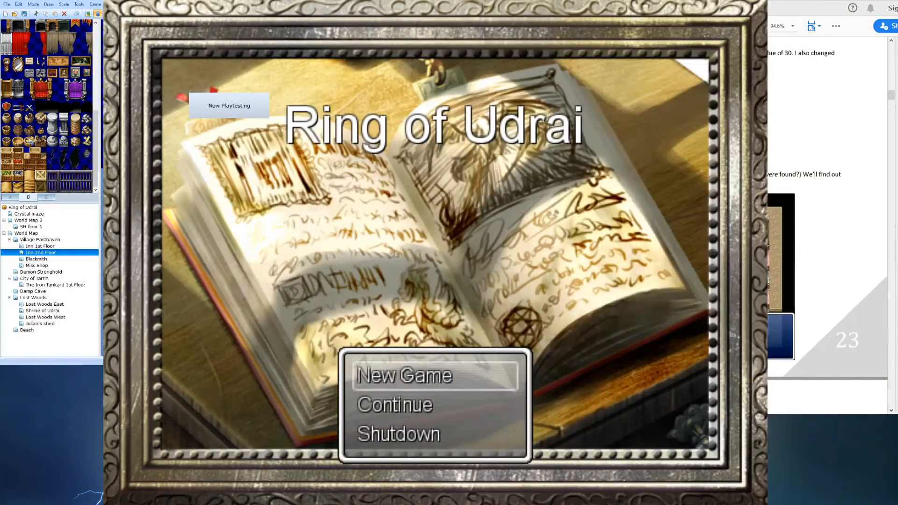
pyautogui.press('Return')
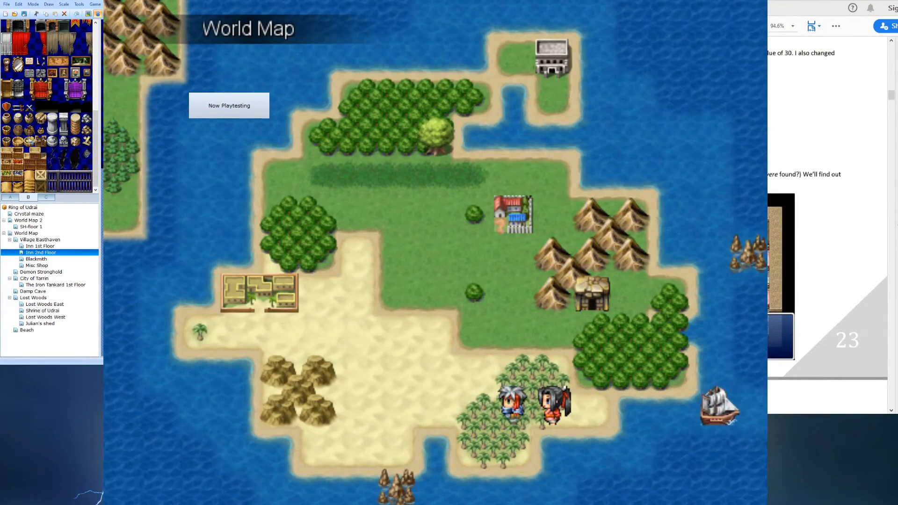
pyautogui.press('Return')
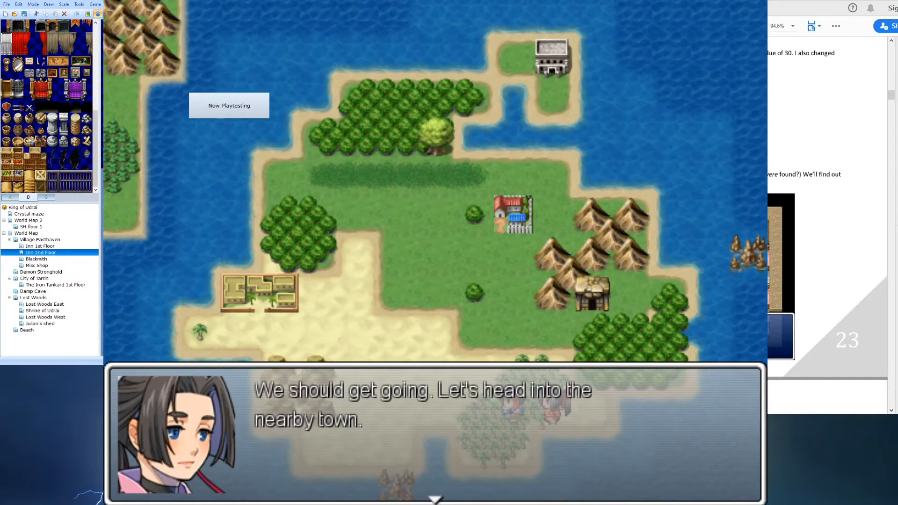
pyautogui.press('Return')
# - Walk the hero into the village of Easthaven, advance the arrival dialogue, and close the playtest
pyautogui.press('Up')
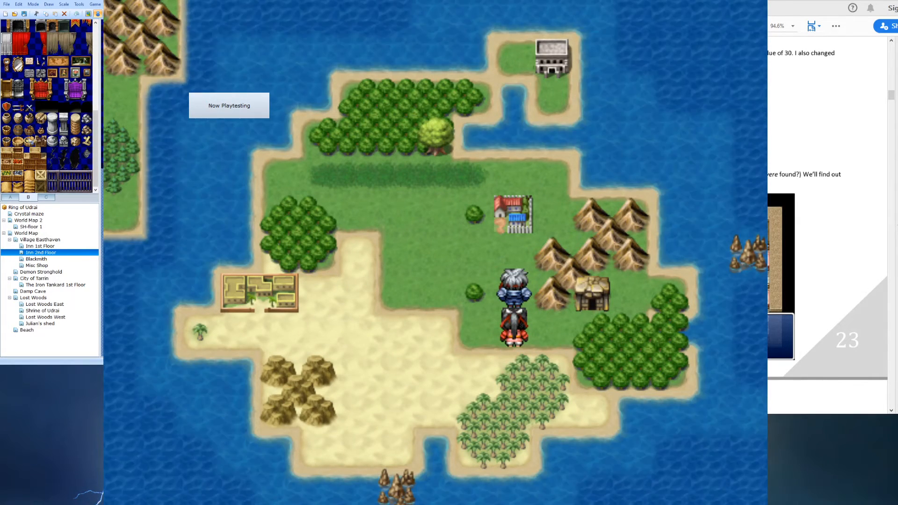
pyautogui.press('Up')
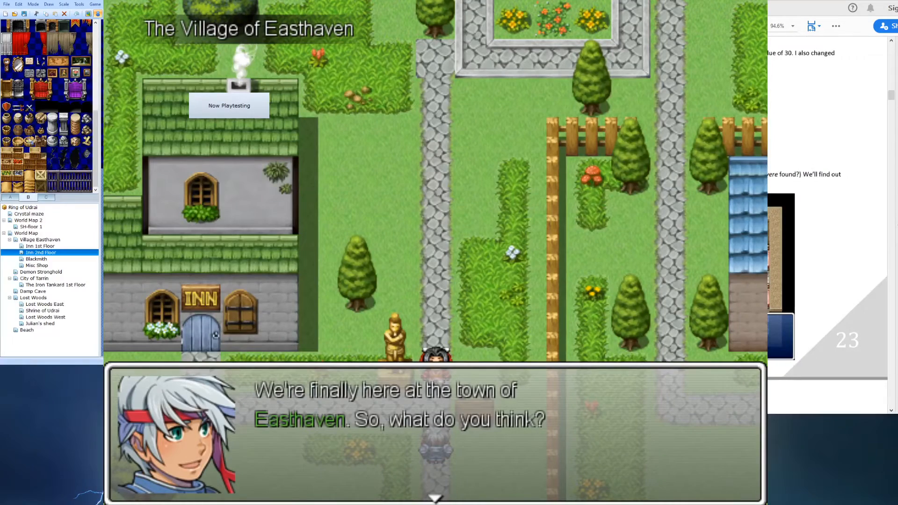
pyautogui.press('Return')
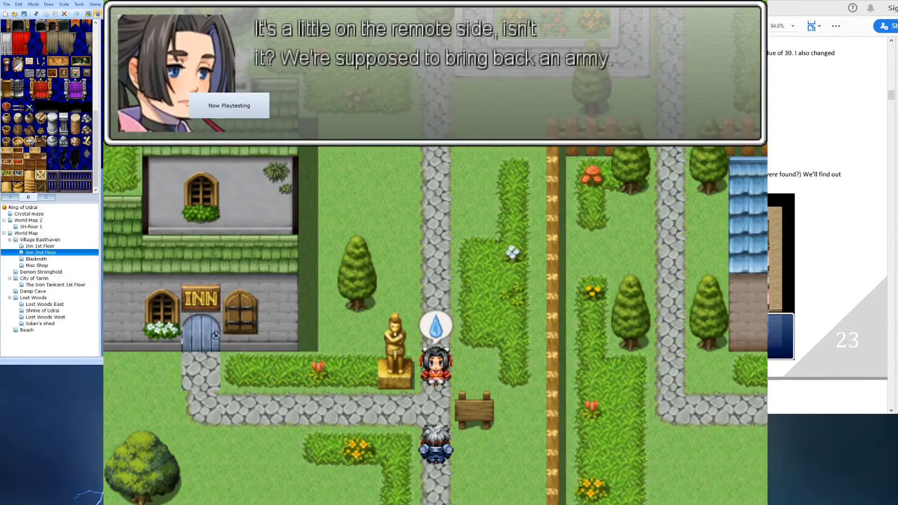
pyautogui.press('Return')
pyautogui.press('Return')
pyautogui.press('Return')
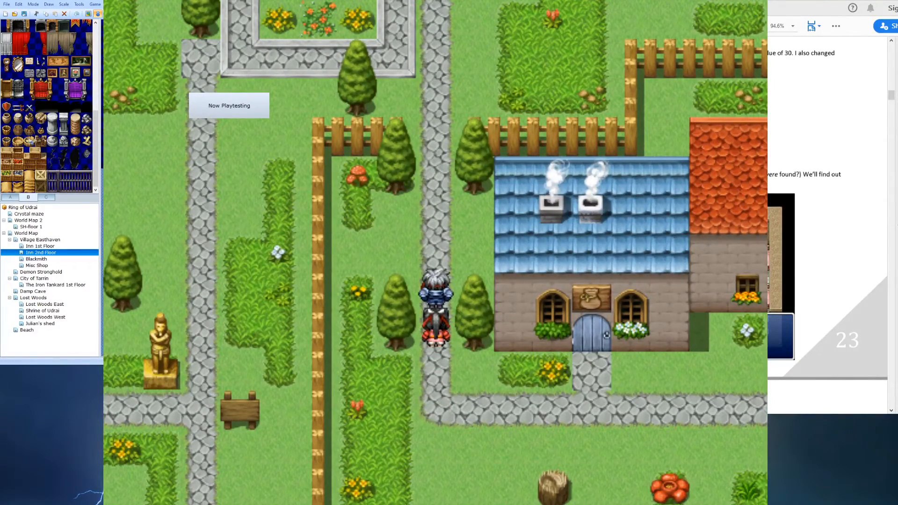
pyautogui.click(740, 1)
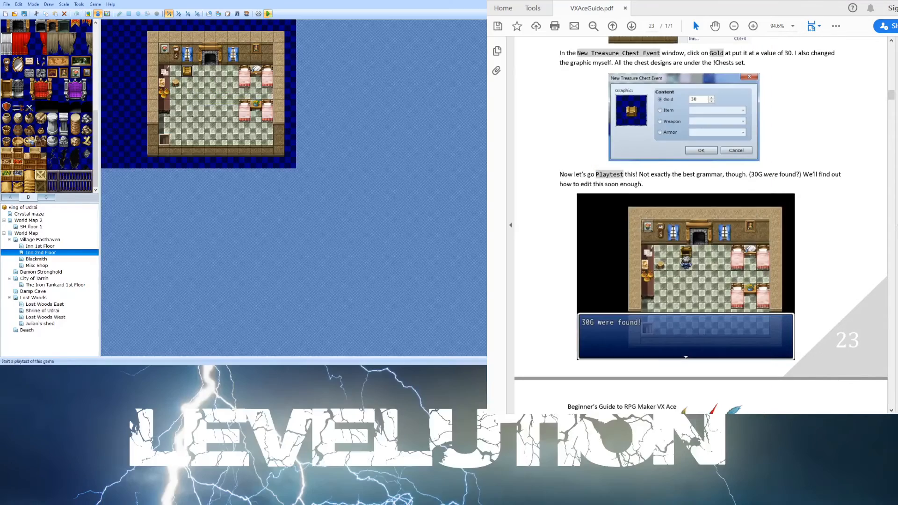
# - In Village Easthaven, set the second chimney smoke event's trigger to Action Button and enable Stepping Anim
pyautogui.click(52, 239)
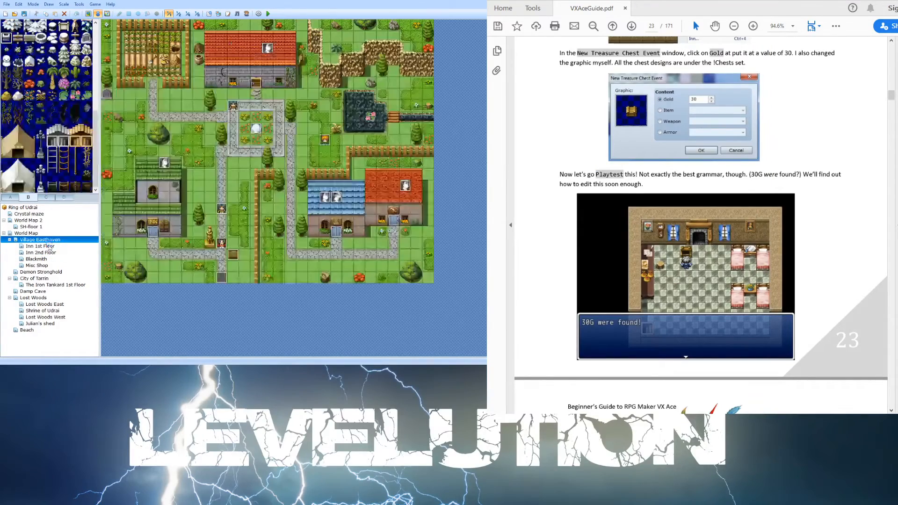
pyautogui.doubleClick(326, 197)
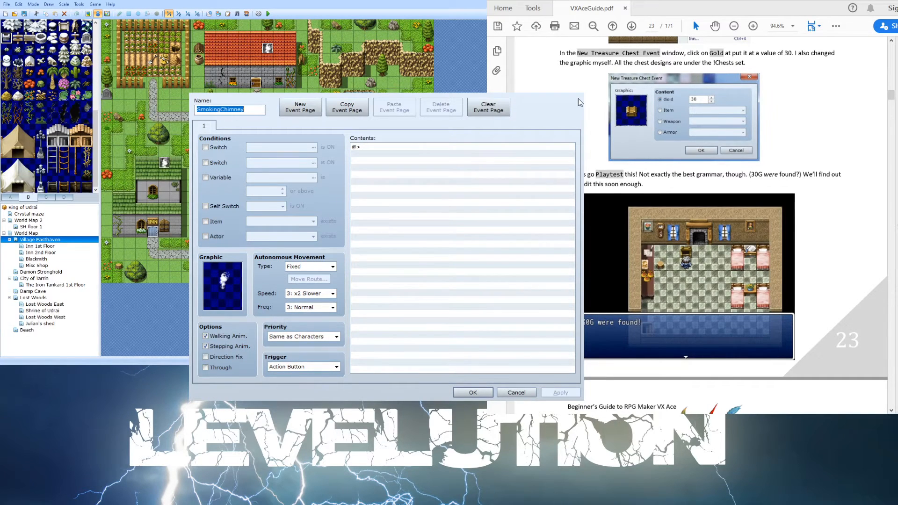
pyautogui.press('Escape')
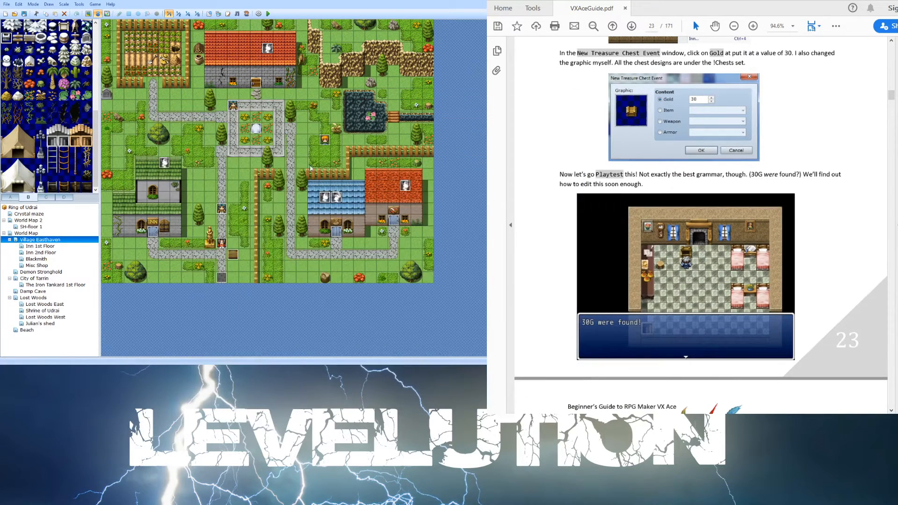
pyautogui.doubleClick(335, 197)
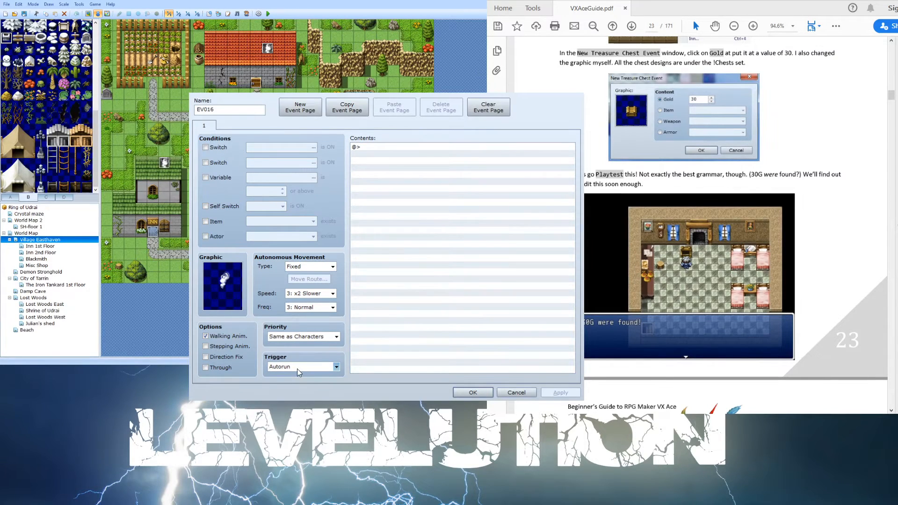
pyautogui.click(327, 373)
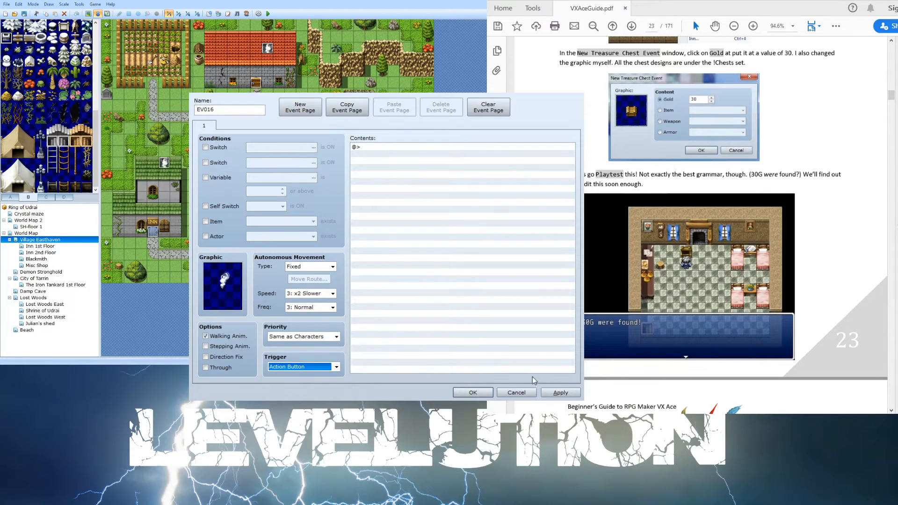
pyautogui.click(206, 347)
pyautogui.click(560, 393)
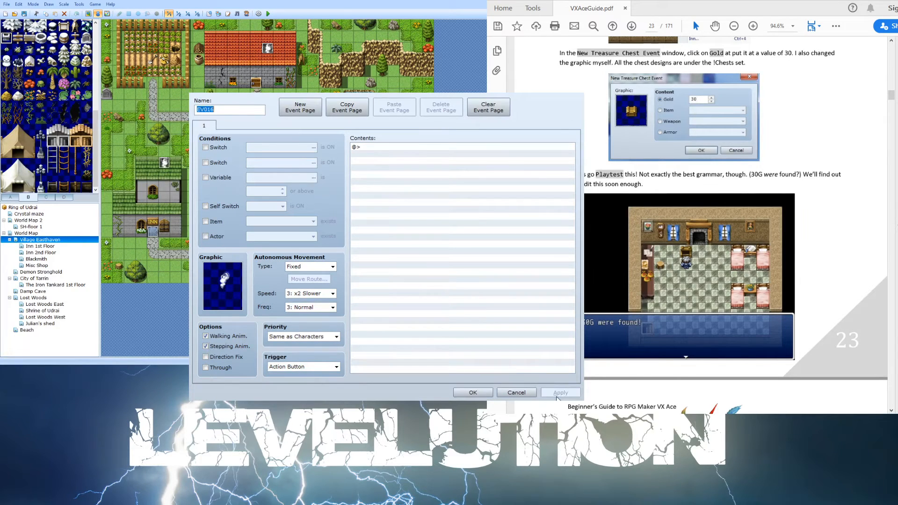
pyautogui.click(473, 393)
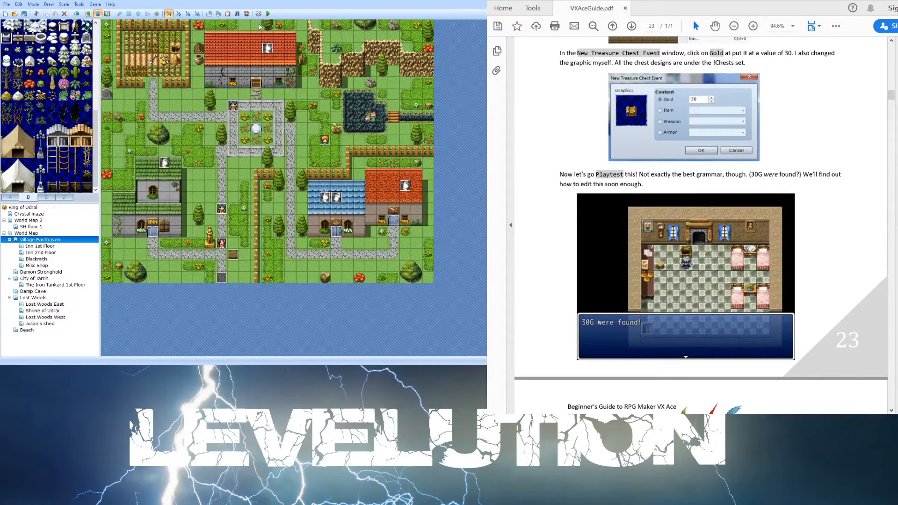
# - Open the World Map's Intro event to review its commands, then close it without changes
pyautogui.click(86, 17)
pyautogui.click(26, 233)
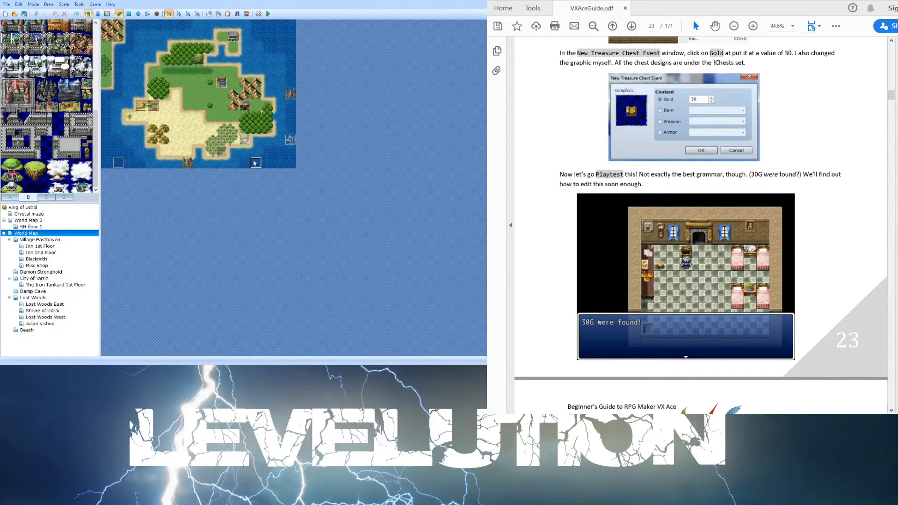
pyautogui.click(11, 197)
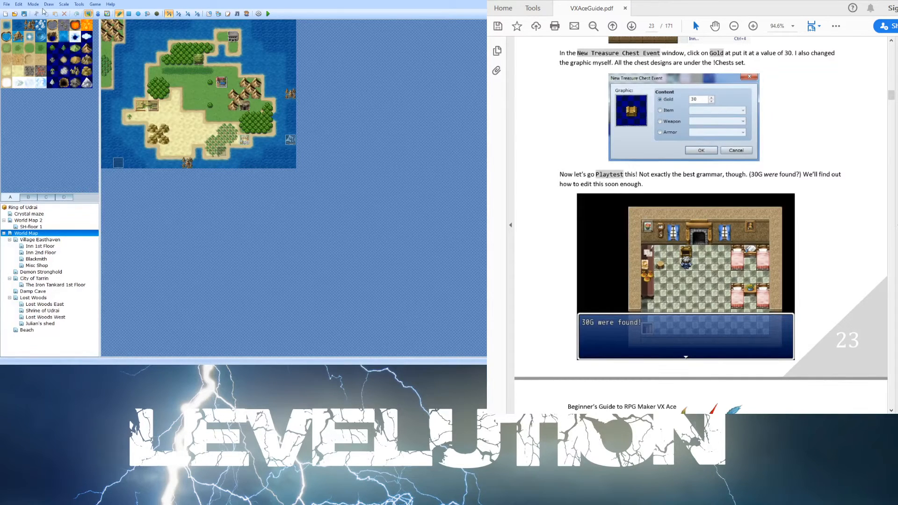
pyautogui.click(98, 13)
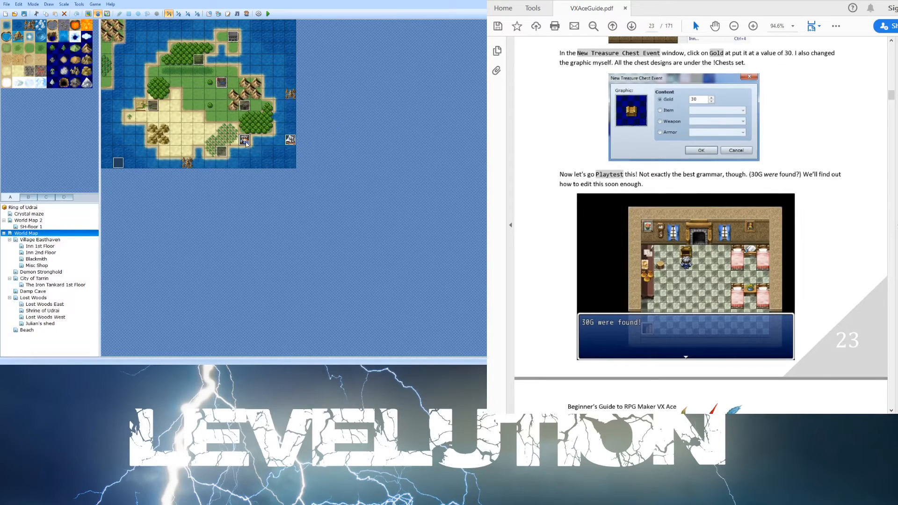
pyautogui.doubleClick(290, 139)
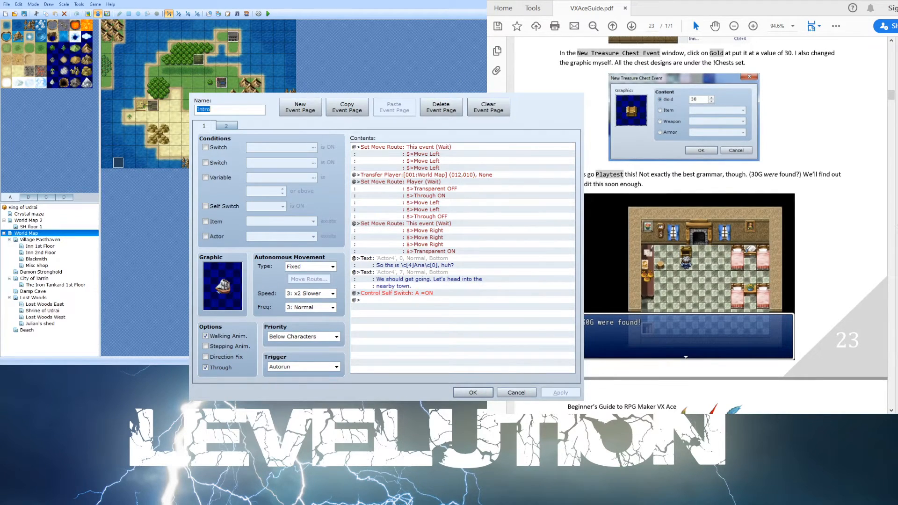
pyautogui.click(517, 392)
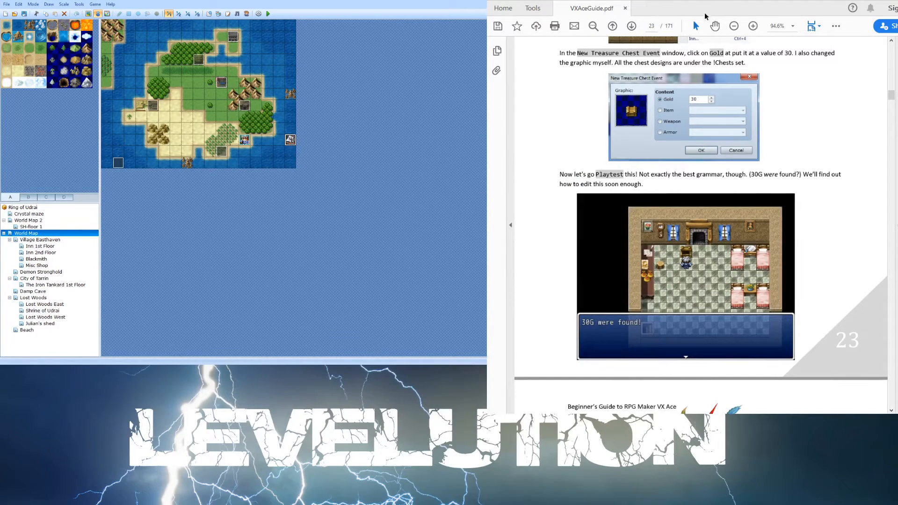
# - Read the guide's NPC's and Dialogue sign posts section and open the Lost Woods East map
pyautogui.scroll(-2, 675, 116)
pyautogui.scroll(-15, 675, 116)
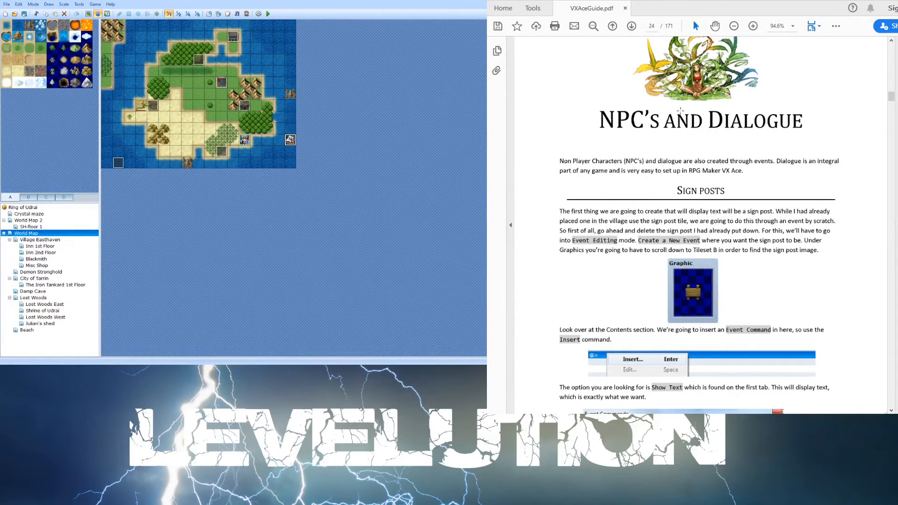
pyautogui.scroll(-5, 680, 115)
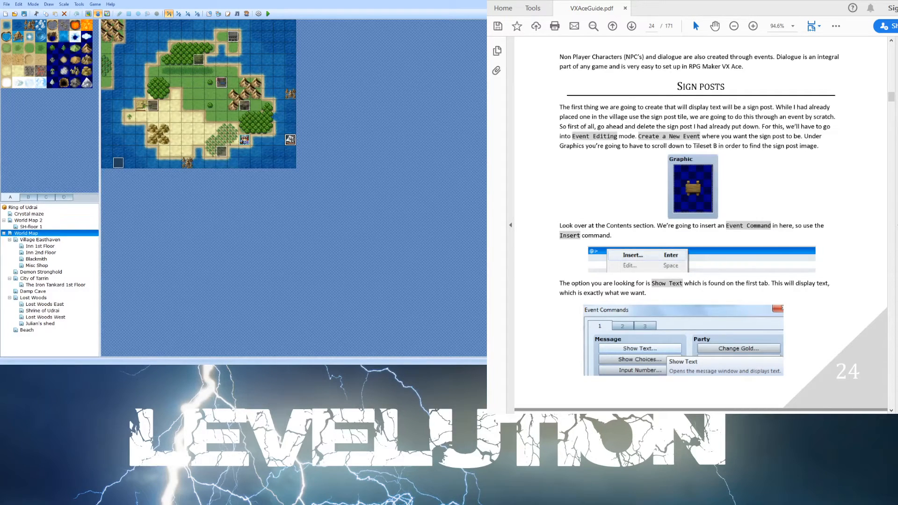
pyautogui.click(47, 323)
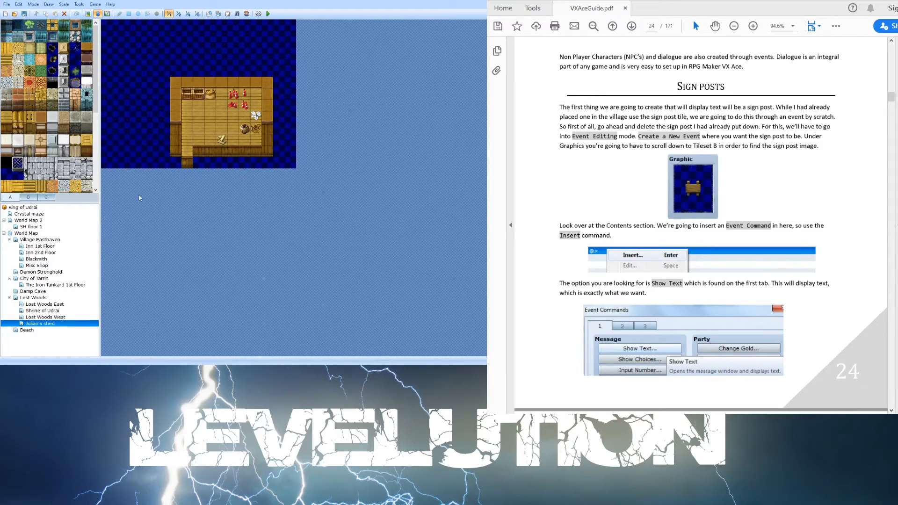
pyautogui.click(55, 317)
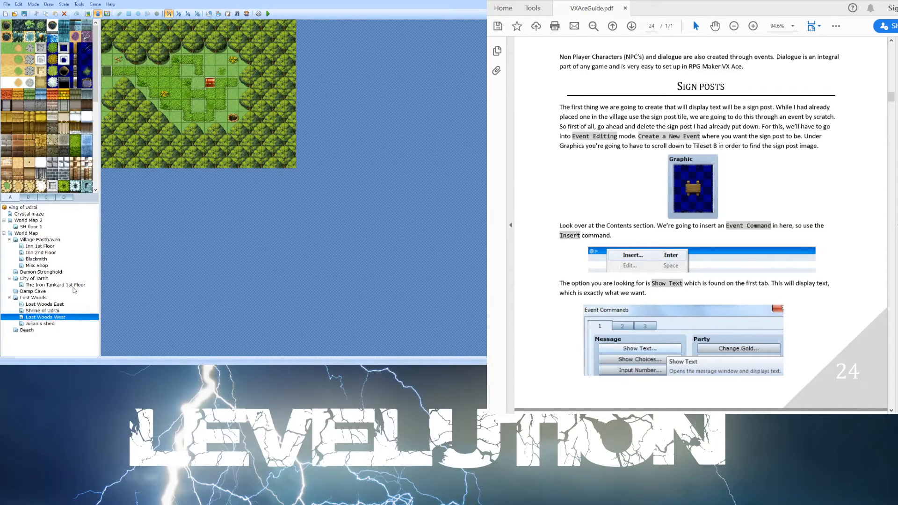
pyautogui.click(61, 305)
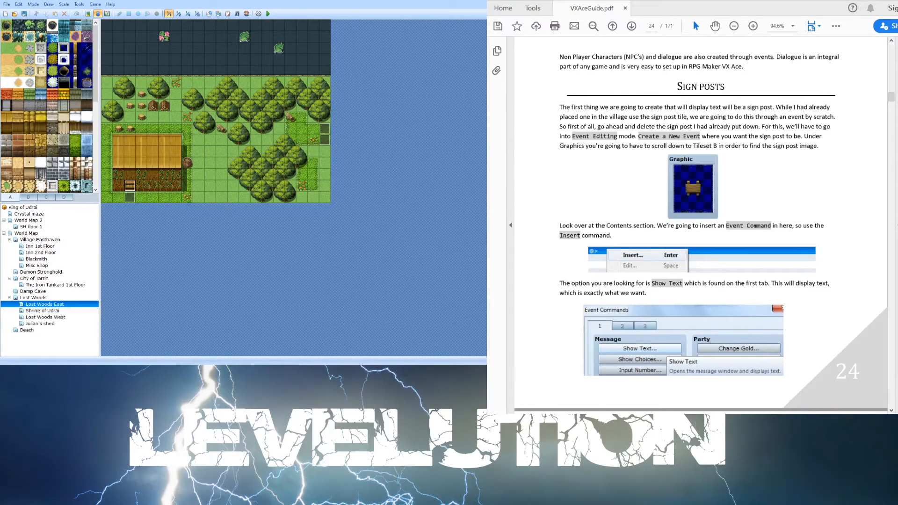
# - Paint a tile from tileset B on the spot beside the barn's lower-right corner in Lost Woods East
pyautogui.click(28, 196)
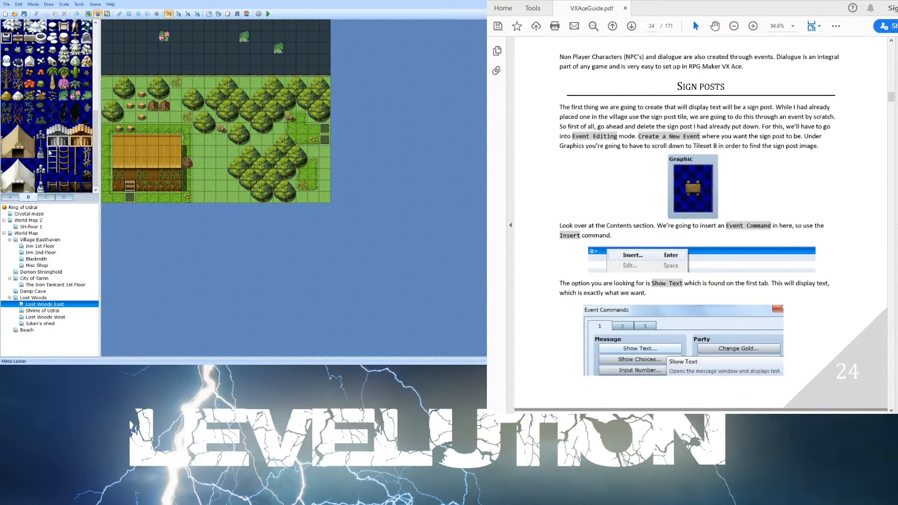
pyautogui.scroll(3, 50, 152)
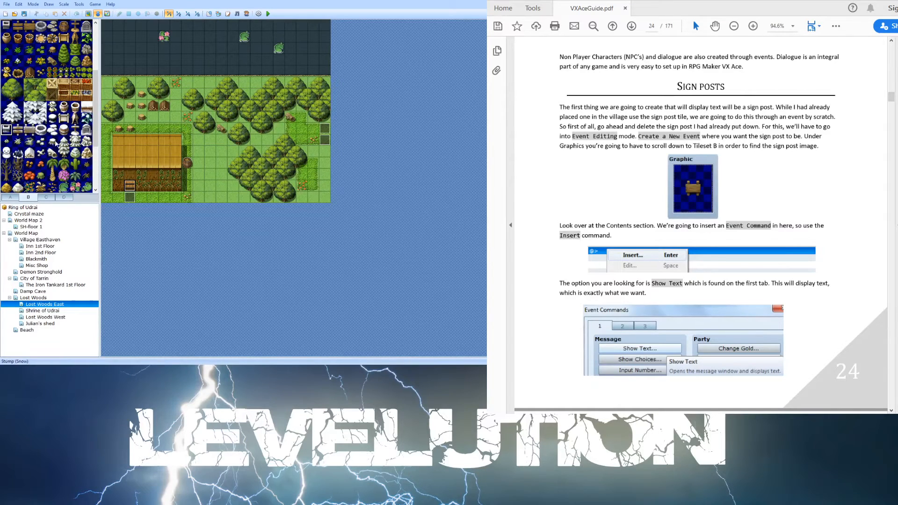
pyautogui.scroll(3, 39, 77)
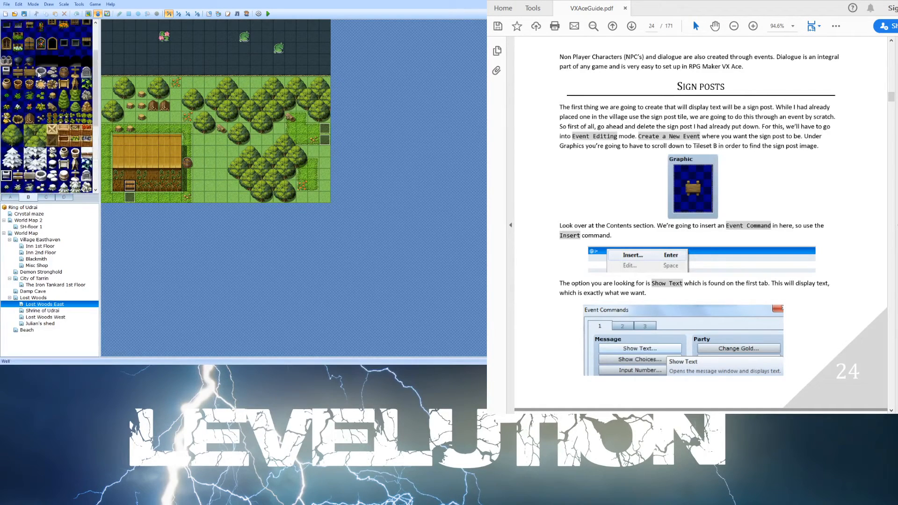
pyautogui.click(29, 72)
pyautogui.click(88, 14)
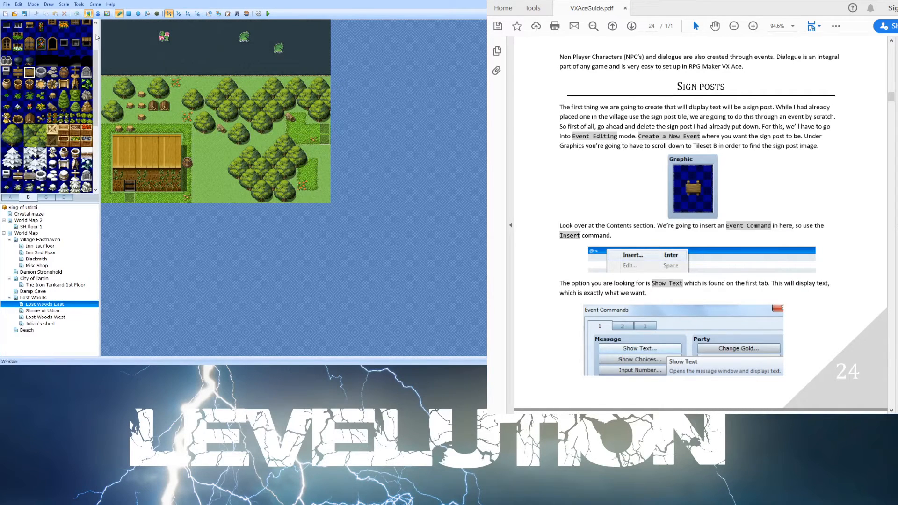
pyautogui.click(187, 186)
# - Create a new event on the spot beside the barn's lower-right corner for the sign post
pyautogui.click(9, 199)
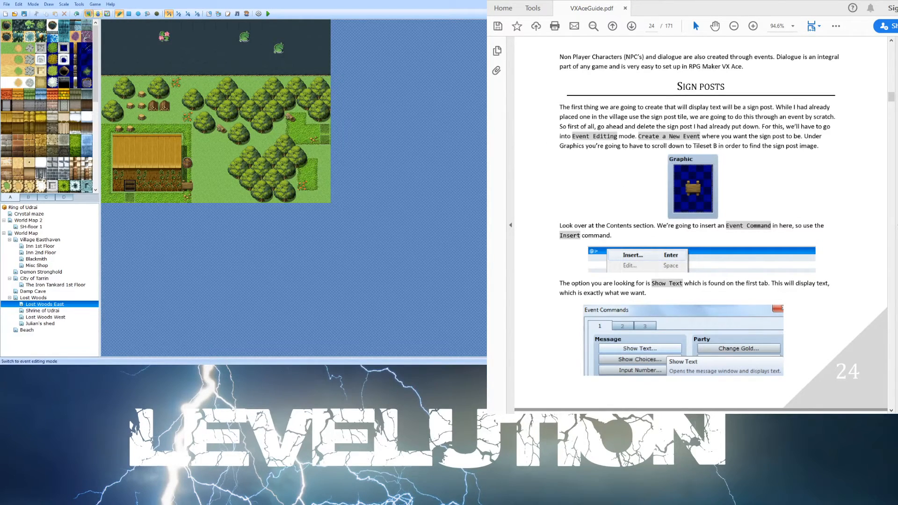
pyautogui.press('F6')
pyautogui.doubleClick(186, 186)
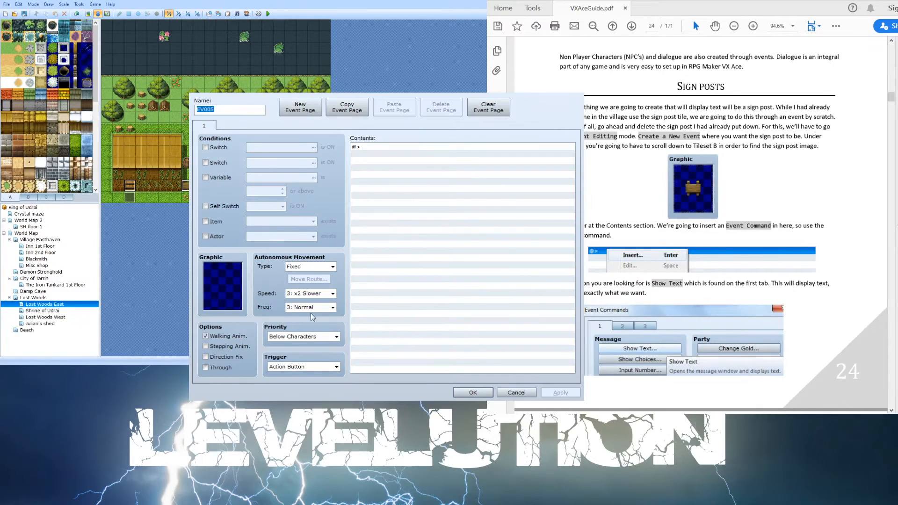
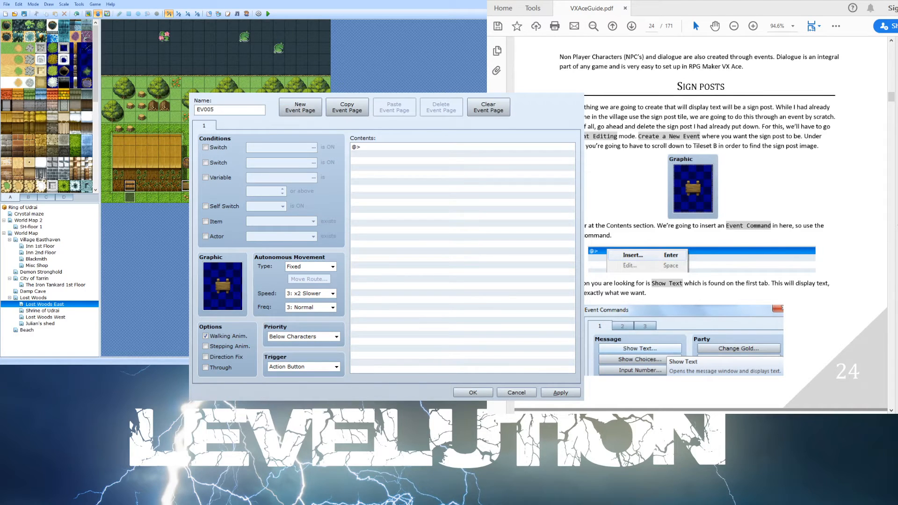
# - Add a Show Text command reading "Keep Out!!! Respect my property!" to the sign post event and apply it
pyautogui.scroll(-8, 651, 230)
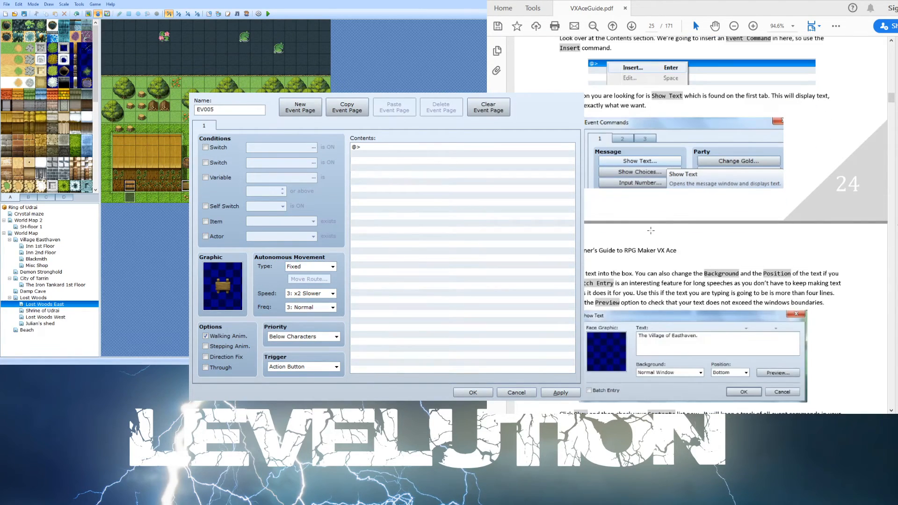
pyautogui.scroll(-2, 651, 230)
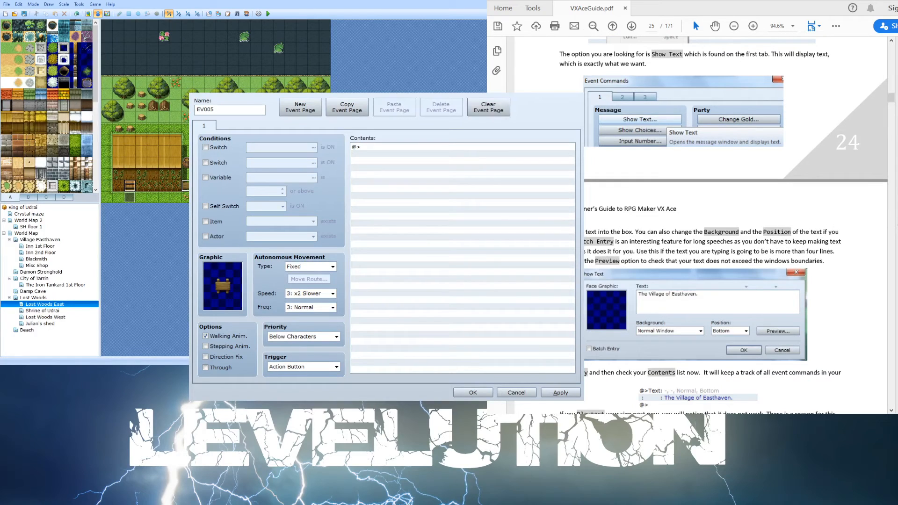
pyautogui.click(446, 148)
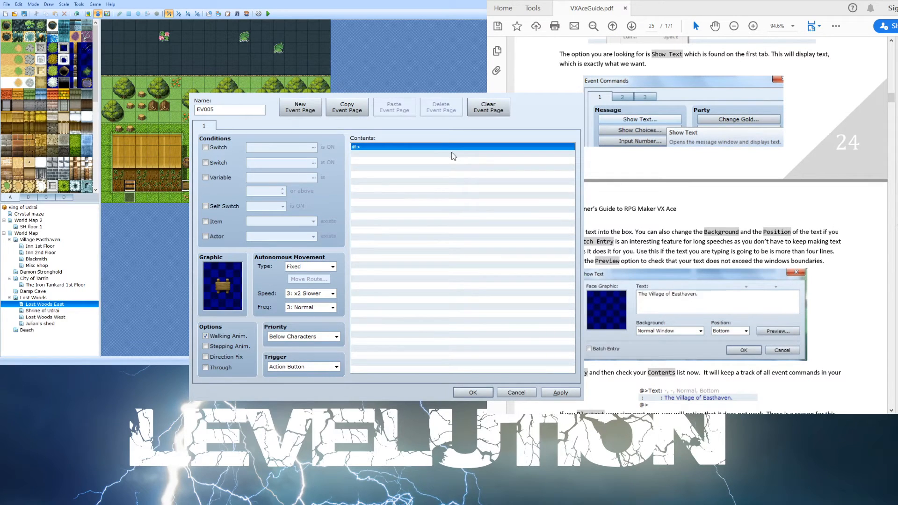
pyautogui.doubleClick(460, 153)
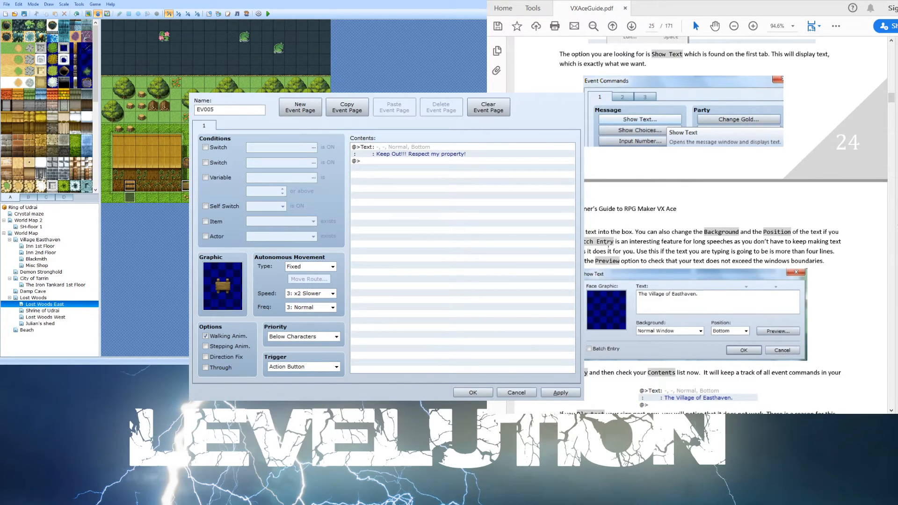
pyautogui.scroll(-1, 632, 219)
pyautogui.scroll(-4, 632, 219)
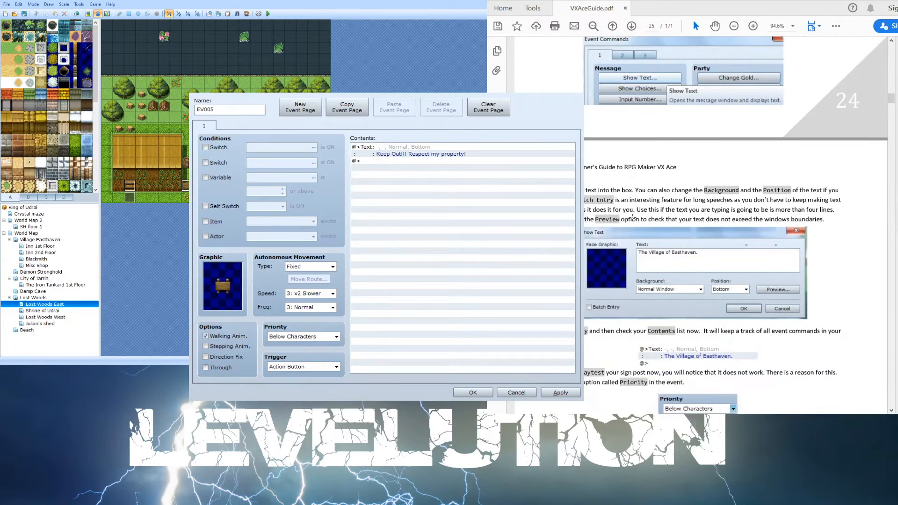
pyautogui.scroll(-2, 632, 216)
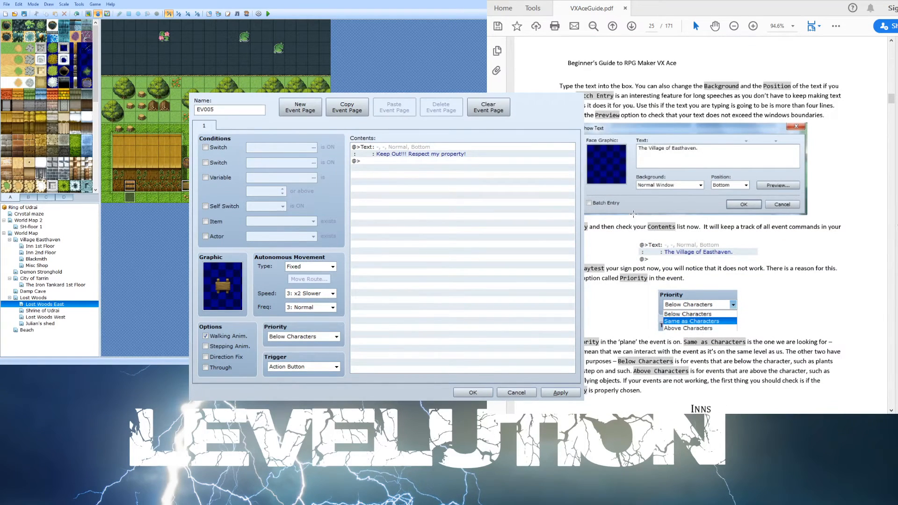
pyautogui.scroll(-1, 633, 214)
pyautogui.scroll(-2, 633, 214)
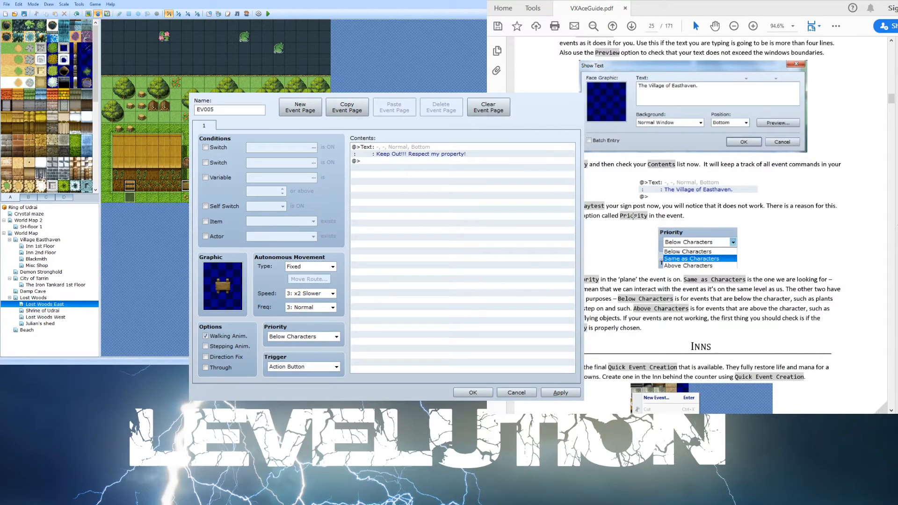
pyautogui.scroll(4, 790, 115)
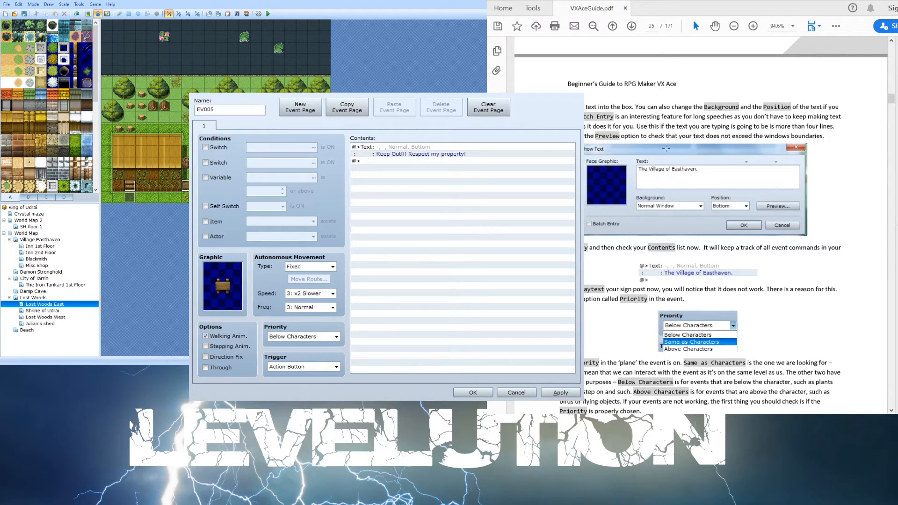
pyautogui.click(292, 66)
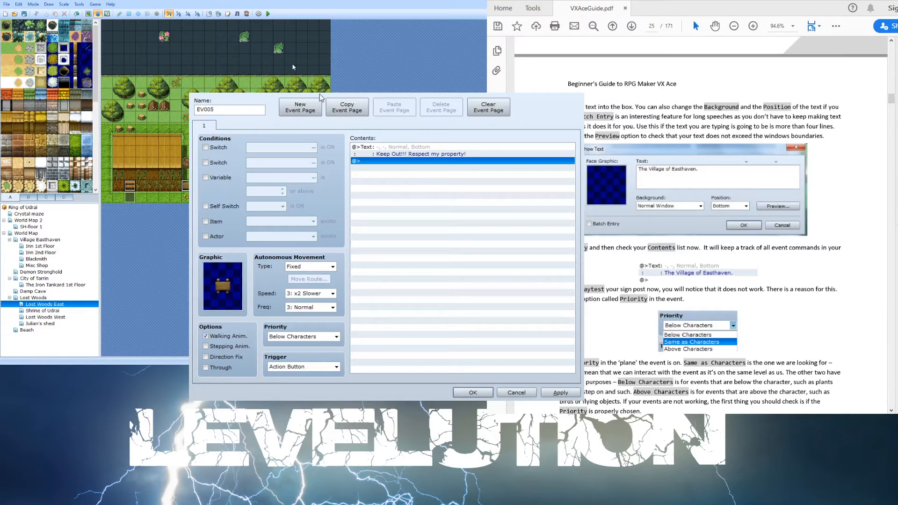
pyautogui.click(561, 393)
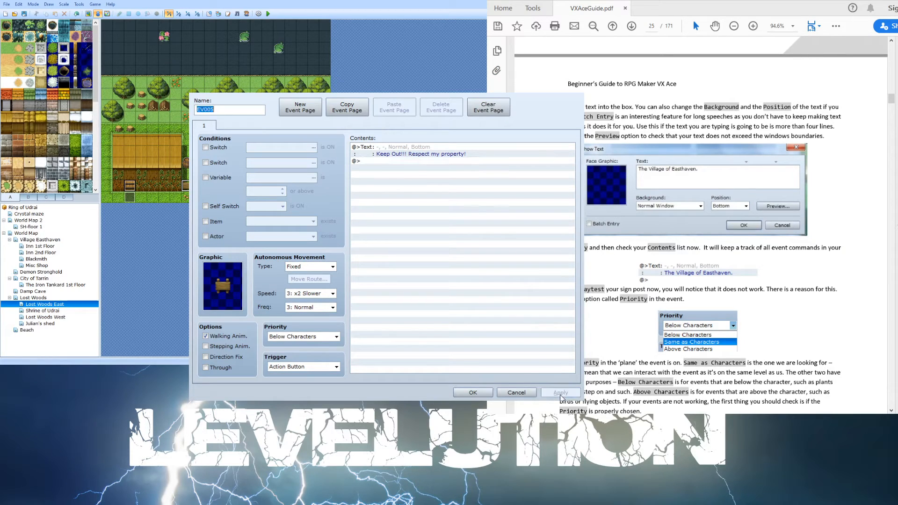
# - Reopen the sign post's text command to review it, close it, and read the guide's Priority explanation
pyautogui.click(423, 153)
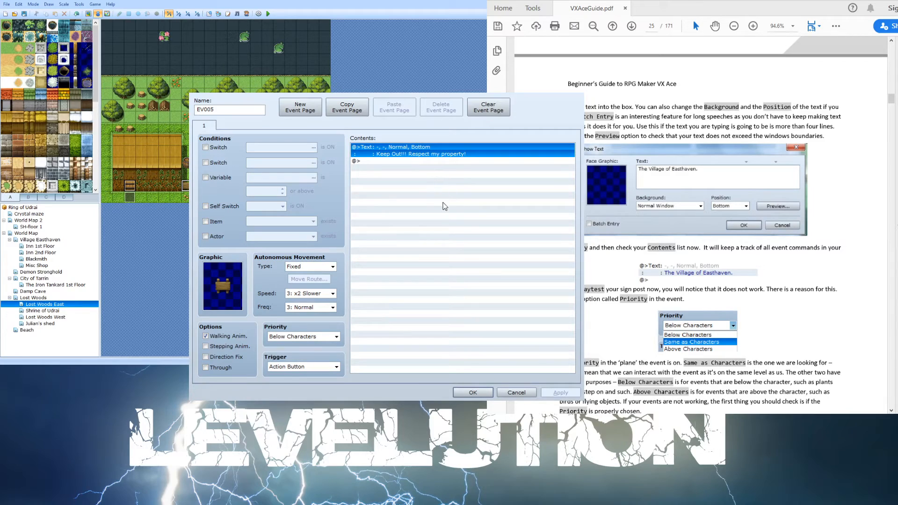
pyautogui.doubleClick(366, 149)
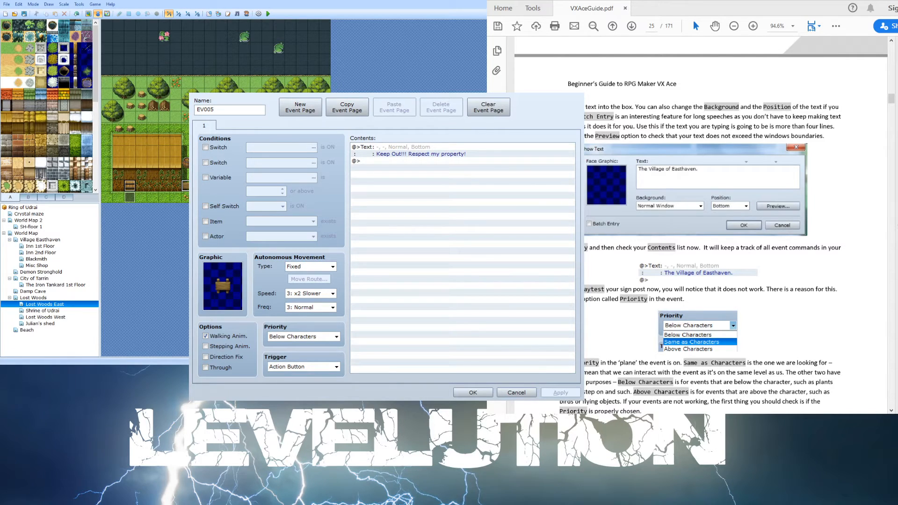
pyautogui.click(549, 392)
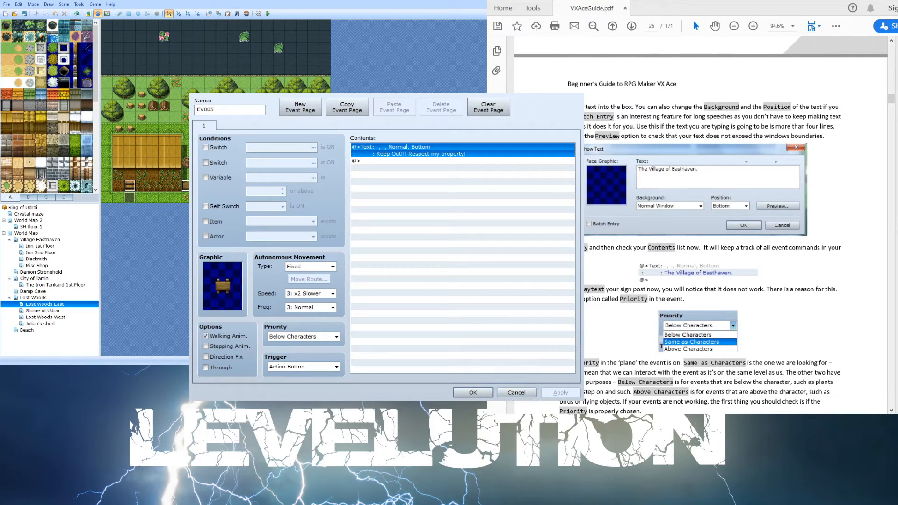
pyautogui.click(686, 230)
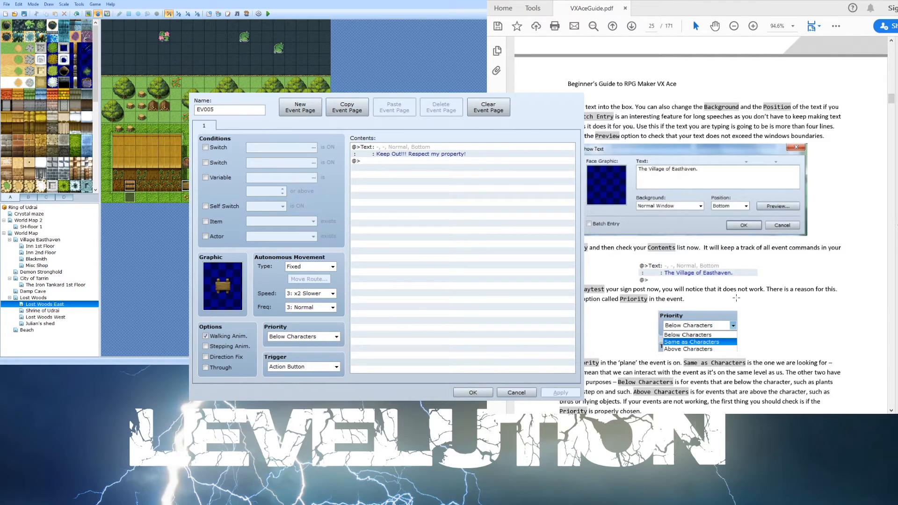
pyautogui.scroll(-2, 736, 298)
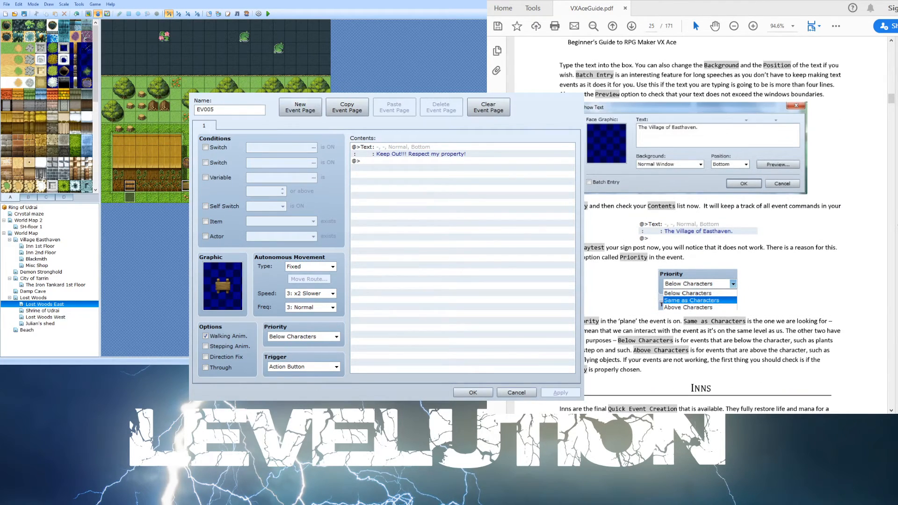
# - Set the sign post event's priority to Same as Characters and apply the change
pyautogui.click(287, 94)
pyautogui.click(304, 337)
pyautogui.click(304, 350)
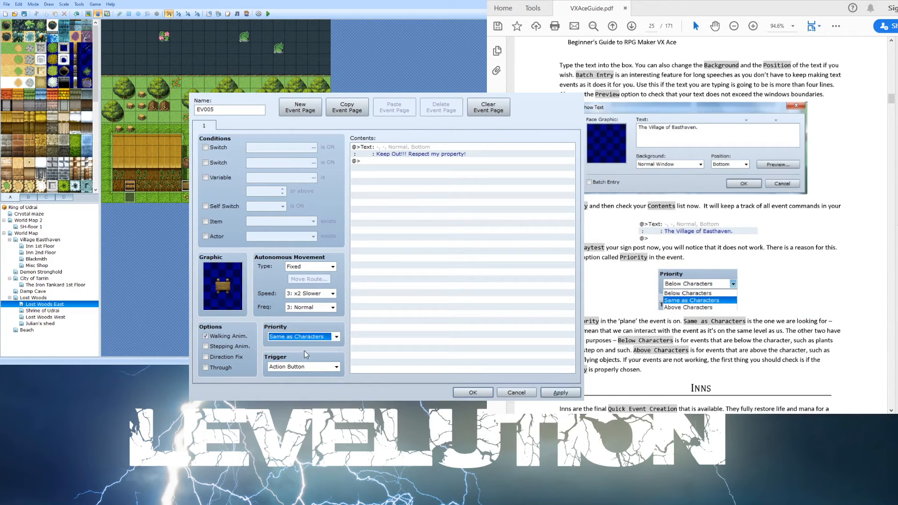
pyautogui.click(570, 397)
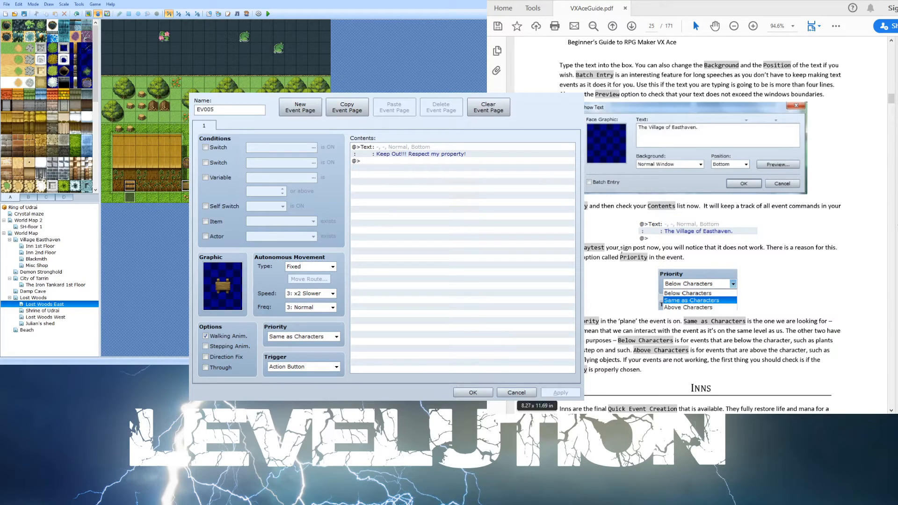
# - Review the sign post's text command, read the guide's Inns section, and close the event
pyautogui.scroll(1, 676, 161)
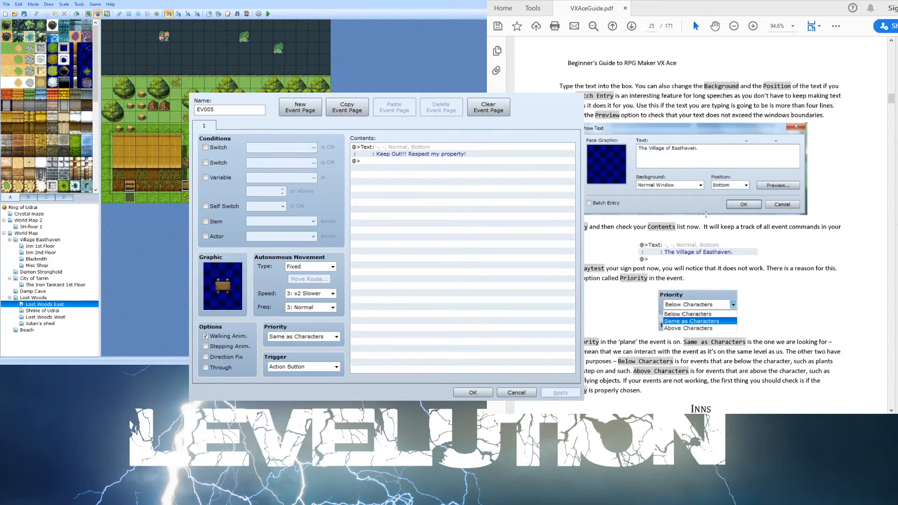
pyautogui.click(261, 61)
pyautogui.click(394, 154)
pyautogui.doubleClick(393, 148)
pyautogui.click(556, 123)
pyautogui.scroll(-3, 633, 256)
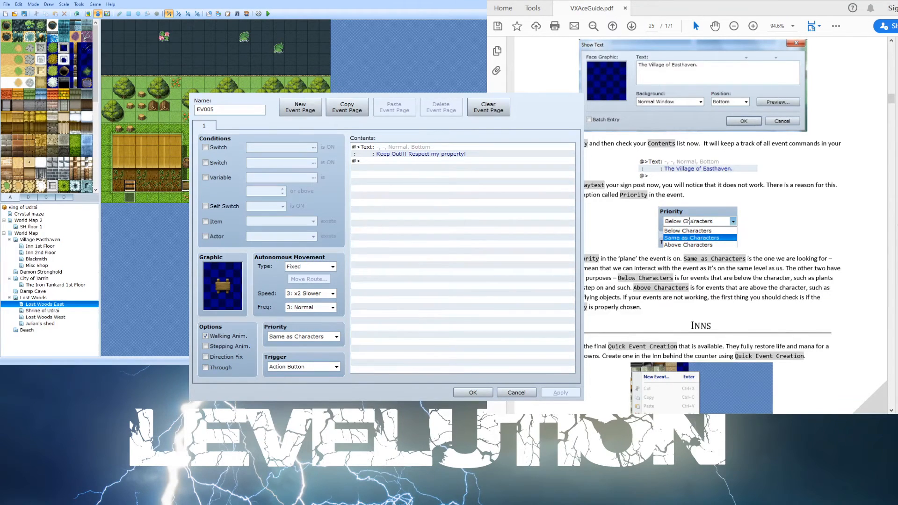
pyautogui.scroll(-3, 689, 221)
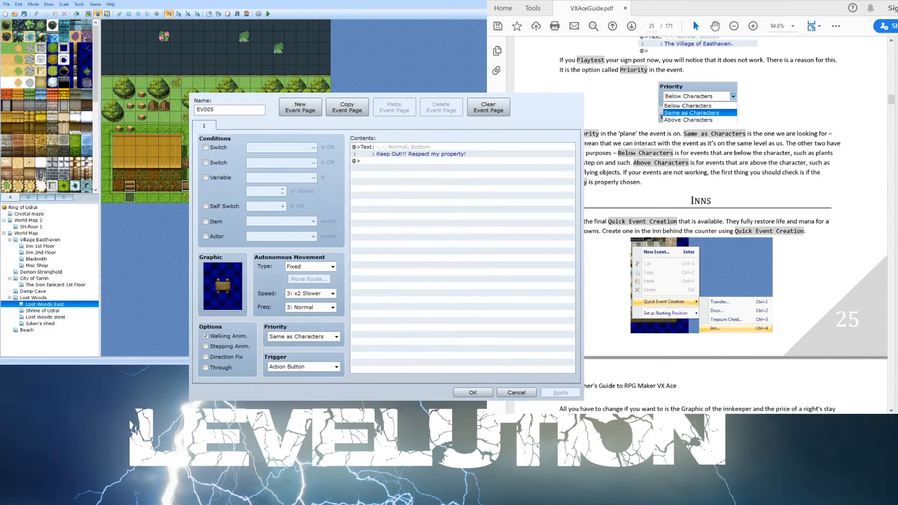
pyautogui.scroll(-2, 670, 242)
pyautogui.scroll(-1, 671, 243)
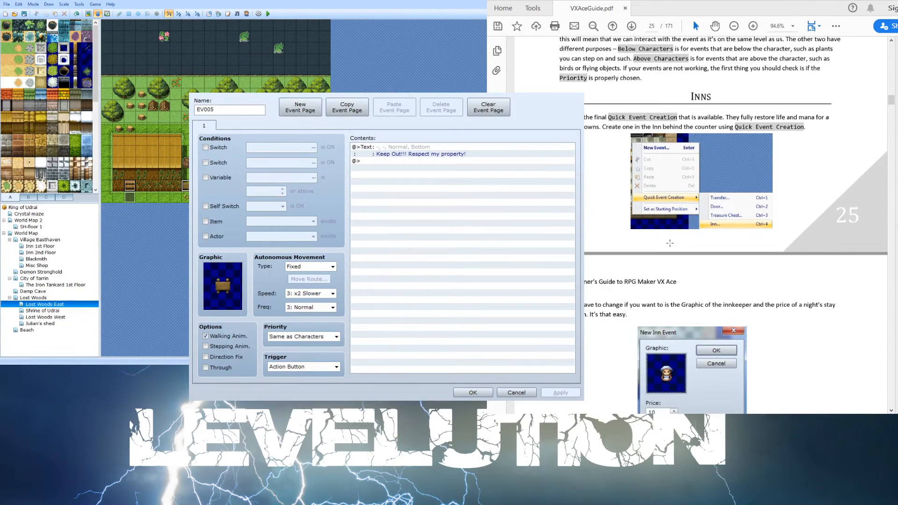
pyautogui.scroll(-6, 670, 243)
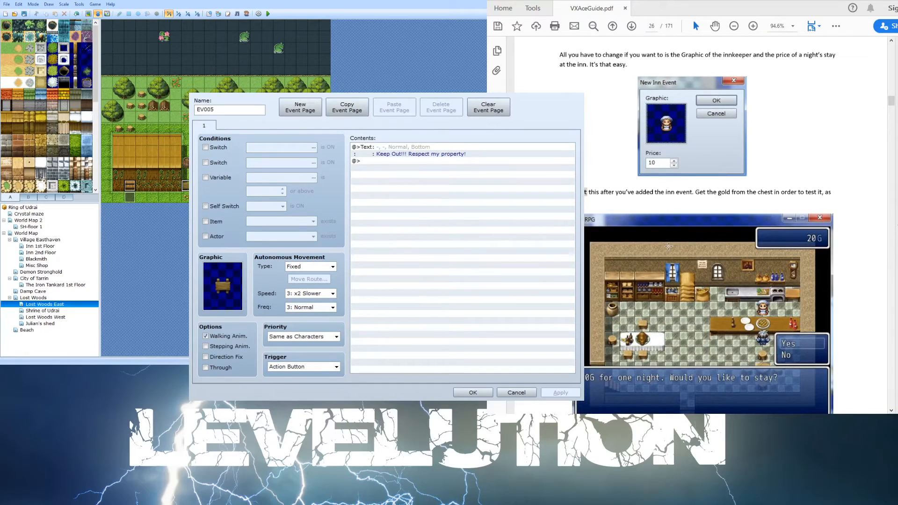
pyautogui.scroll(2, 691, 231)
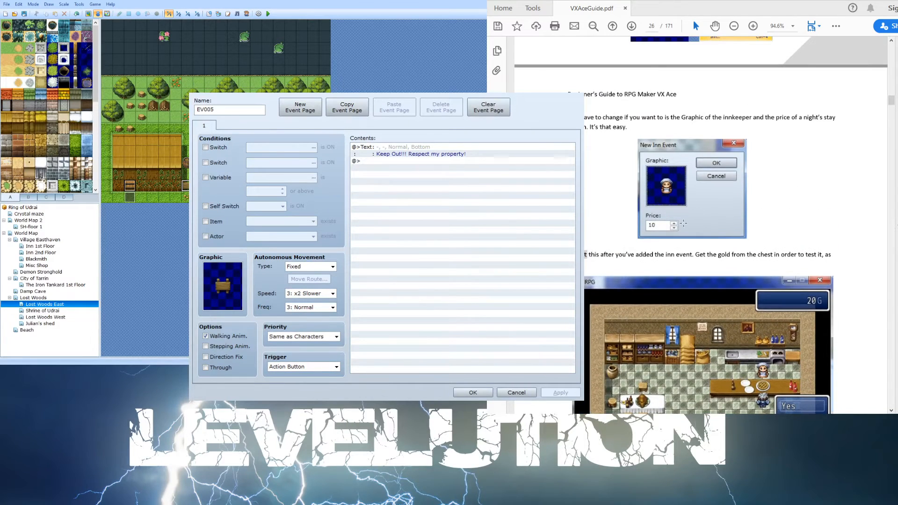
pyautogui.click(476, 393)
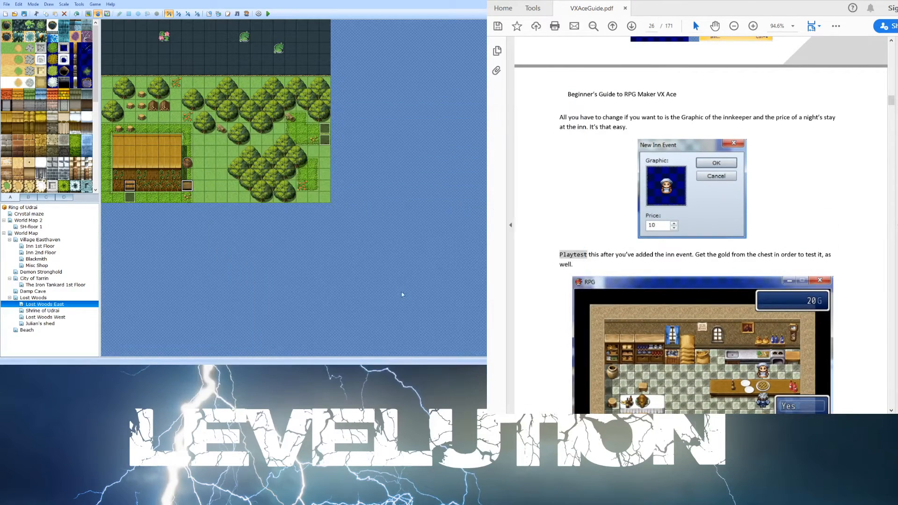
# - Open the innkeeper event on the Inn 1st Floor map and review its commands
pyautogui.click(47, 247)
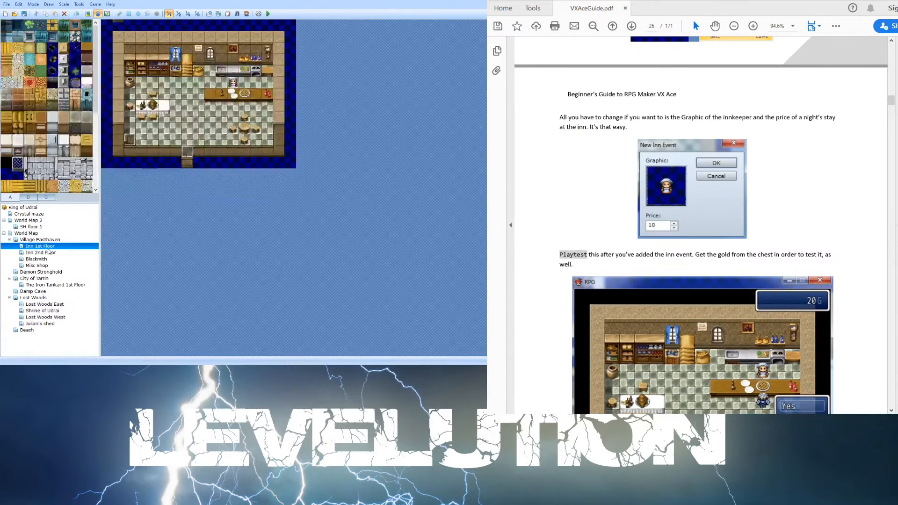
pyautogui.click(234, 83)
pyautogui.doubleClick(236, 83)
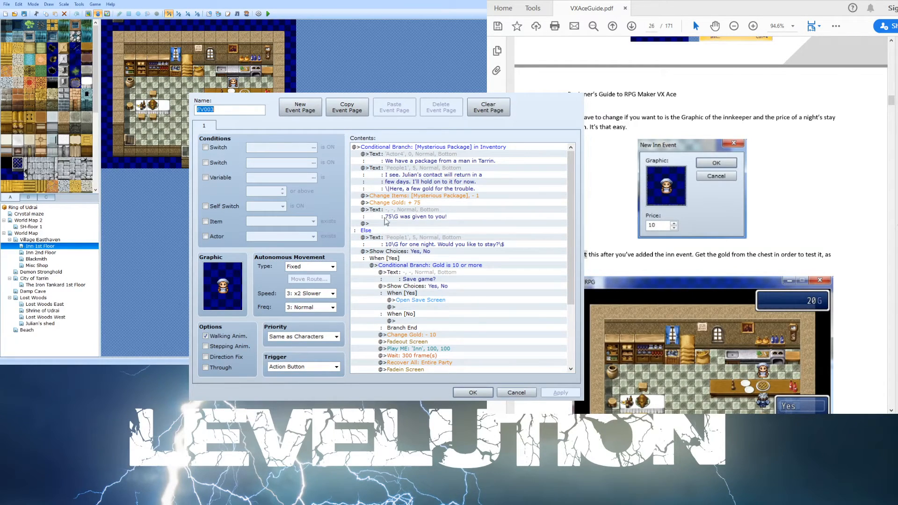
pyautogui.scroll(-1, 396, 201)
pyautogui.scroll(-4, 396, 200)
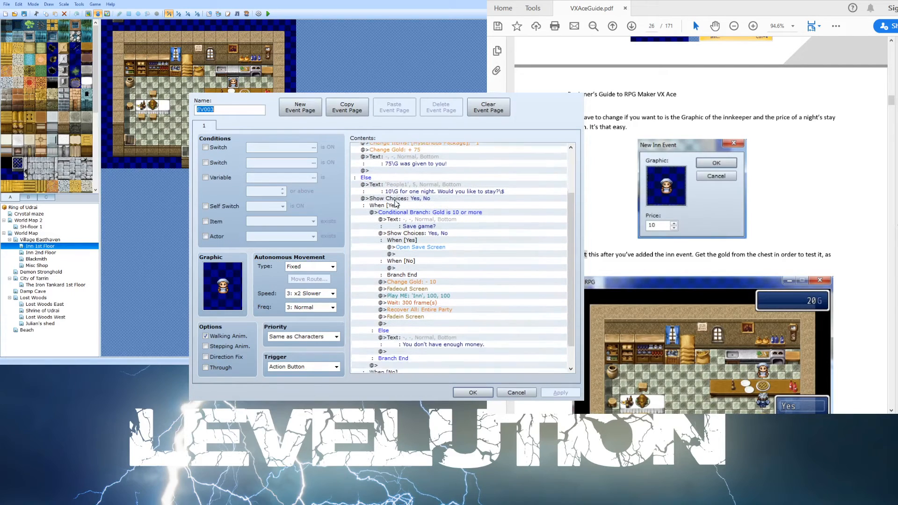
pyautogui.scroll(5, 395, 205)
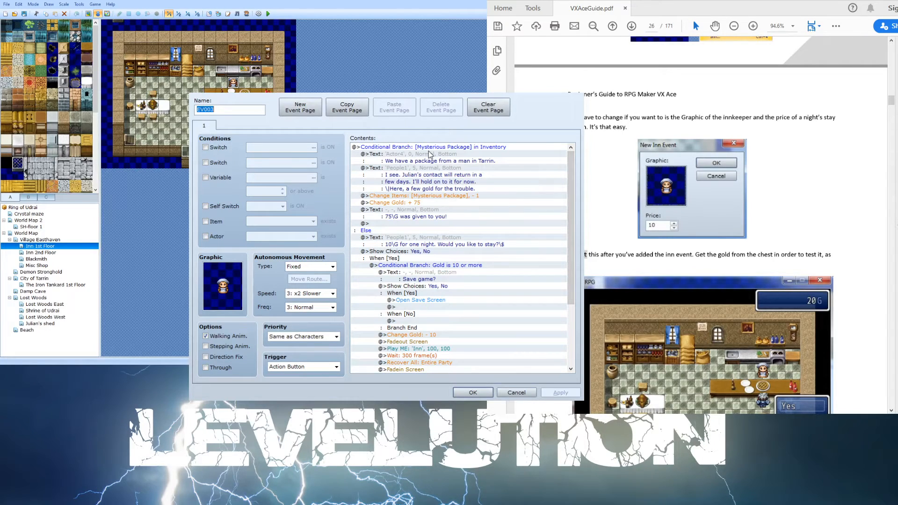
# - Select different blocks of the innkeeper event's commands to inspect its conditional branch and choices structure
pyautogui.click(481, 148)
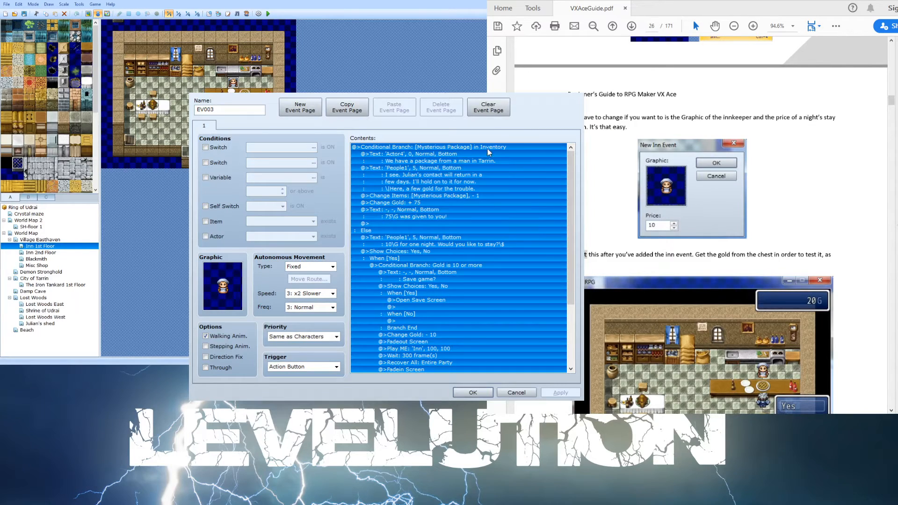
pyautogui.click(496, 162)
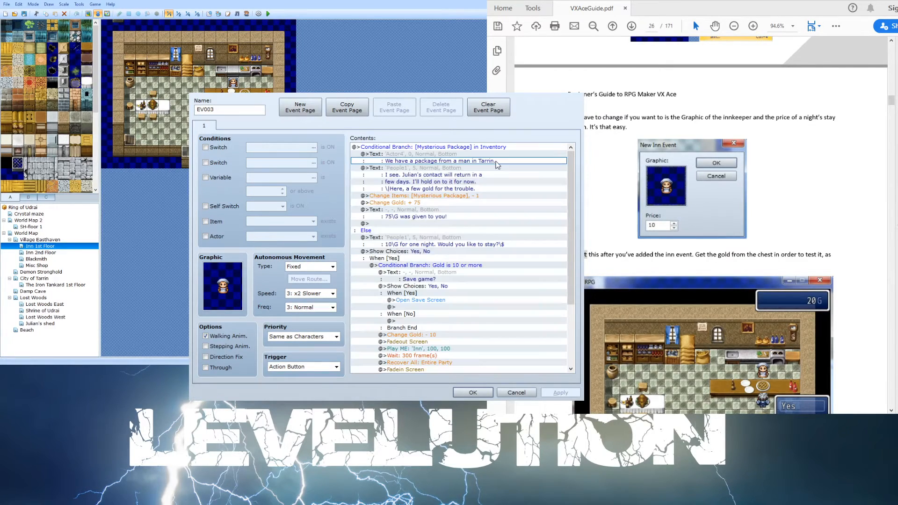
pyautogui.click(499, 152)
pyautogui.doubleClick(500, 148)
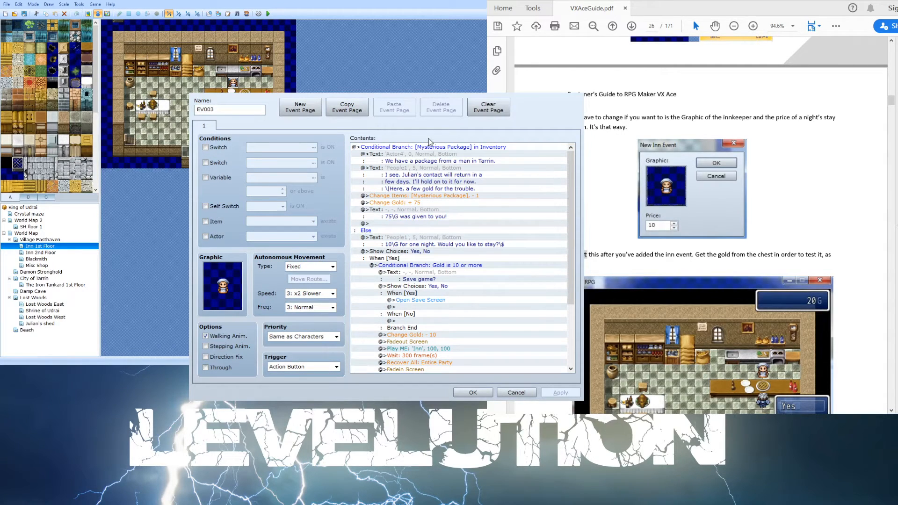
pyautogui.hotkey('ctrl', 'a')
pyautogui.click(497, 162)
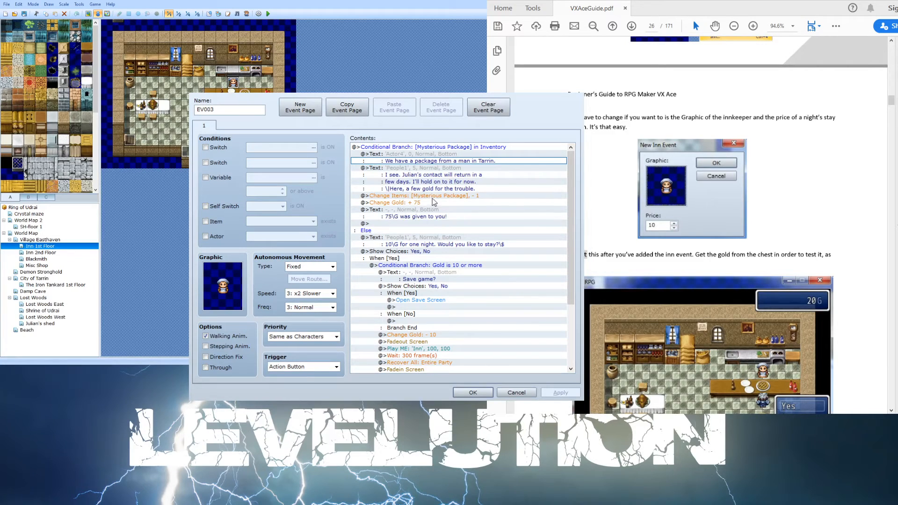
pyautogui.click(464, 224)
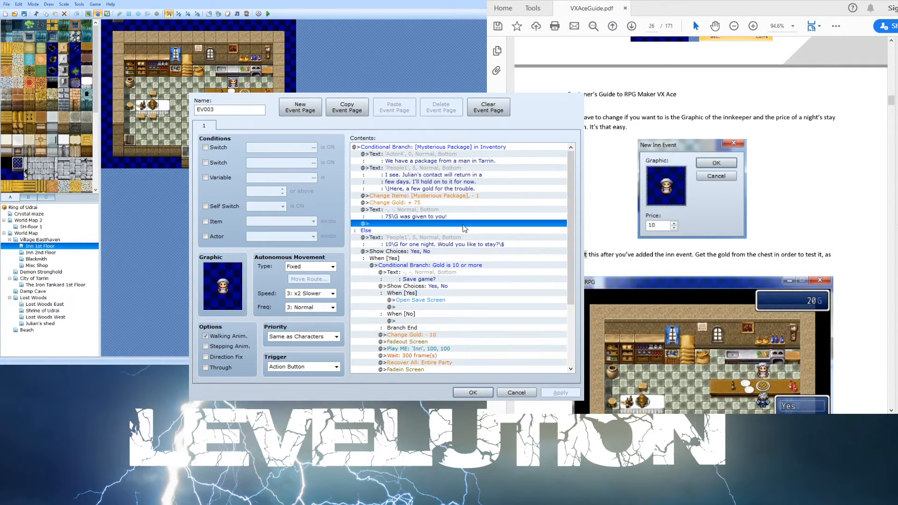
pyautogui.click(489, 252)
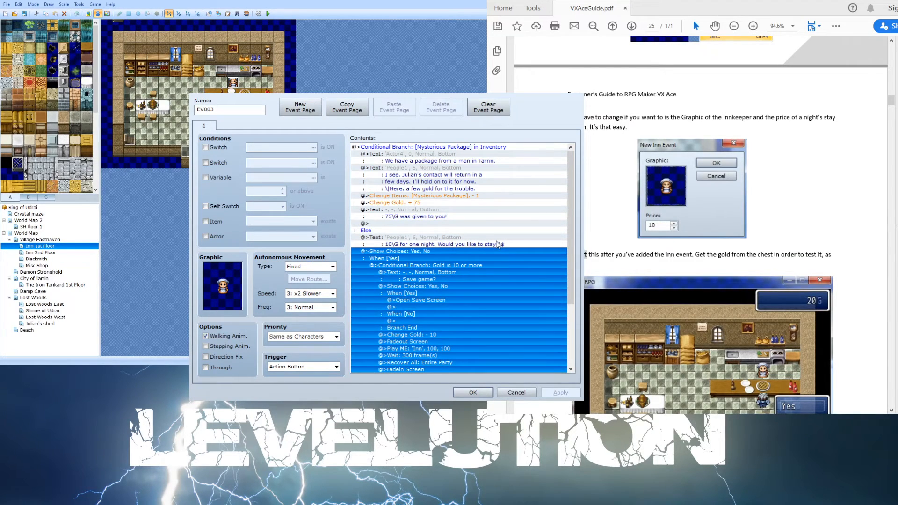
pyautogui.scroll(-4, 497, 243)
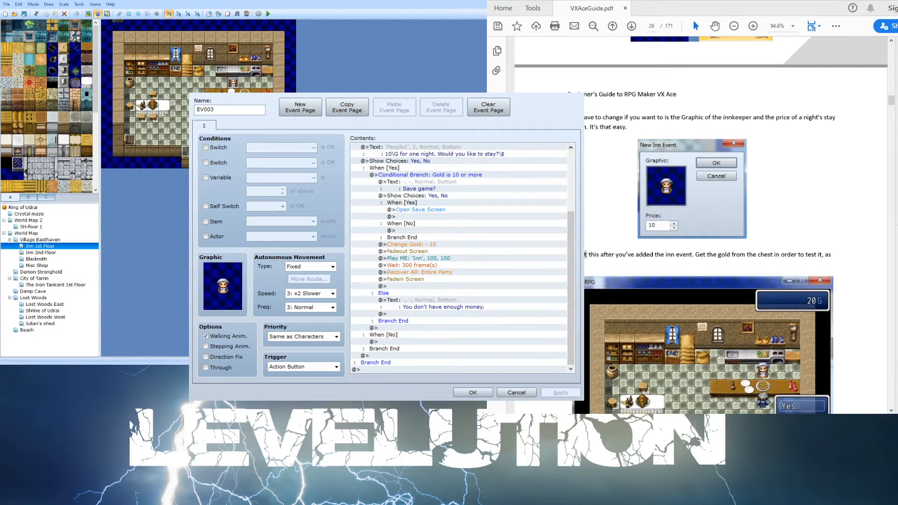
# - Close the innkeeper event and read the guide's Dialogue section on creating an event with a face graphic and text
pyautogui.click(718, 52)
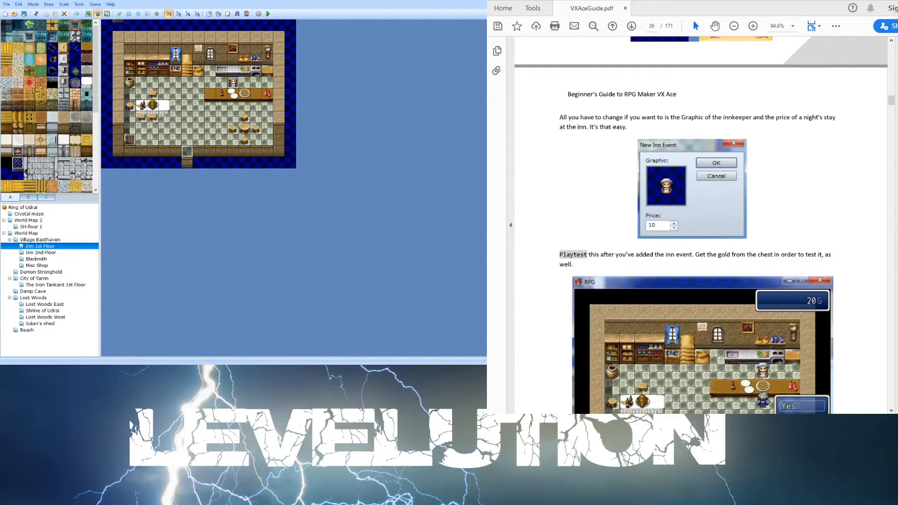
pyautogui.scroll(-10, 634, 242)
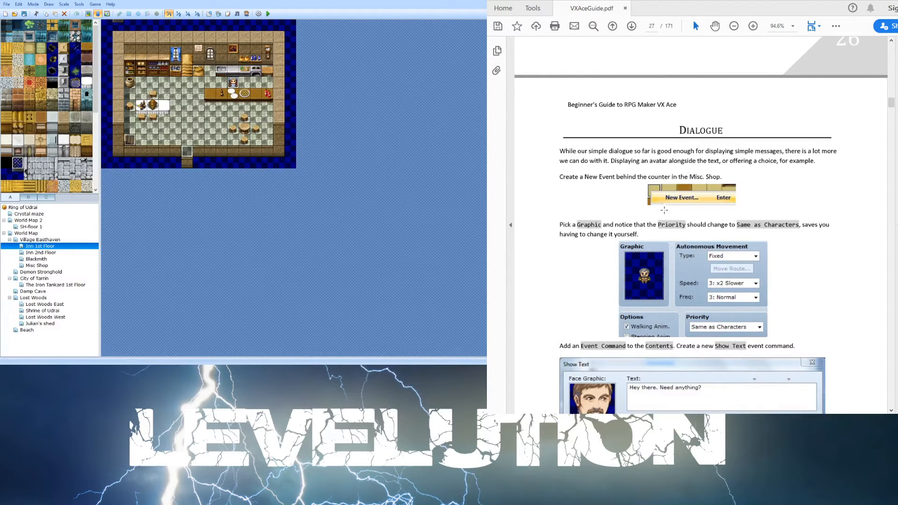
pyautogui.scroll(-3, 663, 214)
pyautogui.scroll(-2, 663, 213)
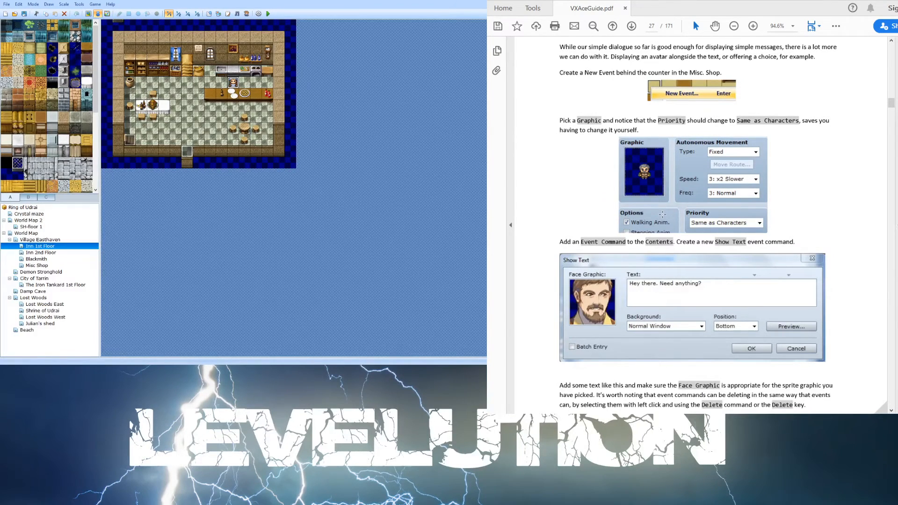
pyautogui.scroll(-2, 663, 215)
pyautogui.scroll(-3, 661, 217)
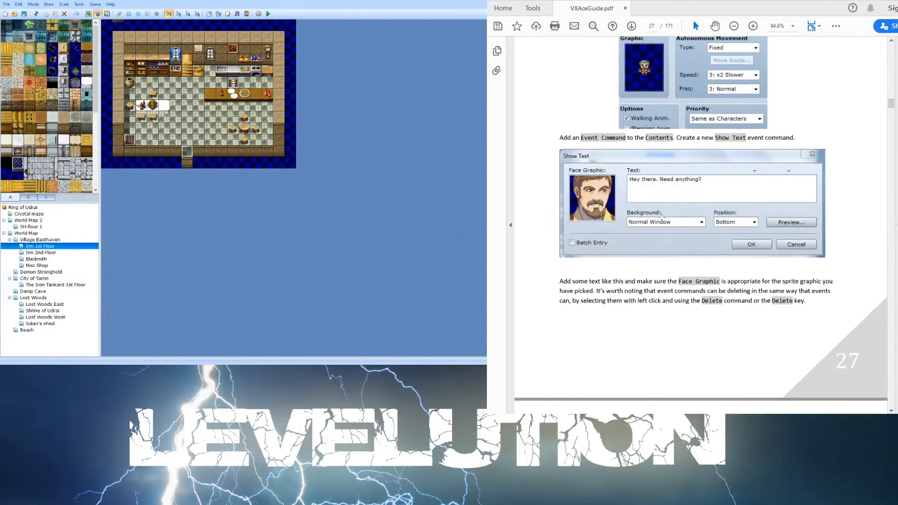
pyautogui.scroll(-2, 661, 217)
pyautogui.scroll(-8, 661, 217)
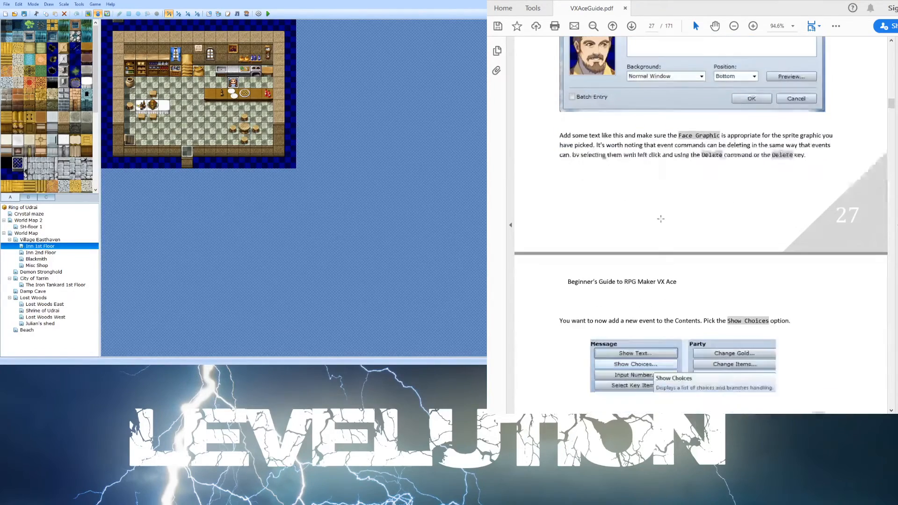
pyautogui.scroll(14, 655, 243)
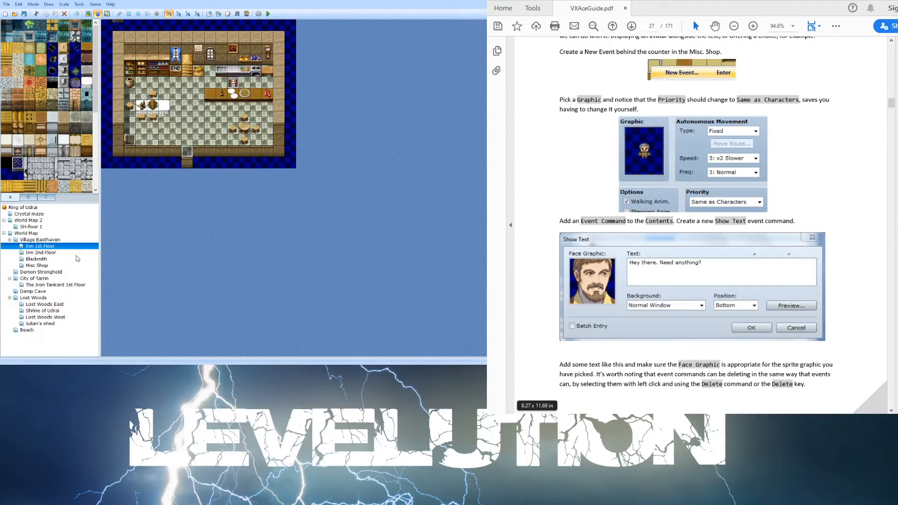
# - Create a new event behind the Blacksmith's counter with a People4 skeleton graphic and the text 'Sorry I am all out of stock today. \!Please leave.'
pyautogui.click(39, 259)
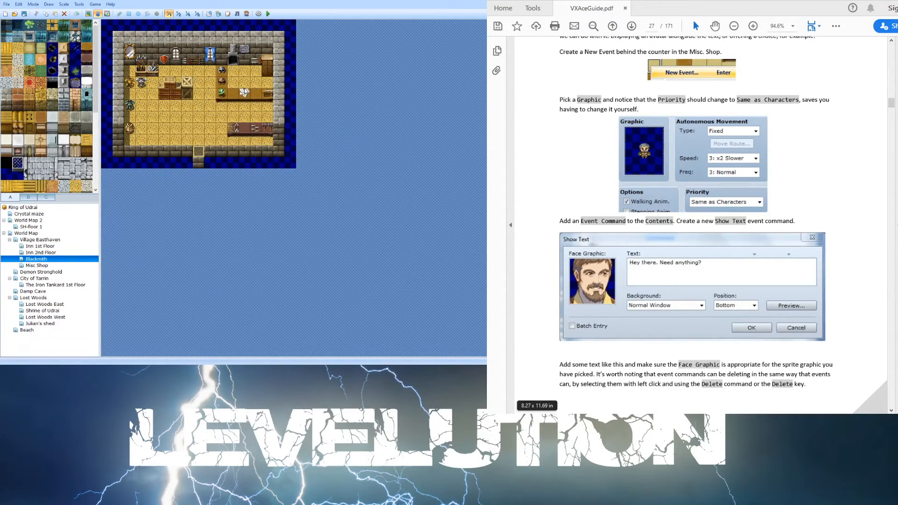
pyautogui.click(244, 83)
pyautogui.click(260, 84)
pyautogui.click(89, 14)
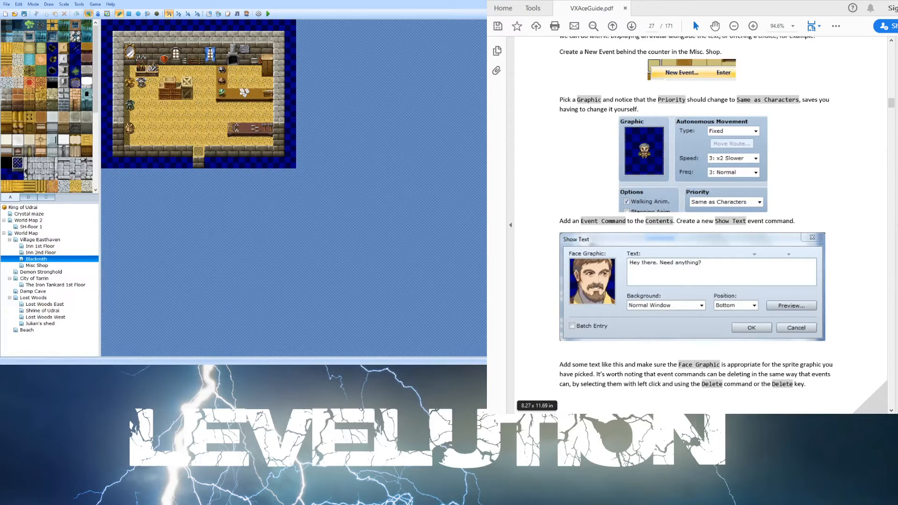
pyautogui.scroll(2, 668, 240)
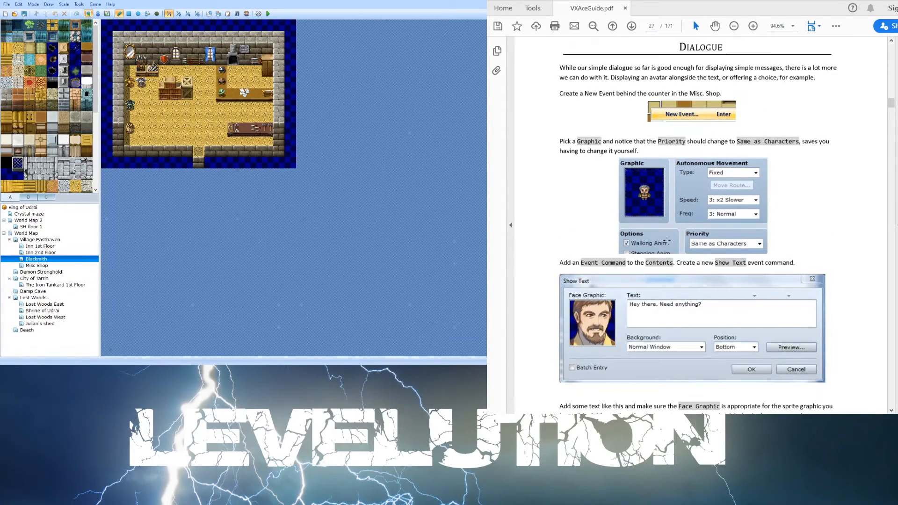
pyautogui.scroll(-15, 664, 243)
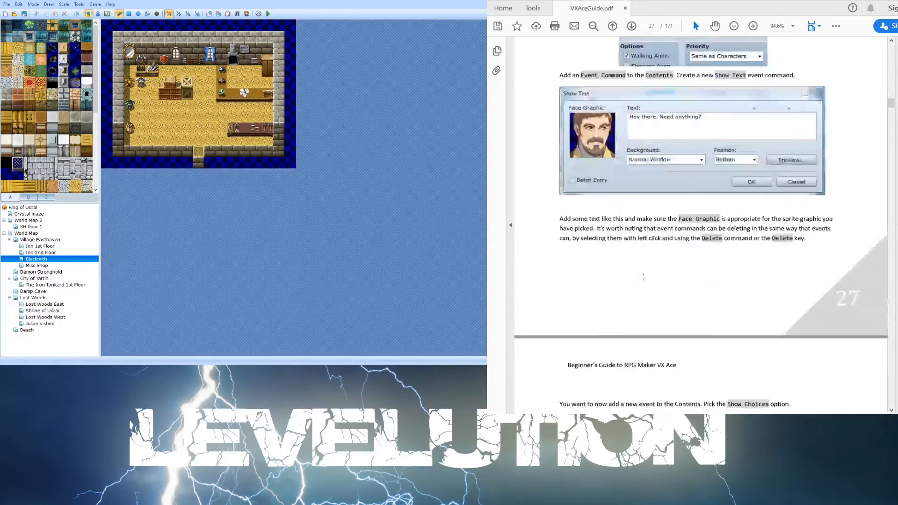
pyautogui.scroll(-10, 640, 280)
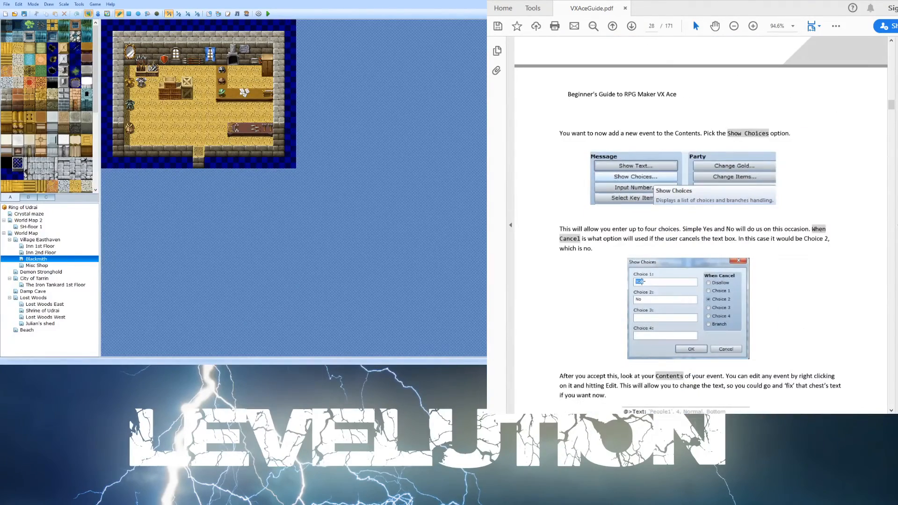
pyautogui.scroll(20, 638, 286)
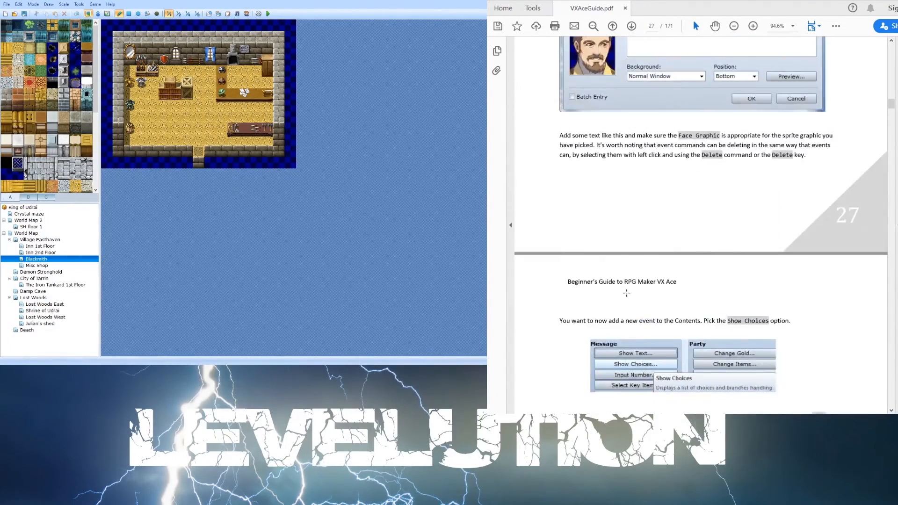
pyautogui.scroll(6, 627, 291)
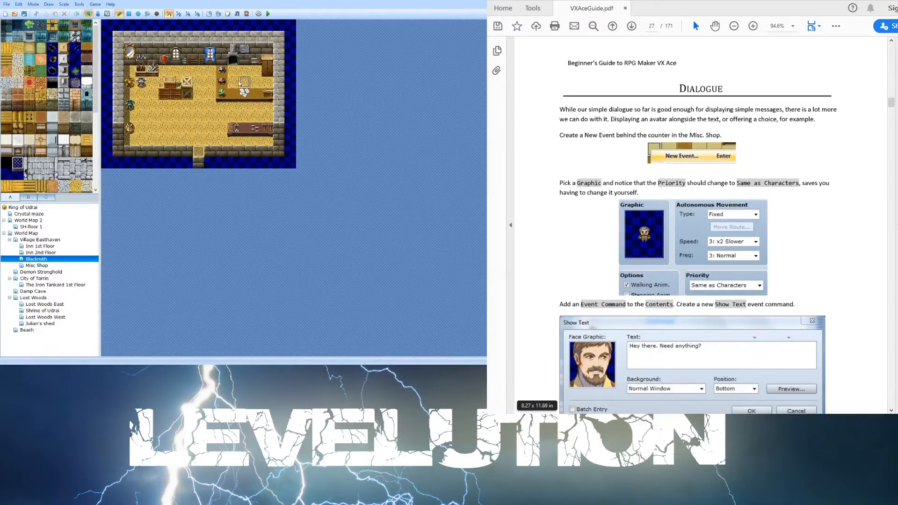
pyautogui.click(97, 14)
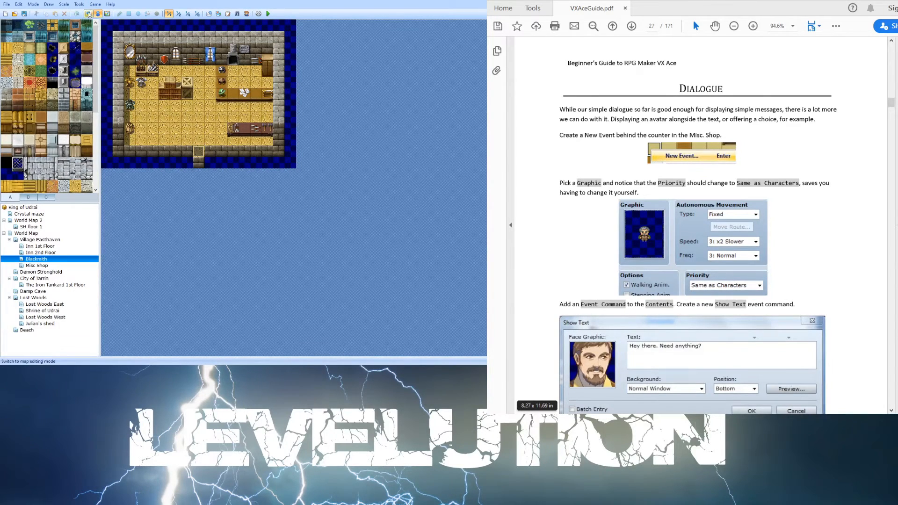
pyautogui.click(88, 14)
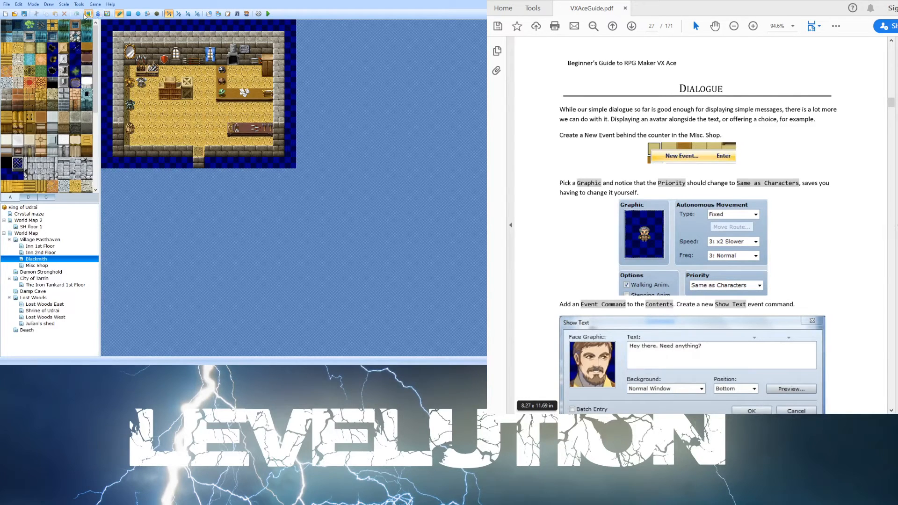
pyautogui.click(98, 13)
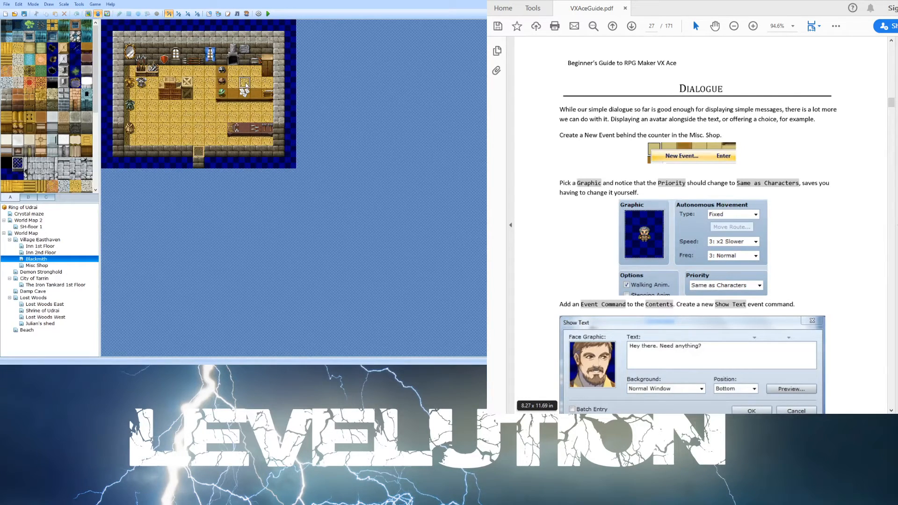
pyautogui.press('Return')
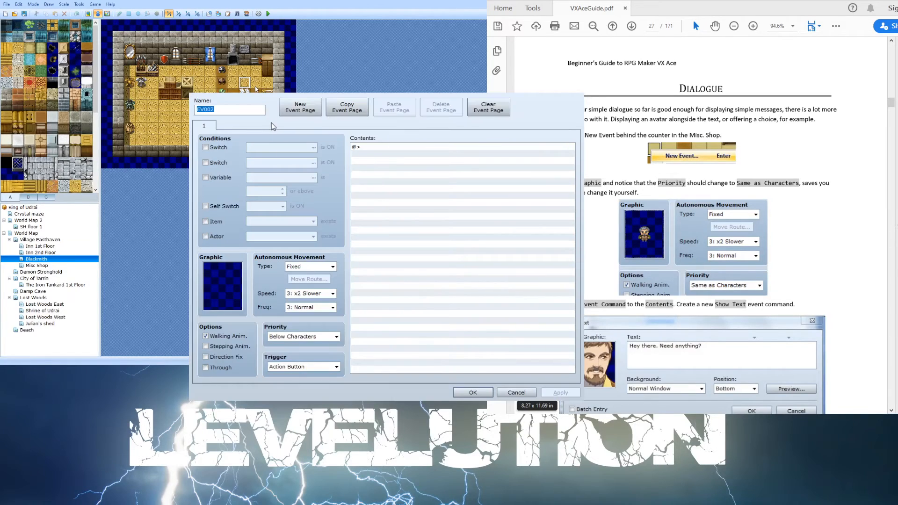
pyautogui.click(219, 280)
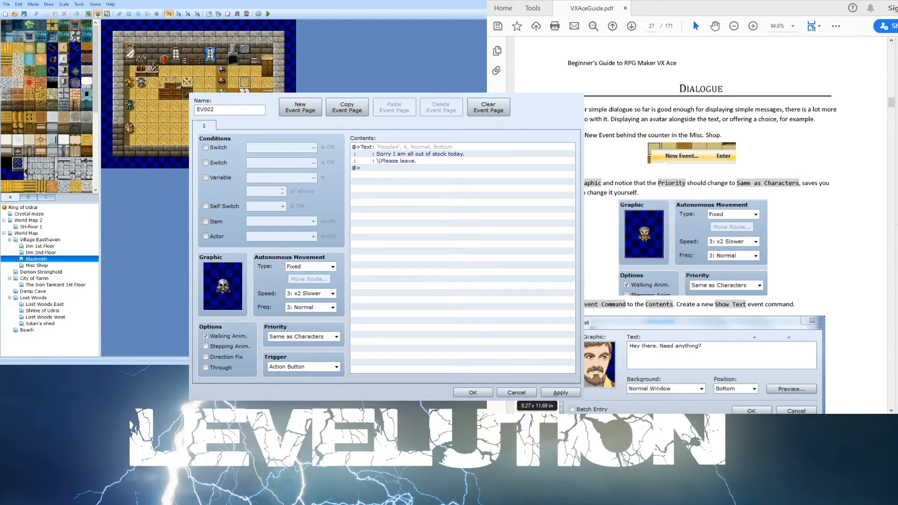
# - Read the guide's Show Choices and Shops sections about branching dialogue and Shop Processing
pyautogui.scroll(-3, 672, 256)
pyautogui.scroll(-3, 672, 256)
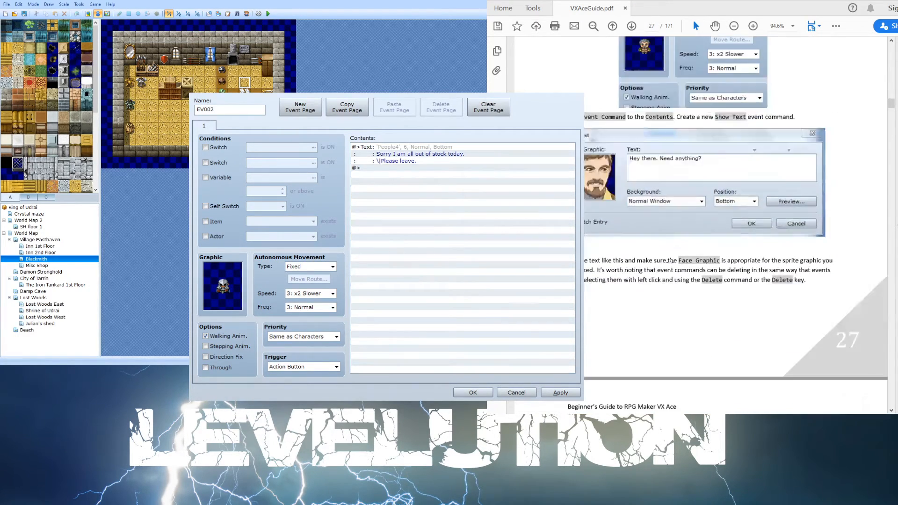
pyautogui.scroll(-15, 670, 262)
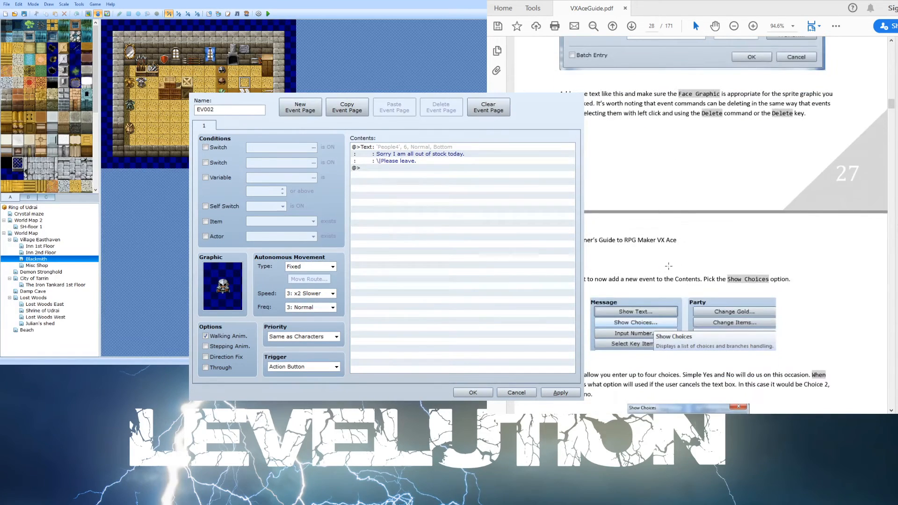
pyautogui.scroll(-5, 667, 269)
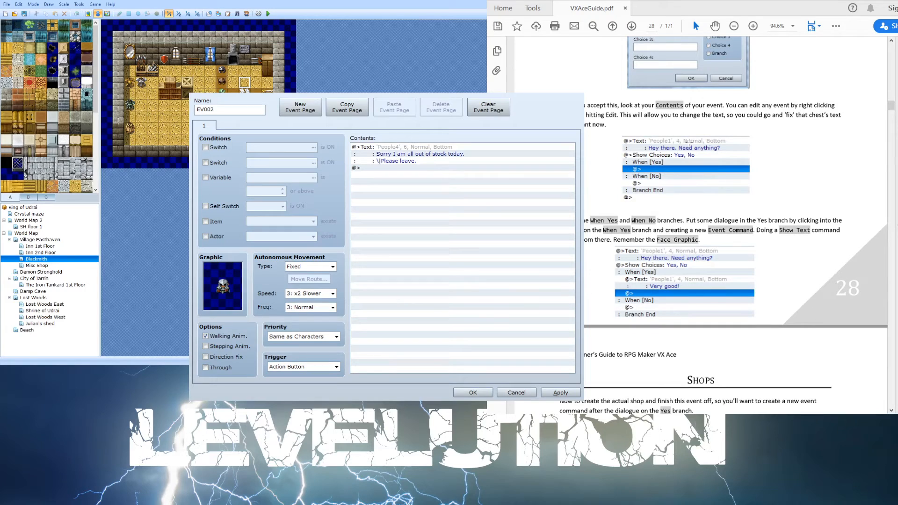
pyautogui.scroll(-9, 672, 172)
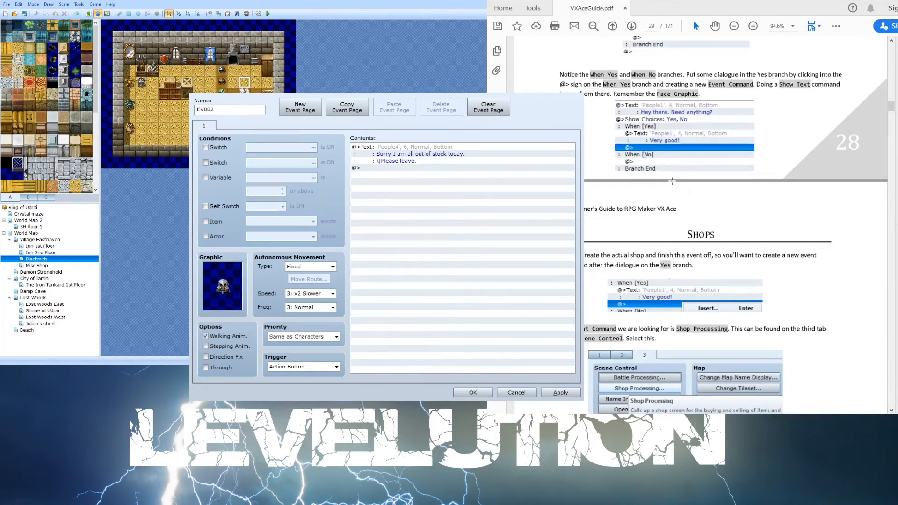
pyautogui.scroll(-3, 666, 185)
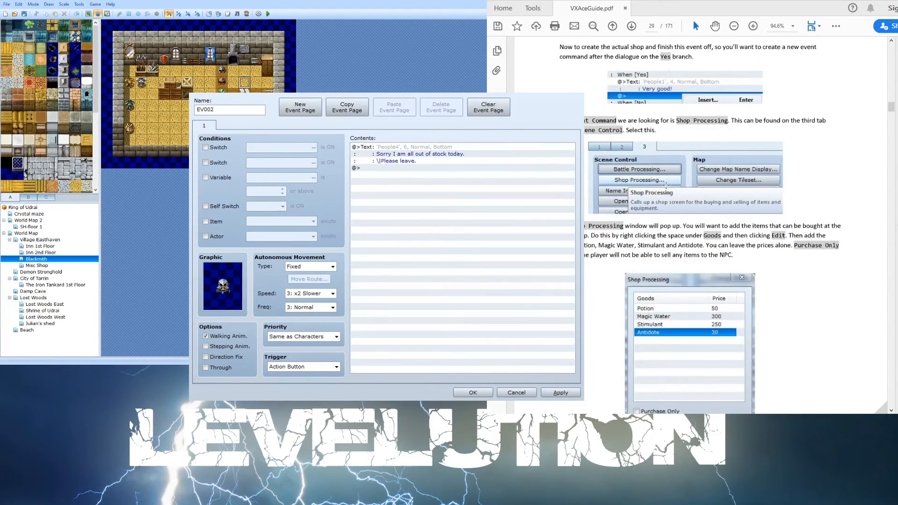
pyautogui.scroll(-3, 667, 185)
pyautogui.scroll(3, 664, 182)
pyautogui.scroll(-1, 639, 197)
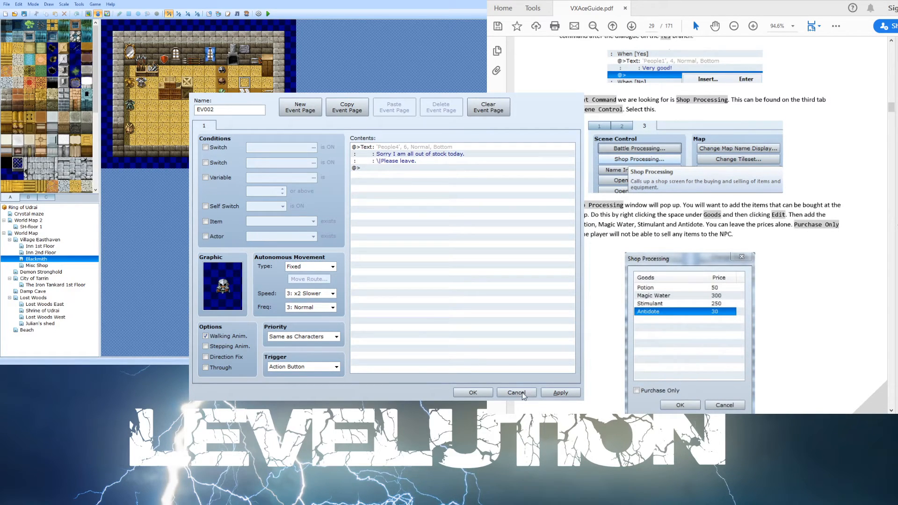
# - Apply and confirm the new Blacksmith event
pyautogui.click(496, 396)
pyautogui.click(555, 396)
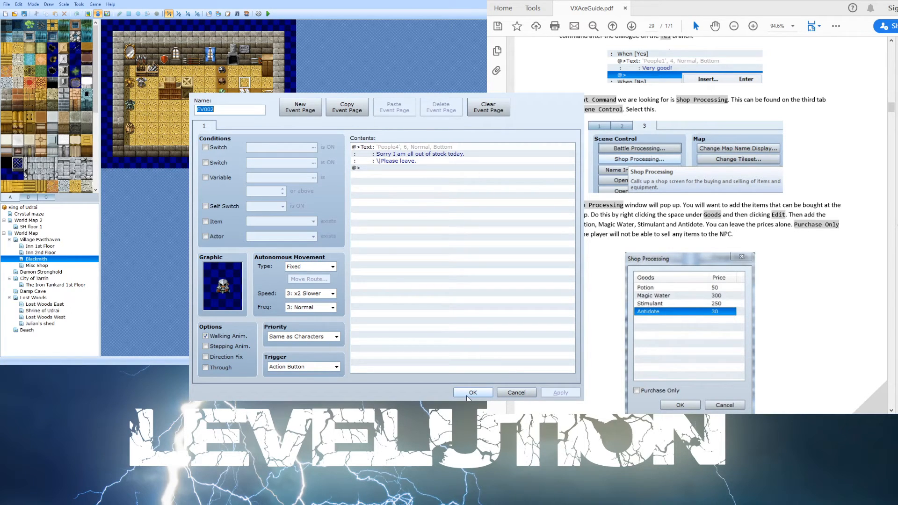
pyautogui.click(469, 393)
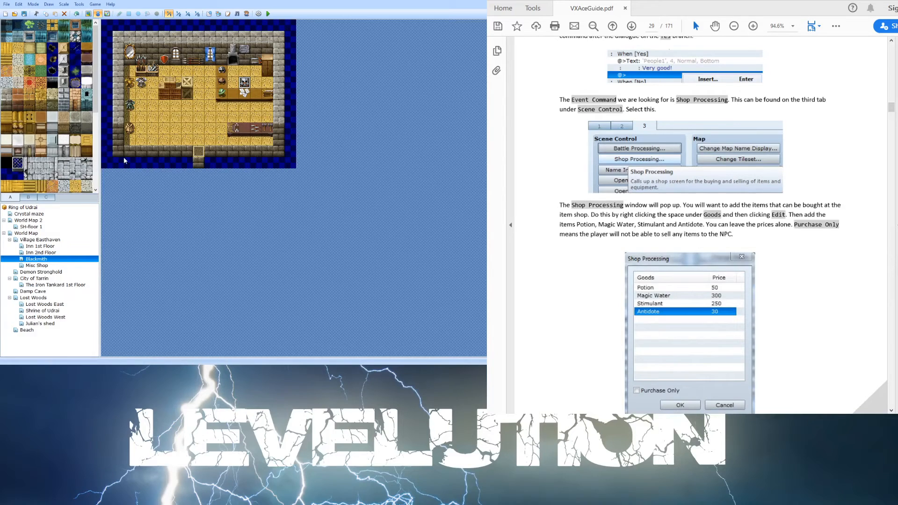
# - Open the shopkeeper event on the Misc Shop map and select its Shop Processing command to compare with the guide
pyautogui.click(65, 246)
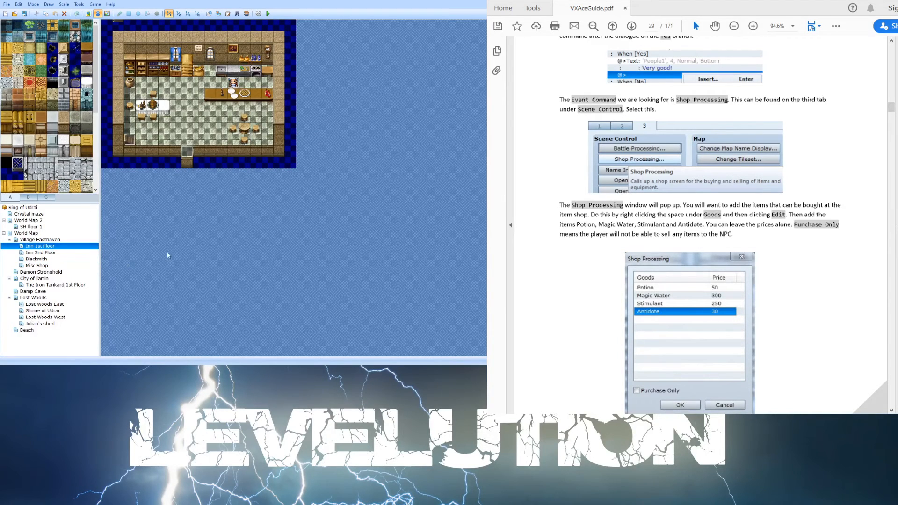
pyautogui.click(41, 240)
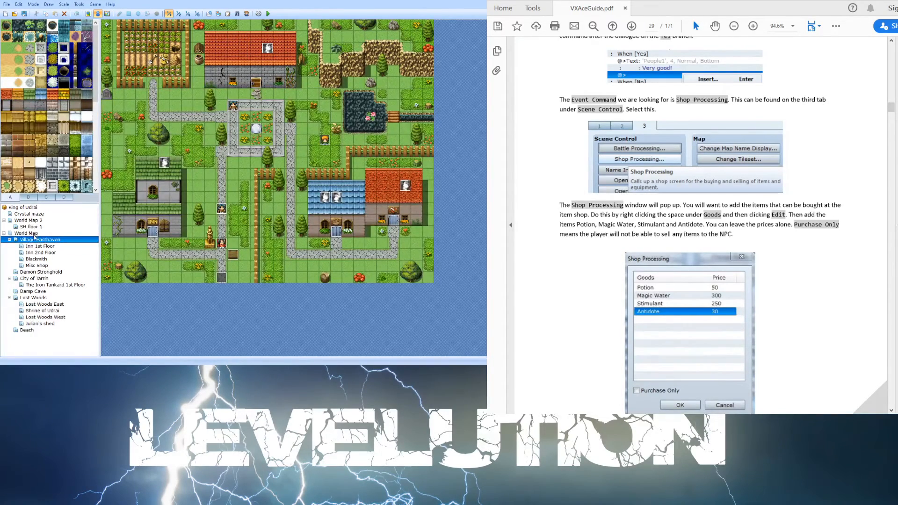
pyautogui.click(35, 233)
pyautogui.click(35, 239)
pyautogui.click(47, 247)
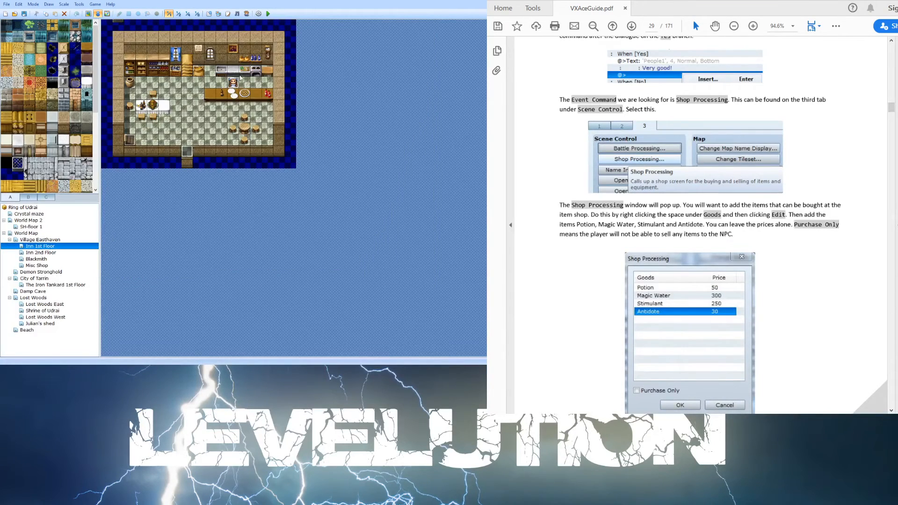
pyautogui.click(41, 265)
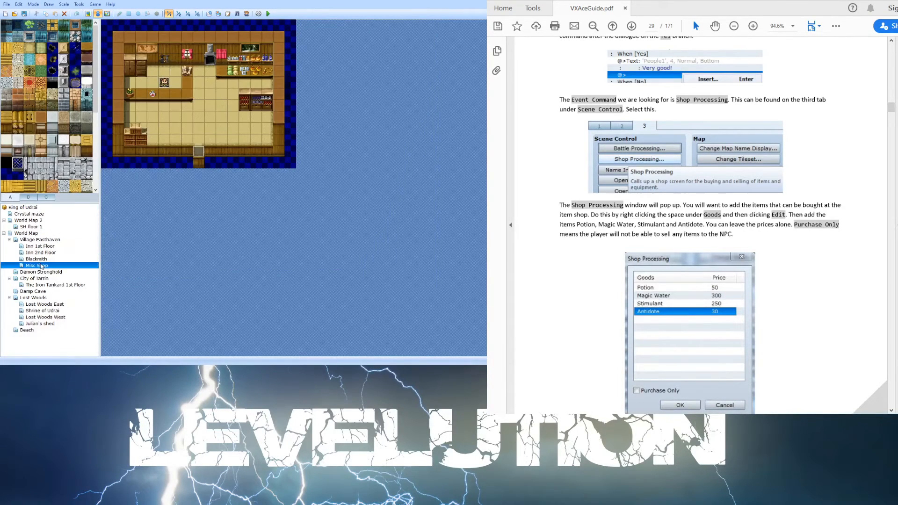
pyautogui.doubleClick(165, 83)
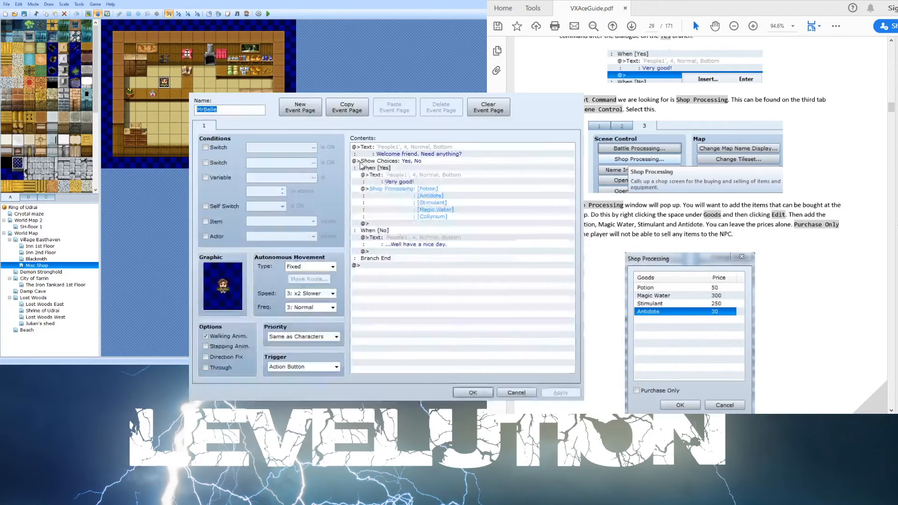
pyautogui.click(431, 199)
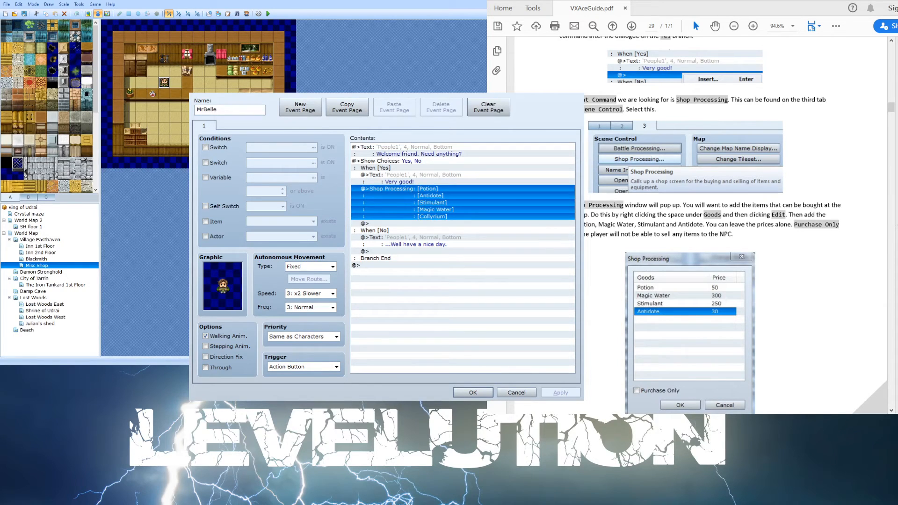
pyautogui.click(675, 308)
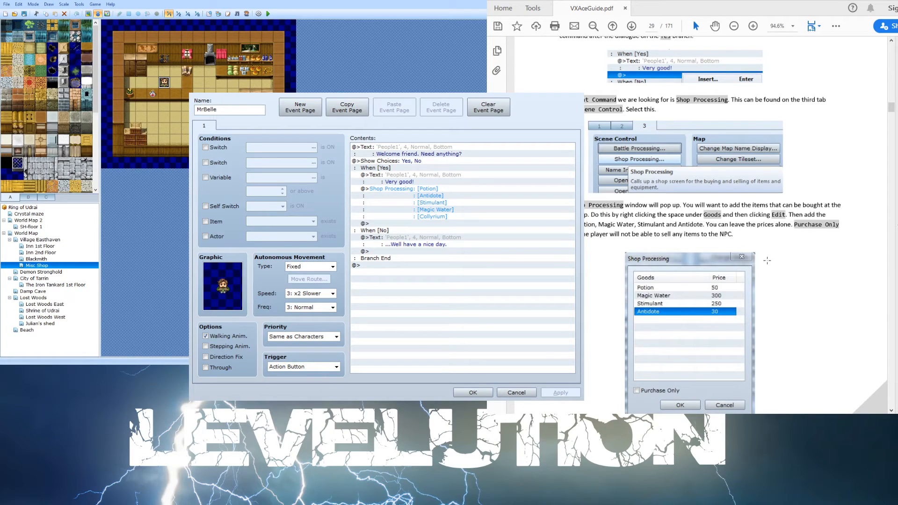
pyautogui.scroll(-1, 769, 249)
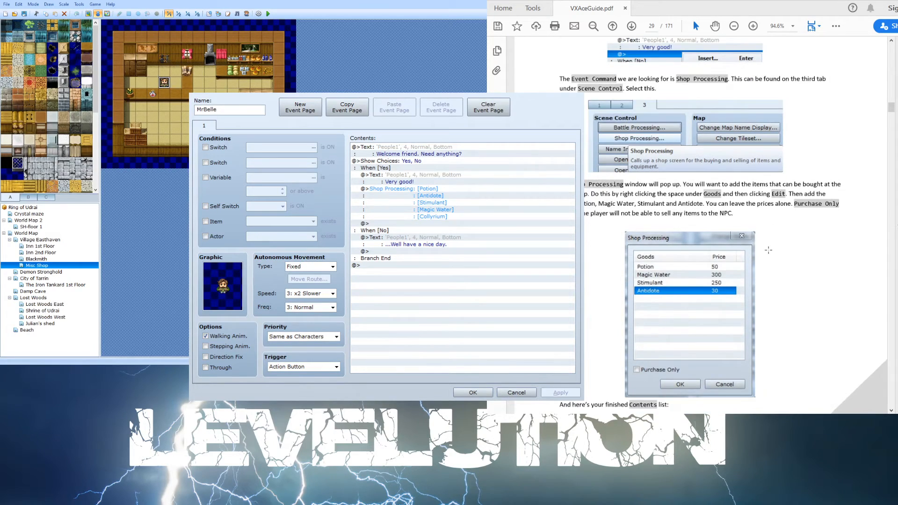
pyautogui.scroll(-2, 765, 254)
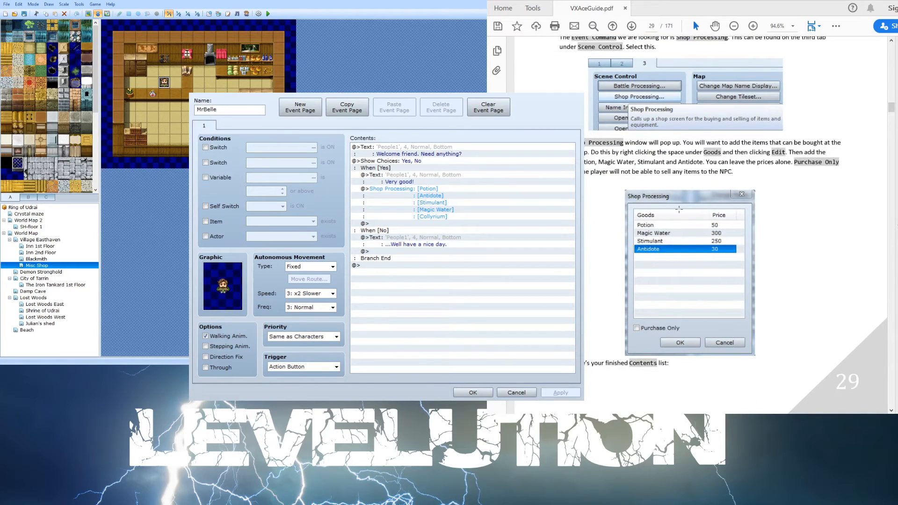
# - Read the guide's Text commands and Walking paths sections, then close the shopkeeper event dialog without changes
pyautogui.scroll(-3, 702, 248)
pyautogui.scroll(-5, 658, 240)
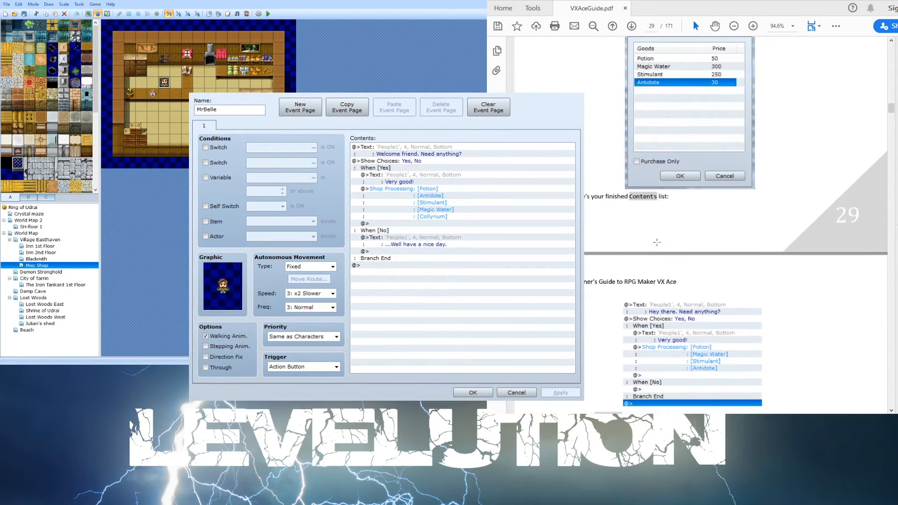
pyautogui.scroll(-6, 655, 239)
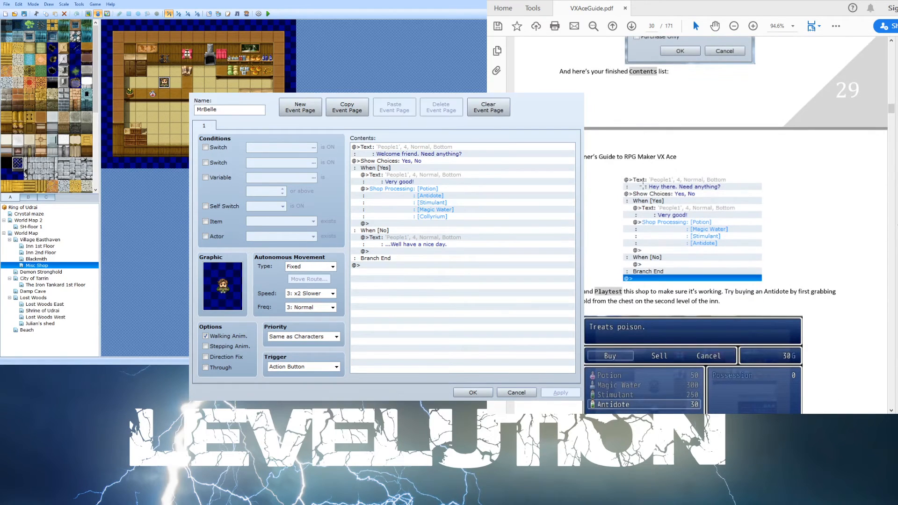
pyautogui.scroll(-13, 636, 251)
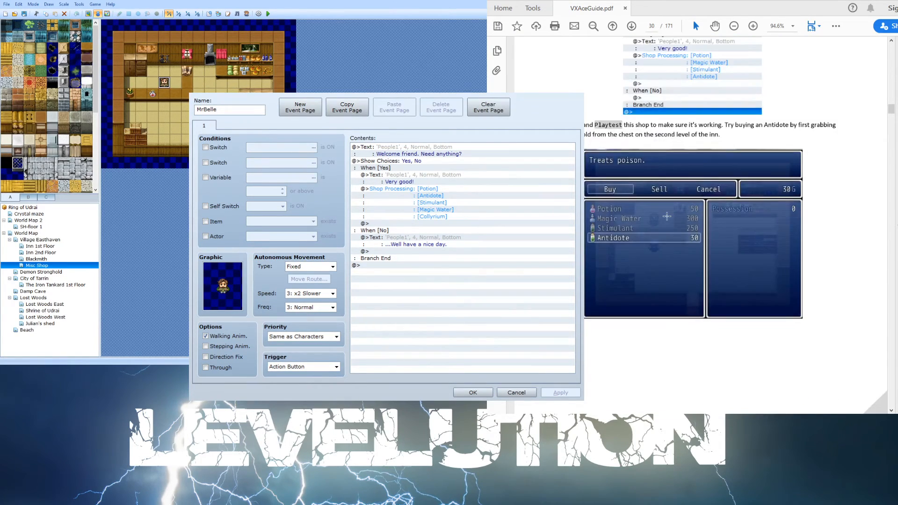
pyautogui.scroll(-3, 636, 252)
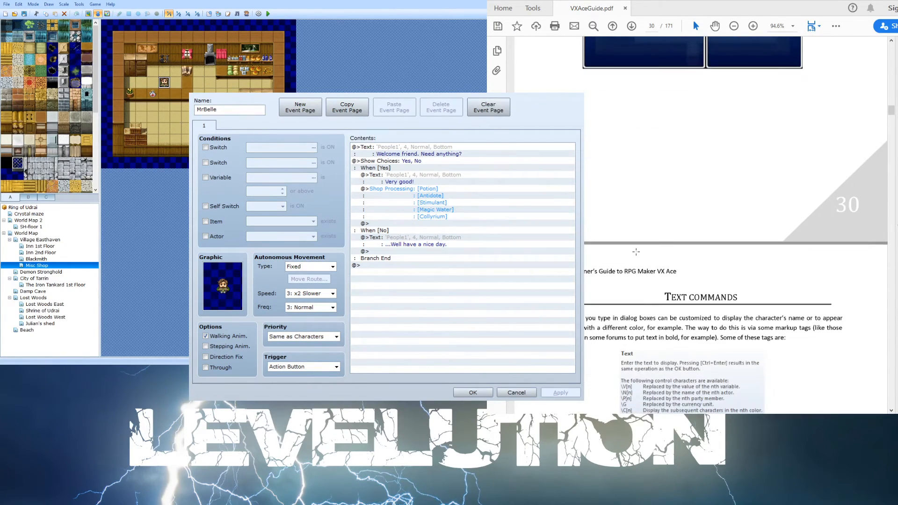
pyautogui.scroll(-5, 626, 256)
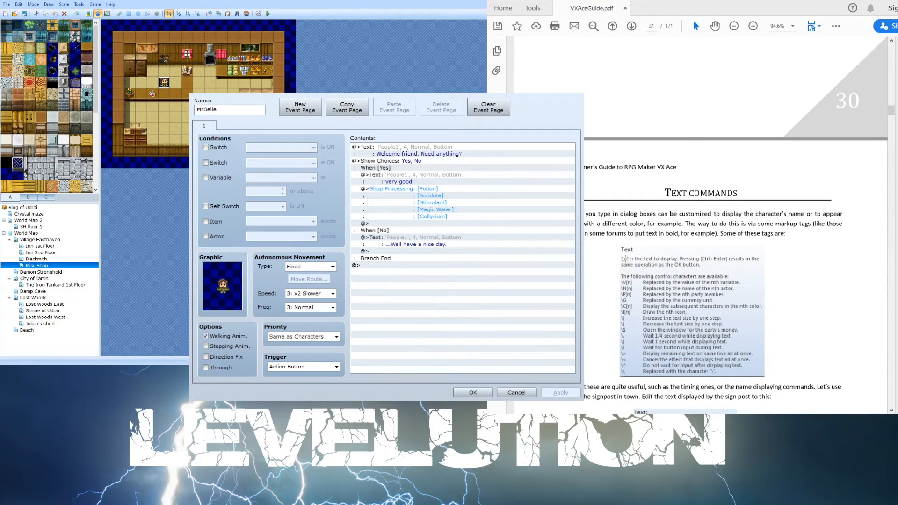
pyautogui.scroll(-2, 604, 247)
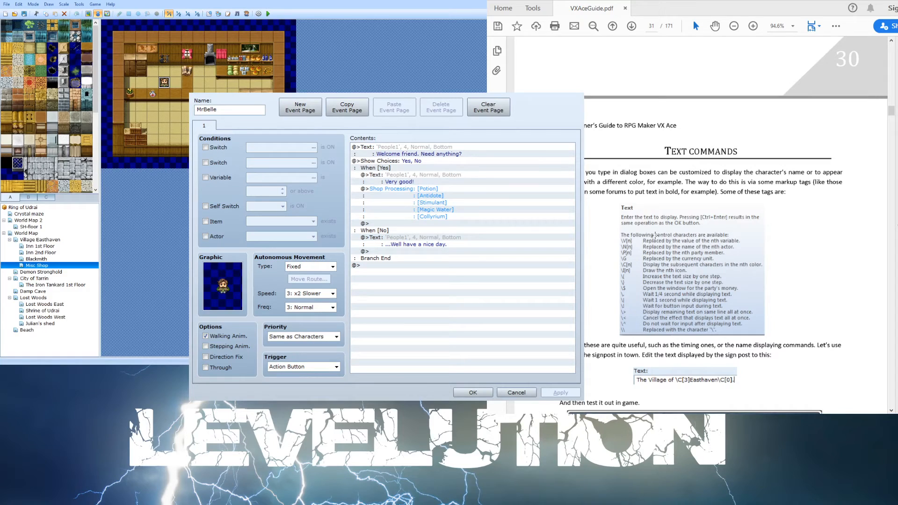
pyautogui.scroll(-2, 648, 255)
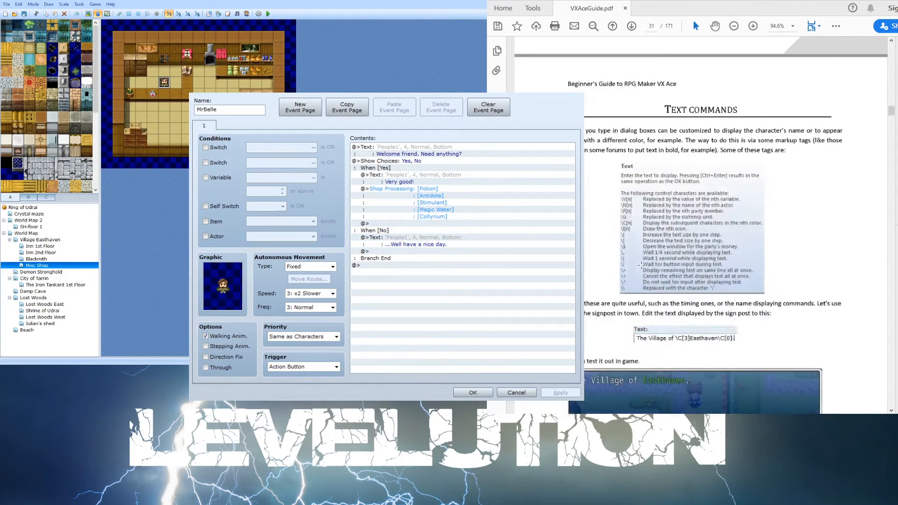
pyautogui.scroll(-2, 641, 265)
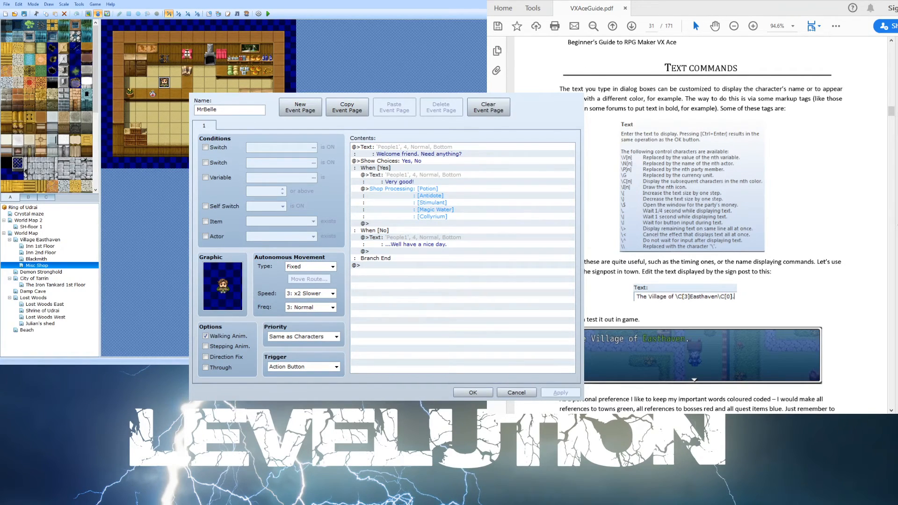
pyautogui.scroll(-5, 601, 101)
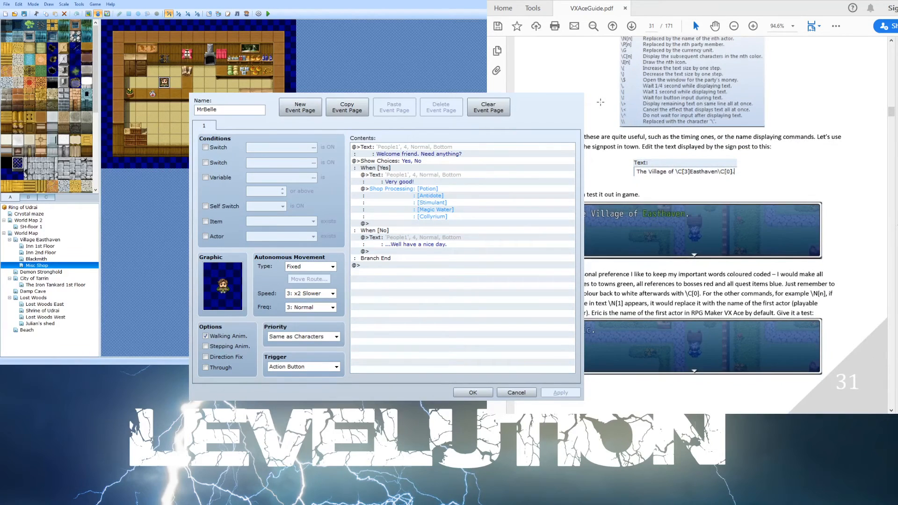
pyautogui.scroll(-2, 679, 143)
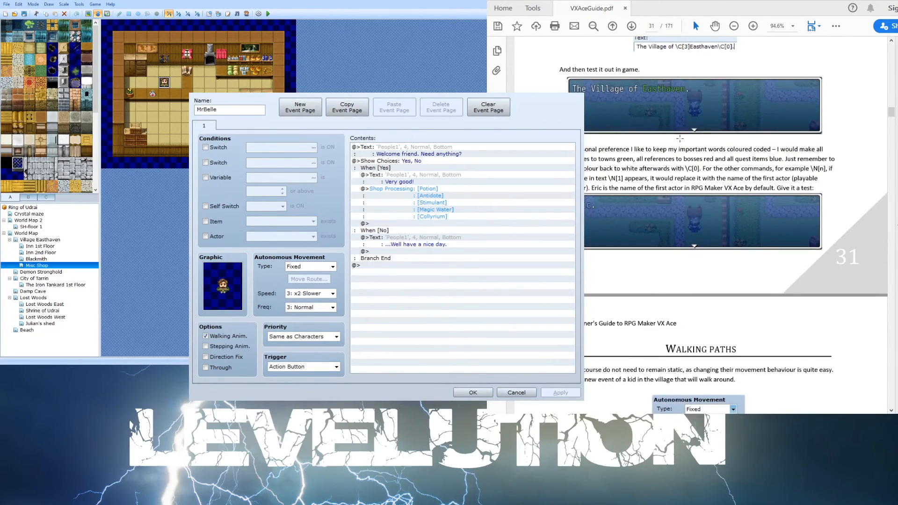
pyautogui.scroll(-8, 679, 141)
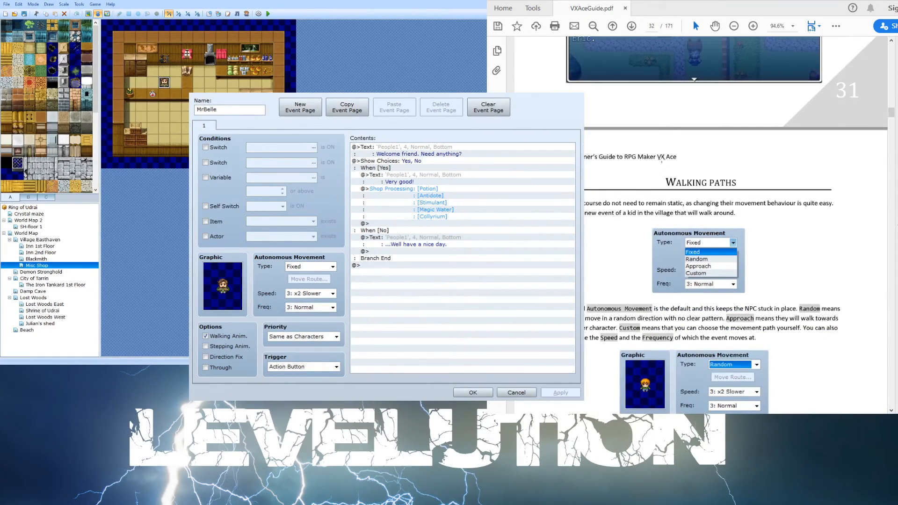
pyautogui.scroll(-1, 661, 172)
pyautogui.scroll(-1, 627, 177)
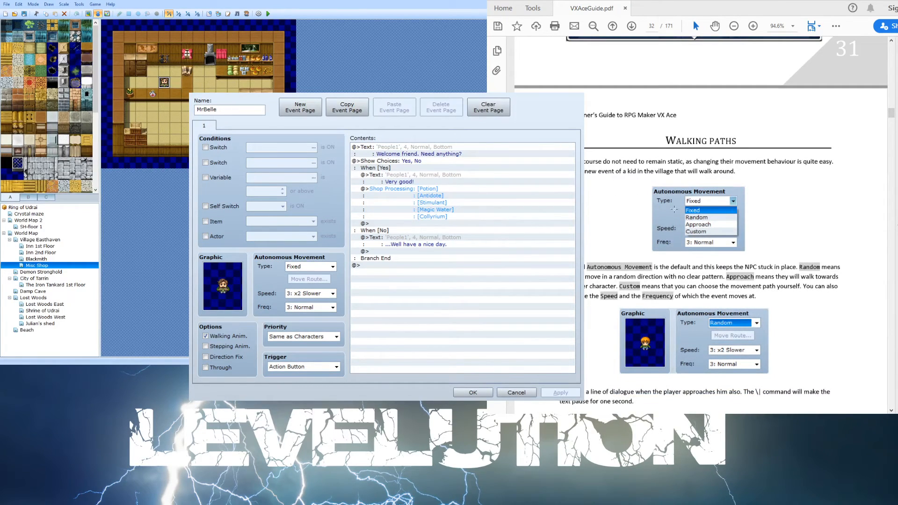
pyautogui.scroll(-1, 655, 202)
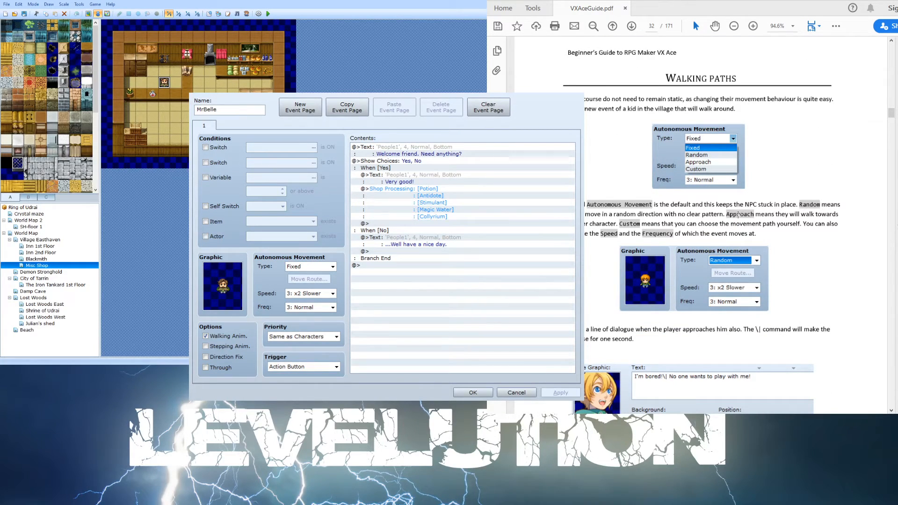
pyautogui.scroll(-1, 738, 214)
pyautogui.scroll(-1, 698, 190)
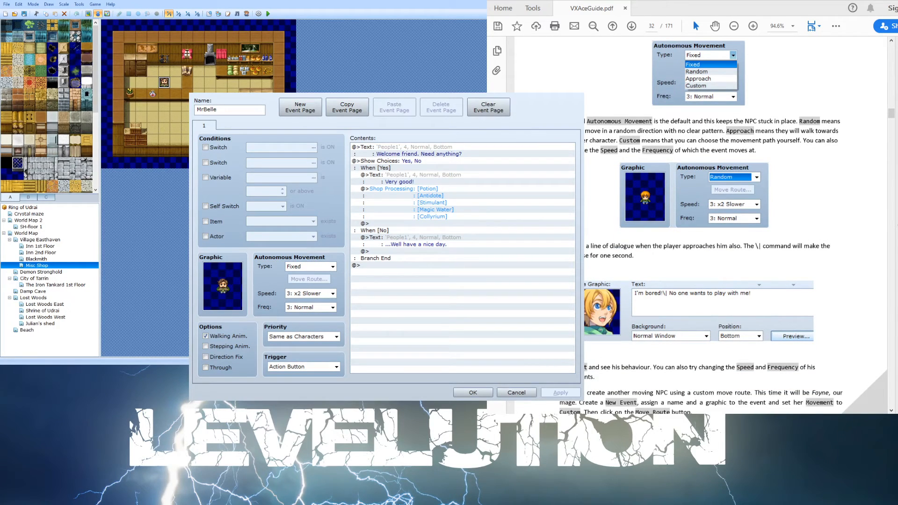
pyautogui.click(435, 209)
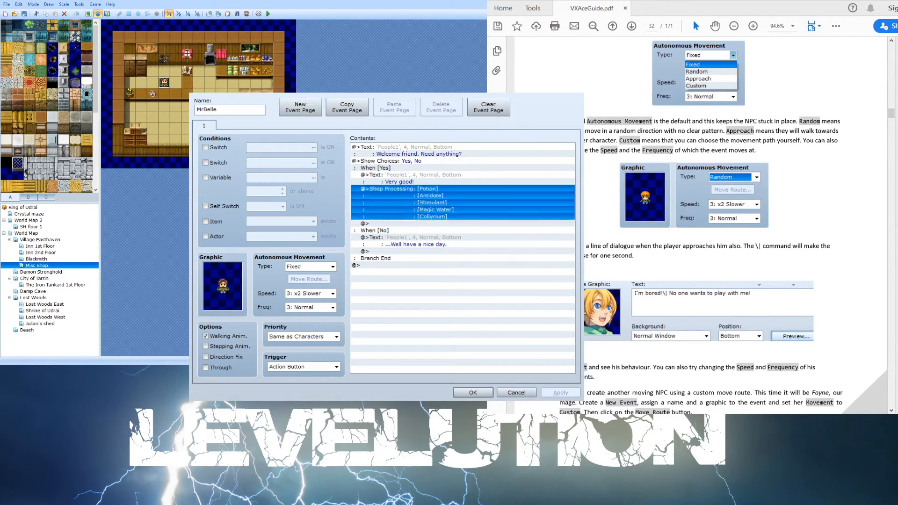
pyautogui.click(515, 392)
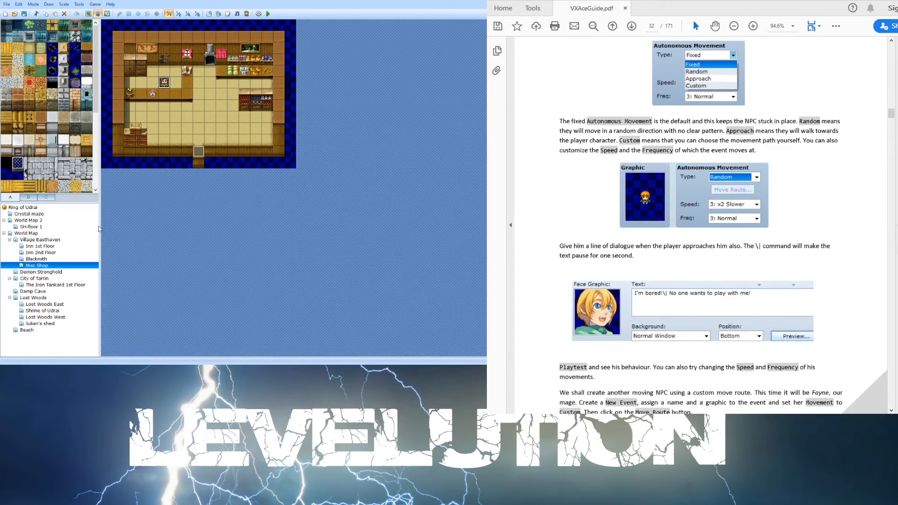
# - On the Village Easthaven map, set the wandering boy event's movement frequency to 4: Higher and confirm
pyautogui.click(56, 239)
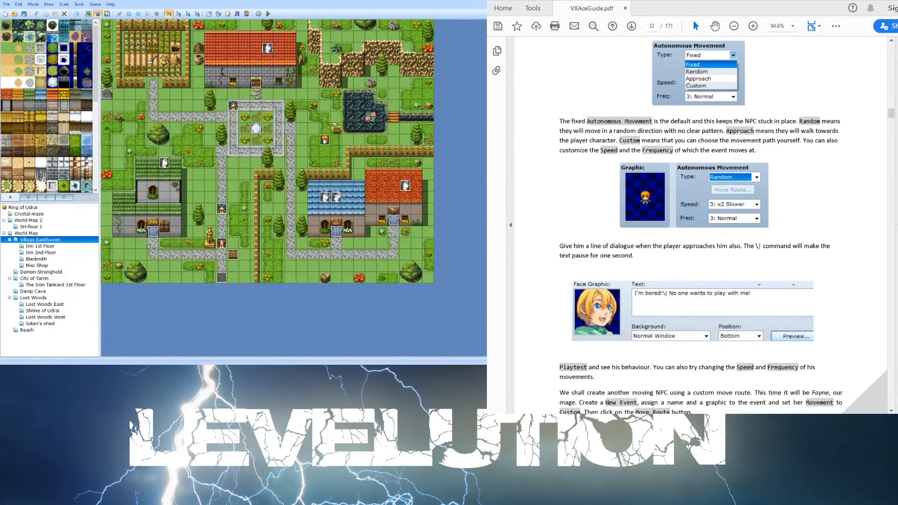
pyautogui.doubleClick(324, 140)
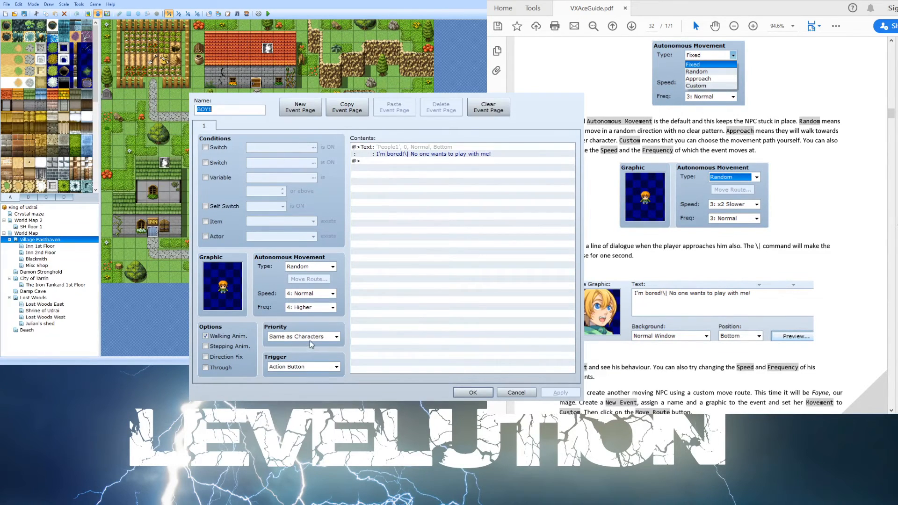
pyautogui.click(307, 311)
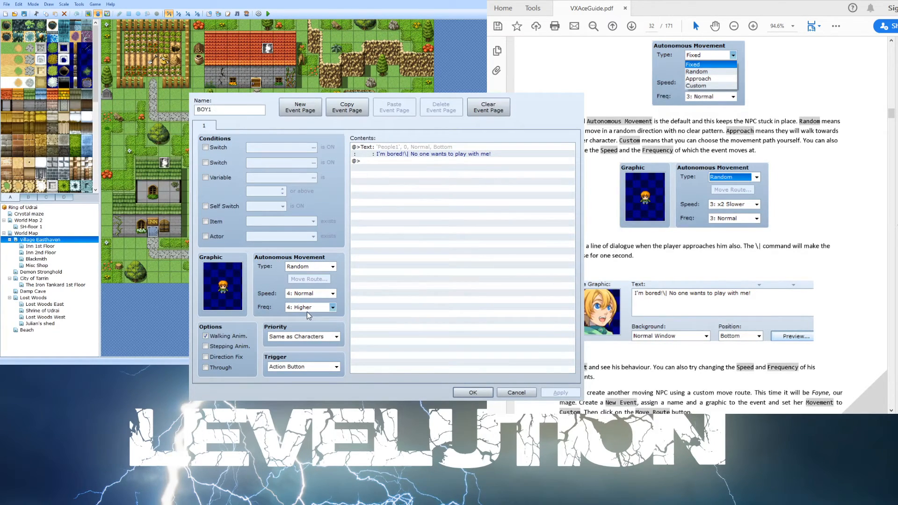
pyautogui.click(306, 339)
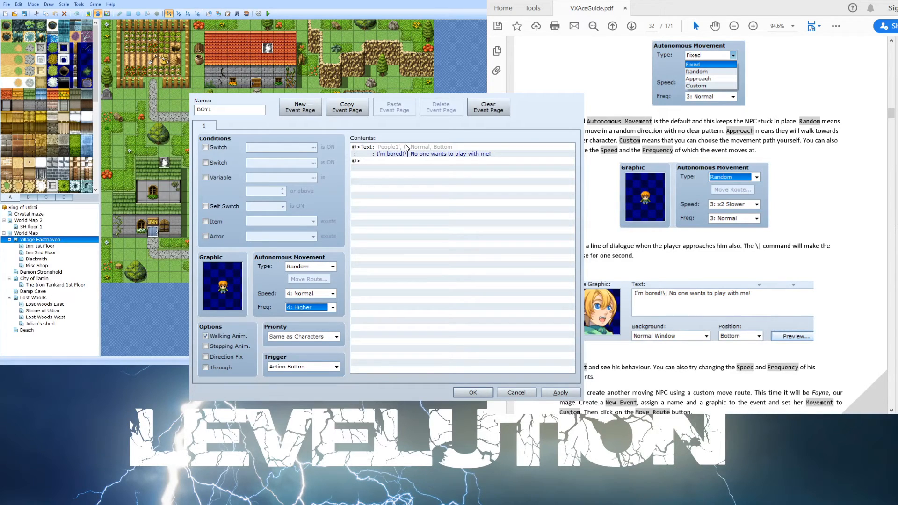
pyautogui.click(473, 392)
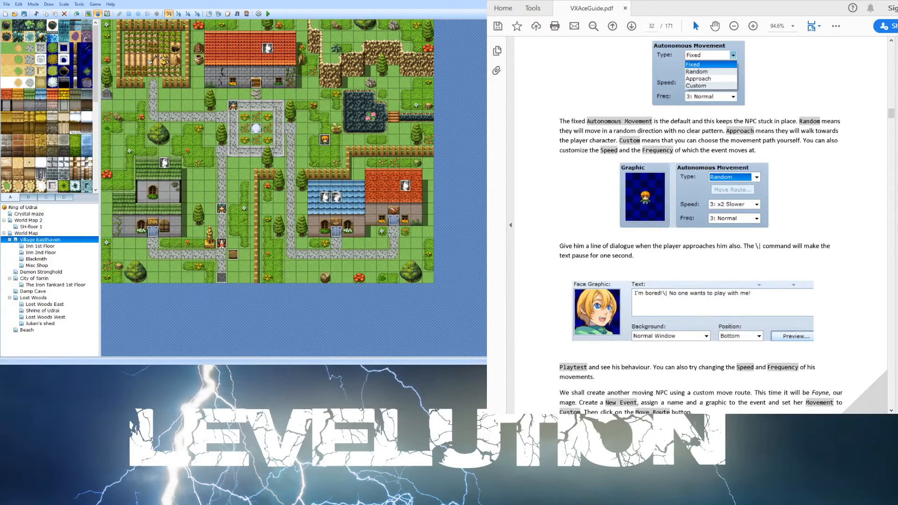
# - Read the guide's instructions for creating Fayne with a custom move route
pyautogui.scroll(-3, 703, 206)
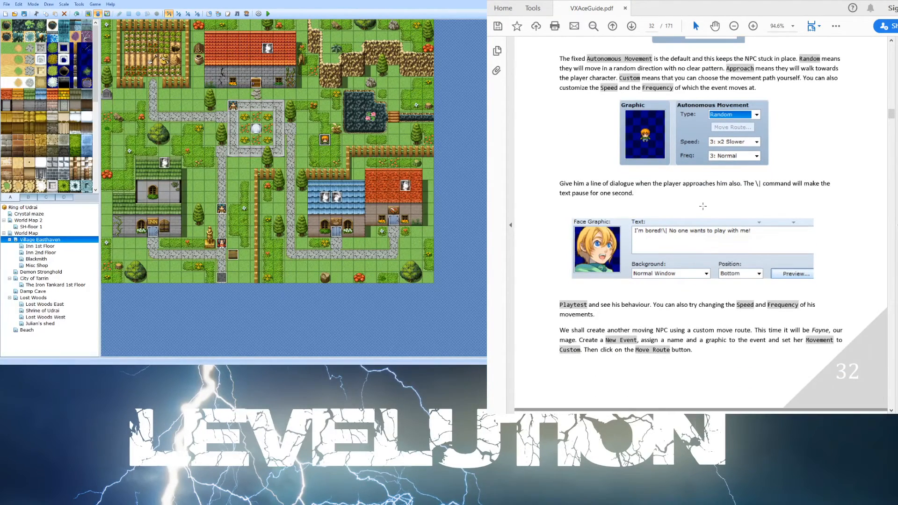
pyautogui.scroll(-2, 614, 230)
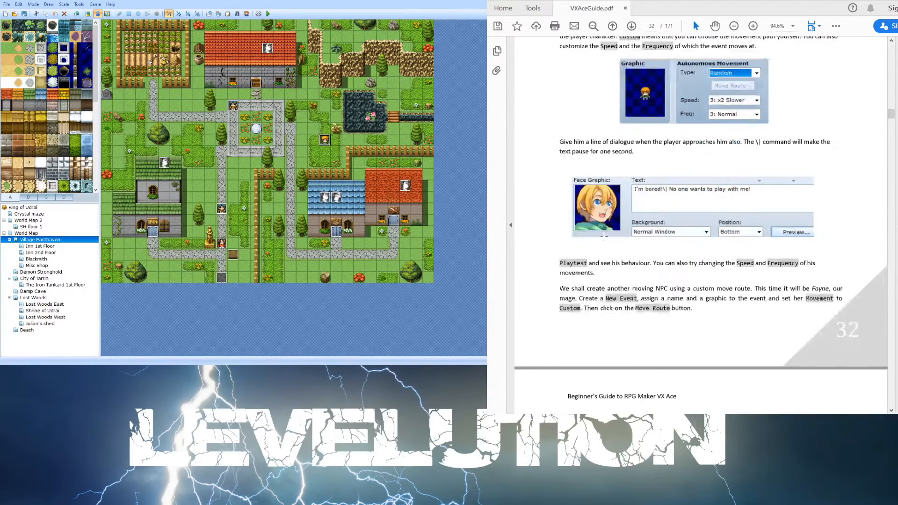
pyautogui.scroll(3, 605, 228)
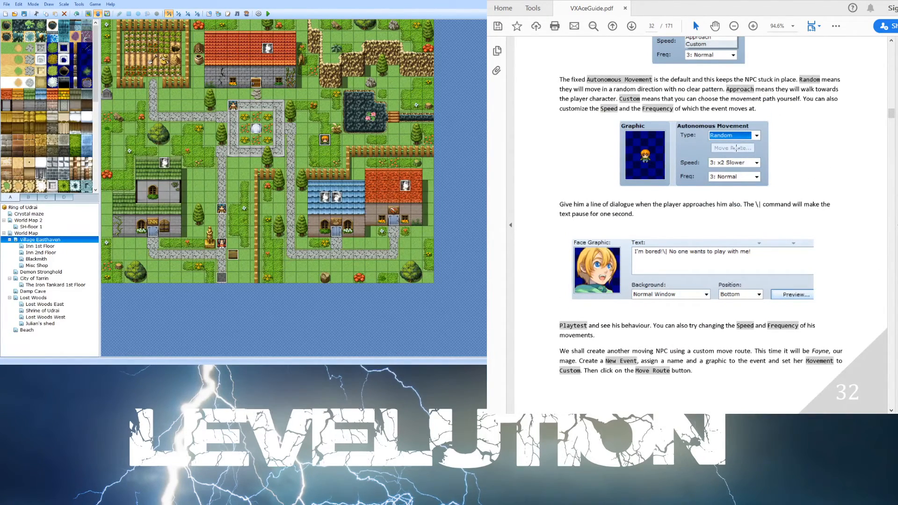
pyautogui.scroll(-6, 710, 148)
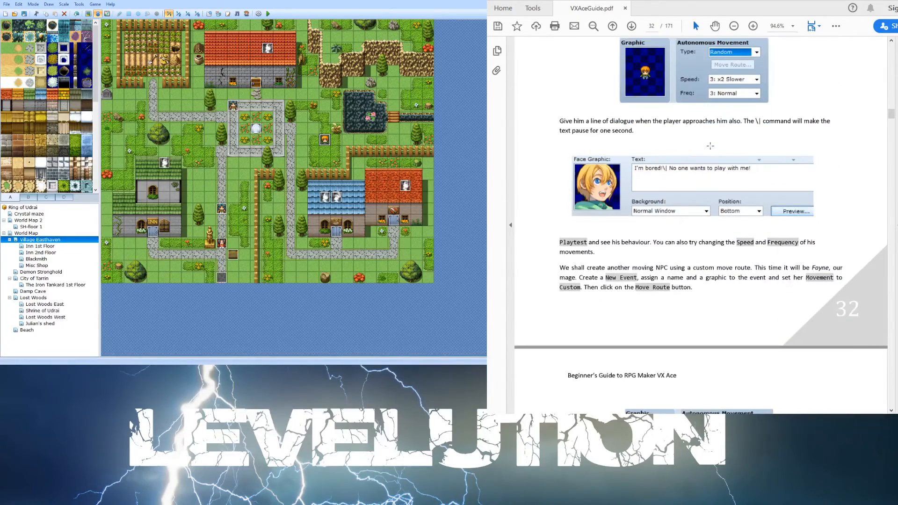
pyautogui.scroll(-6, 709, 146)
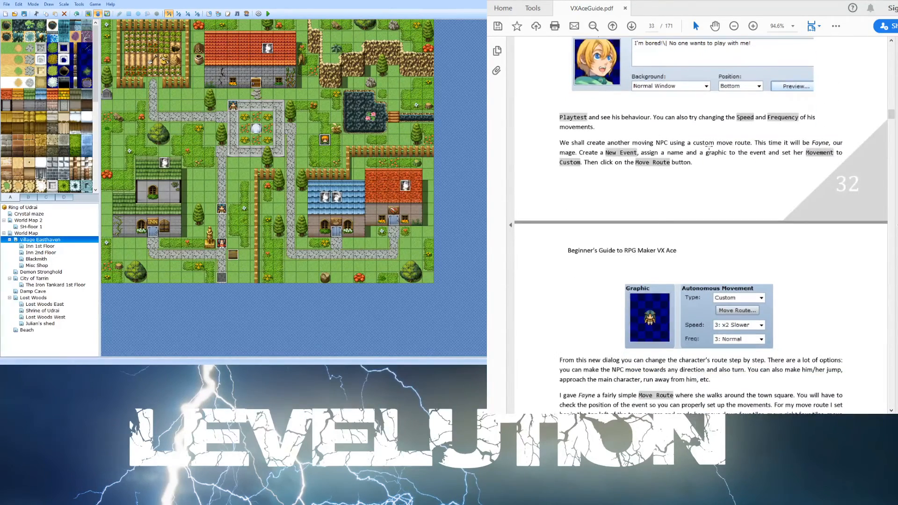
pyautogui.scroll(2, 706, 148)
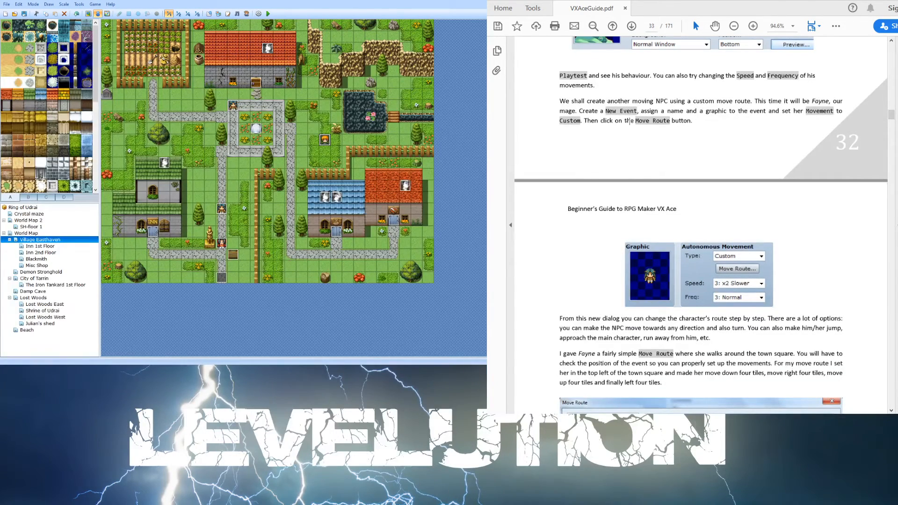
pyautogui.scroll(-5, 635, 151)
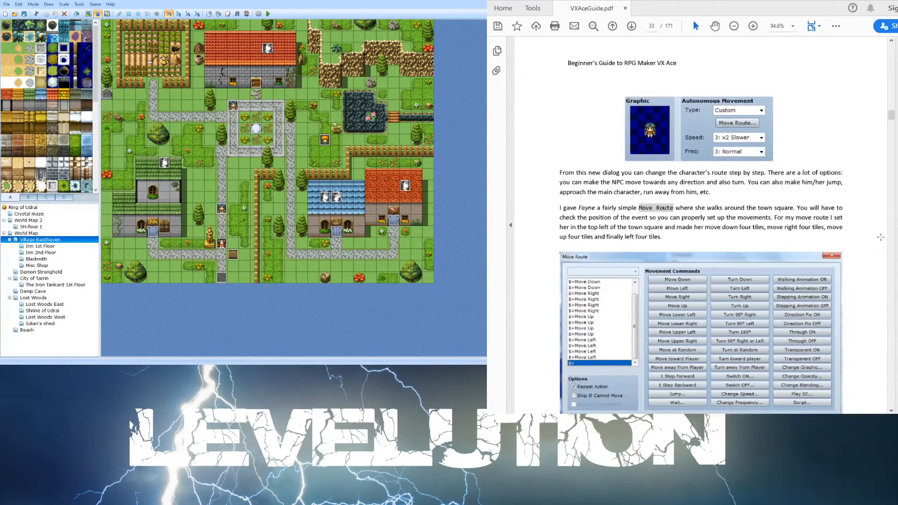
pyautogui.scroll(-3, 865, 240)
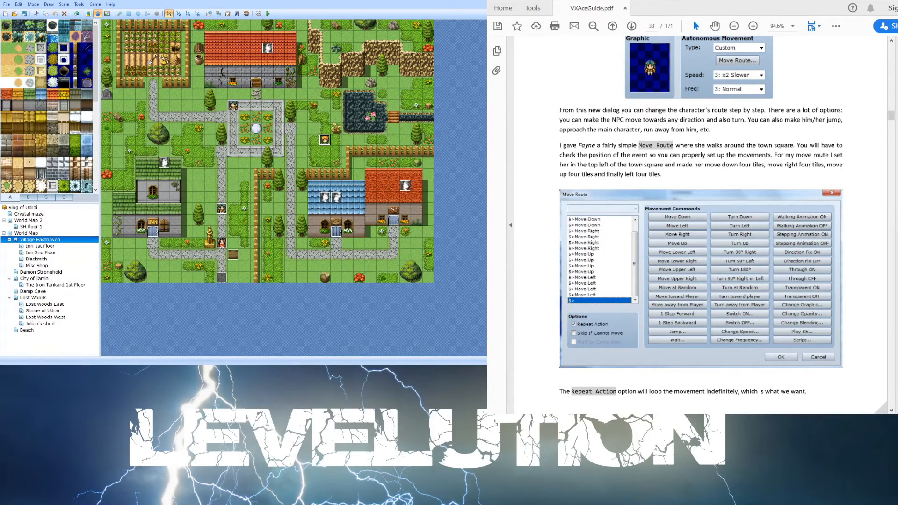
# - Inspect the Fayne-Easthaven event and the character generator, closing both without changes
pyautogui.click(233, 106)
pyautogui.doubleClick(233, 107)
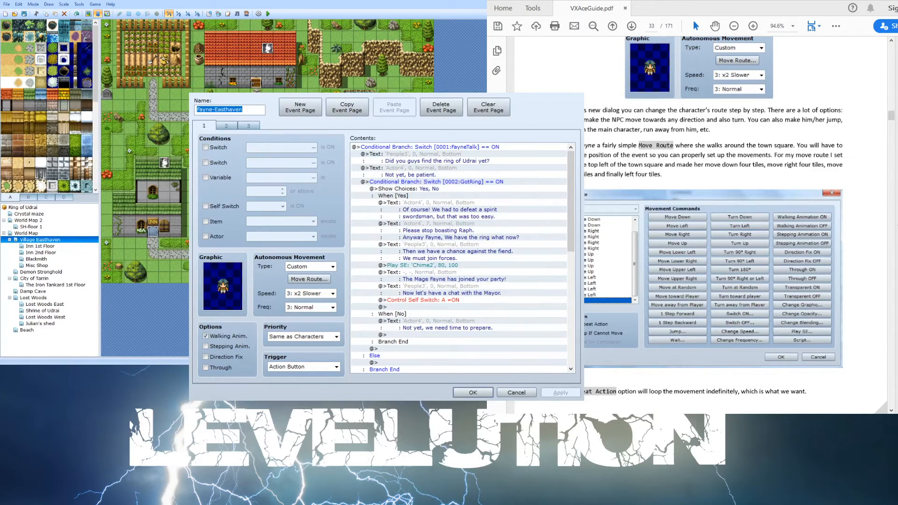
pyautogui.press('Escape')
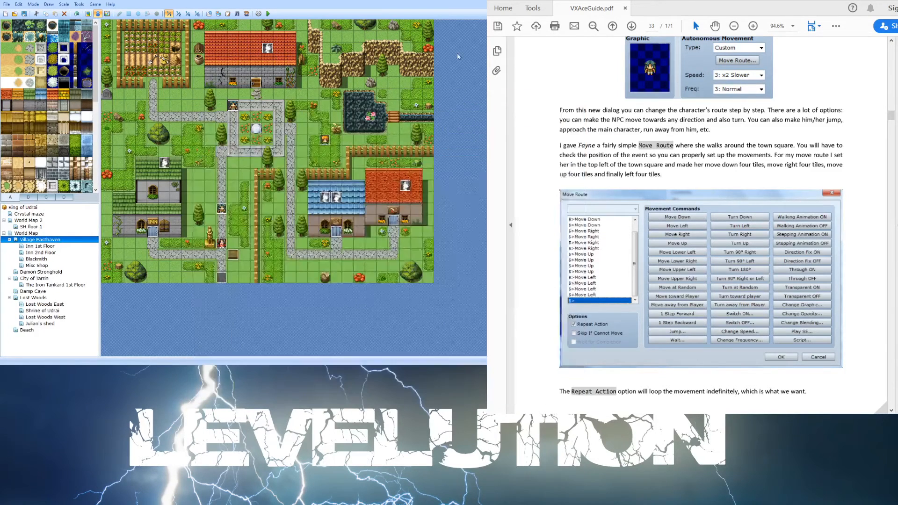
pyautogui.click(247, 14)
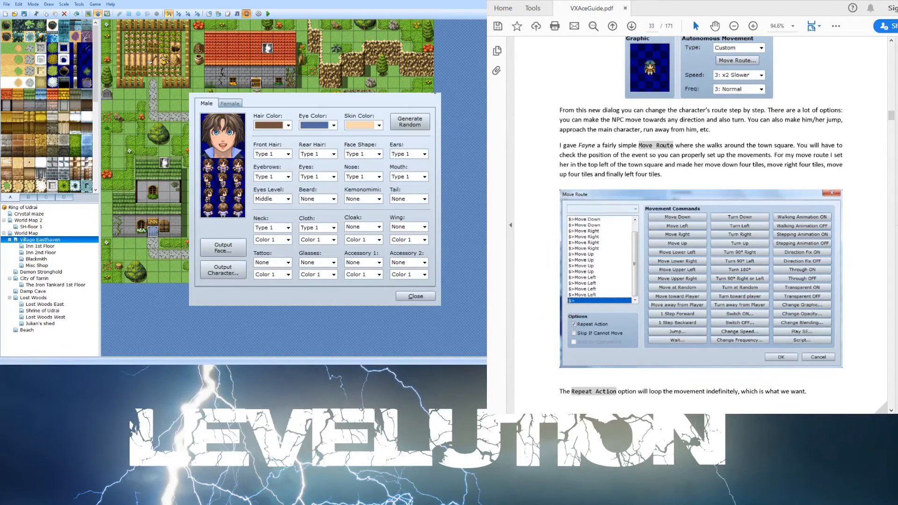
pyautogui.press('Escape')
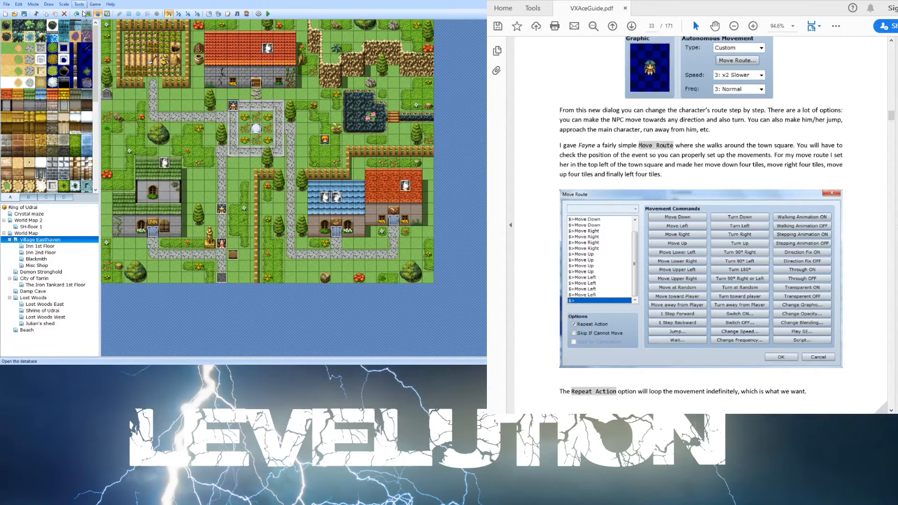
# - Open the database and view the Fayne and Tana entries in the Actors list
pyautogui.press('F9')
pyautogui.click(210, 101)
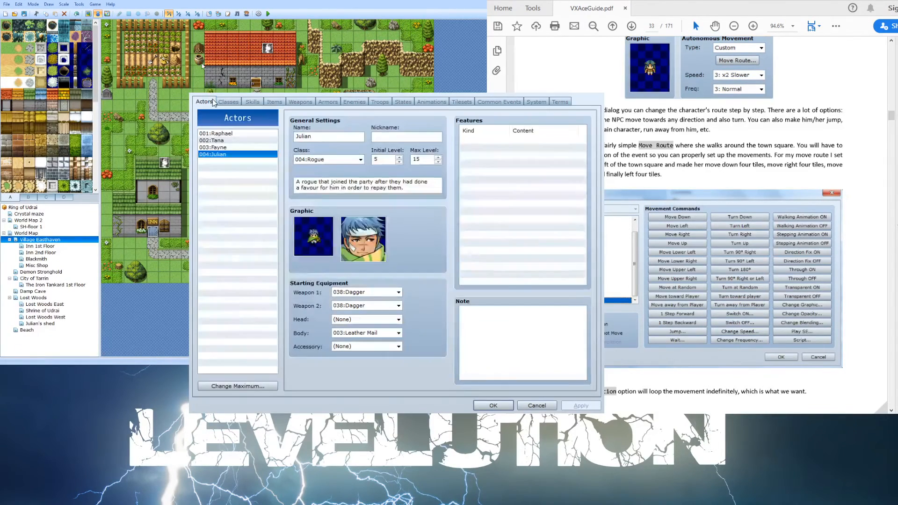
pyautogui.click(227, 147)
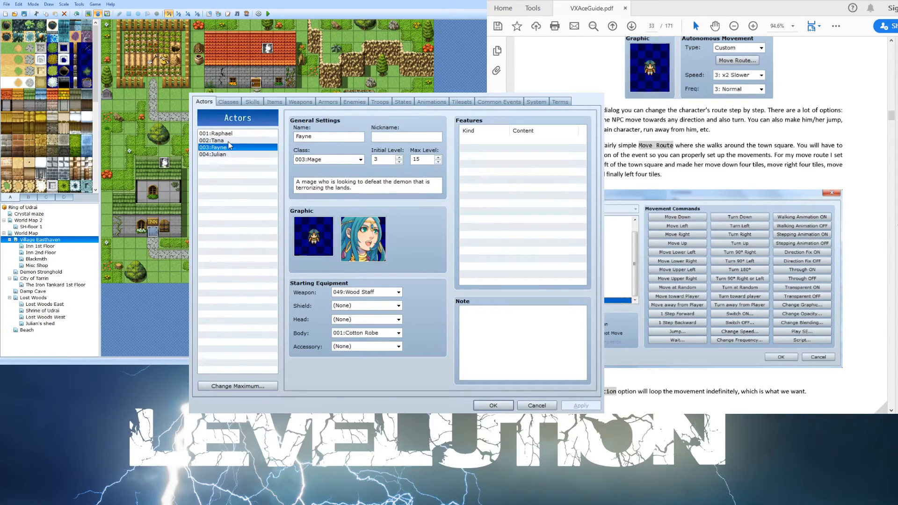
pyautogui.click(228, 141)
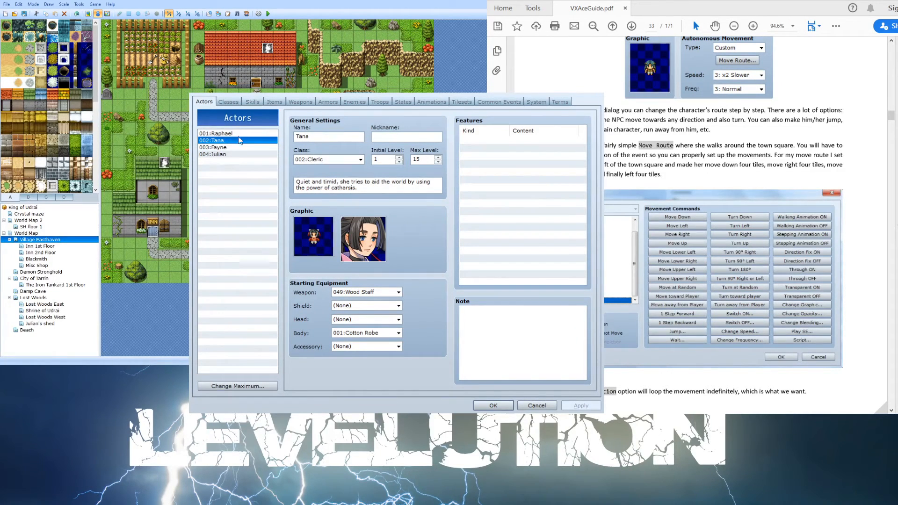
# - Close the database and inspect the FinalCutscene event's commands, closing it without changes
pyautogui.click(241, 134)
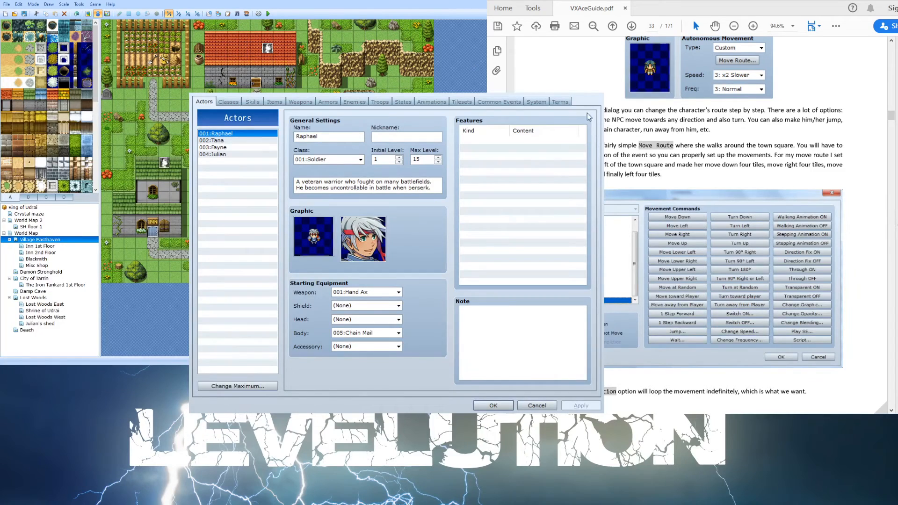
pyautogui.click(601, 96)
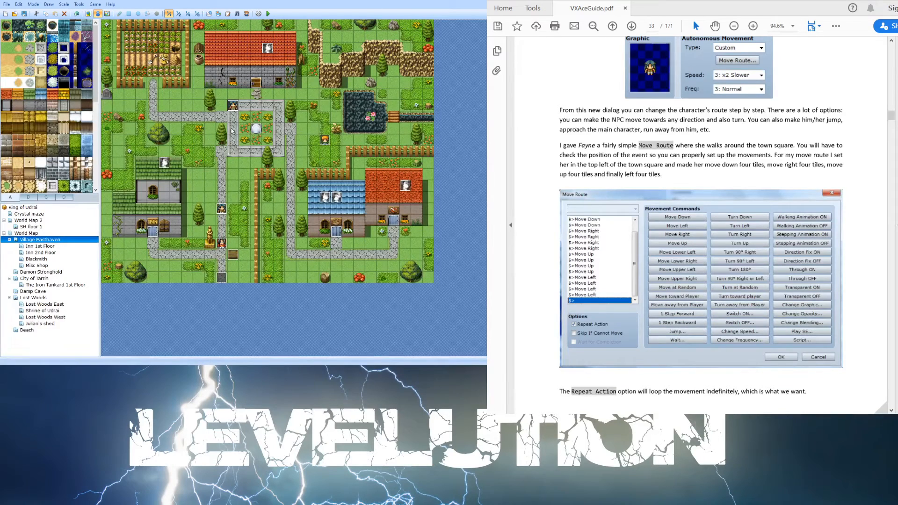
pyautogui.doubleClick(220, 209)
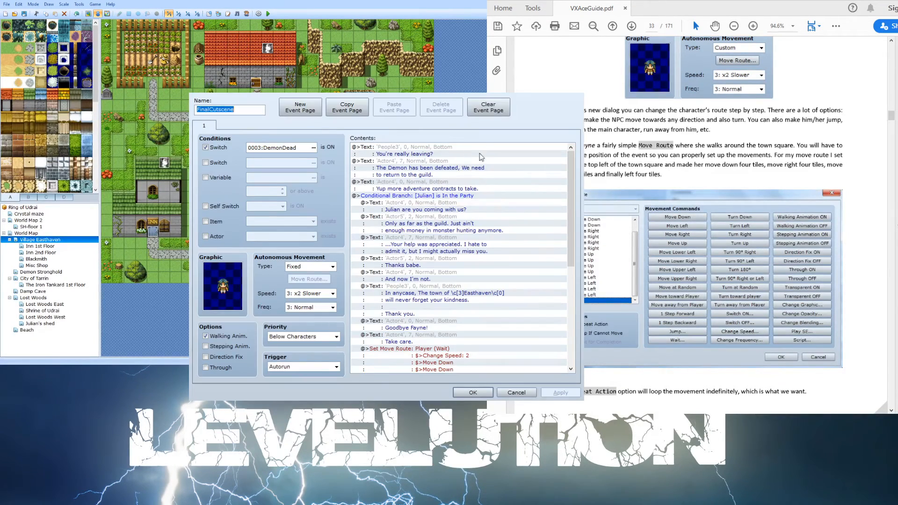
pyautogui.scroll(-1, 486, 159)
pyautogui.scroll(1, 486, 161)
pyautogui.click(573, 92)
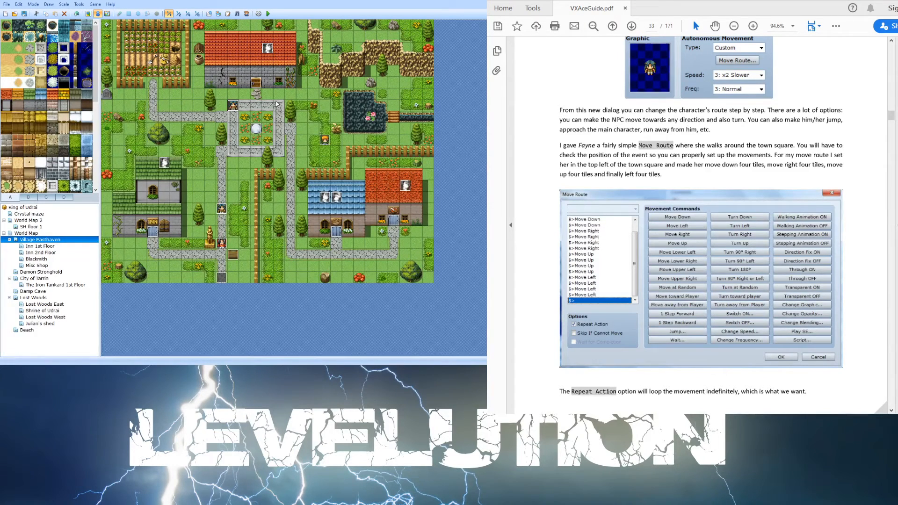
# - Open the Fayne-Easthaven event and review the commands, conditions and triggers on each of its three pages
pyautogui.doubleClick(236, 106)
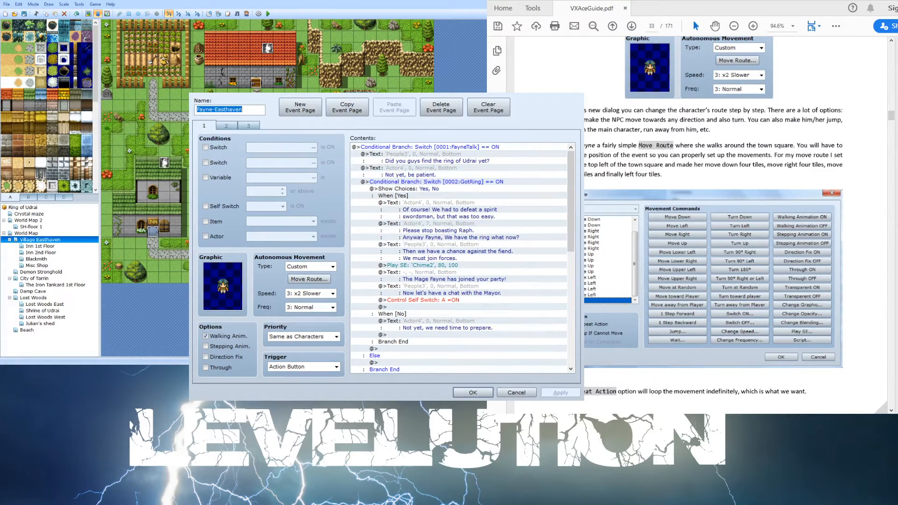
pyautogui.scroll(-12, 516, 166)
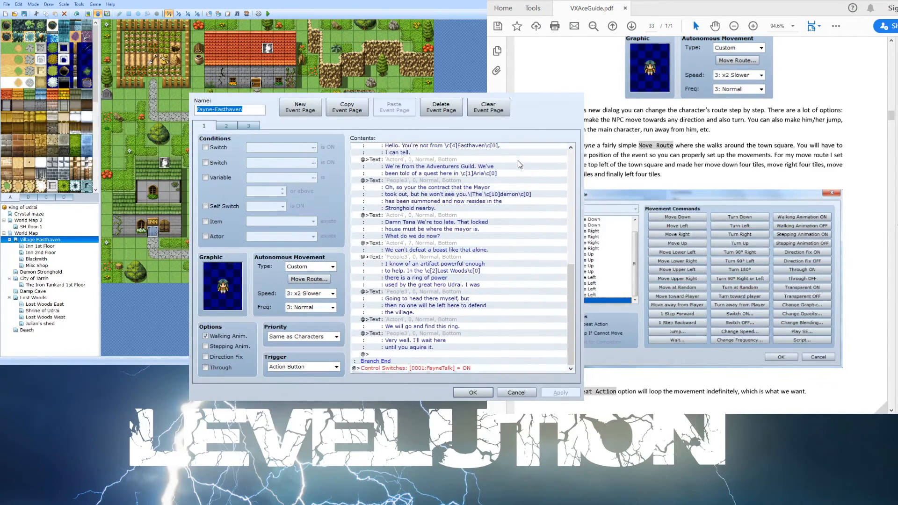
pyautogui.scroll(-1, 518, 160)
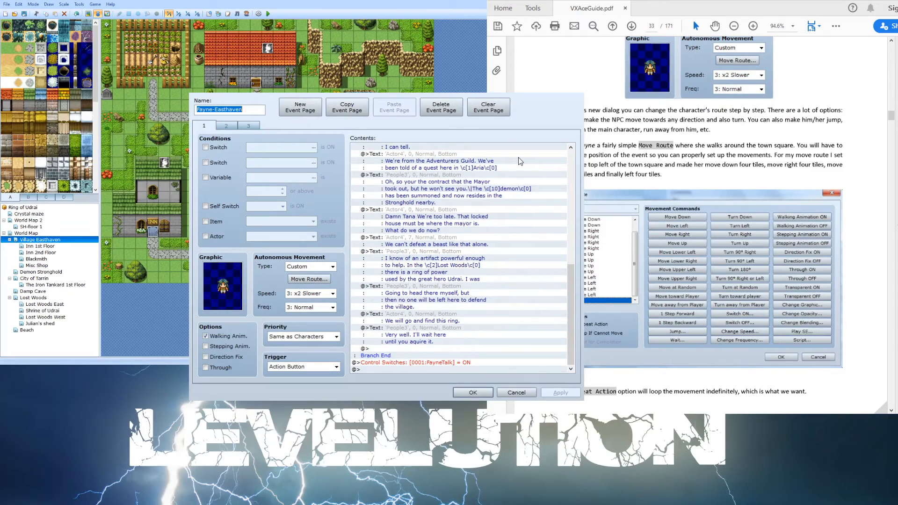
pyautogui.click(227, 127)
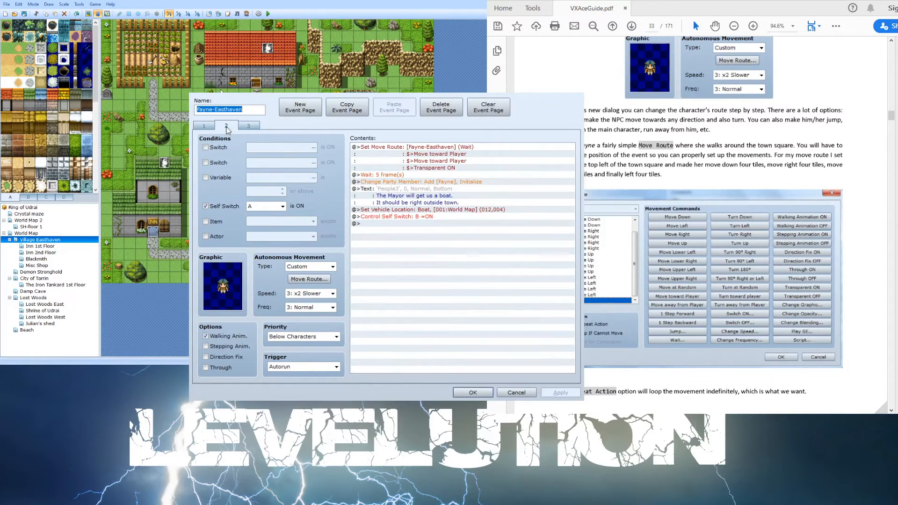
pyautogui.click(247, 127)
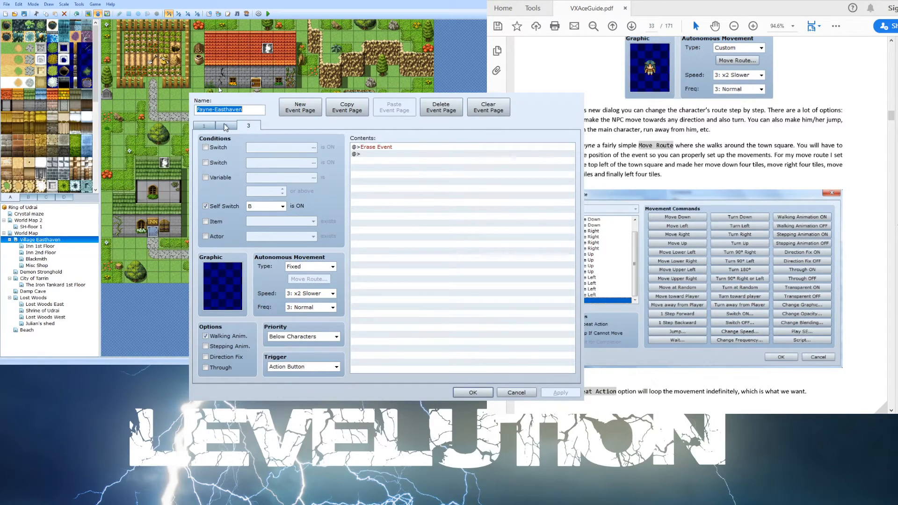
pyautogui.click(226, 127)
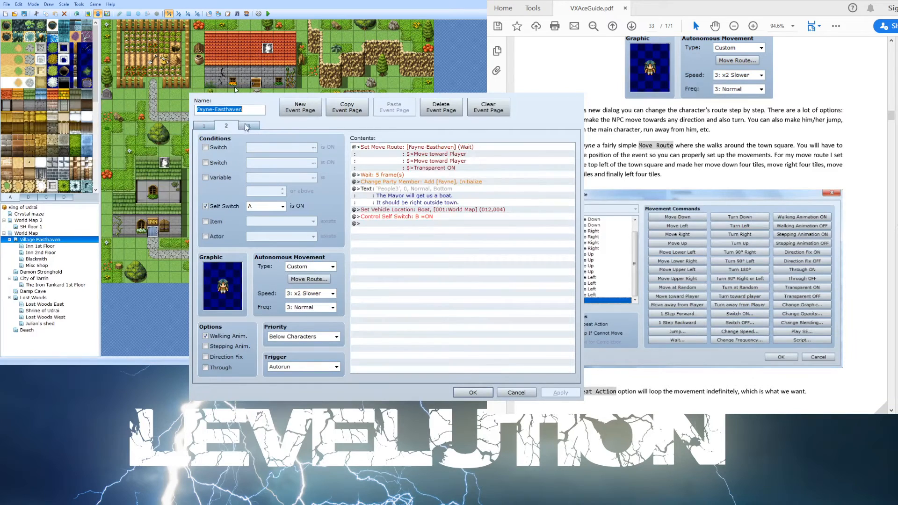
pyautogui.click(247, 126)
pyautogui.click(236, 126)
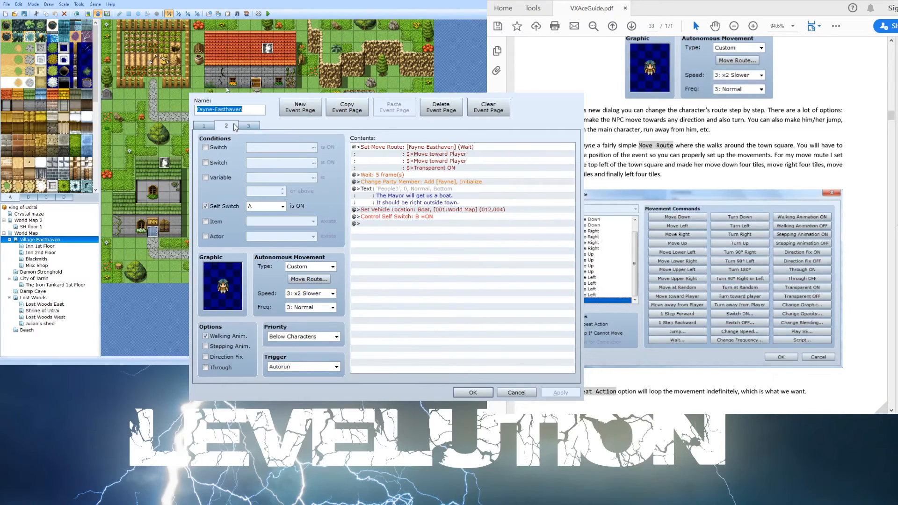
pyautogui.click(211, 125)
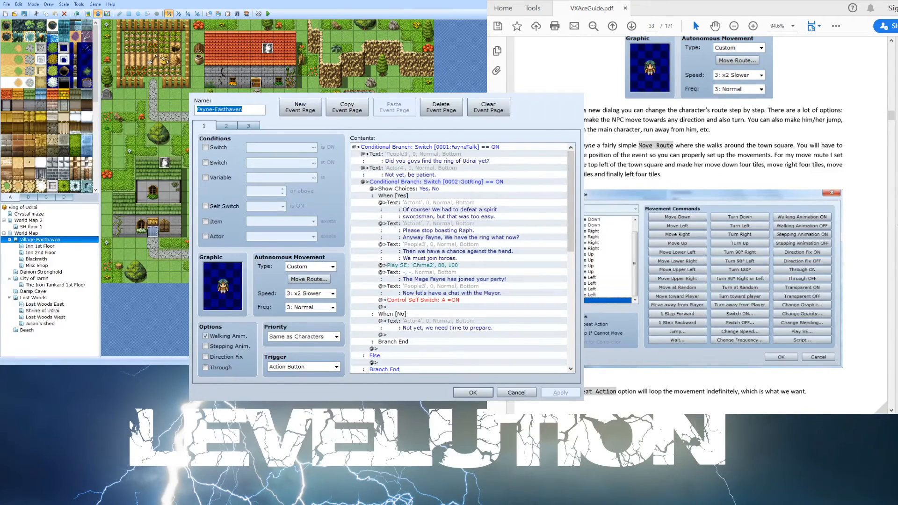
pyautogui.scroll(-3, 424, 235)
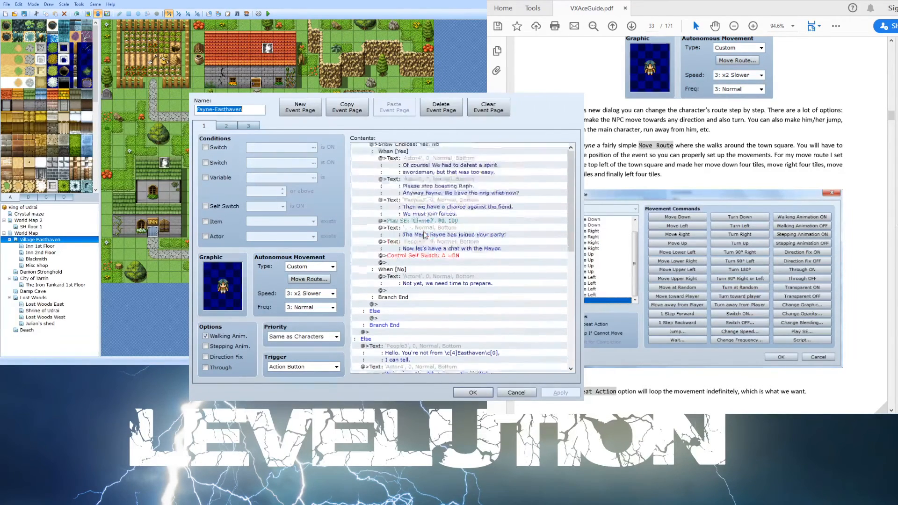
pyautogui.scroll(5, 424, 235)
pyautogui.scroll(-3, 424, 235)
pyautogui.click(250, 126)
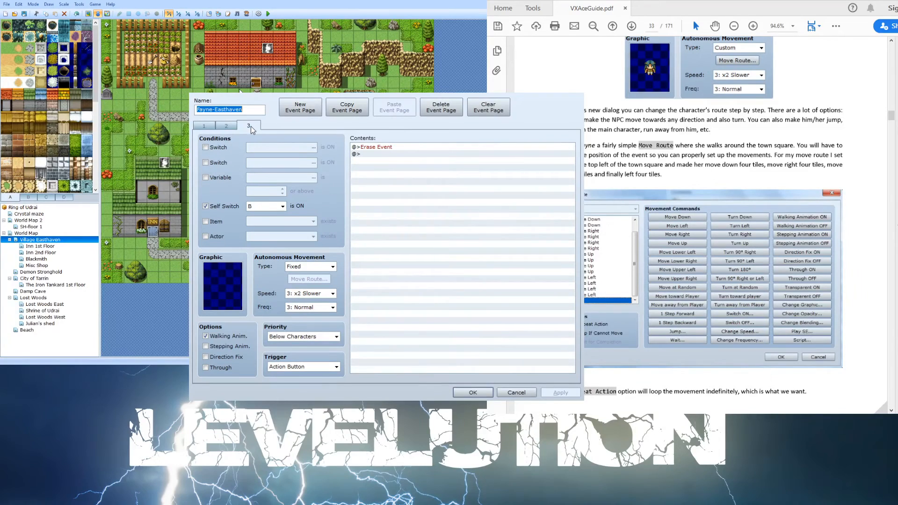
pyautogui.click(215, 126)
pyautogui.click(226, 126)
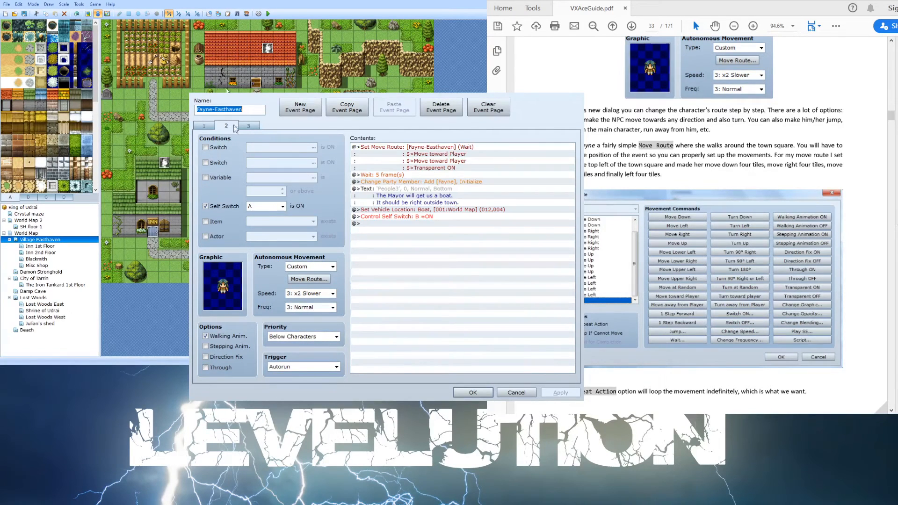
pyautogui.click(243, 127)
pyautogui.click(236, 127)
pyautogui.click(249, 127)
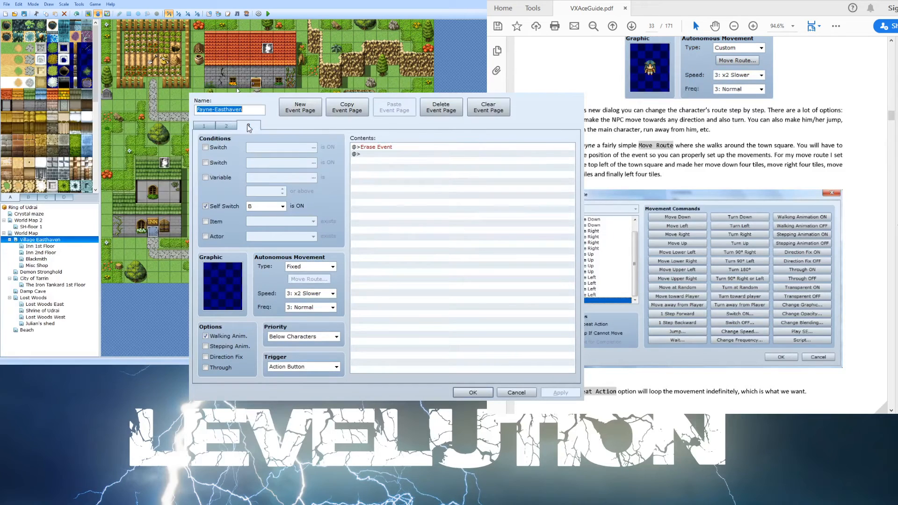
pyautogui.click(228, 127)
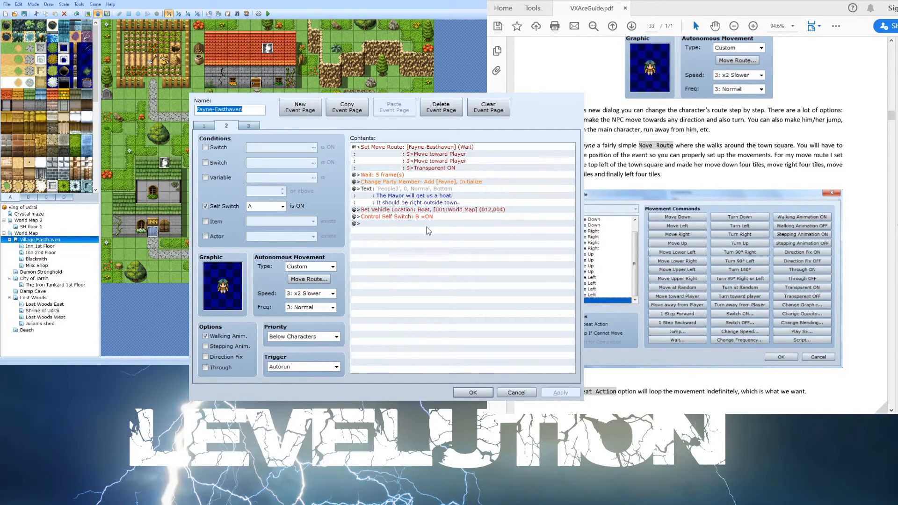
pyautogui.click(206, 125)
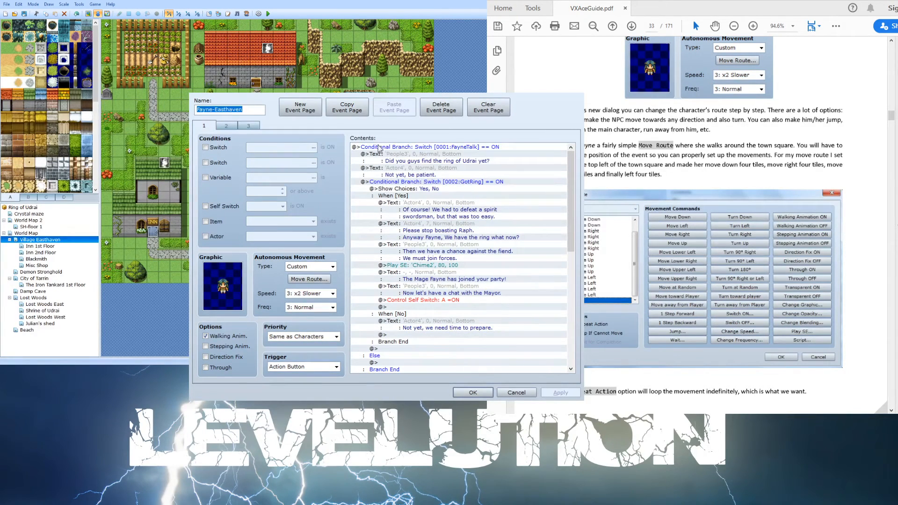
# - Review the conditional branches and Yes/No choice commands on page 1 of the Fayne-Easthaven event
pyautogui.click(445, 148)
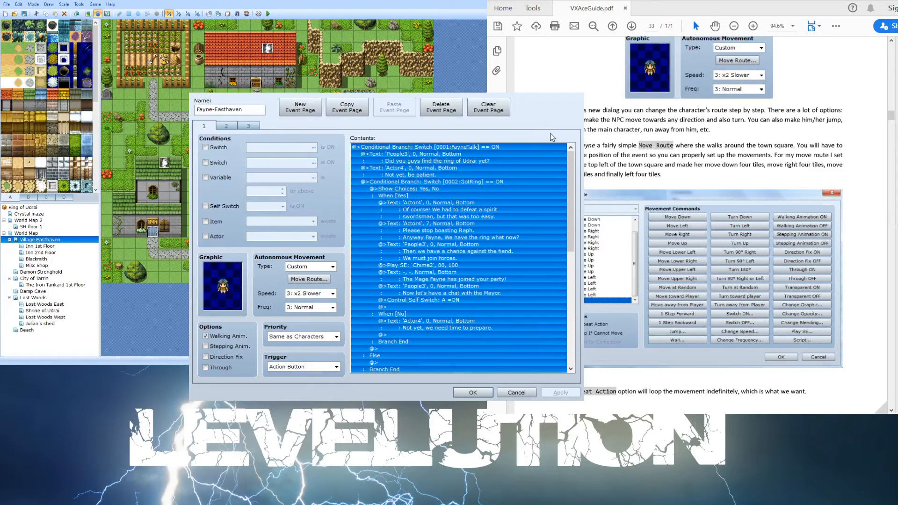
pyautogui.click(504, 153)
pyautogui.click(500, 148)
pyautogui.click(497, 158)
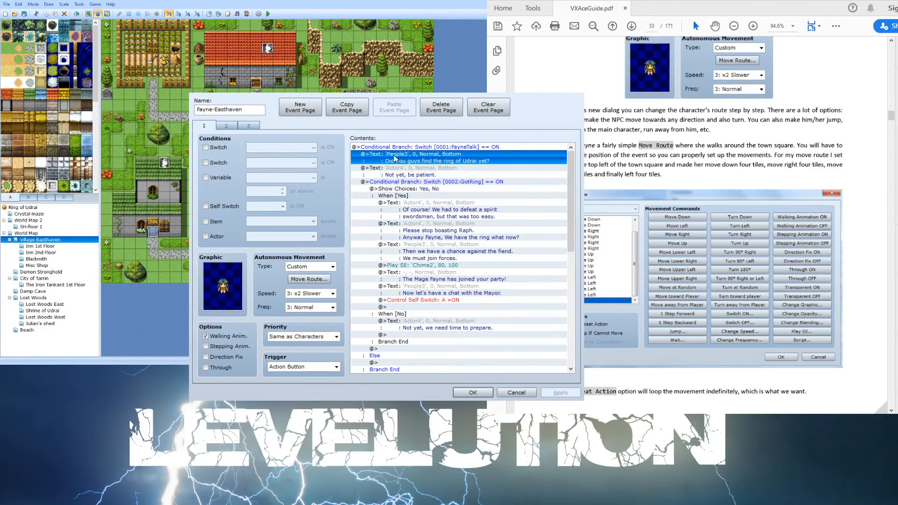
pyautogui.click(415, 170)
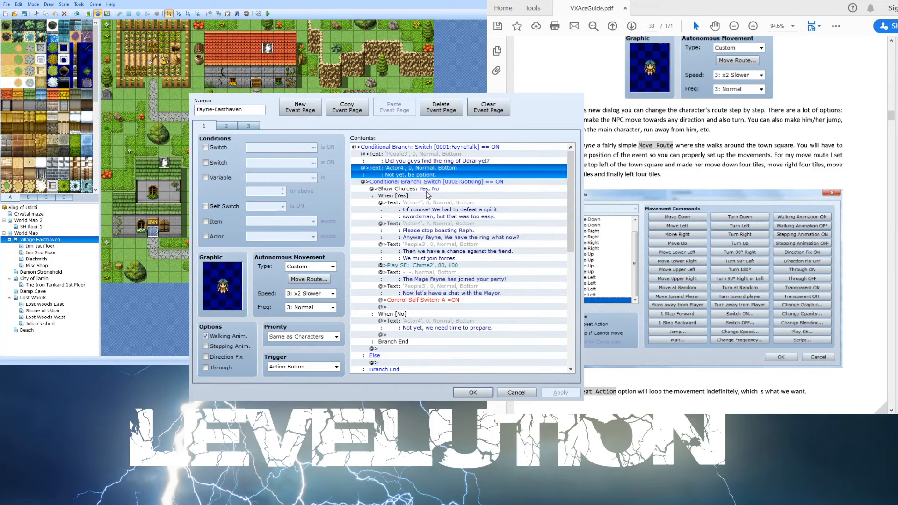
pyautogui.click(427, 190)
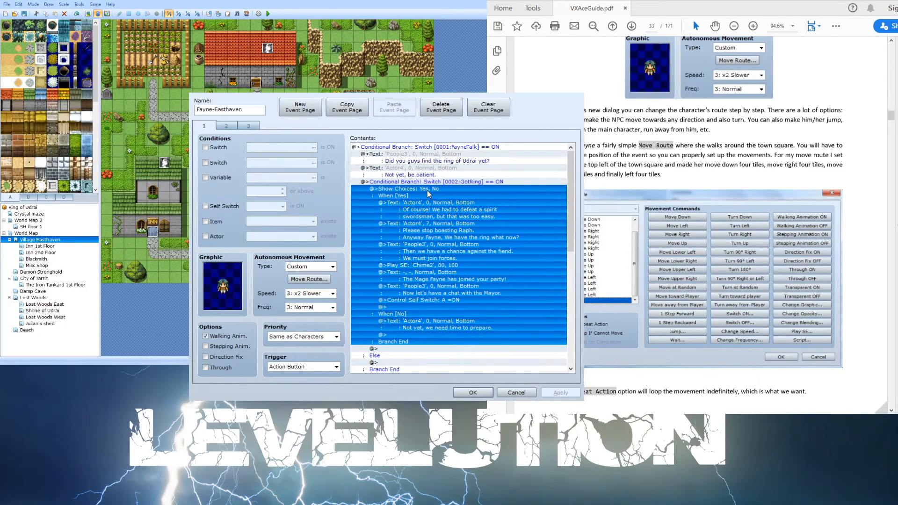
pyautogui.scroll(-4, 427, 190)
pyautogui.scroll(4, 426, 194)
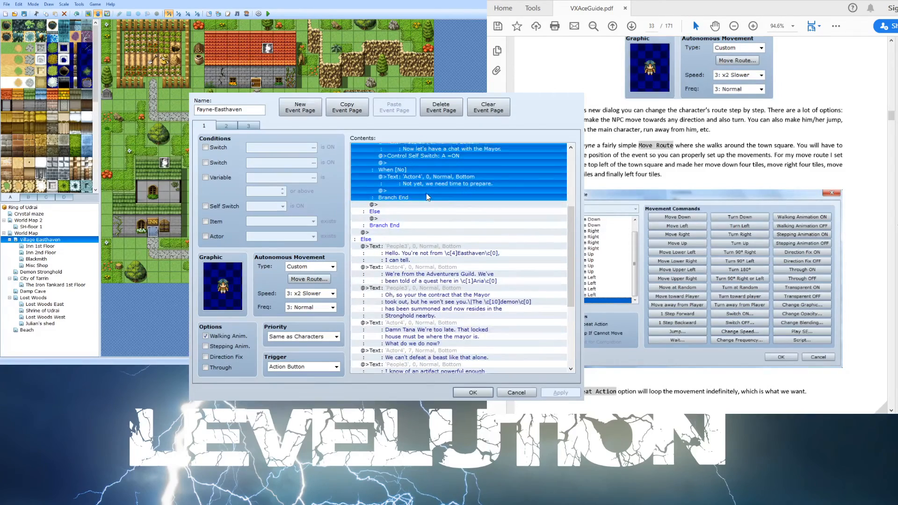
pyautogui.scroll(-10, 424, 163)
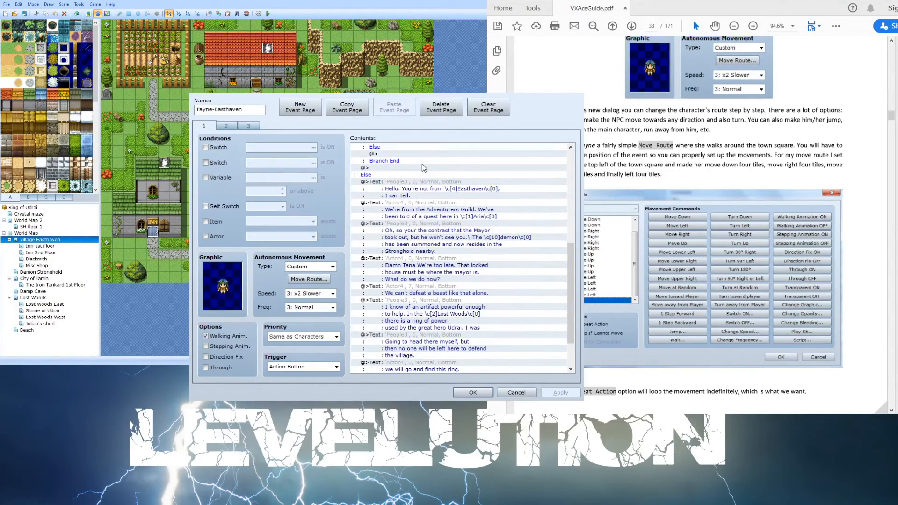
pyautogui.scroll(-3, 421, 163)
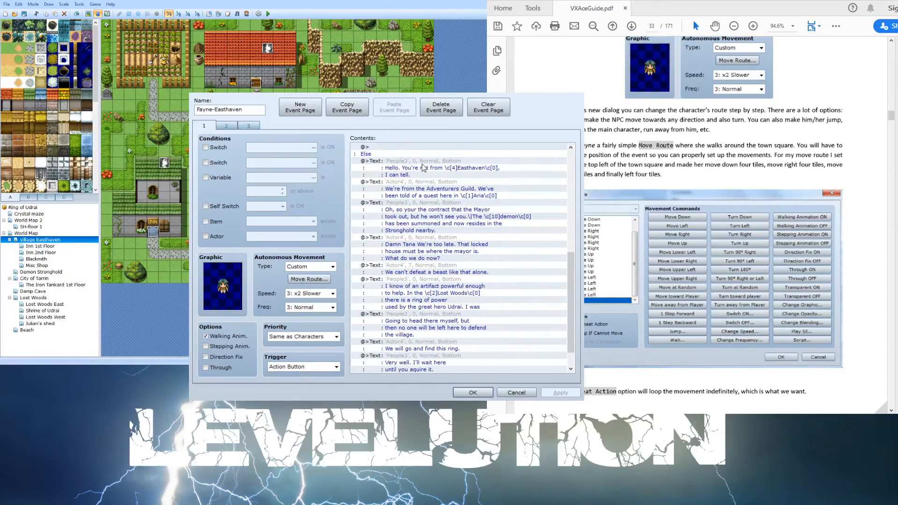
pyautogui.scroll(4, 421, 163)
pyautogui.scroll(4, 420, 164)
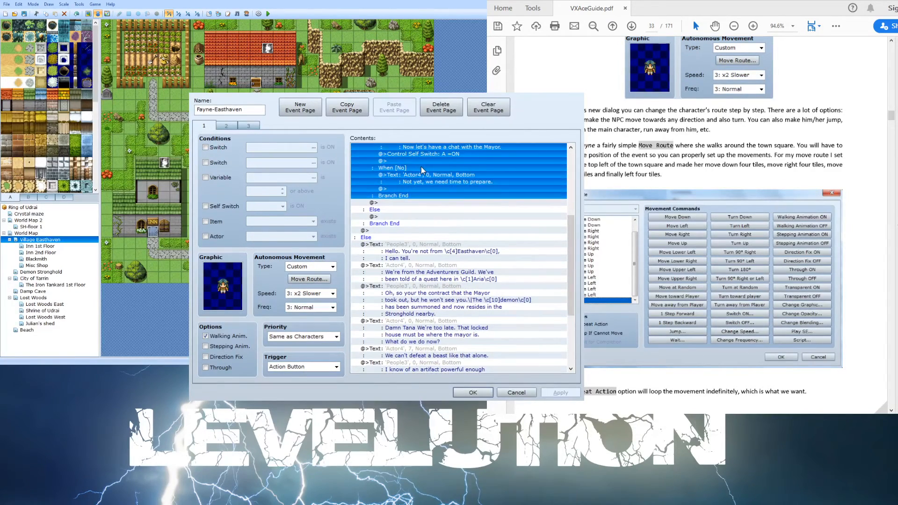
pyautogui.scroll(5, 421, 166)
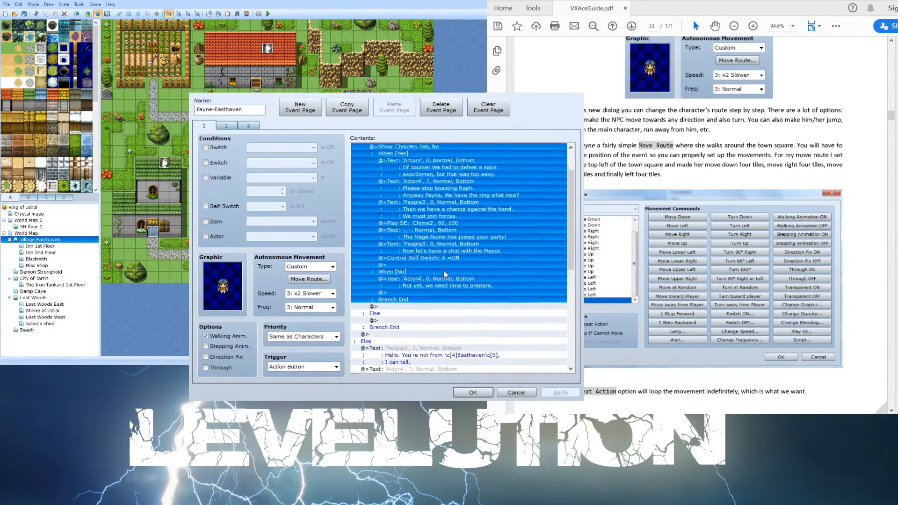
pyautogui.scroll(-3, 445, 273)
pyautogui.scroll(-1, 445, 273)
# - Read through the Else dialogue lines and the FayneTalk switch command, then close the event without changes
pyautogui.click(422, 288)
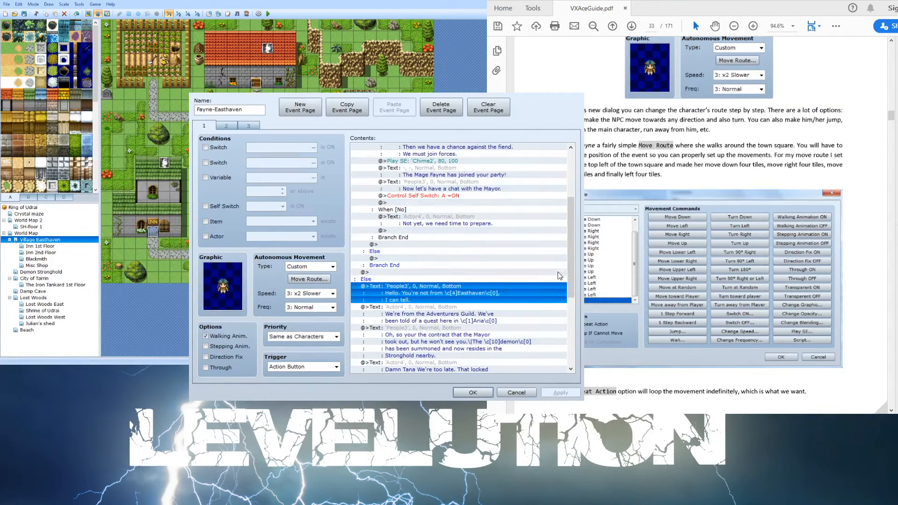
pyautogui.scroll(-3, 478, 298)
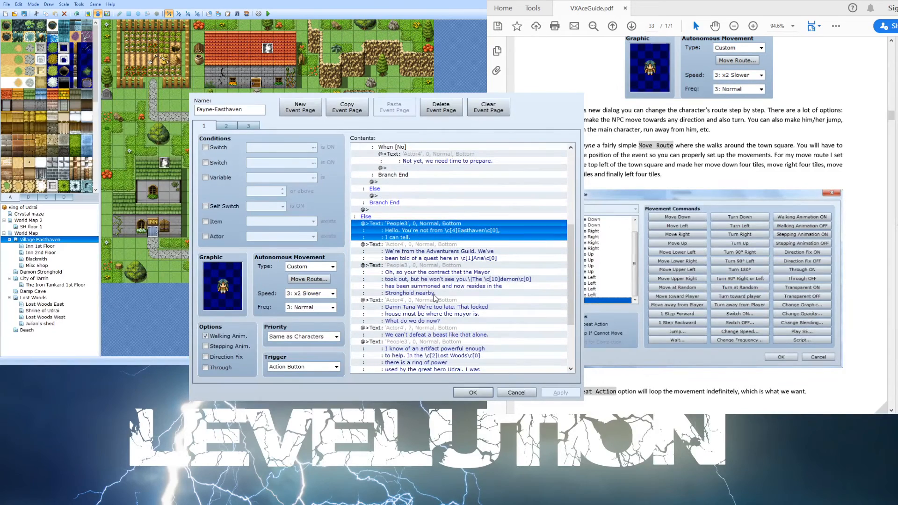
pyautogui.scroll(-1, 446, 234)
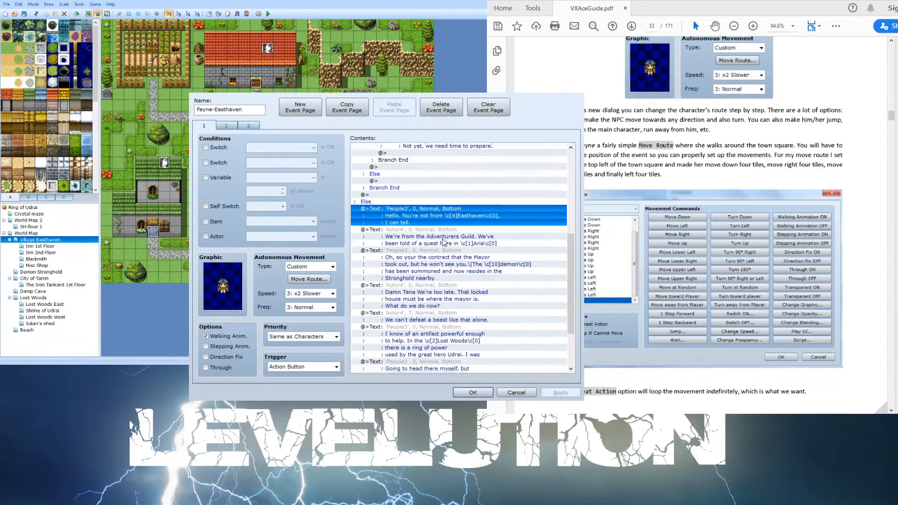
pyautogui.scroll(-1, 452, 248)
pyautogui.scroll(-1, 453, 253)
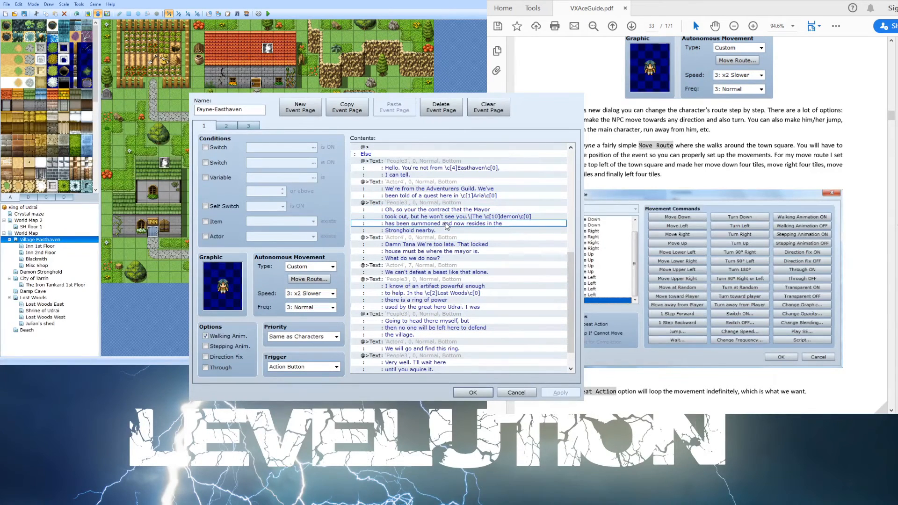
pyautogui.scroll(-1, 446, 227)
pyautogui.scroll(-1, 446, 227)
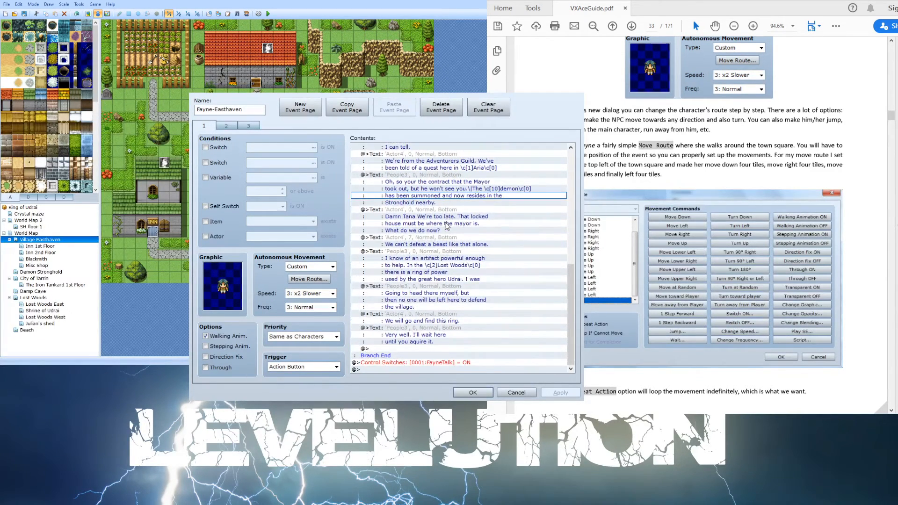
pyautogui.click(443, 229)
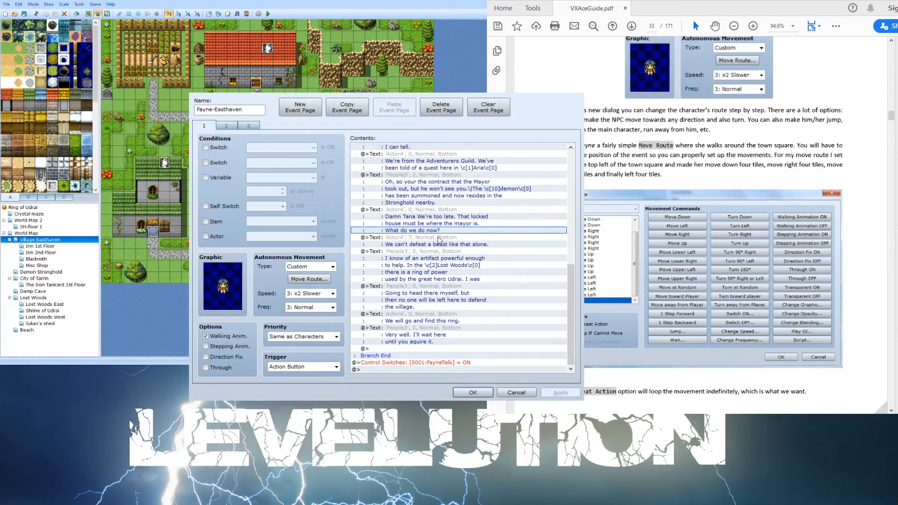
pyautogui.click(454, 245)
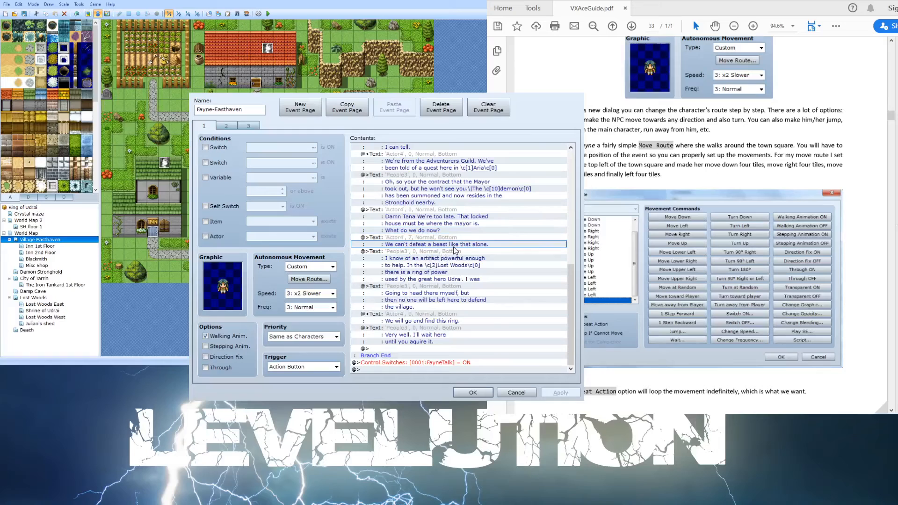
pyautogui.click(453, 258)
pyautogui.click(452, 272)
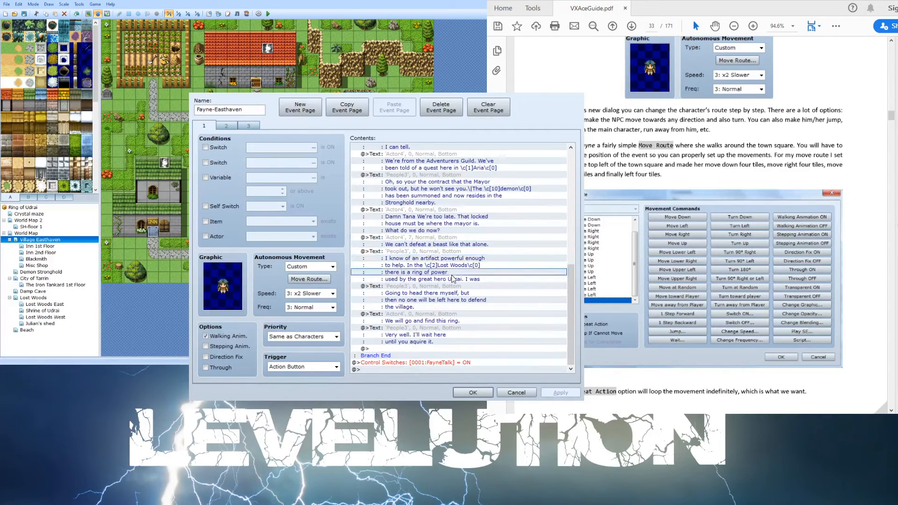
pyautogui.click(461, 301)
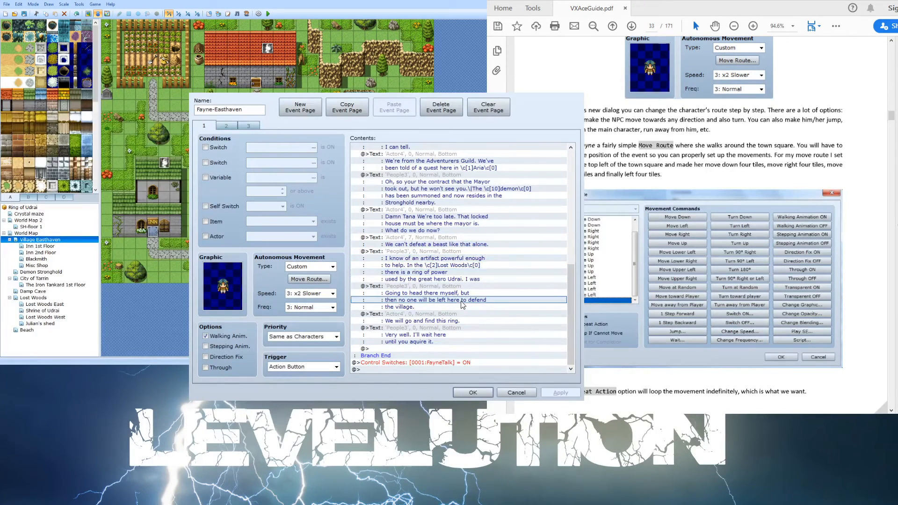
pyautogui.click(418, 350)
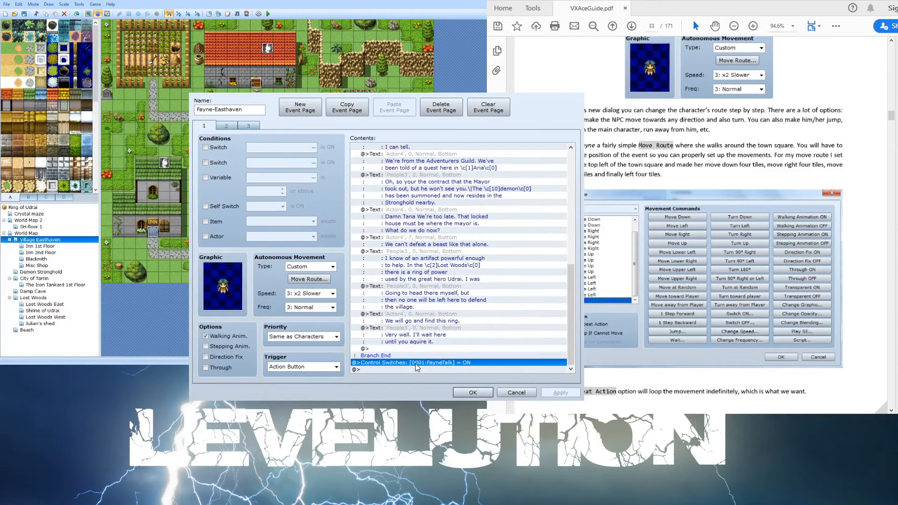
pyautogui.scroll(5, 449, 344)
pyautogui.scroll(3, 448, 344)
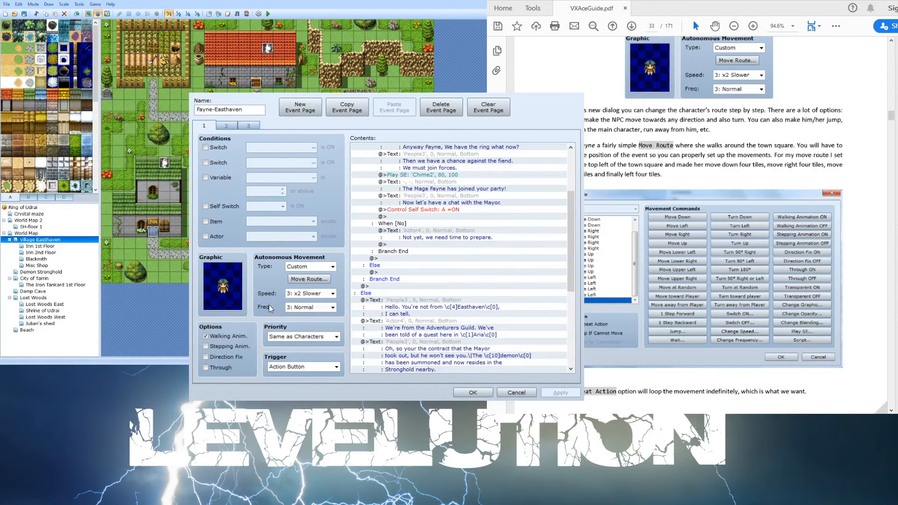
pyautogui.click(522, 339)
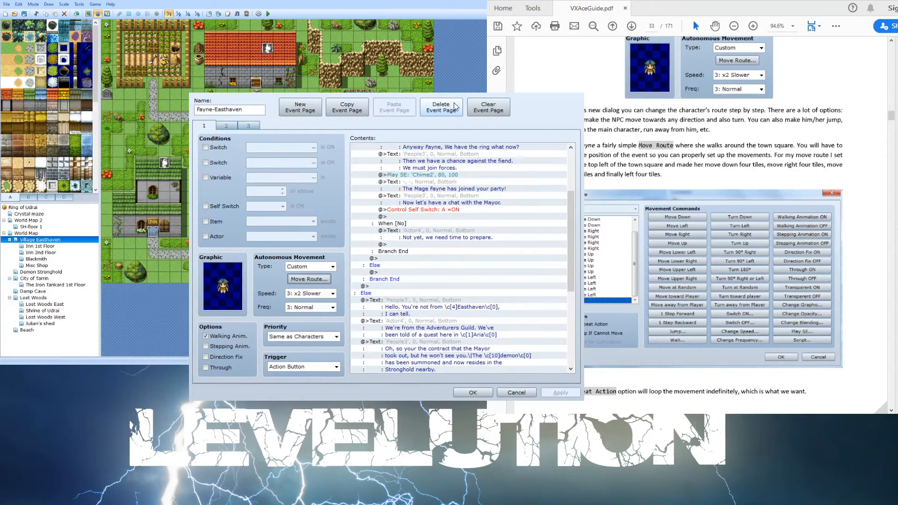
pyautogui.click(575, 95)
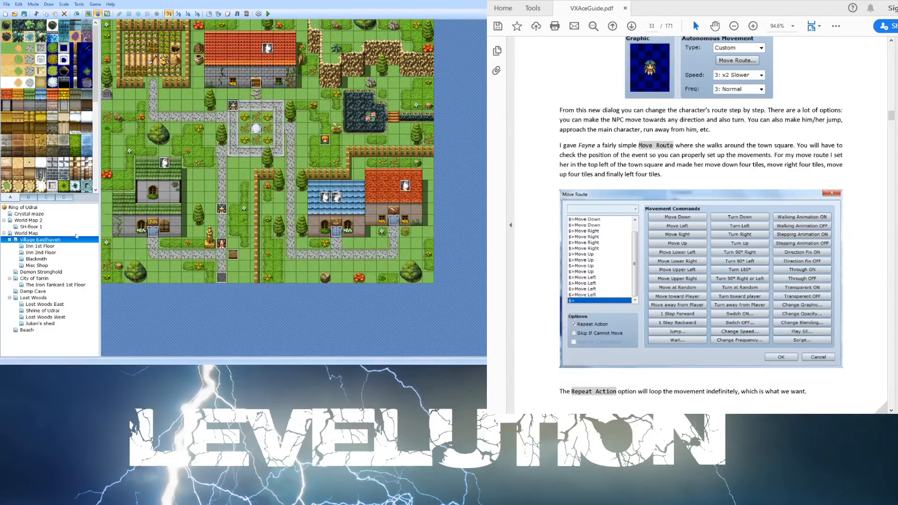
# - Open the Blacksmith map and set the shopkeeper event's autonomous movement type to Custom, then reopen and close the event
pyautogui.click(39, 257)
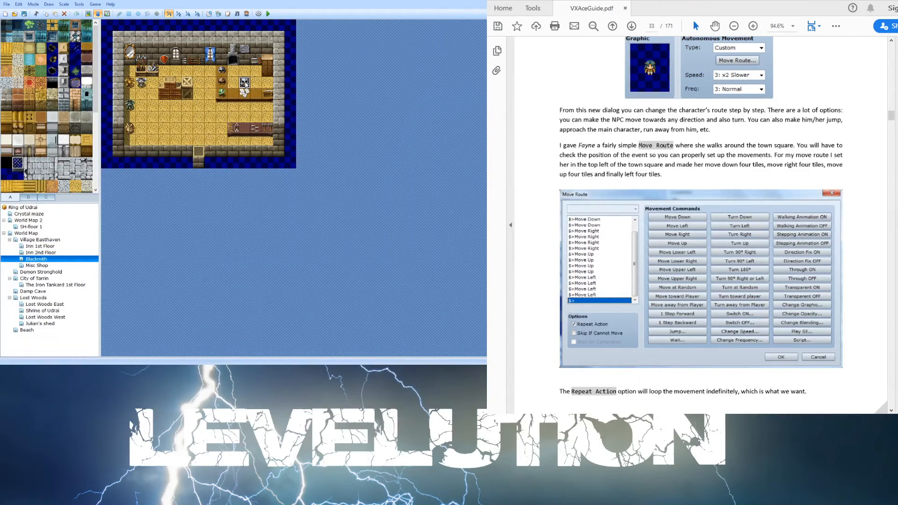
pyautogui.doubleClick(244, 83)
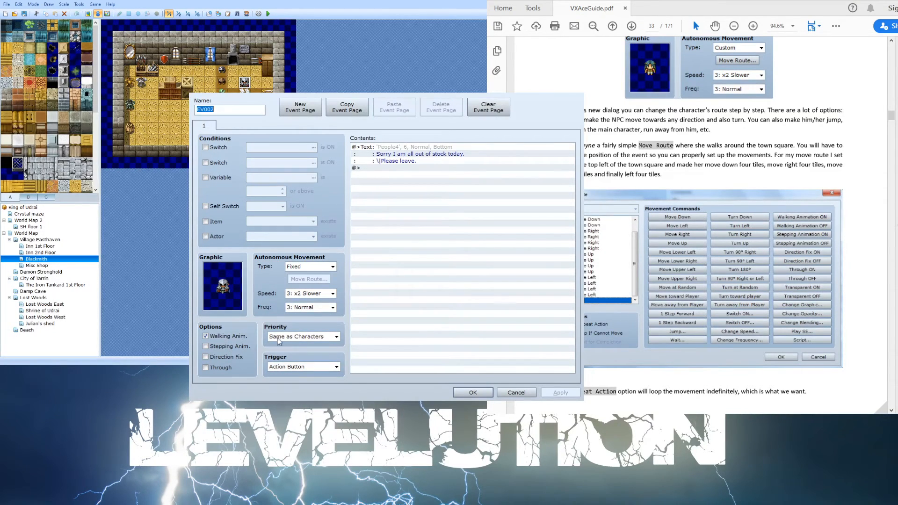
pyautogui.click(329, 268)
pyautogui.click(312, 300)
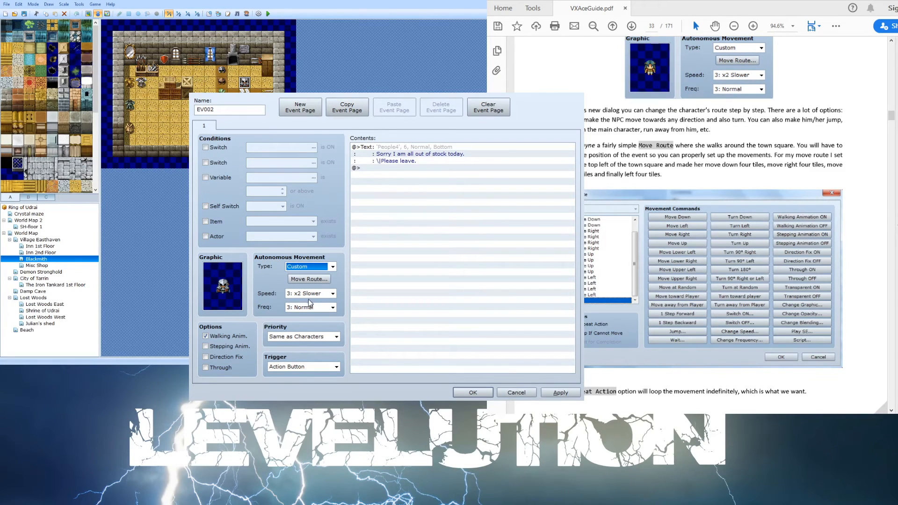
pyautogui.click(318, 279)
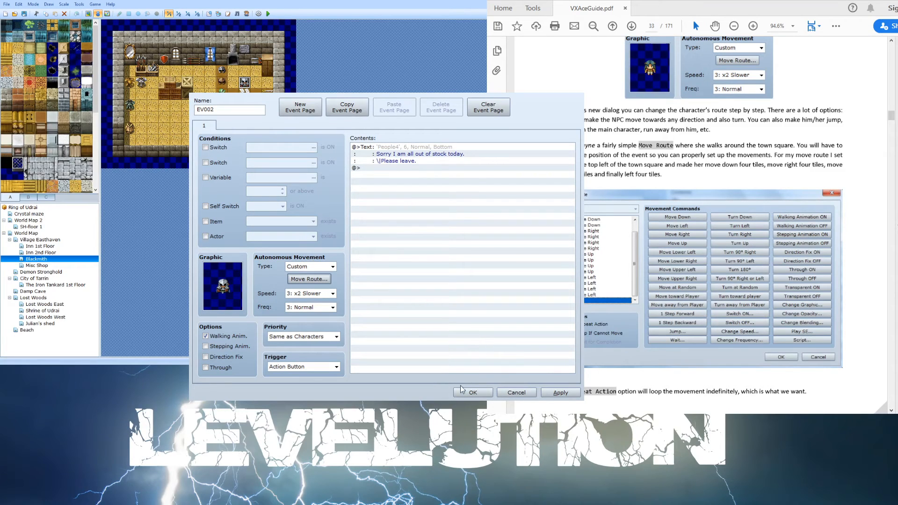
pyautogui.click(473, 394)
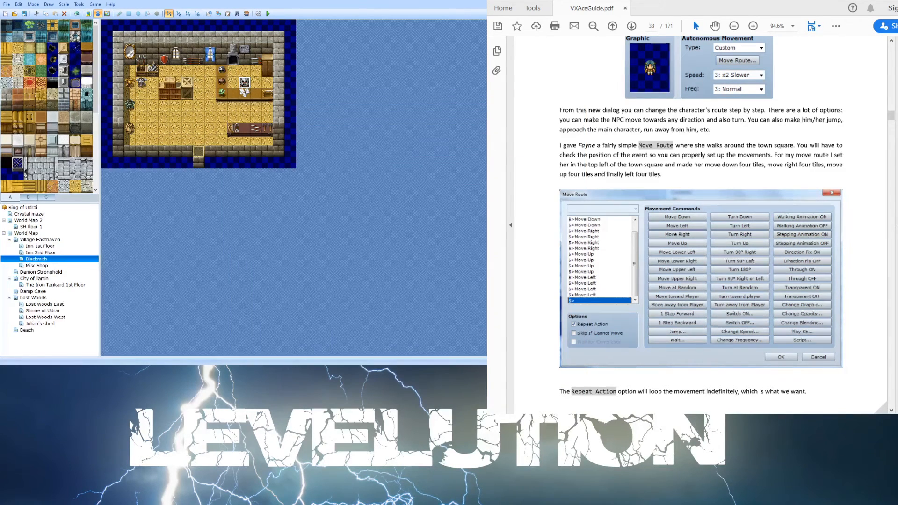
pyautogui.doubleClick(244, 85)
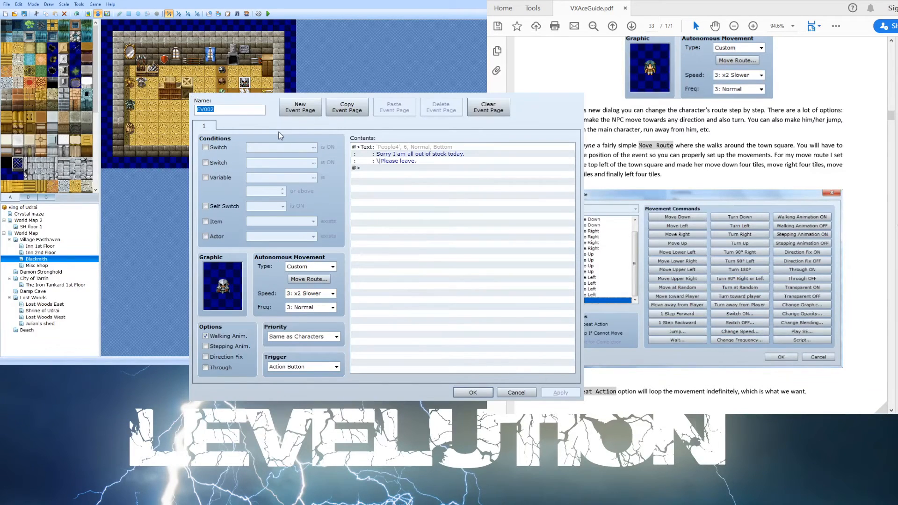
pyautogui.click(579, 96)
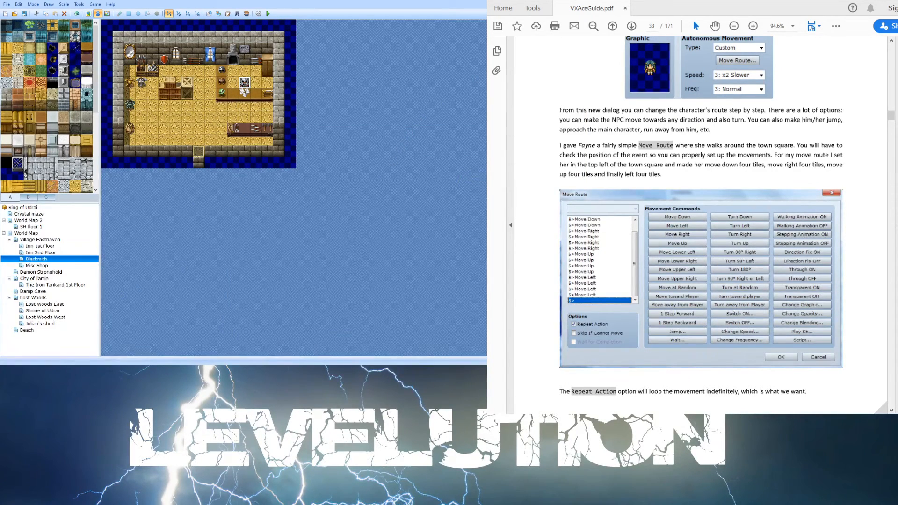
# - Scroll the guide to The Database chapter and read the section on deleting and multi-copying items
pyautogui.scroll(-5, 651, 253)
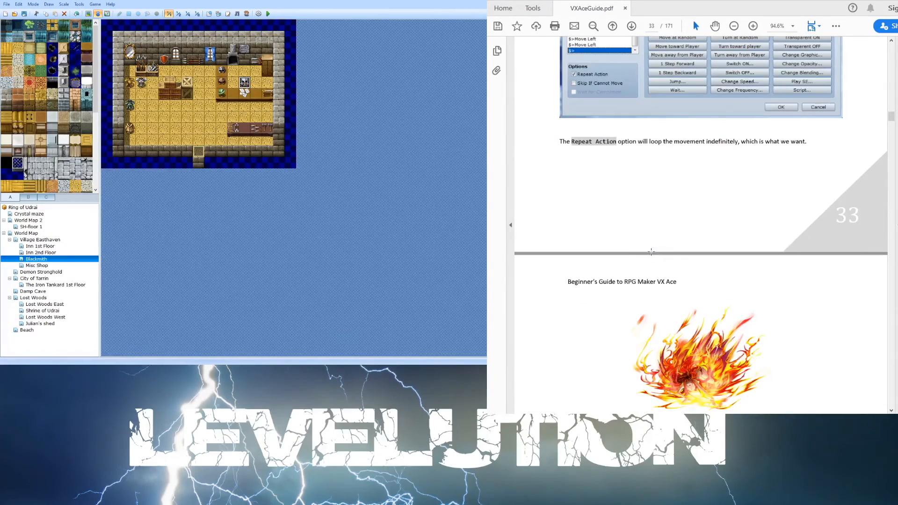
pyautogui.scroll(-6, 651, 253)
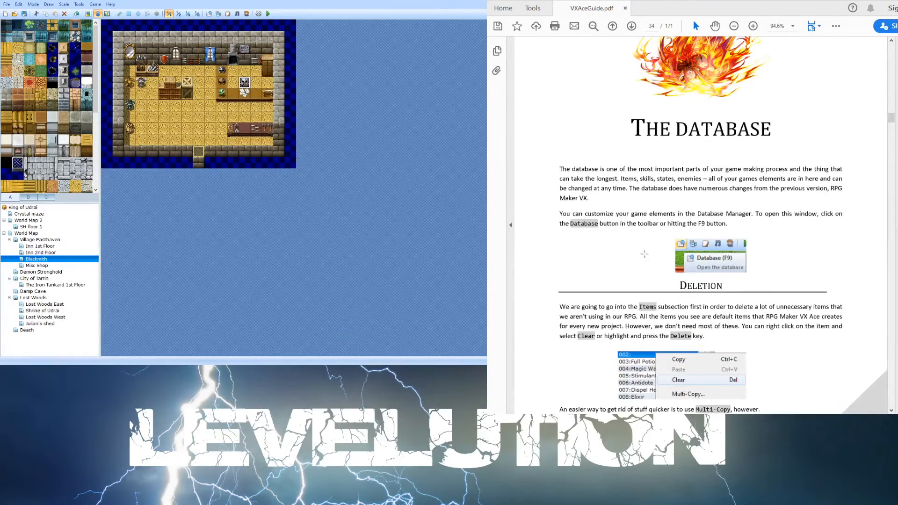
pyautogui.scroll(-1, 644, 225)
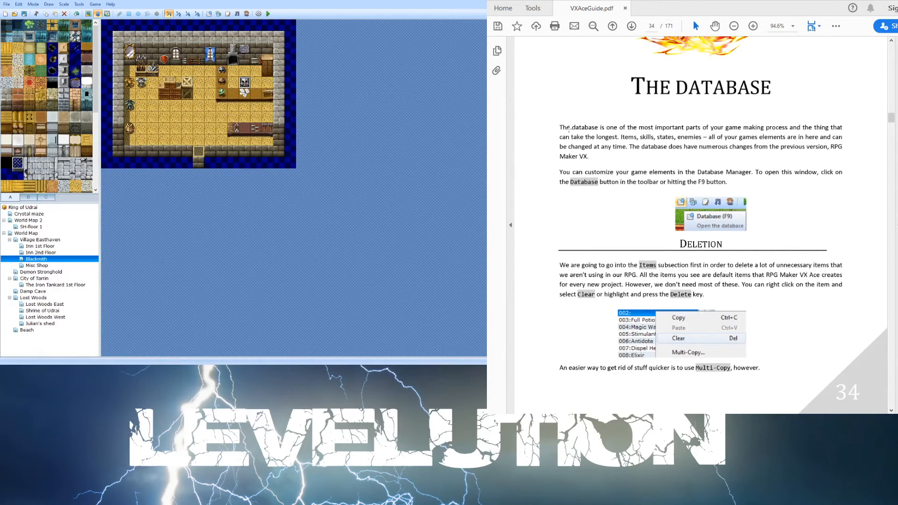
pyautogui.scroll(-3, 579, 129)
pyautogui.scroll(-4, 578, 129)
pyautogui.scroll(-4, 546, 216)
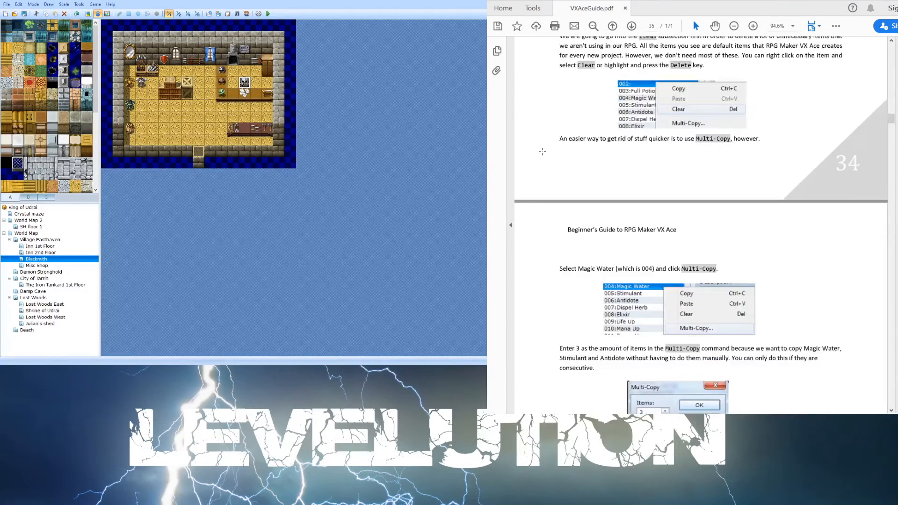
pyautogui.scroll(3, 536, 152)
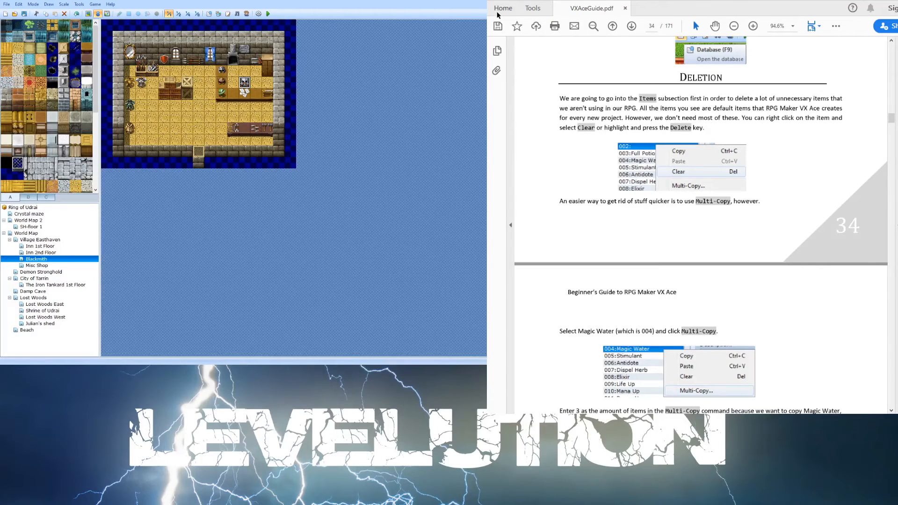
pyautogui.scroll(-5, 653, 218)
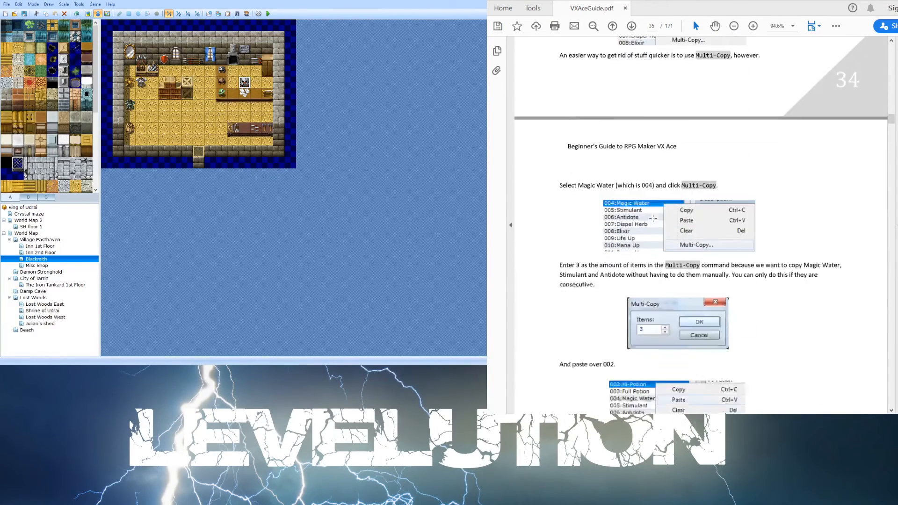
# - Scroll the guide through the Items, Weapons, Armour and States sections to reach the Skills chapter
pyautogui.scroll(-10, 653, 217)
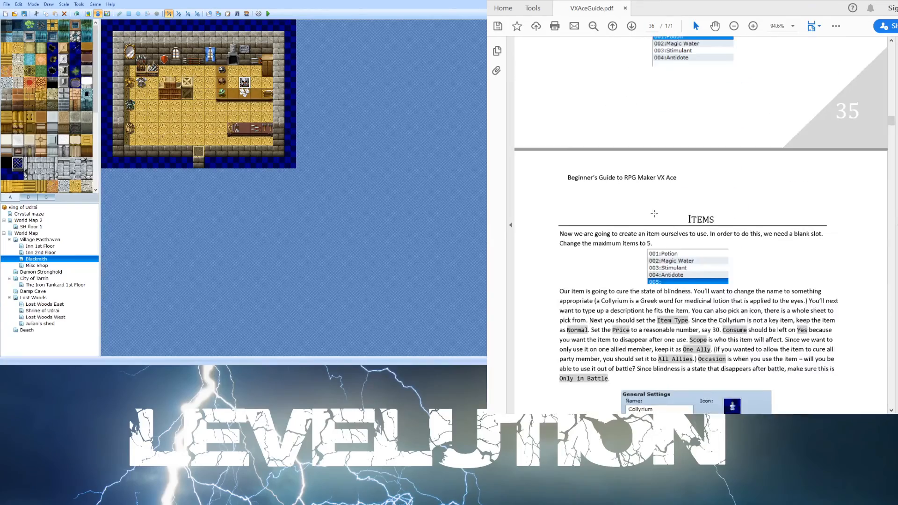
pyautogui.scroll(-15, 654, 217)
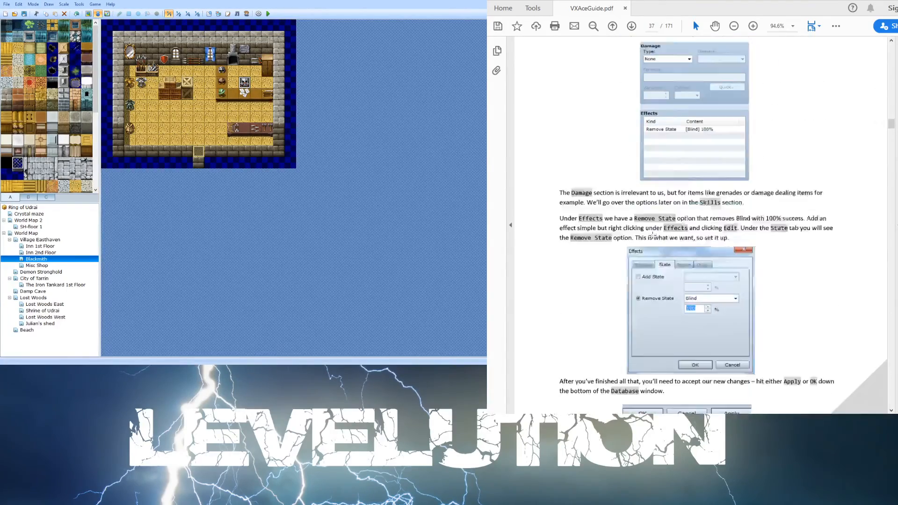
pyautogui.scroll(-15, 649, 235)
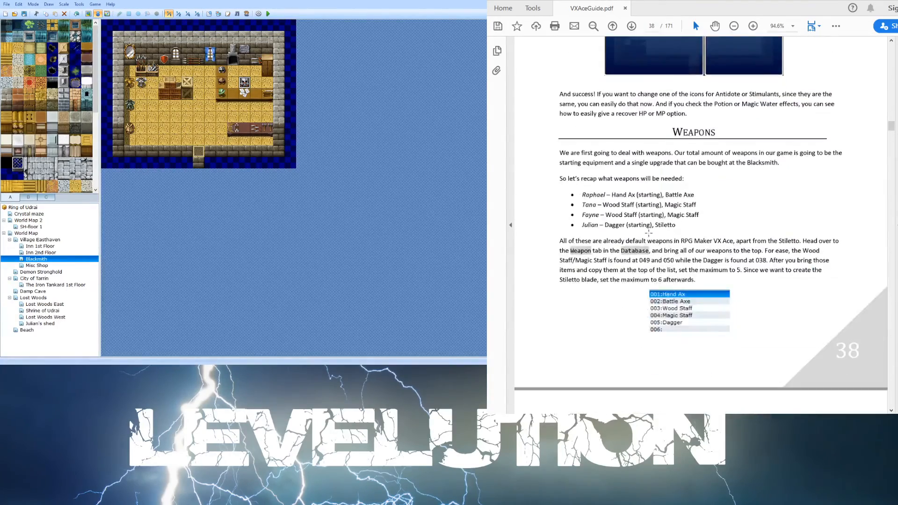
pyautogui.scroll(-8, 650, 227)
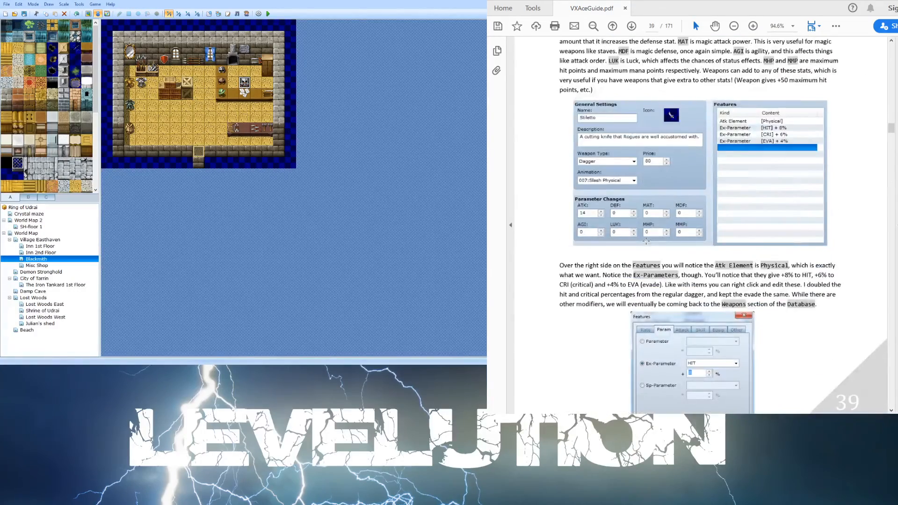
pyautogui.scroll(-1, 646, 241)
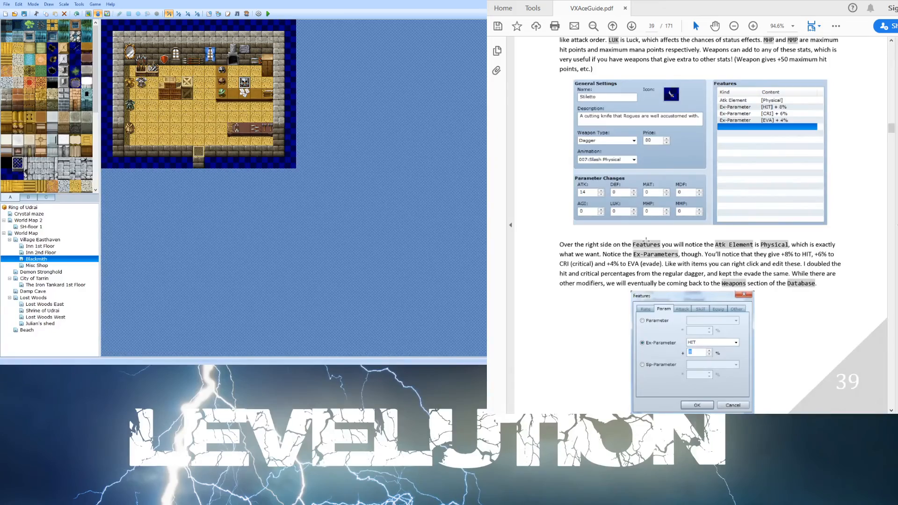
pyautogui.scroll(-5, 646, 240)
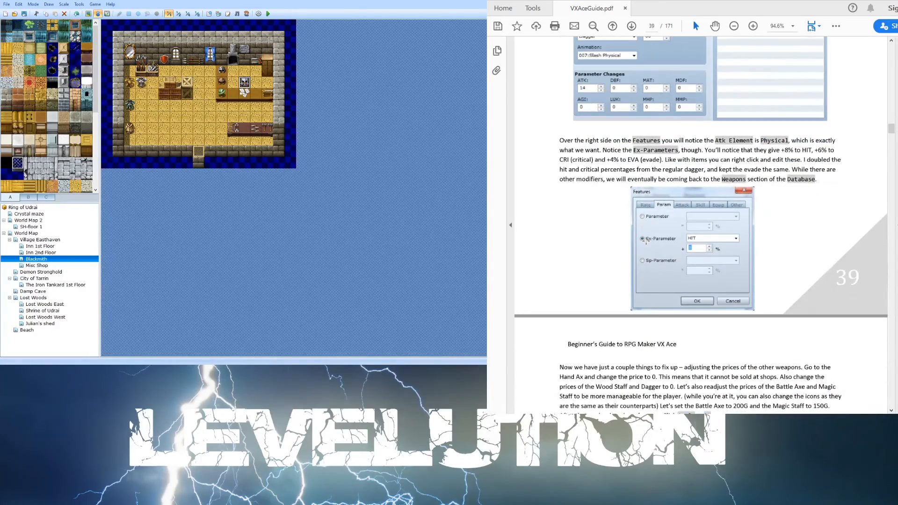
pyautogui.scroll(-20, 645, 242)
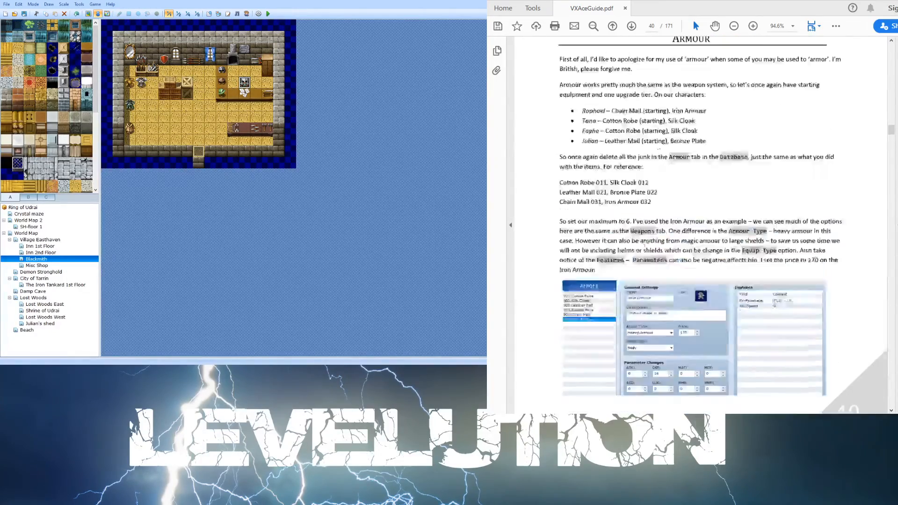
pyautogui.scroll(-20, 645, 241)
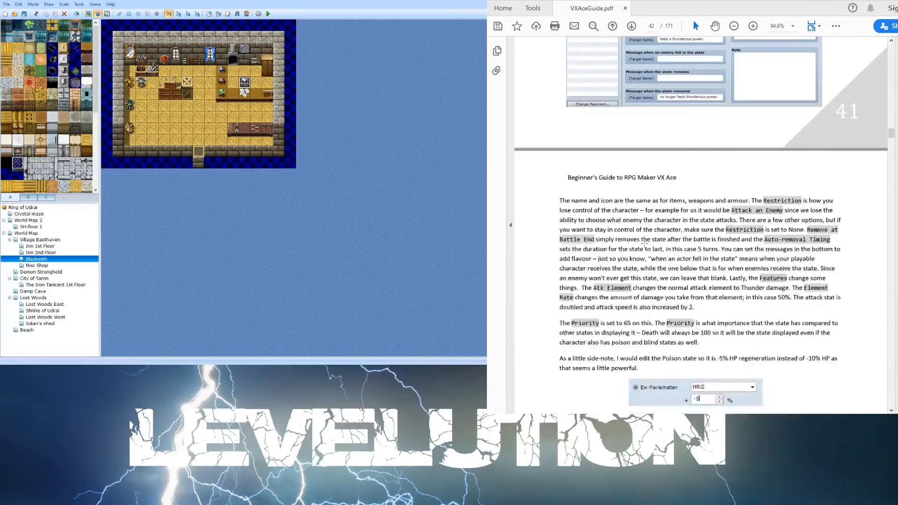
pyautogui.scroll(-15, 644, 242)
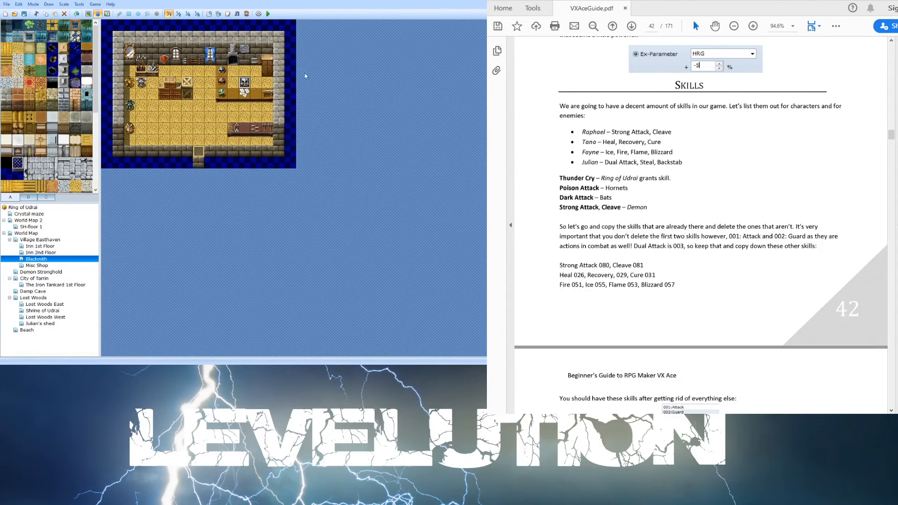
# - Open the database's Skills tab and browse each existing skill entry from Attack through Retreat
pyautogui.press('F9')
pyautogui.click(256, 99)
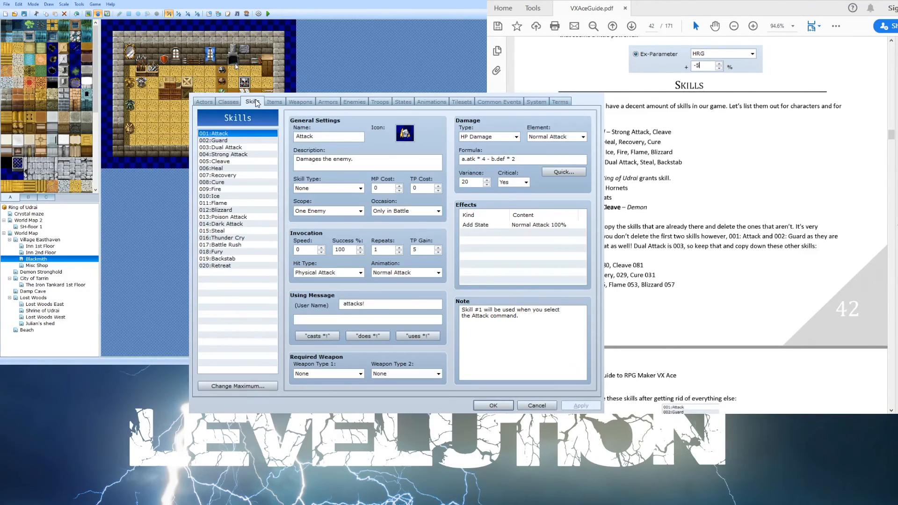
pyautogui.click(229, 147)
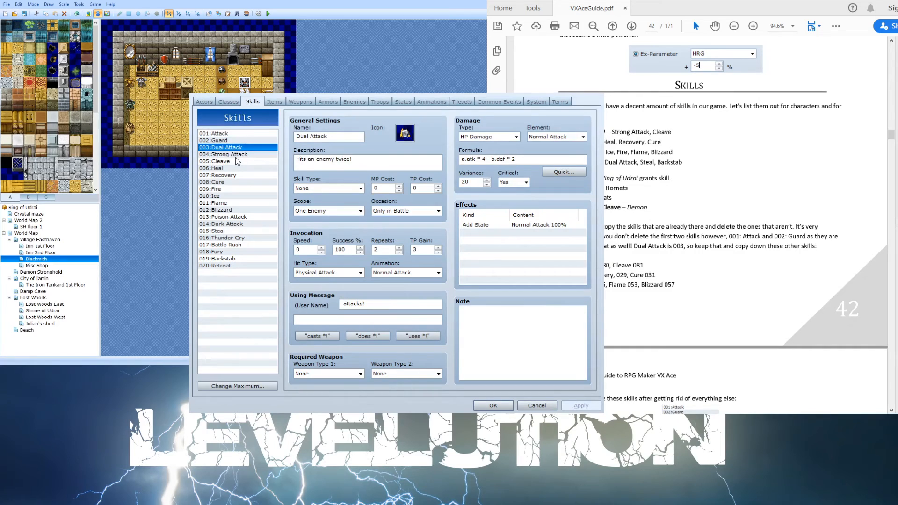
pyautogui.press('Down')
pyautogui.press('Down')
pyautogui.press('Down')
pyautogui.press('Down')
pyautogui.press('Down')
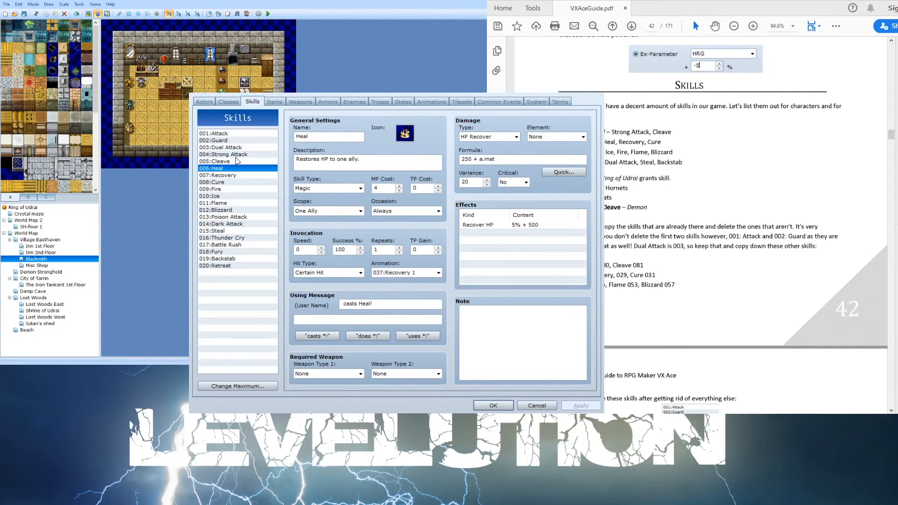
pyautogui.press('Down')
pyautogui.press('Down')
pyautogui.press('Down')
pyautogui.press('Down')
pyautogui.press('Down')
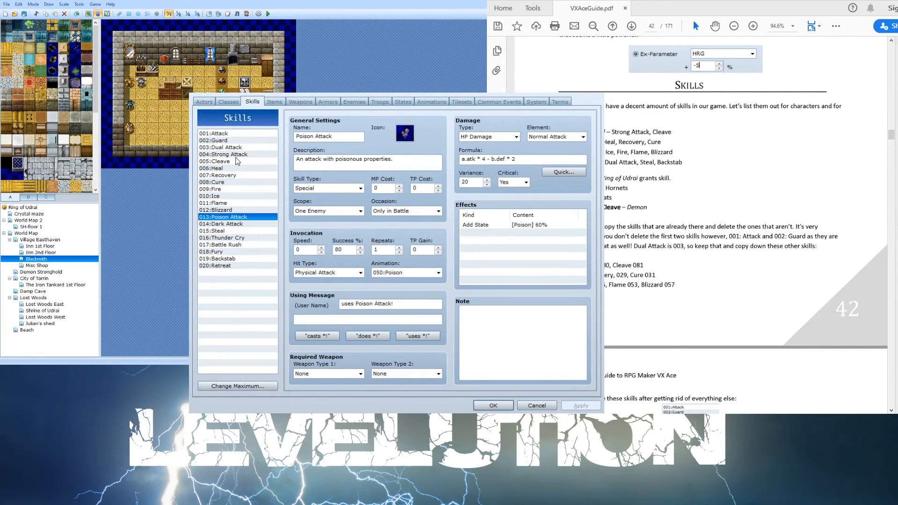
pyautogui.press('Down')
pyautogui.press('Down')
pyautogui.press('Down')
pyautogui.press('Down')
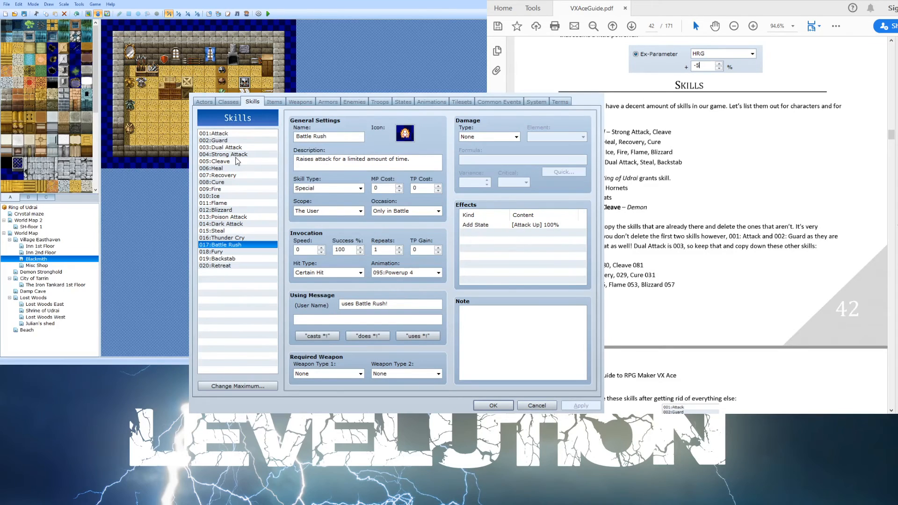
pyautogui.press('Down')
pyautogui.press('Down')
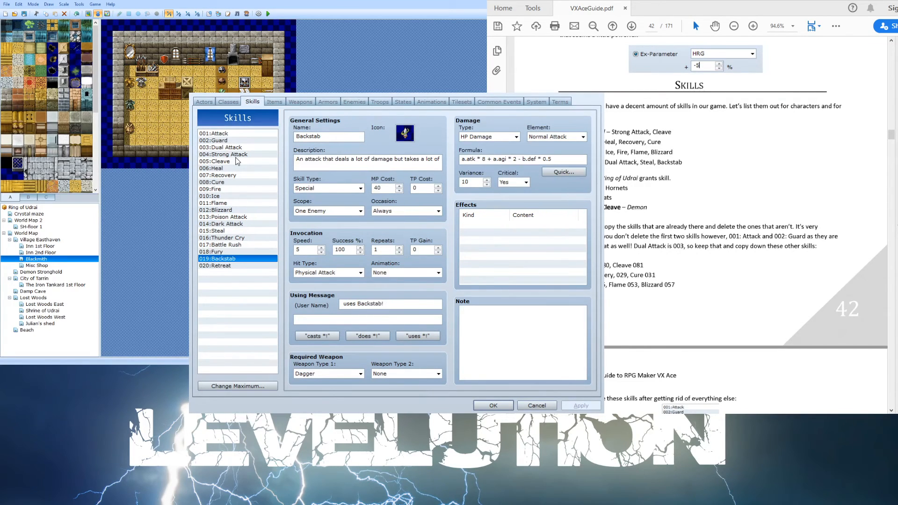
pyautogui.press('Down')
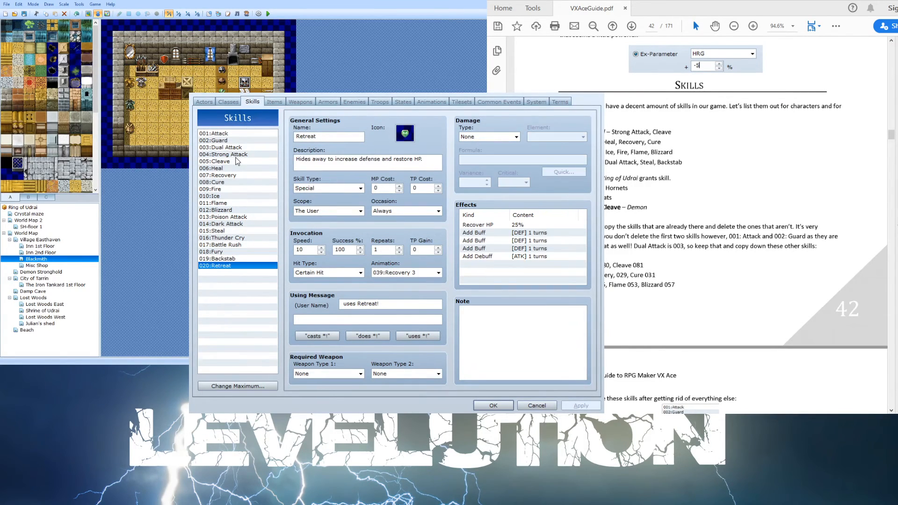
pyautogui.press('Up')
pyautogui.press('Up')
pyautogui.press('Up')
pyautogui.press('Up')
pyautogui.press('Up')
pyautogui.press('Up')
pyautogui.press('Up')
pyautogui.press('Up')
pyautogui.press('Up')
pyautogui.press('Up')
pyautogui.press('Up')
pyautogui.press('Up')
pyautogui.press('Up')
pyautogui.press('Up')
pyautogui.press('Up')
pyautogui.press('Up')
pyautogui.press('Up')
pyautogui.press('Up')
pyautogui.press('Up')
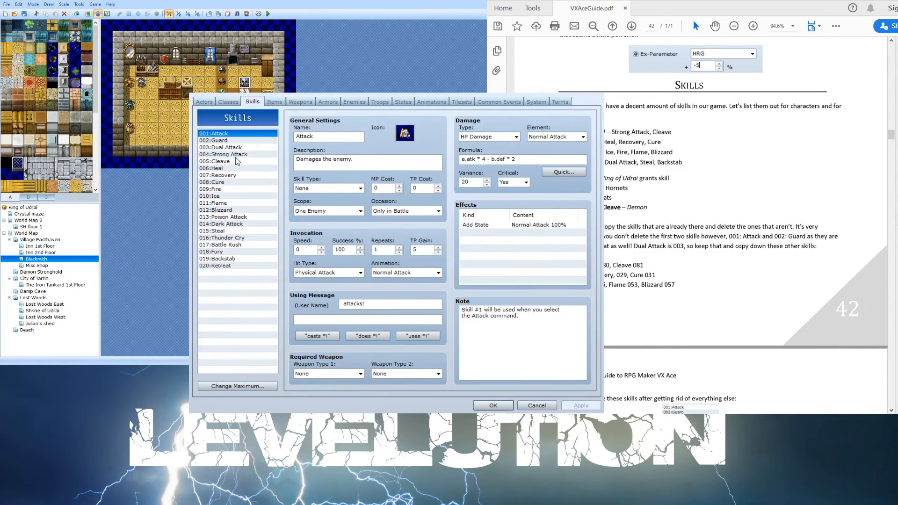
pyautogui.press('Down')
pyautogui.press('Up')
pyautogui.click(485, 153)
pyautogui.click(546, 137)
pyautogui.click(546, 138)
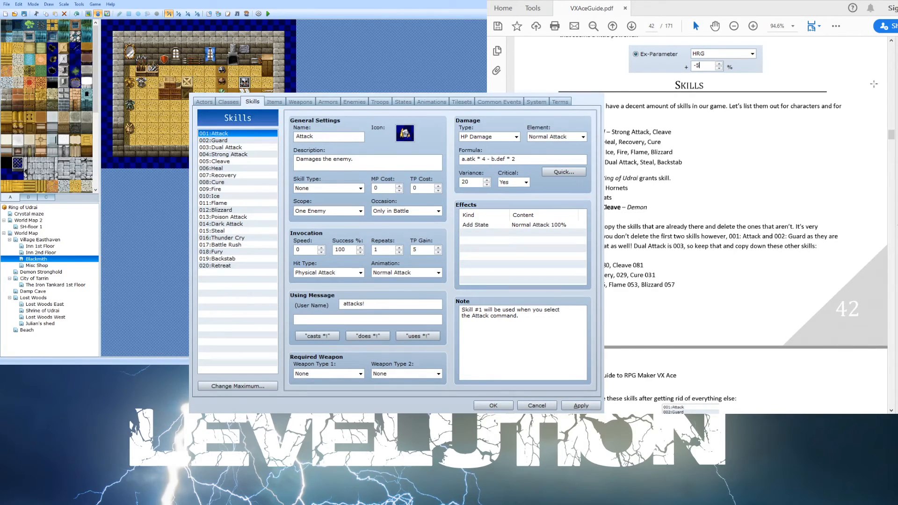
# - Scroll the guide through the rest of the Skills chapter to the start of the Classes section
pyautogui.scroll(-2, 797, 174)
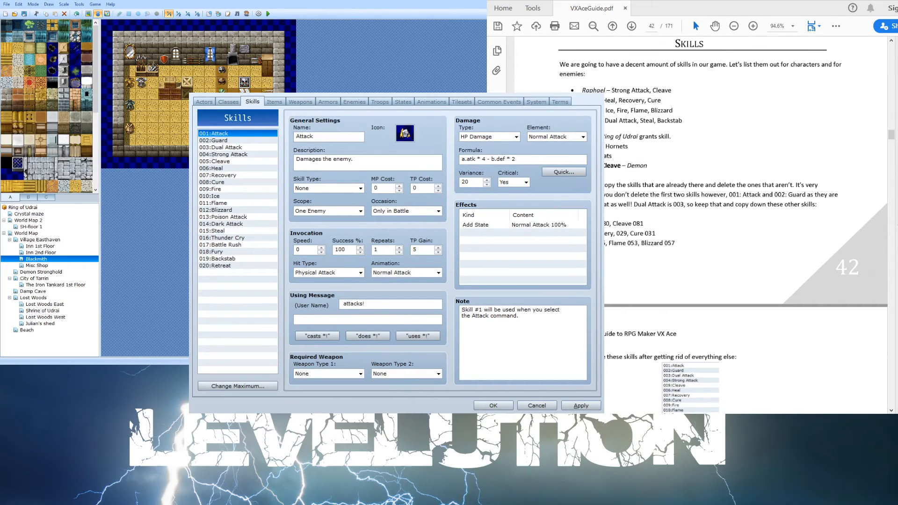
pyautogui.scroll(-15, 620, 201)
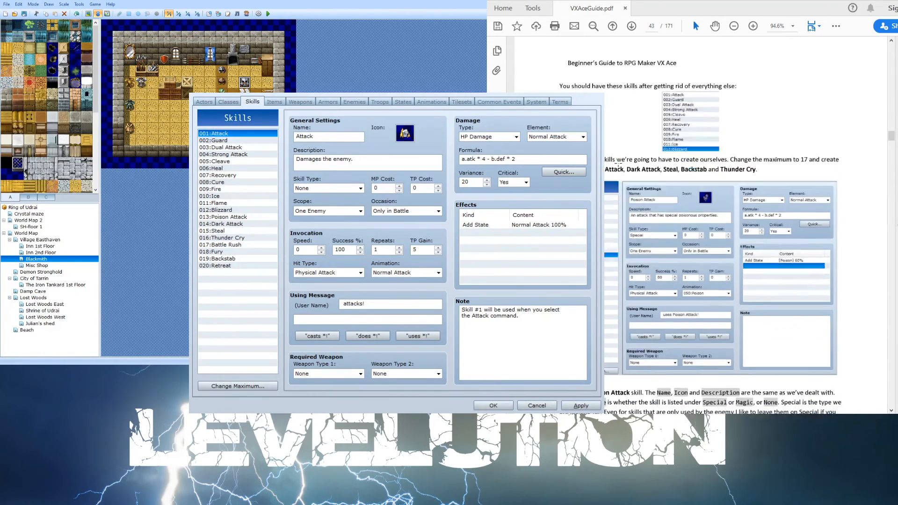
pyautogui.scroll(-10, 616, 163)
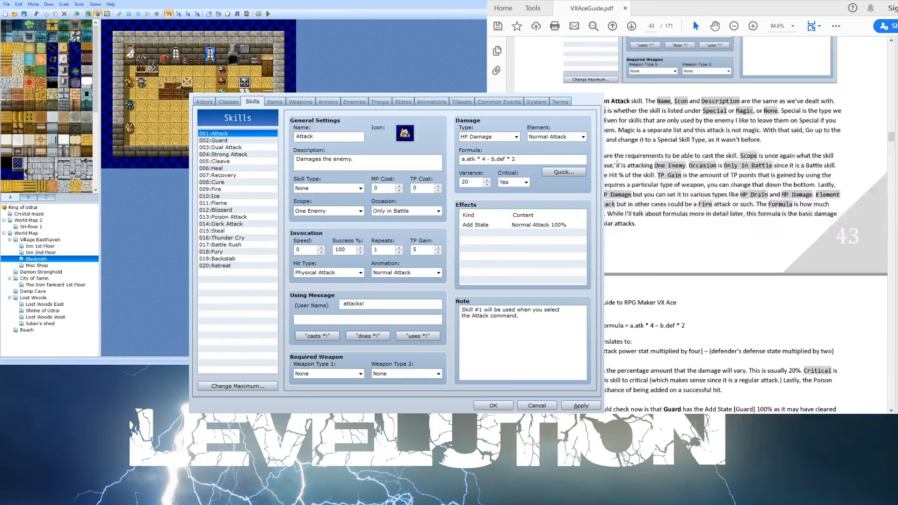
pyautogui.scroll(-5, 616, 163)
pyautogui.scroll(-4, 616, 165)
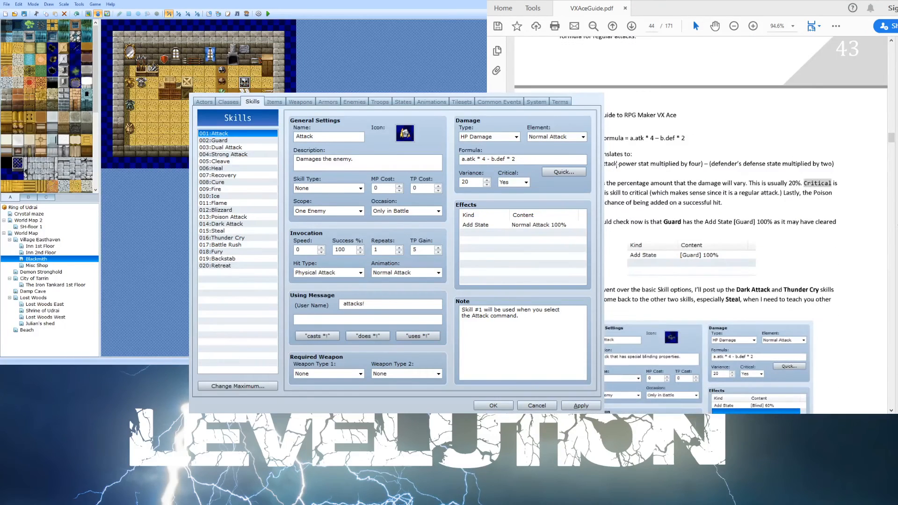
pyautogui.scroll(-12, 617, 163)
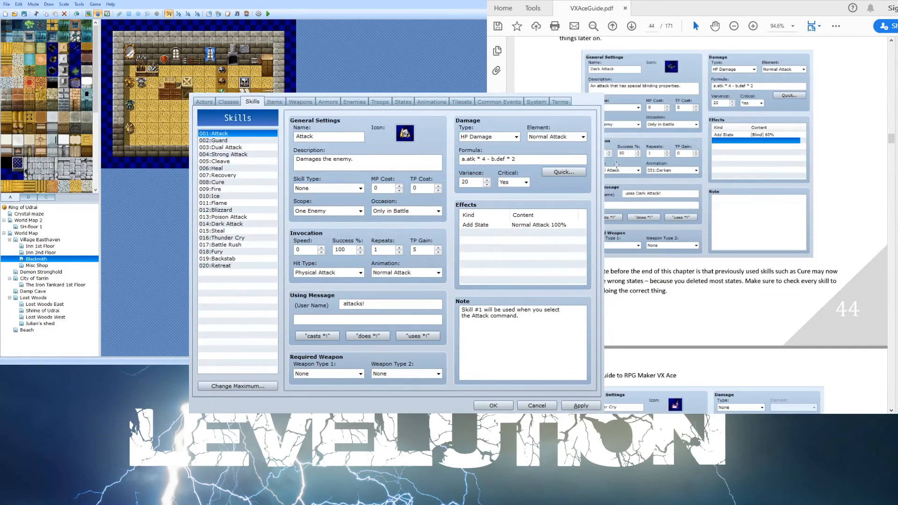
pyautogui.scroll(-8, 616, 163)
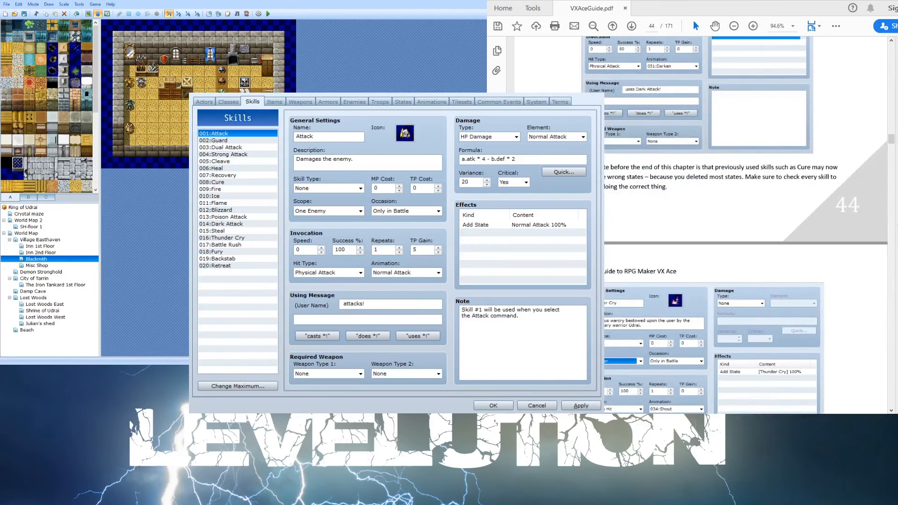
pyautogui.scroll(-4, 616, 164)
pyautogui.scroll(-10, 701, 225)
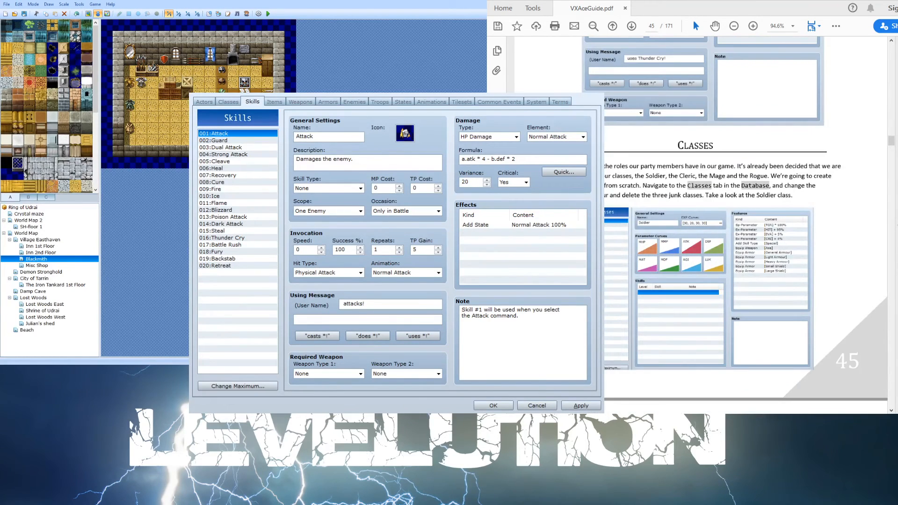
# - Switch to the Classes tab and review each class's features and learned skills, from Soldier to Inventor
pyautogui.click(228, 101)
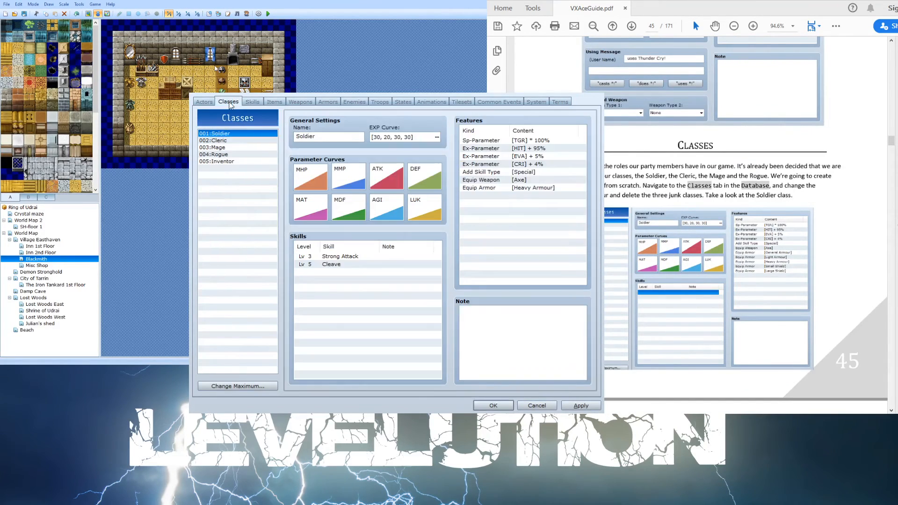
pyautogui.click(220, 140)
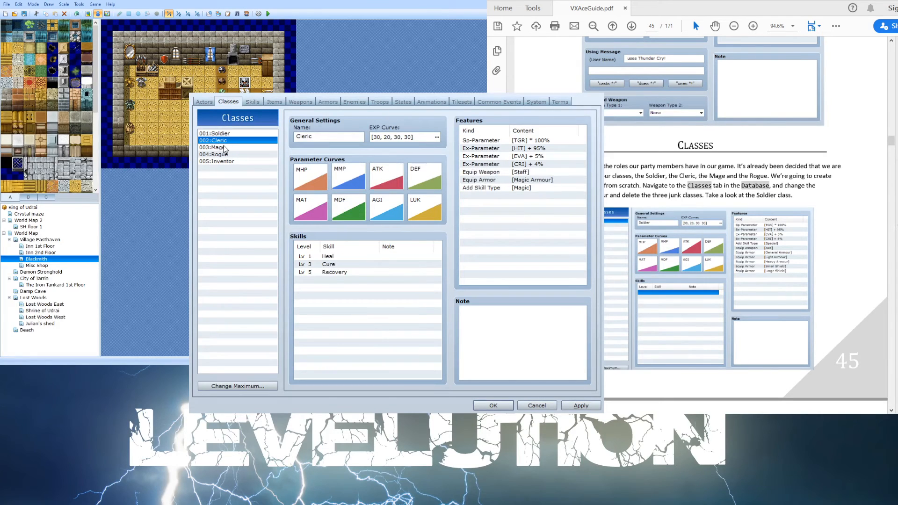
pyautogui.click(224, 148)
pyautogui.click(225, 154)
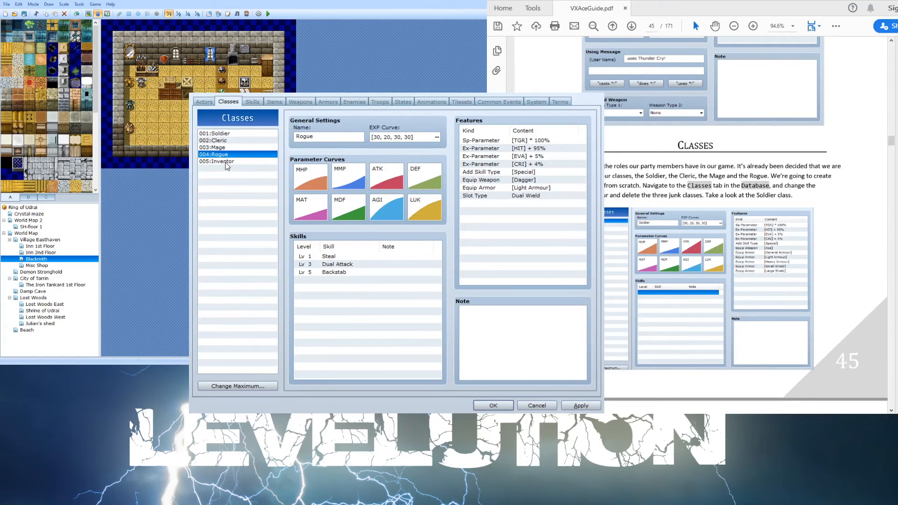
pyautogui.click(226, 162)
pyautogui.click(233, 155)
pyautogui.click(233, 148)
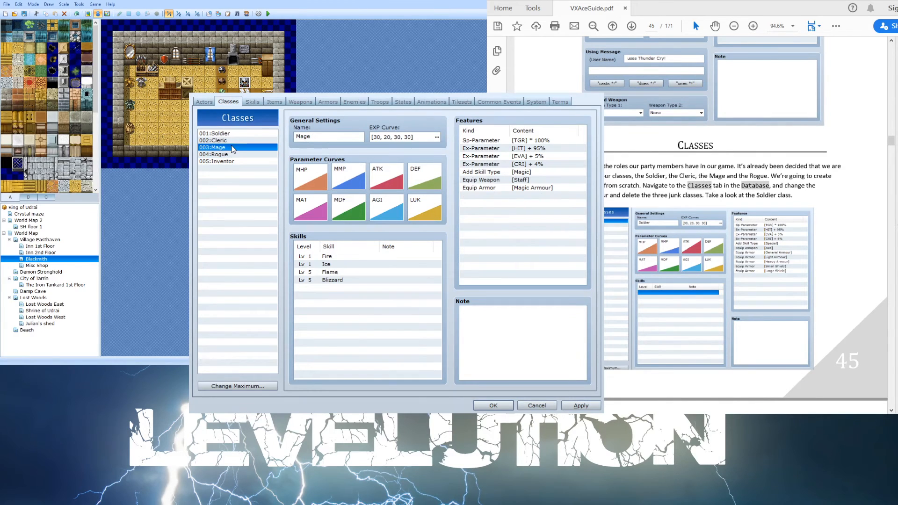
pyautogui.click(241, 141)
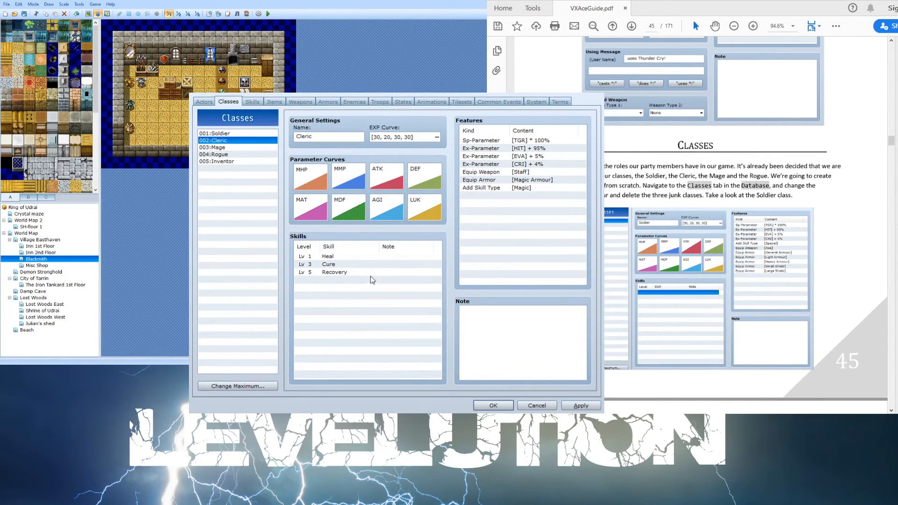
pyautogui.click(343, 272)
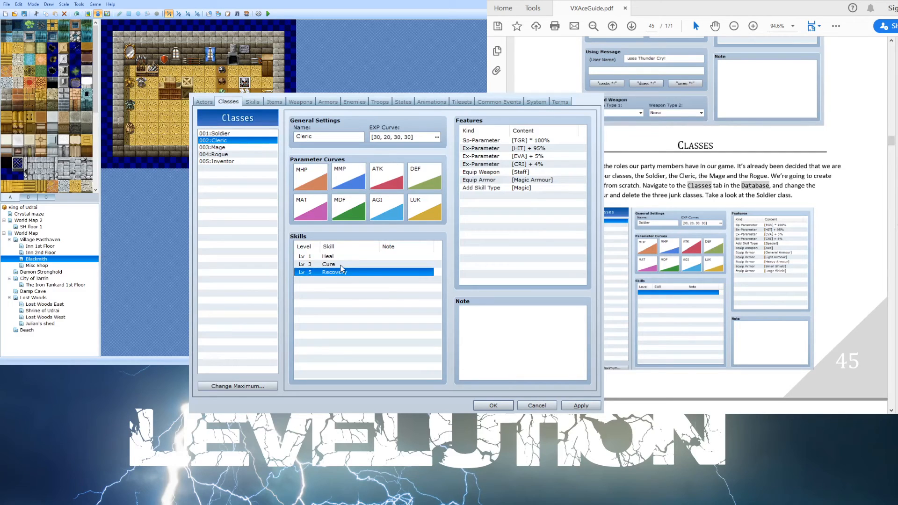
pyautogui.click(231, 134)
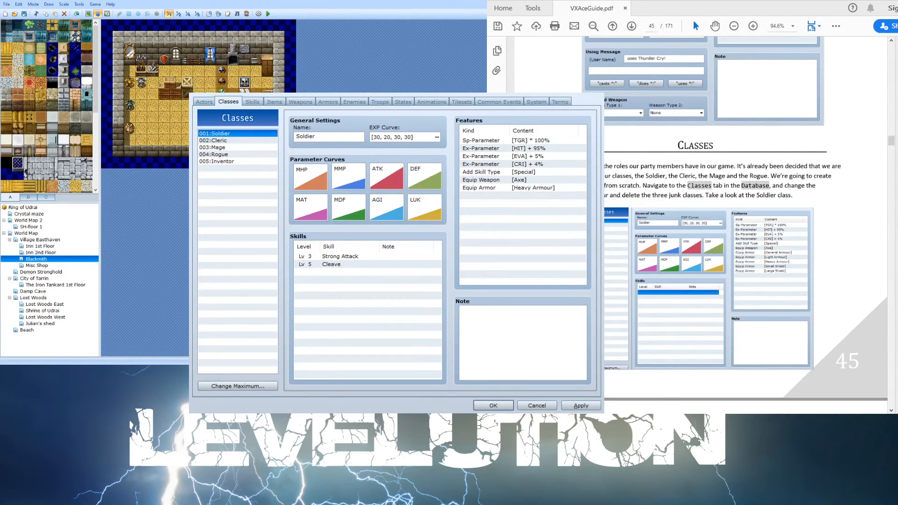
# - Scroll the guide through the Classes section's explanation of EXP curves and parameter curves
pyautogui.scroll(-3, 766, 183)
pyautogui.scroll(-3, 766, 183)
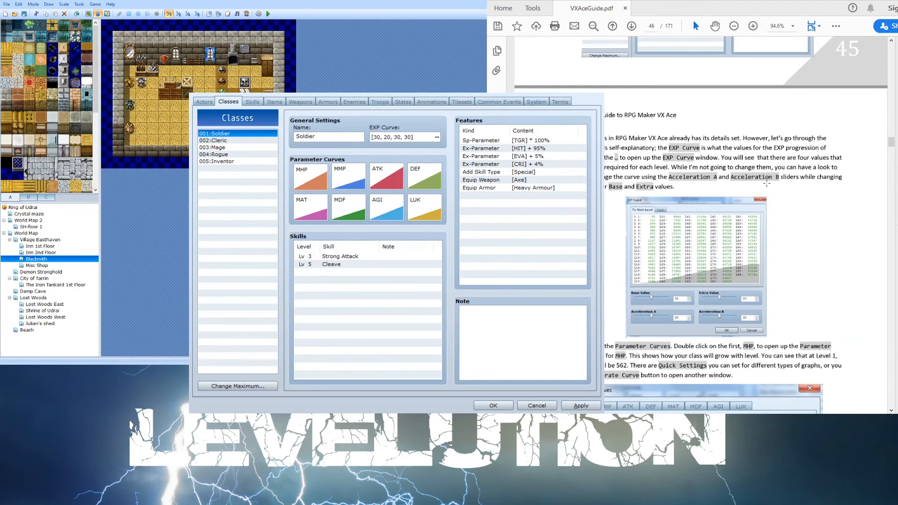
pyautogui.scroll(-3, 766, 183)
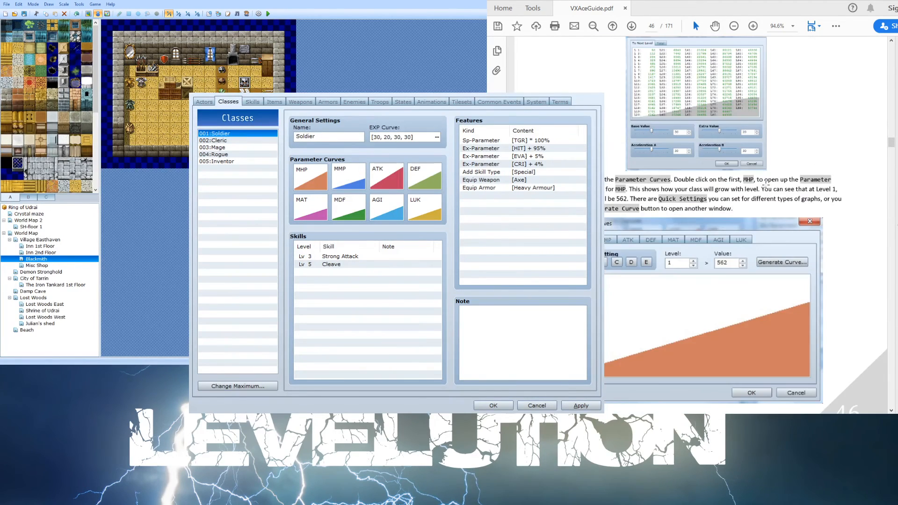
pyautogui.scroll(-1, 766, 182)
pyautogui.scroll(-3, 765, 185)
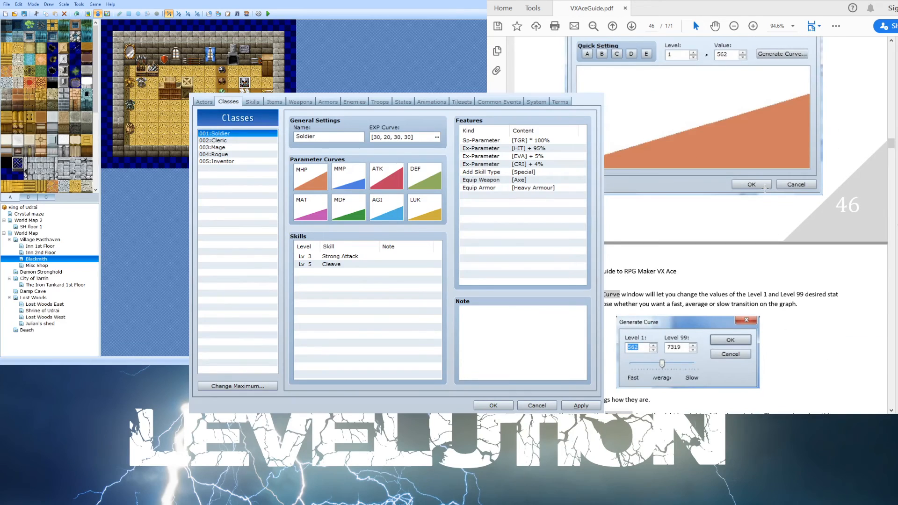
# - Scroll the guide on through the Classes section's features and skill-learning instructions
pyautogui.scroll(-4, 765, 188)
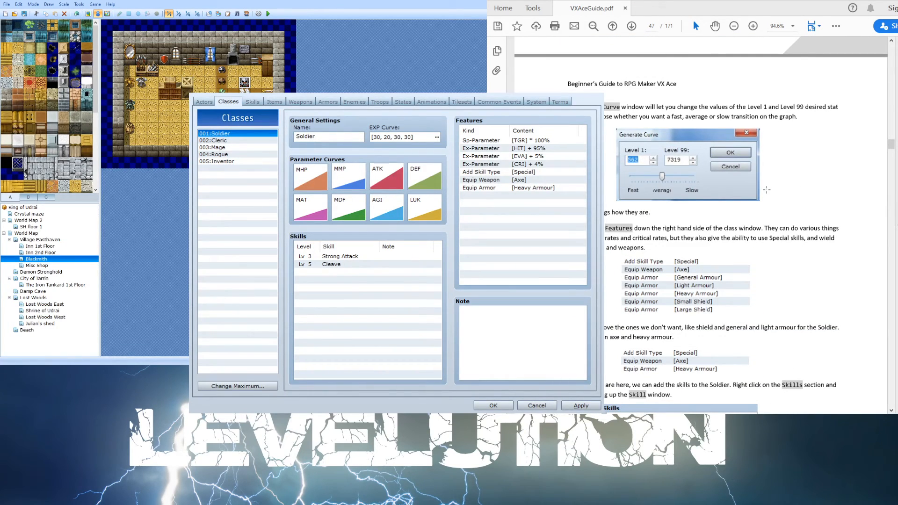
pyautogui.scroll(-2, 766, 190)
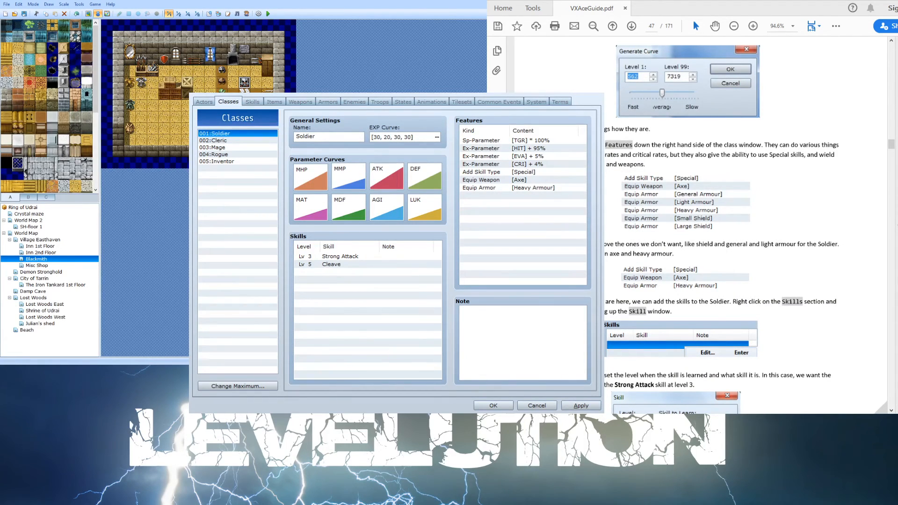
# - Browse the database's Skills, Items, Weapons and States tabs to view their existing entries
pyautogui.click(253, 102)
pyautogui.click(274, 102)
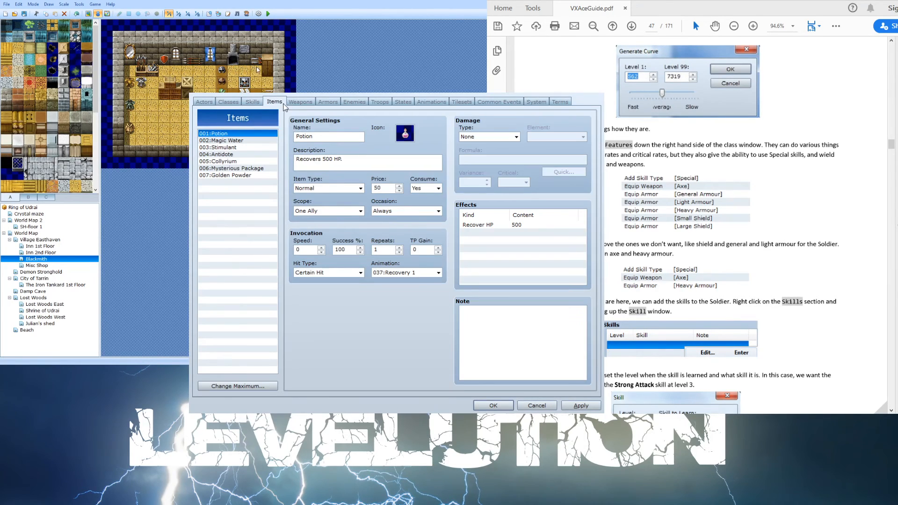
pyautogui.click(300, 102)
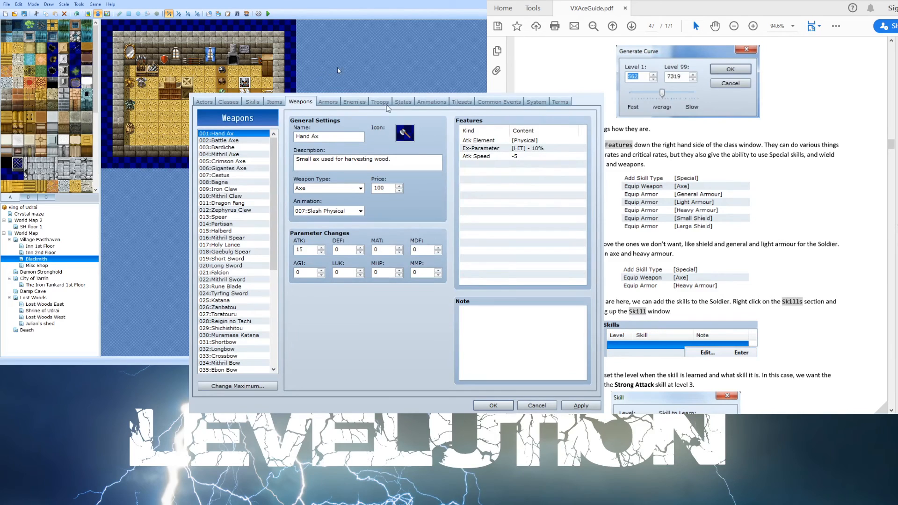
pyautogui.click(412, 102)
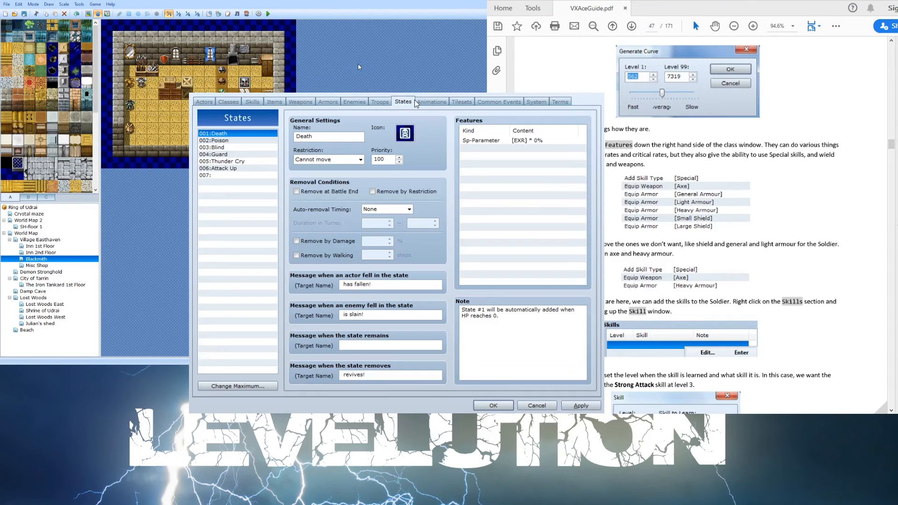
pyautogui.click(424, 104)
pyautogui.click(403, 102)
# - Scroll the guide through the remaining class examples into the Party Members section on actors
pyautogui.scroll(-5, 746, 225)
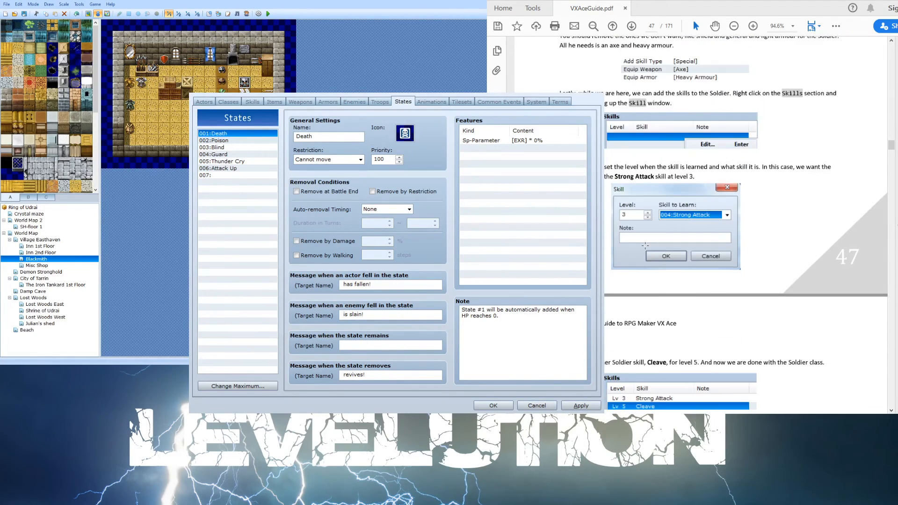
pyautogui.scroll(-15, 645, 246)
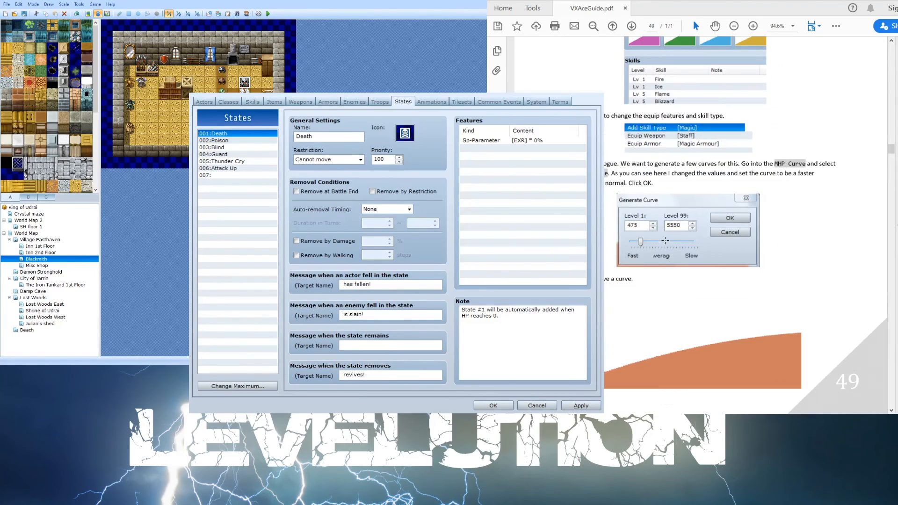
pyautogui.scroll(-15, 664, 238)
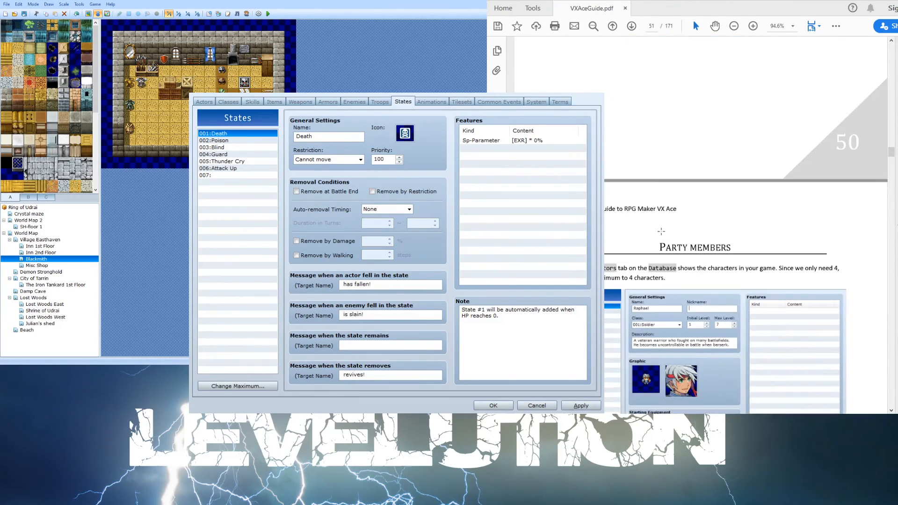
pyautogui.scroll(-4, 661, 231)
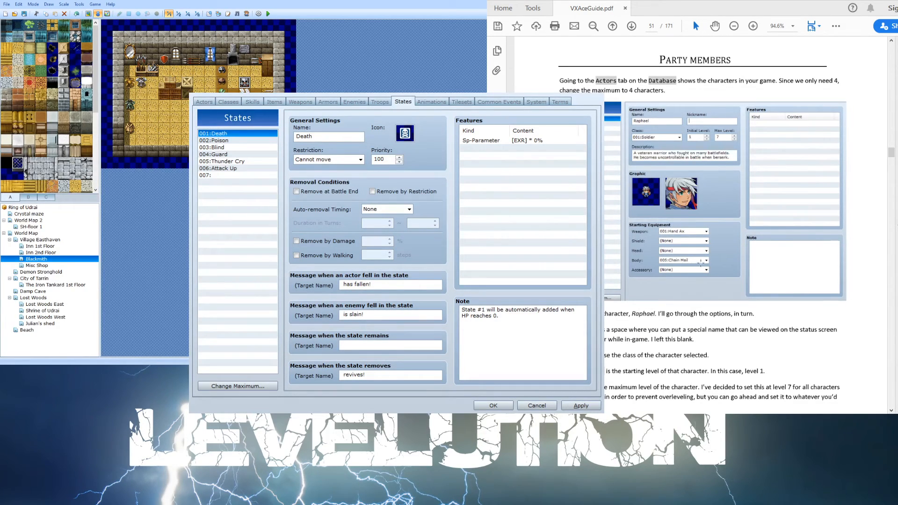
pyautogui.scroll(-2, 700, 232)
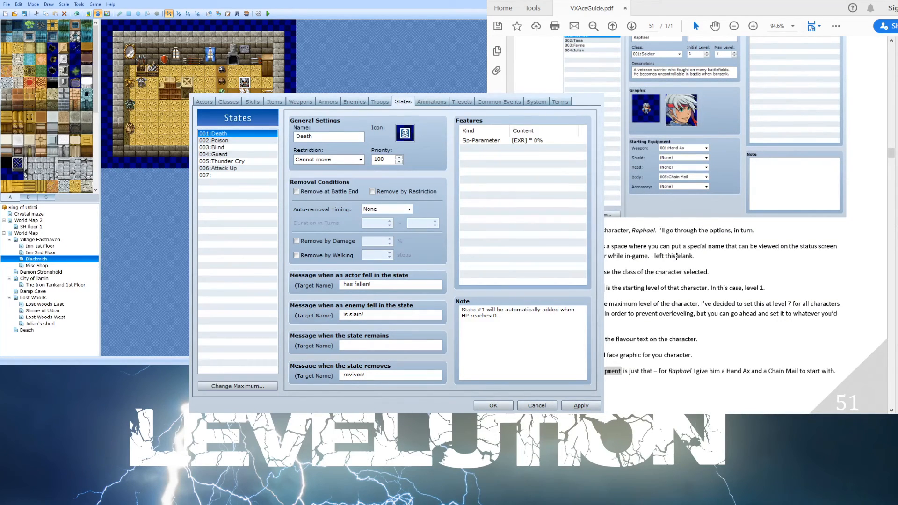
pyautogui.scroll(-1, 725, 233)
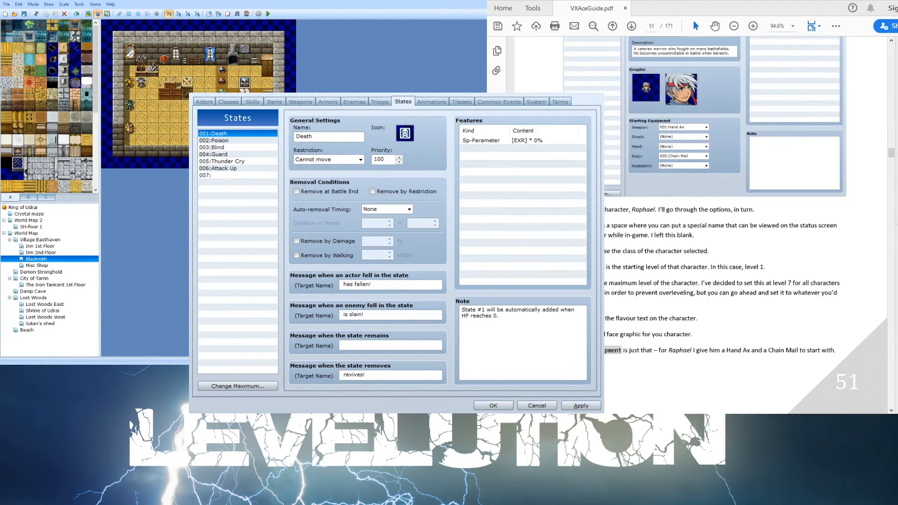
pyautogui.scroll(-5, 725, 224)
pyautogui.scroll(-5, 610, 228)
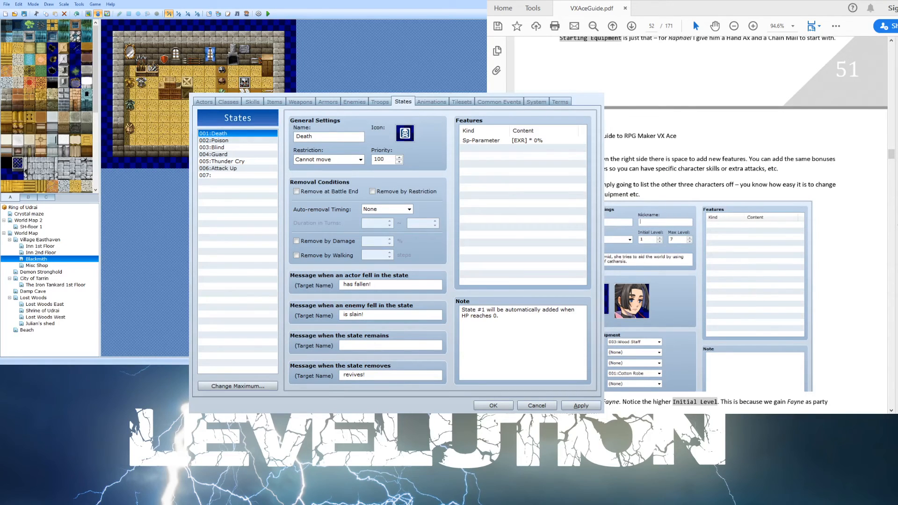
# - Switch back through Classes to the Actors tab and inspect the first actor's Features and Note areas
pyautogui.click(228, 102)
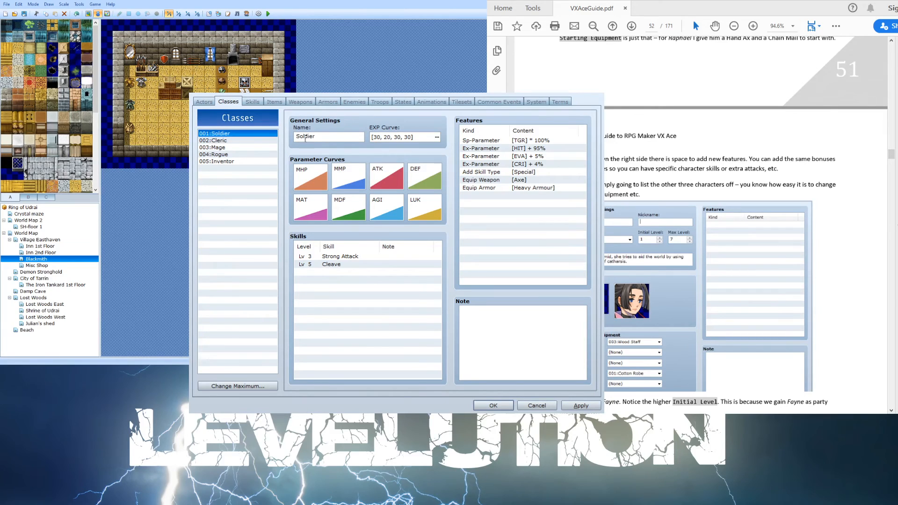
pyautogui.click(211, 103)
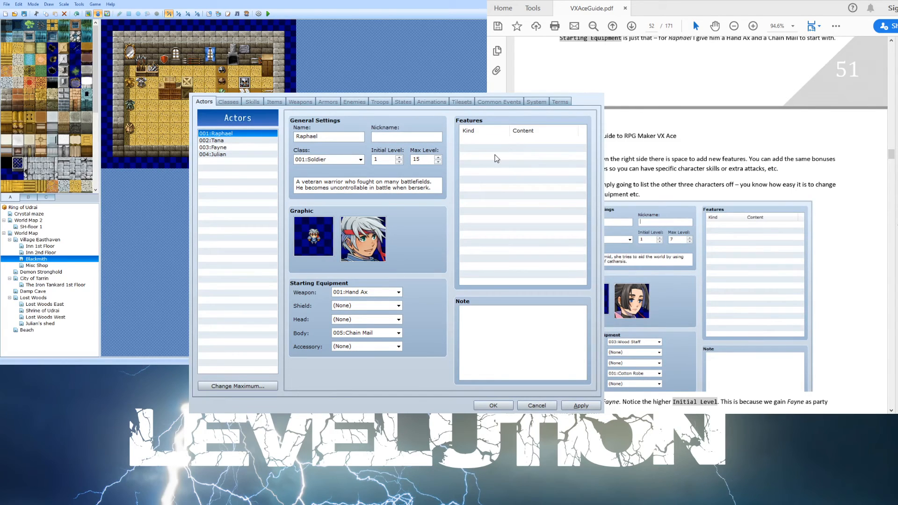
pyautogui.click(593, 141)
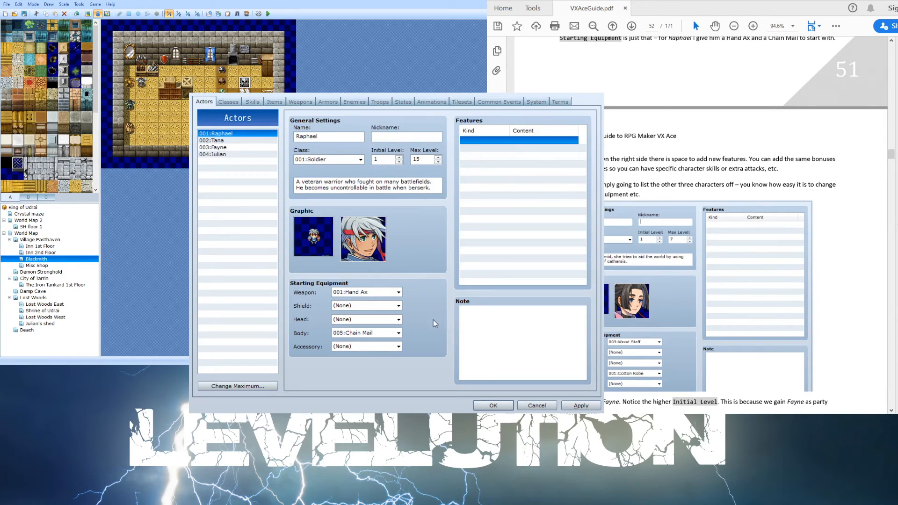
pyautogui.click(503, 354)
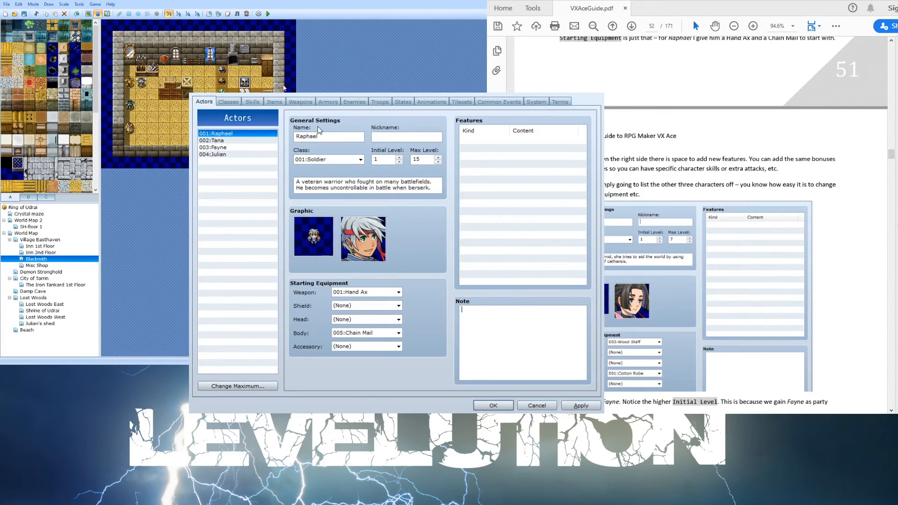
# - Review each of the four actors' class, level and starting equipment, then close the database
pyautogui.click(231, 140)
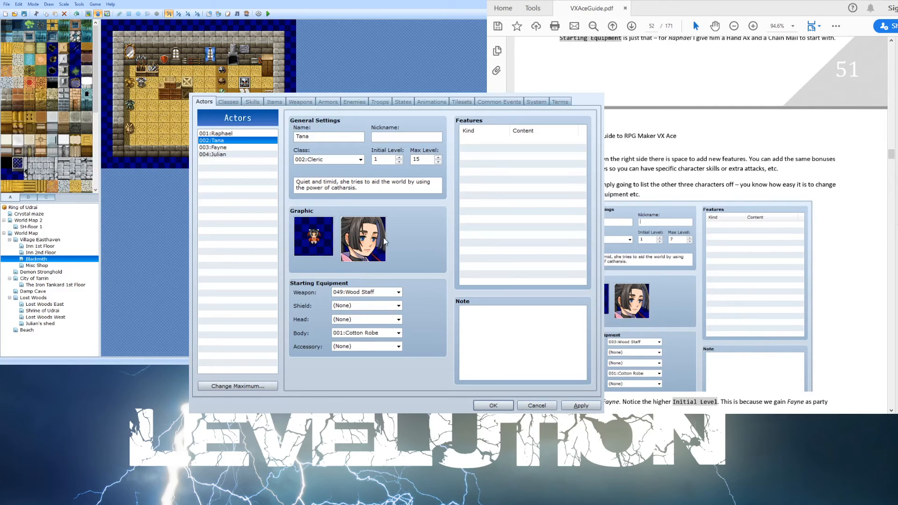
pyautogui.click(221, 133)
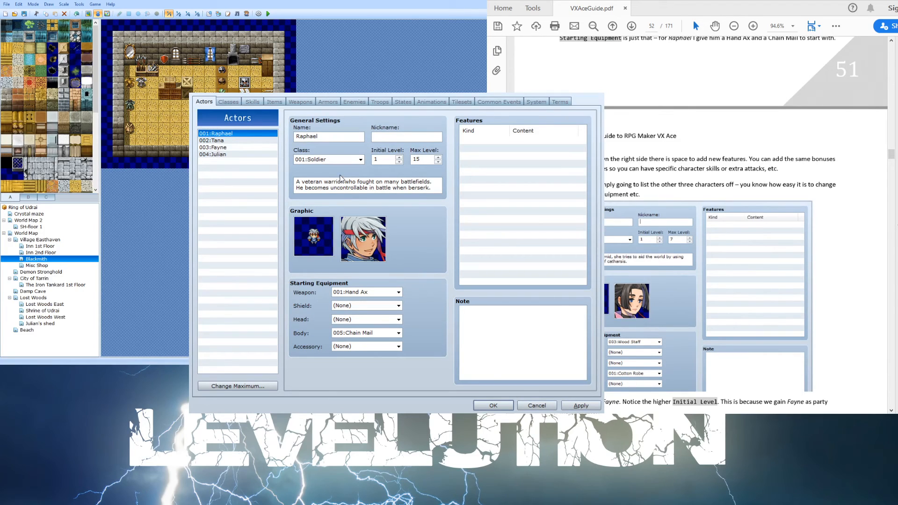
pyautogui.click(212, 148)
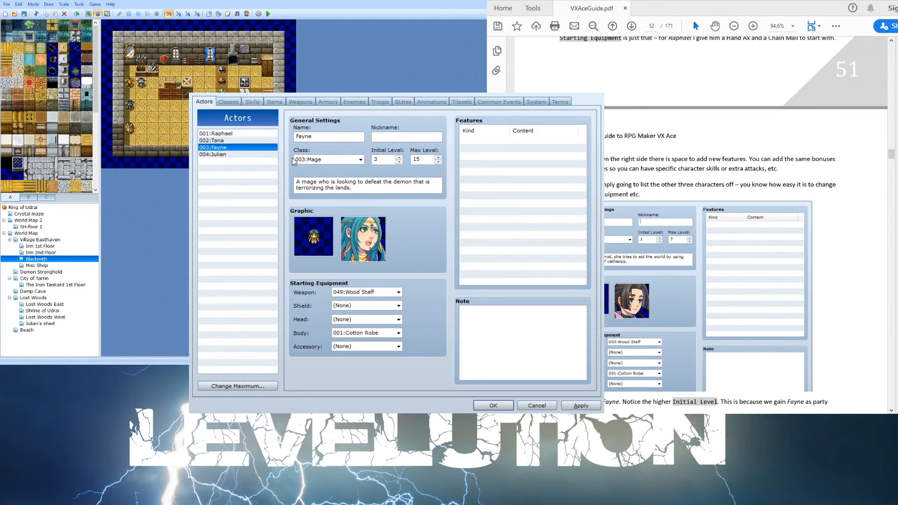
pyautogui.click(251, 157)
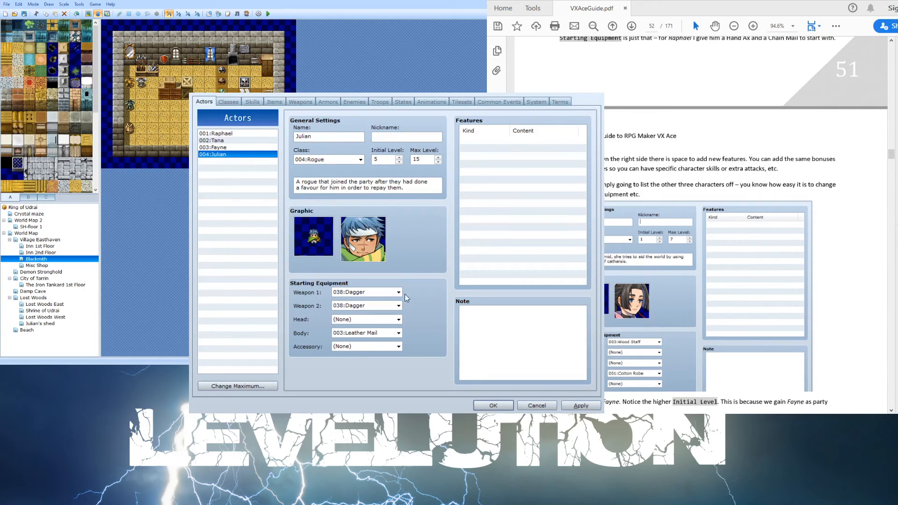
pyautogui.click(485, 404)
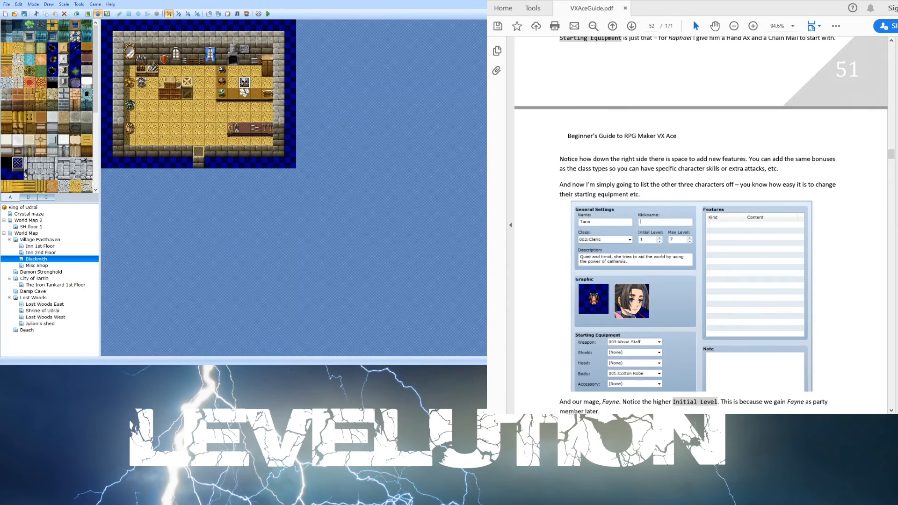
# - Scroll the guide through the remaining actor examples and the Initial Party instructions
pyautogui.scroll(-5, 691, 254)
pyautogui.scroll(-6, 691, 254)
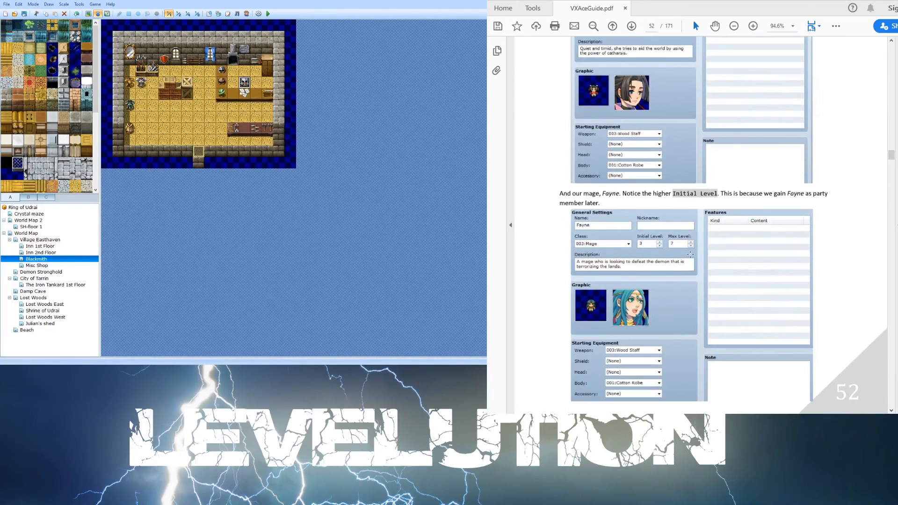
pyautogui.scroll(-6, 692, 254)
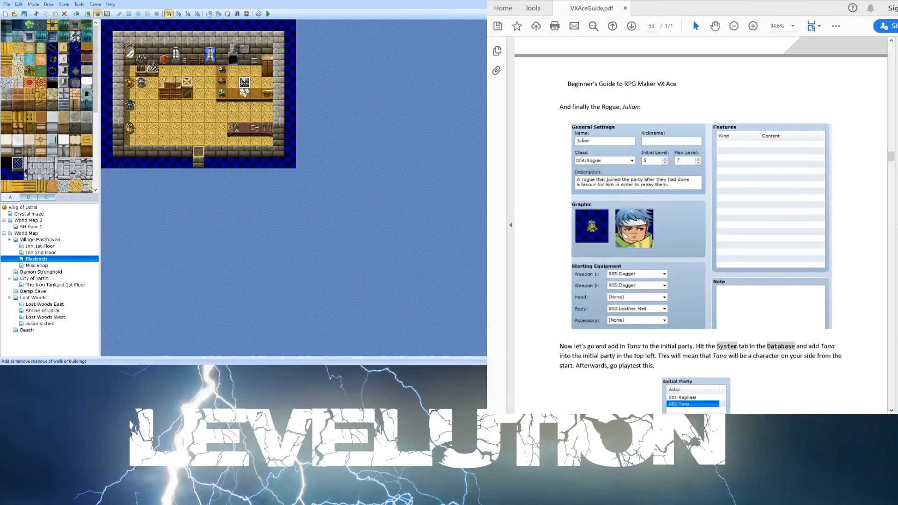
pyautogui.scroll(-6, 701, 225)
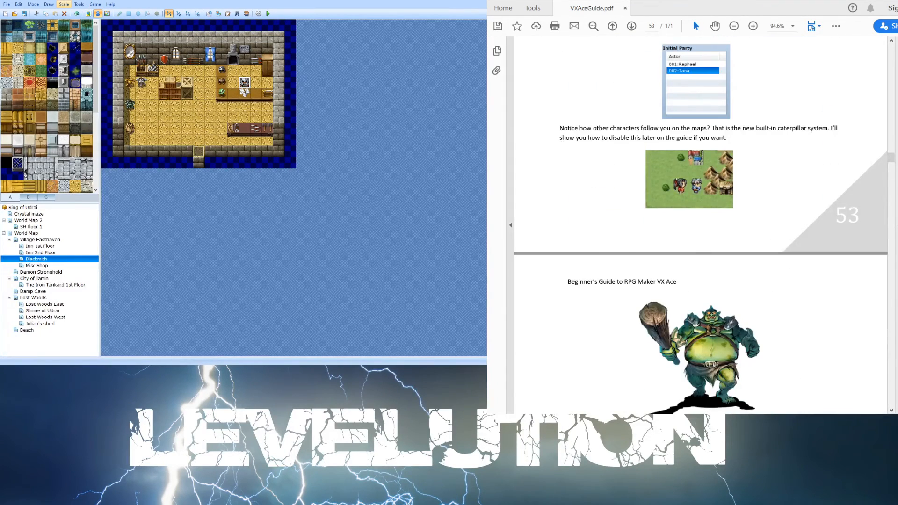
# - Reopen the database and browse the four actors in the Actors tab again
pyautogui.click(85, 15)
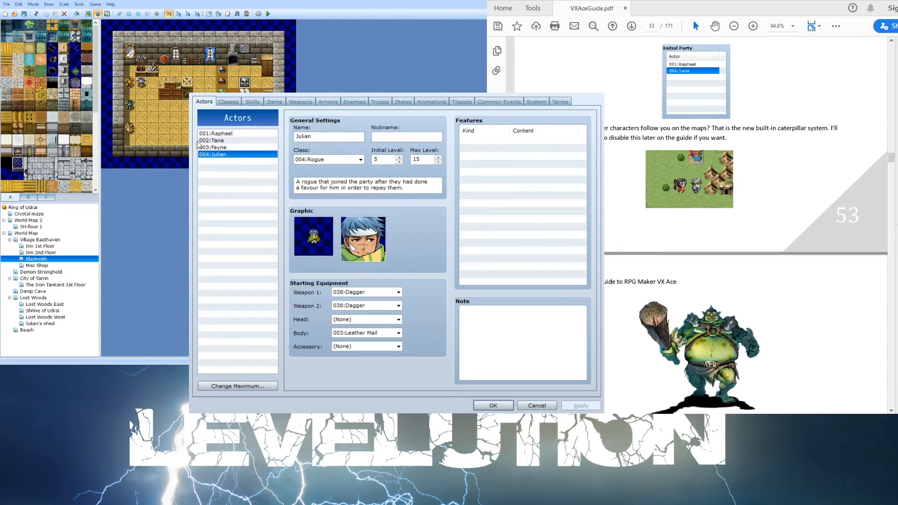
pyautogui.click(216, 147)
pyautogui.click(240, 140)
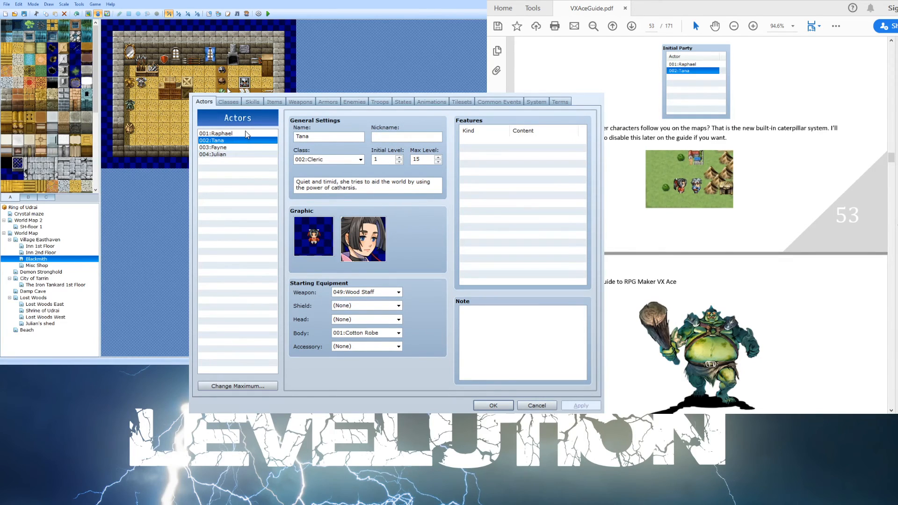
pyautogui.click(237, 153)
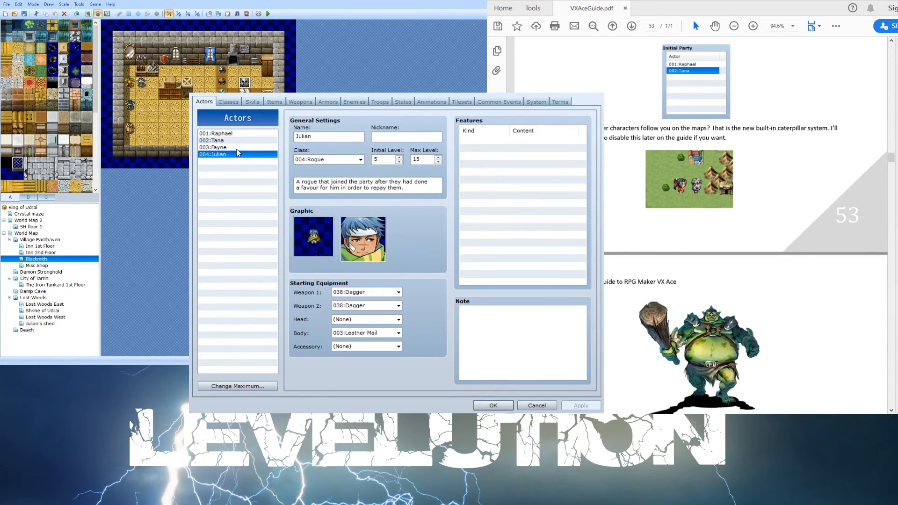
pyautogui.click(237, 147)
pyautogui.click(238, 140)
pyautogui.click(244, 133)
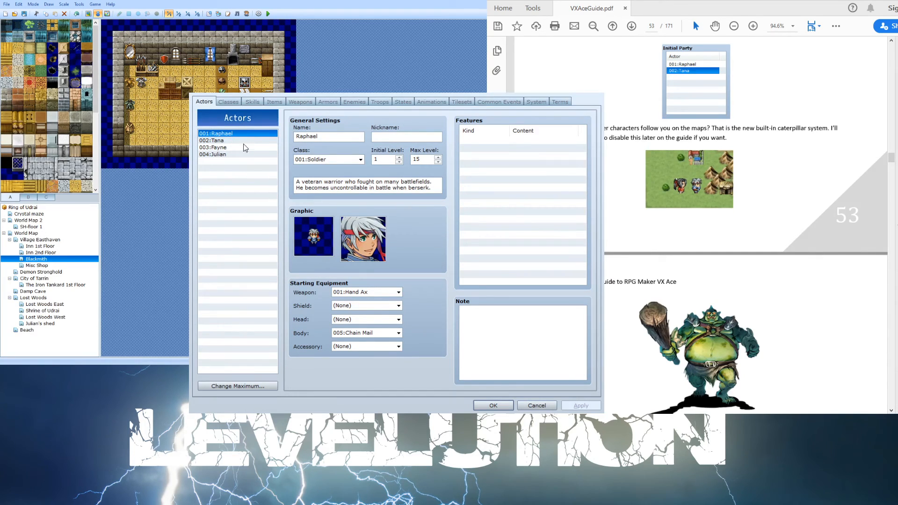
pyautogui.click(242, 141)
pyautogui.click(239, 148)
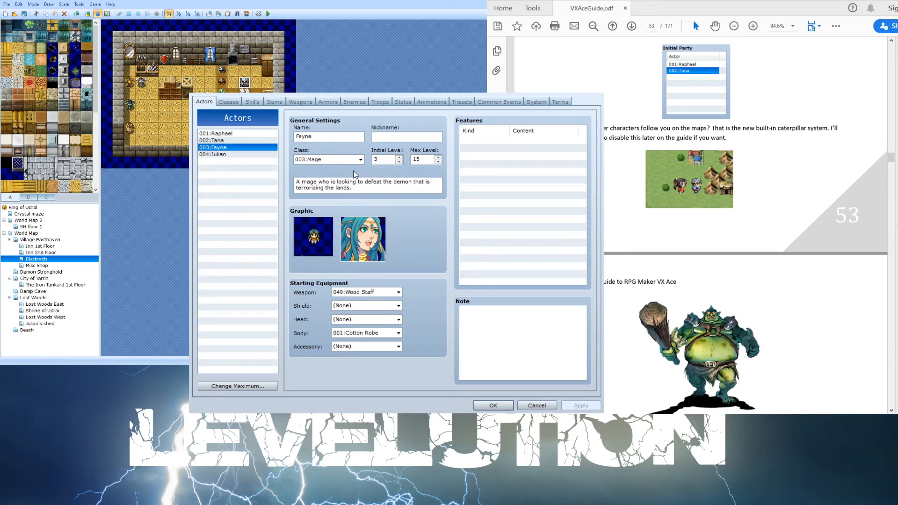
pyautogui.click(251, 154)
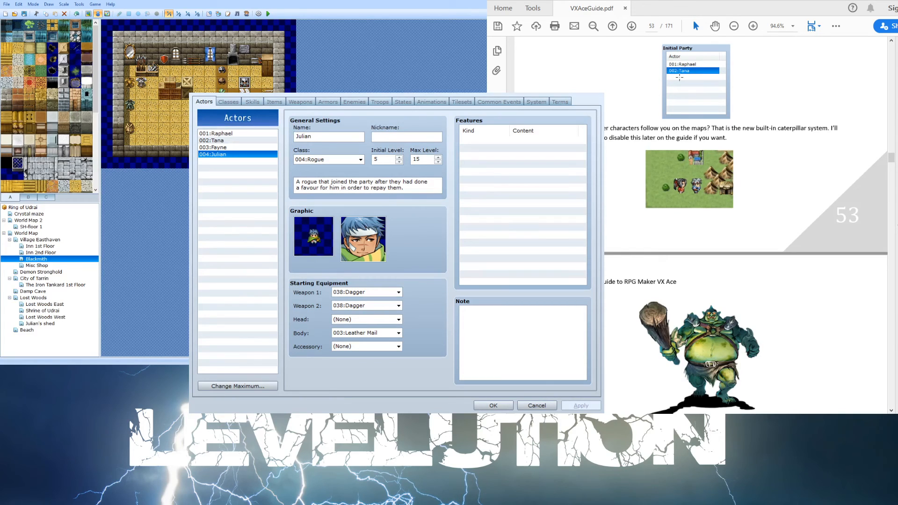
# - Scroll the guide through the Enemies and Battles section to the Troops instructions
pyautogui.scroll(-10, 645, 84)
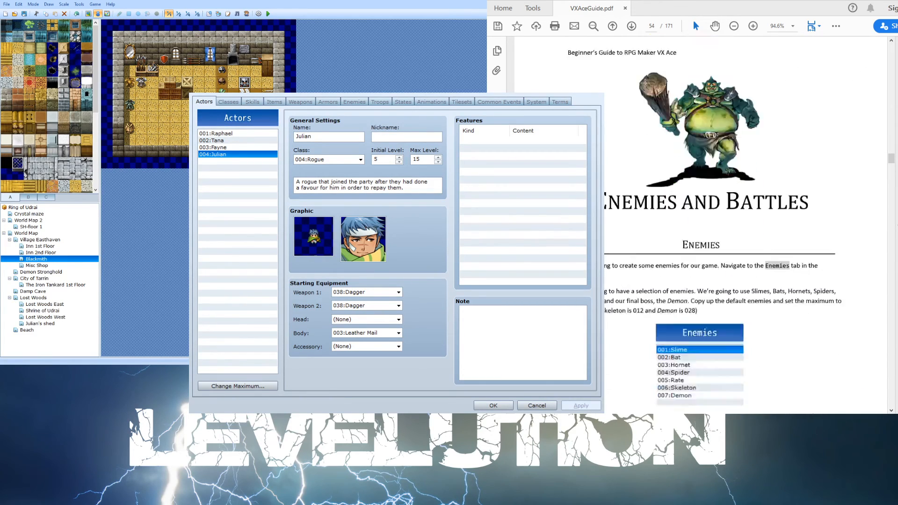
pyautogui.scroll(-20, 645, 83)
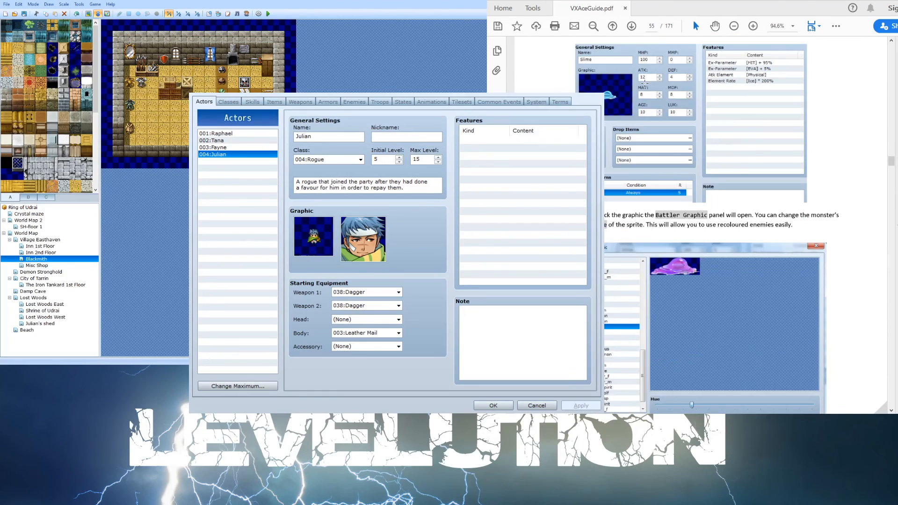
pyautogui.scroll(-20, 642, 84)
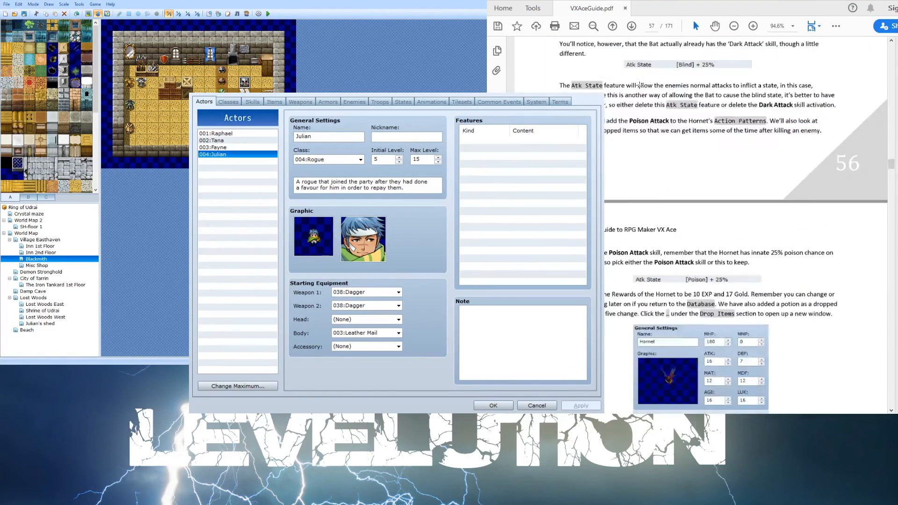
pyautogui.scroll(-10, 636, 82)
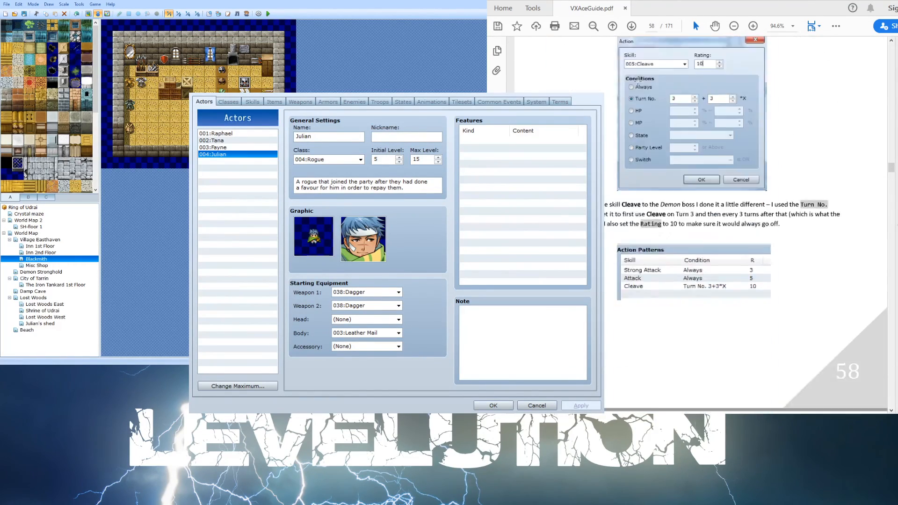
pyautogui.scroll(-15, 636, 79)
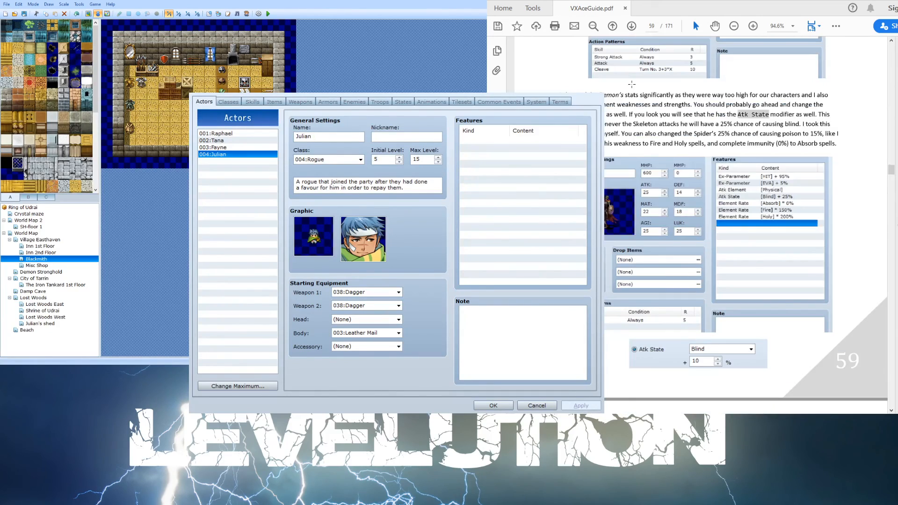
pyautogui.scroll(-15, 638, 75)
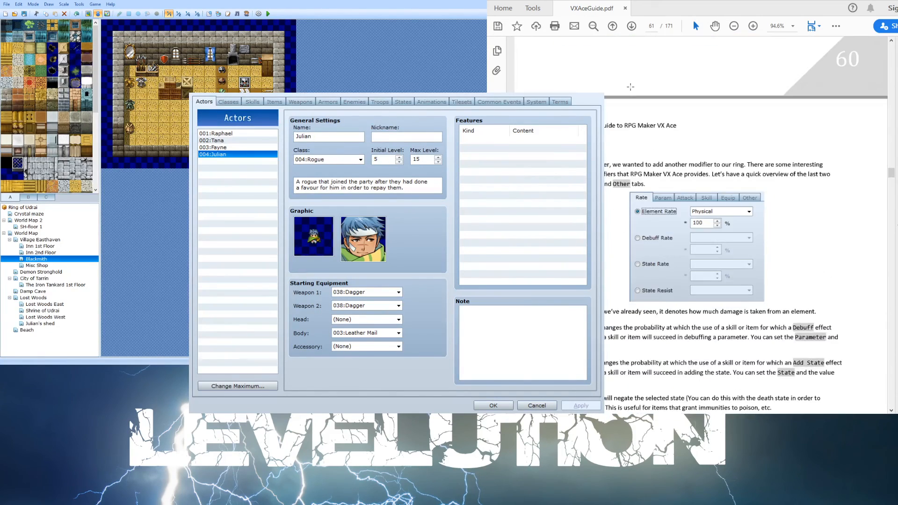
pyautogui.scroll(-8, 630, 87)
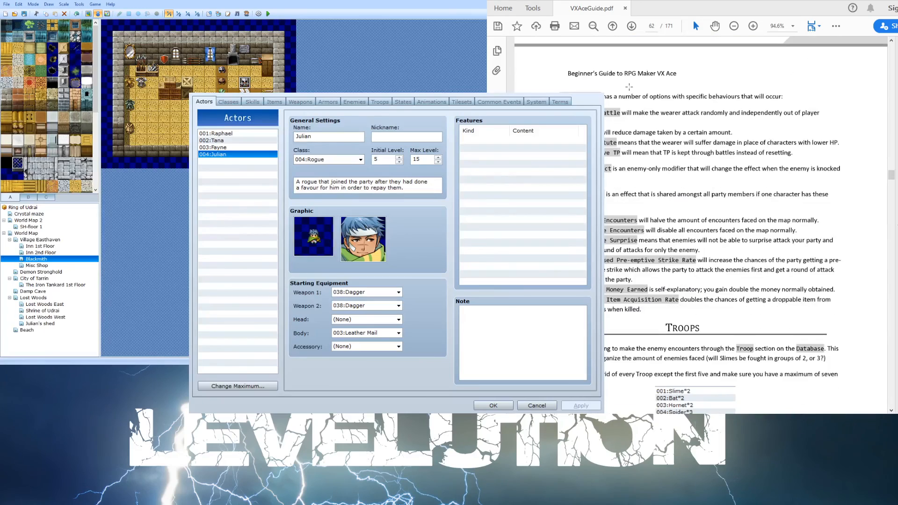
pyautogui.scroll(-5, 629, 87)
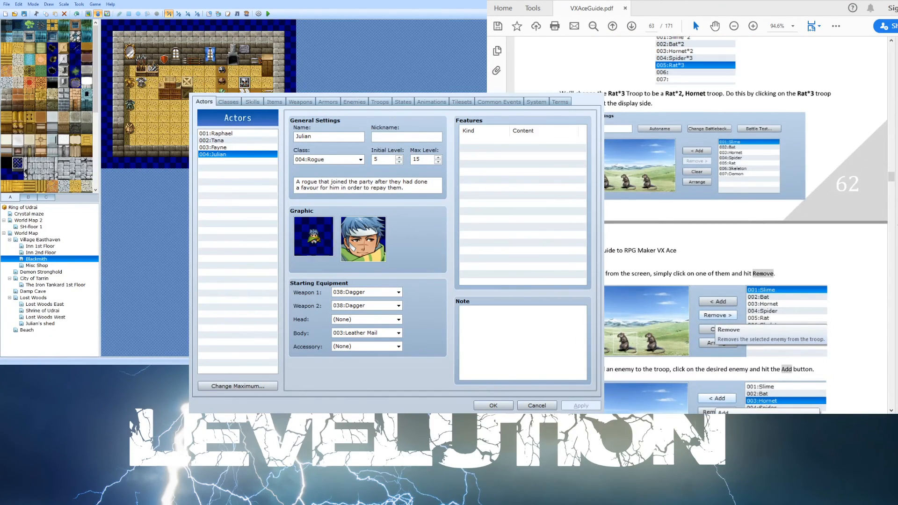
# - Switch to the Troops tab and browse each existing troop's enemies and battle events
pyautogui.click(377, 102)
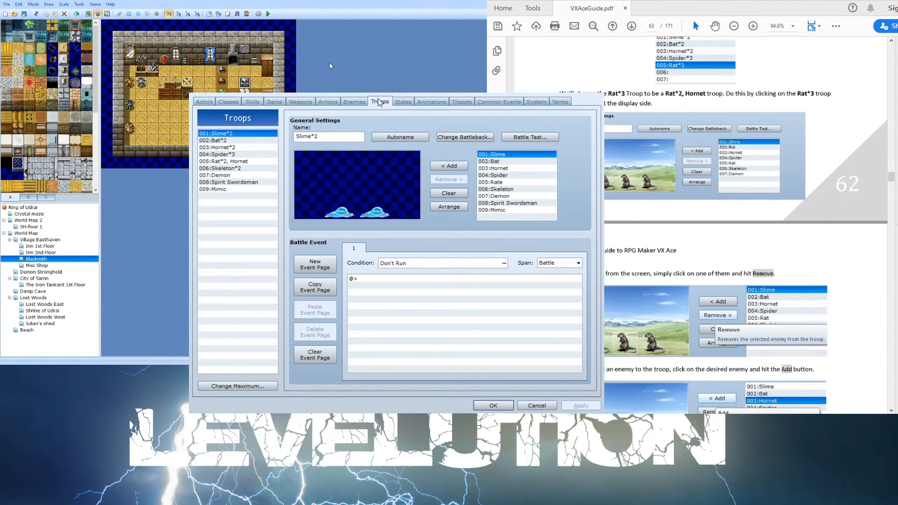
pyautogui.click(237, 141)
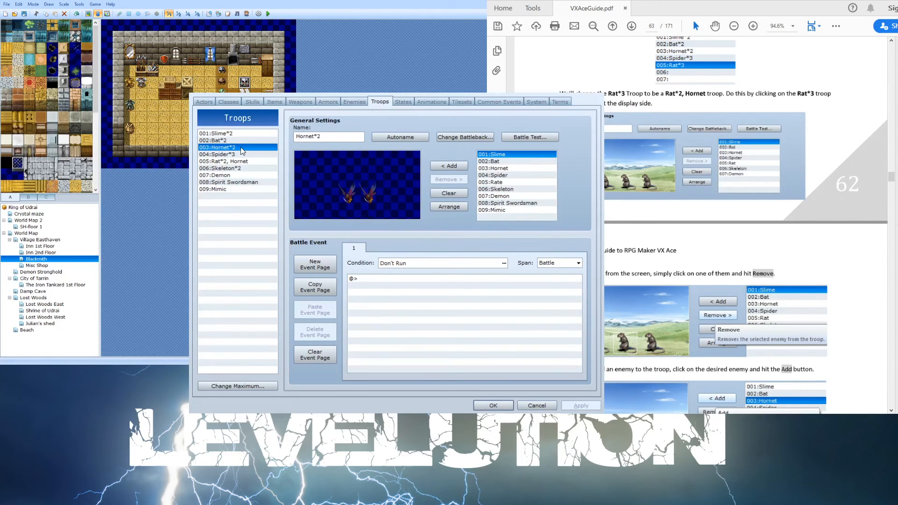
pyautogui.click(246, 133)
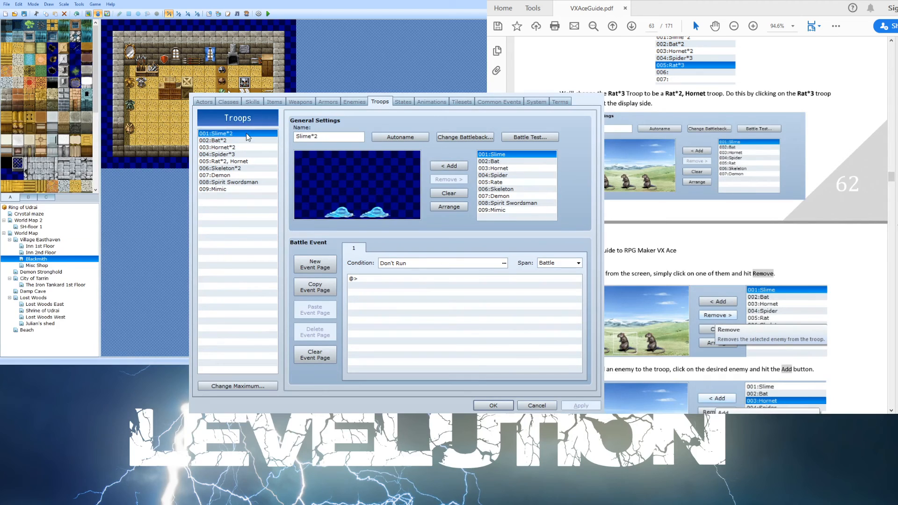
pyautogui.click(247, 140)
pyautogui.click(245, 147)
pyautogui.click(242, 160)
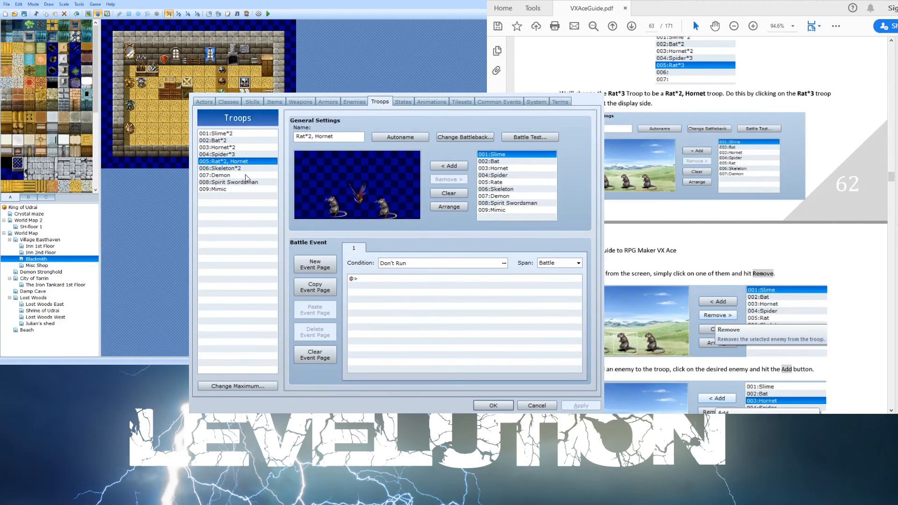
pyautogui.click(243, 175)
pyautogui.click(243, 182)
pyautogui.click(240, 189)
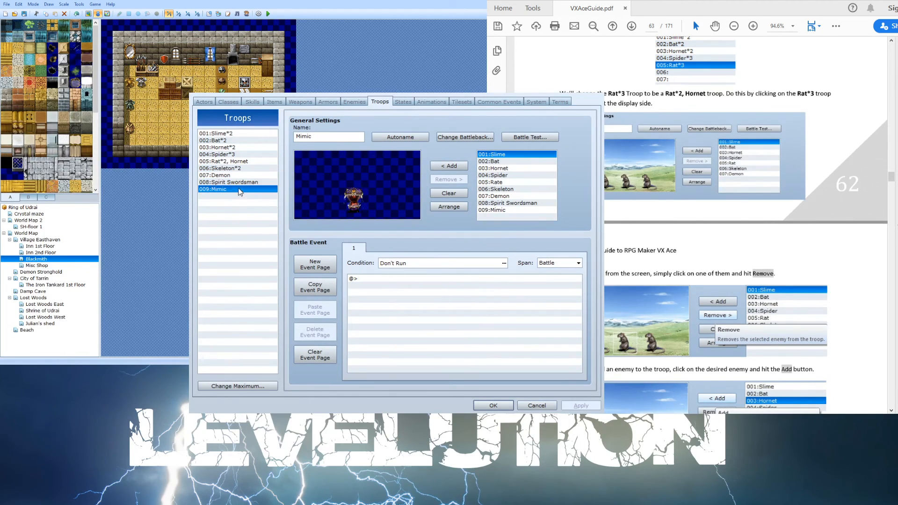
pyautogui.click(241, 175)
pyautogui.click(243, 182)
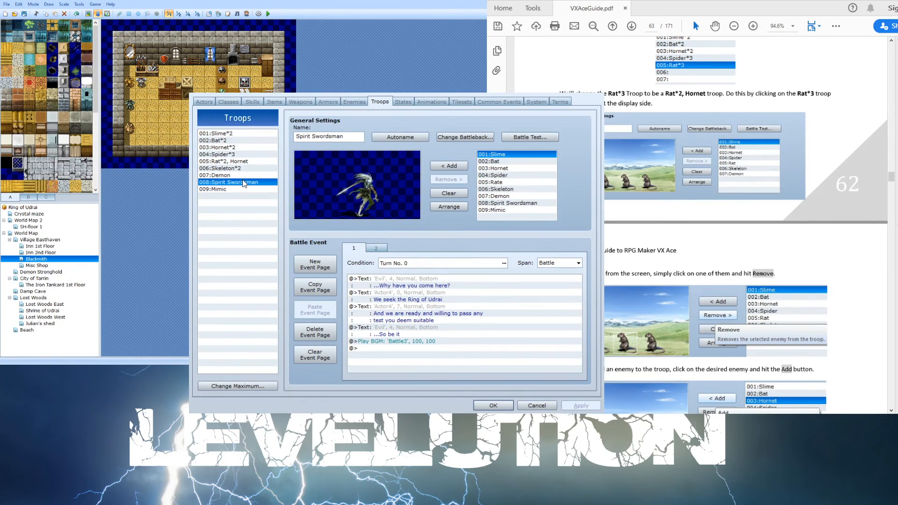
pyautogui.click(234, 175)
pyautogui.click(239, 169)
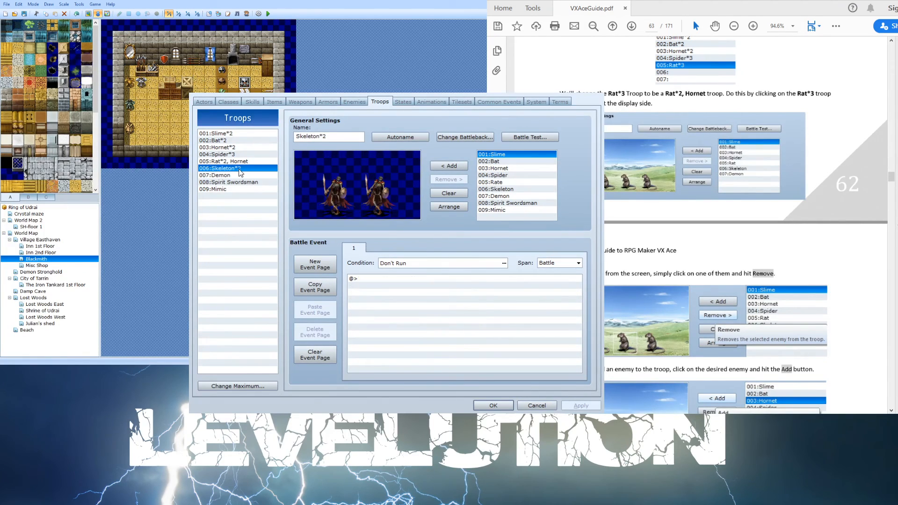
pyautogui.click(243, 162)
pyautogui.click(243, 168)
# - Increase the troop maximum to 10 and name the new troop 010 Skeleton*3
pyautogui.click(237, 385)
pyautogui.click(239, 196)
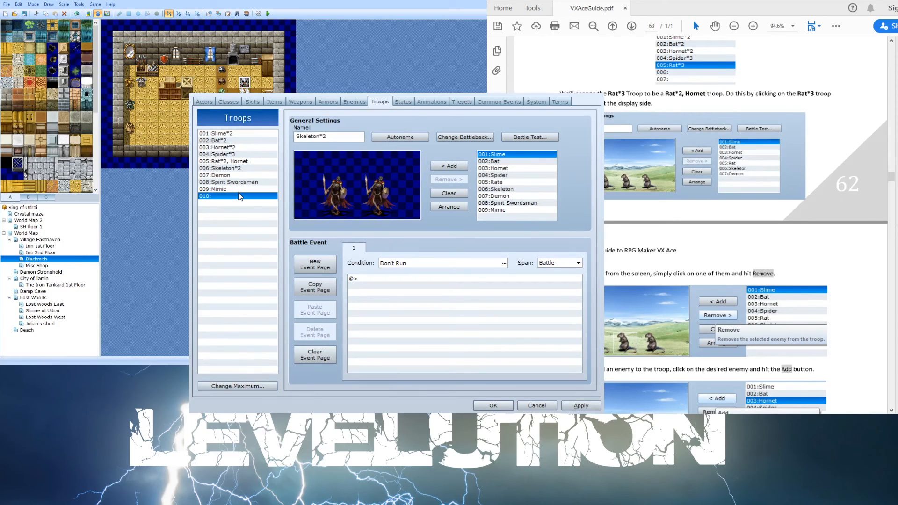
pyautogui.click(336, 140)
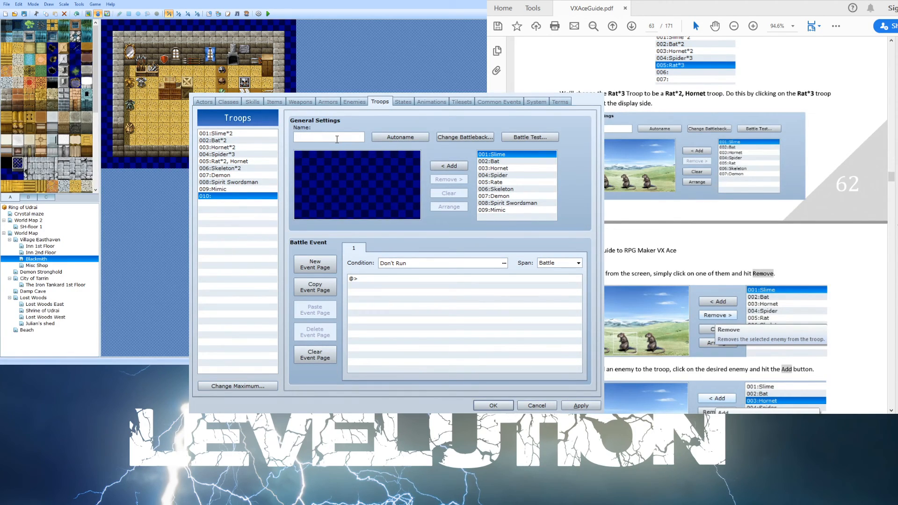
pyautogui.write('Skeleo')
pyautogui.press('BackSpace')
pyautogui.write('ton*3')
# - Add three Skeleton enemies to the Skeleton*3 troop
pyautogui.click(498, 189)
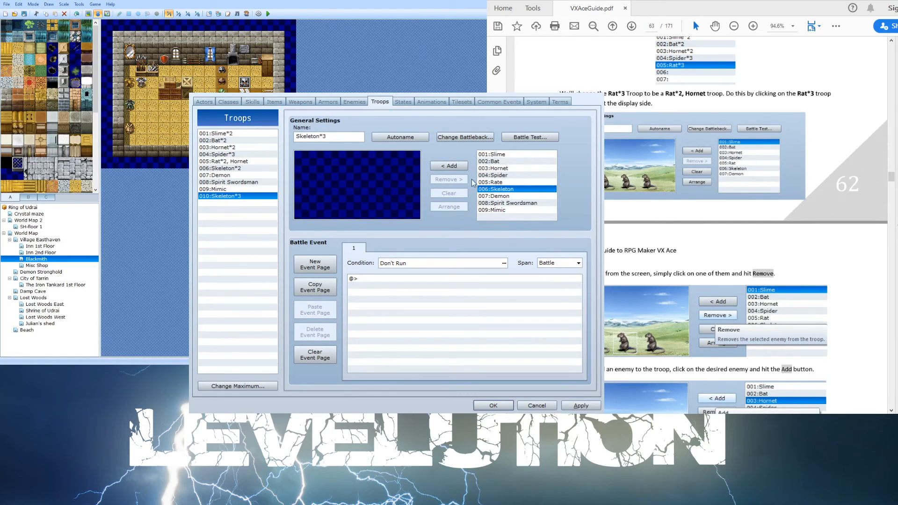
pyautogui.click(450, 166)
pyautogui.click(451, 167)
pyautogui.click(451, 167)
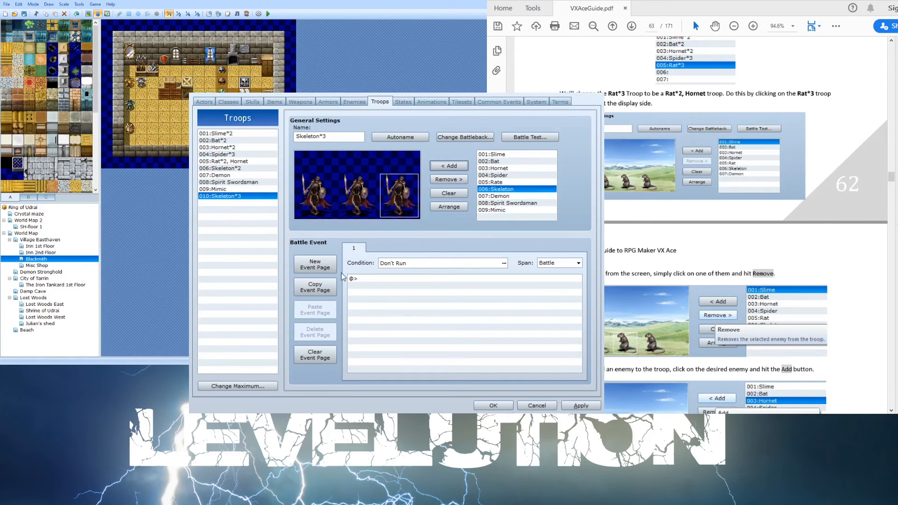
pyautogui.click(229, 134)
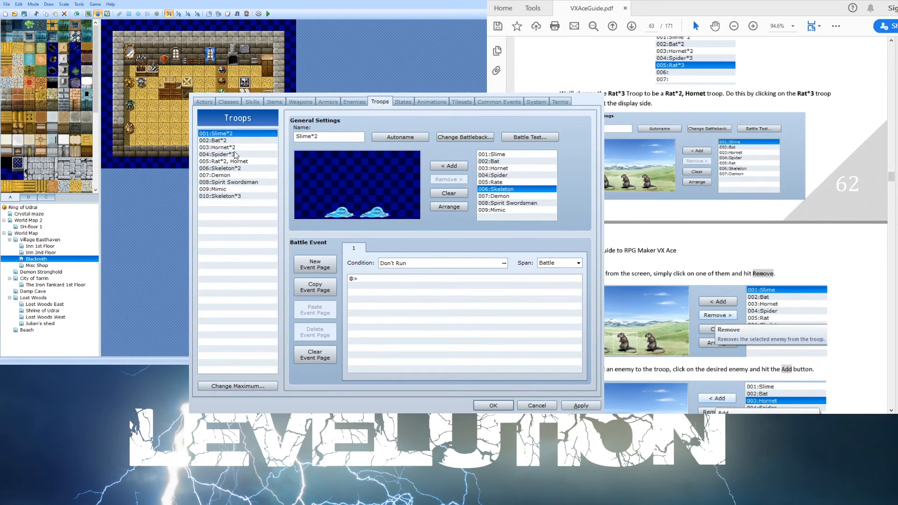
pyautogui.click(236, 196)
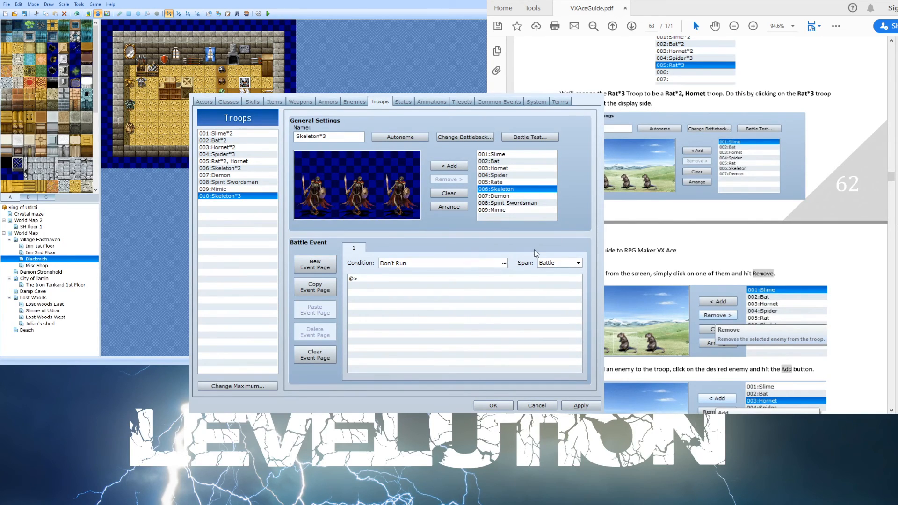
# - Try adding a second battle event page to the Skeleton*3 troop, then cancel the database window
pyautogui.click(462, 265)
pyautogui.click(315, 264)
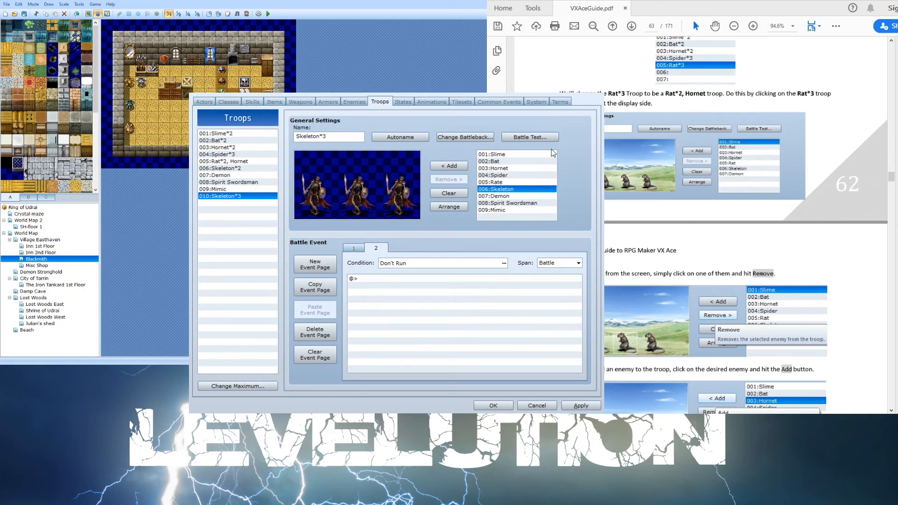
pyautogui.click(431, 279)
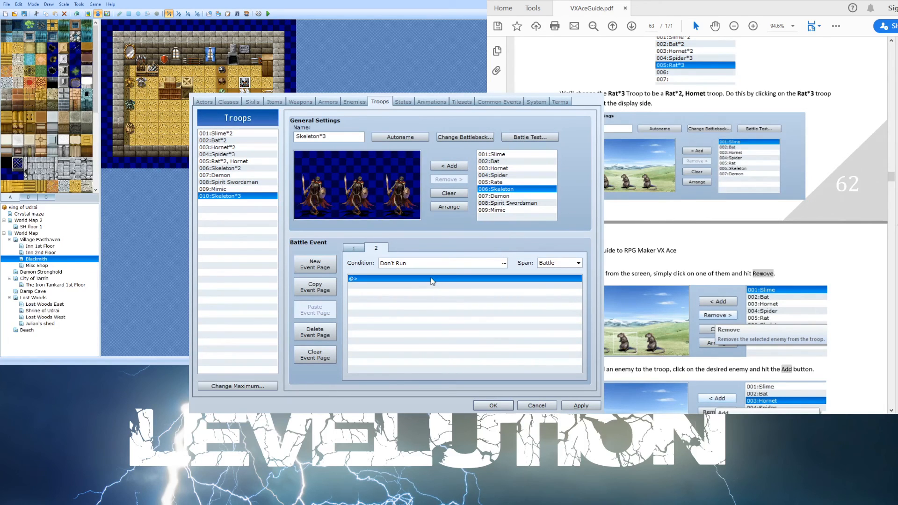
pyautogui.click(554, 405)
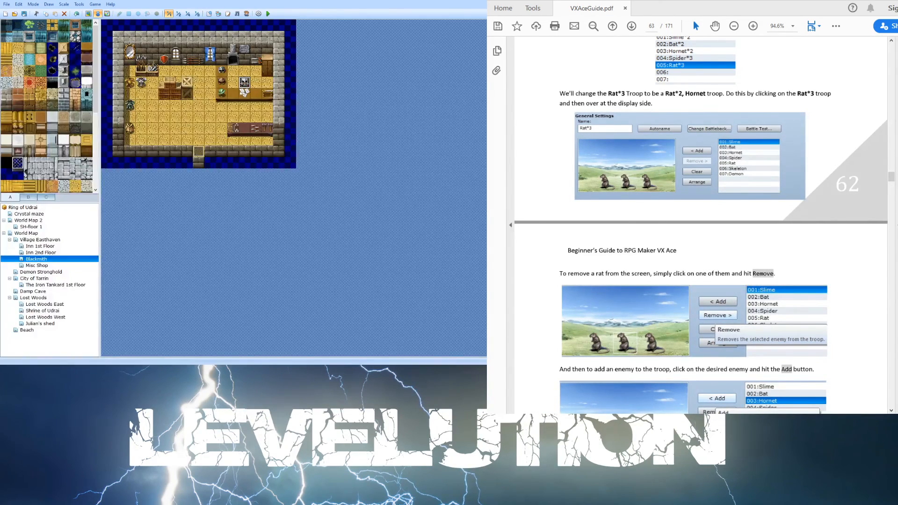
# - Scroll the guide through the Demon troop, Battle Test and Encounters sections
pyautogui.scroll(-7, 545, 334)
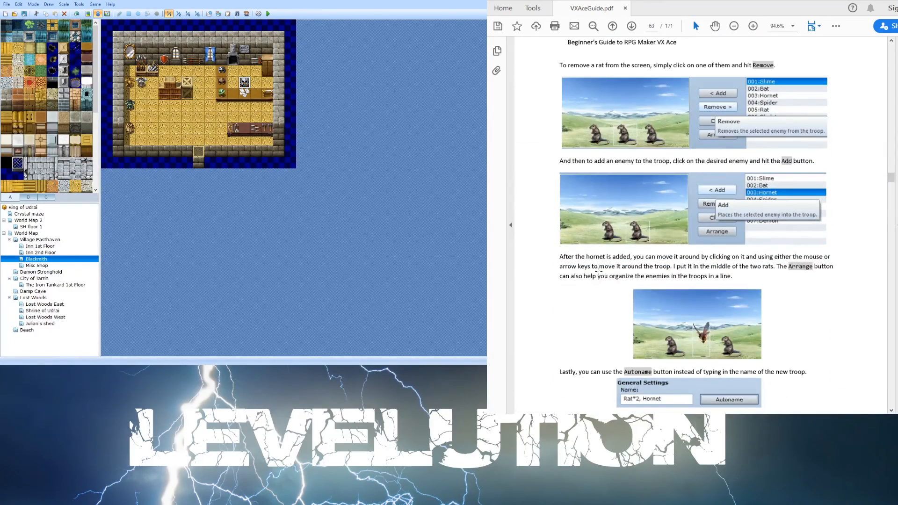
pyautogui.scroll(-8, 596, 274)
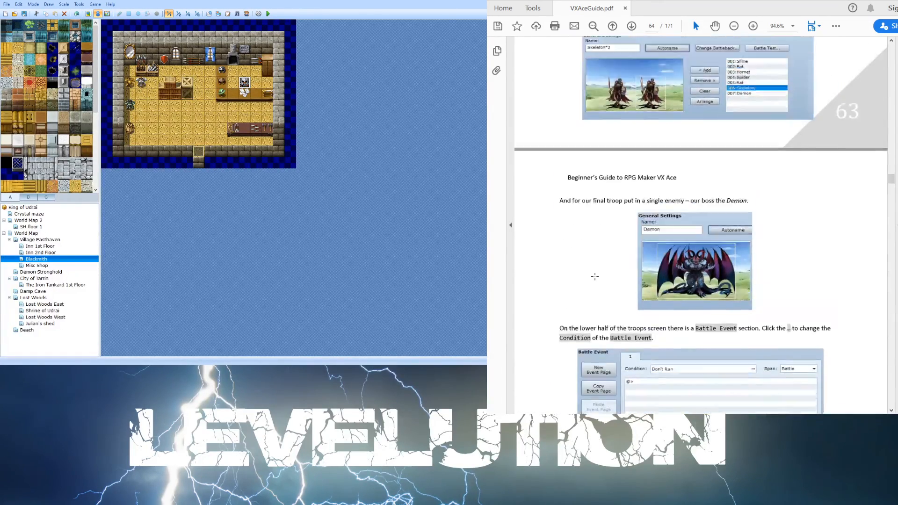
pyautogui.scroll(-4, 593, 278)
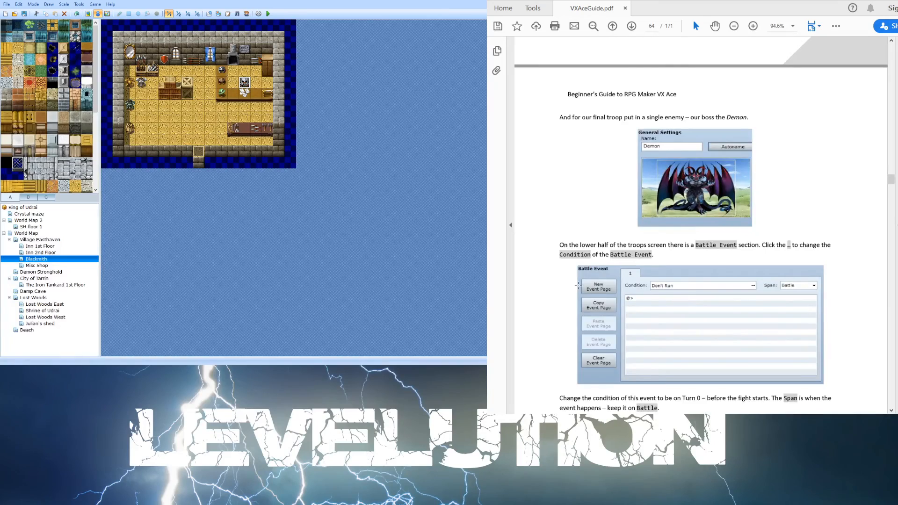
pyautogui.scroll(-15, 577, 285)
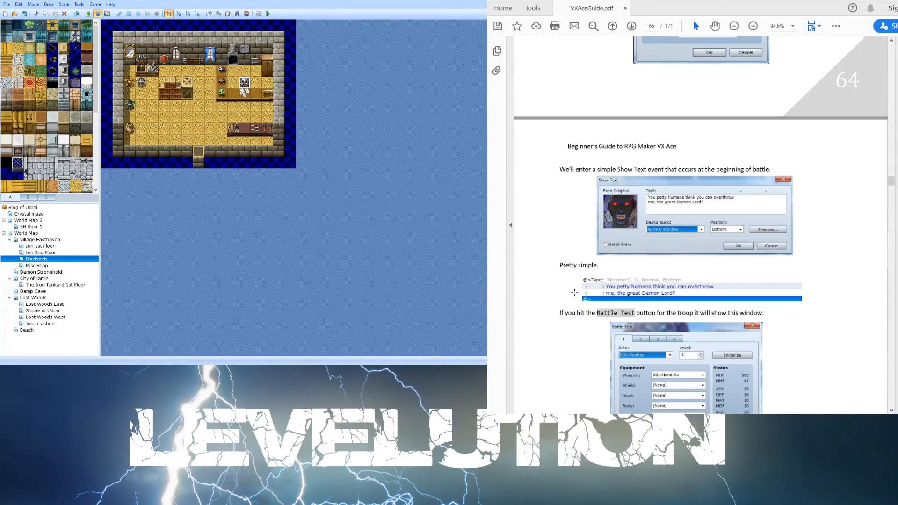
pyautogui.scroll(-14, 574, 292)
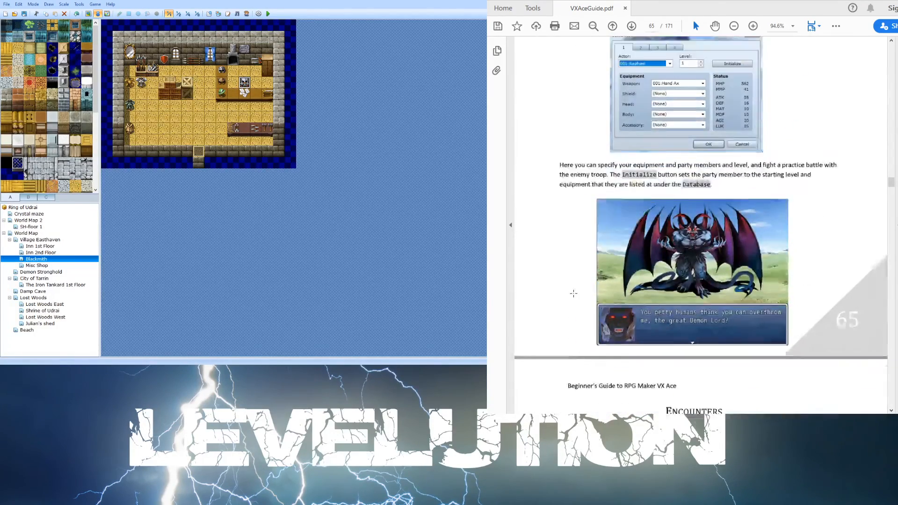
pyautogui.scroll(-5, 574, 293)
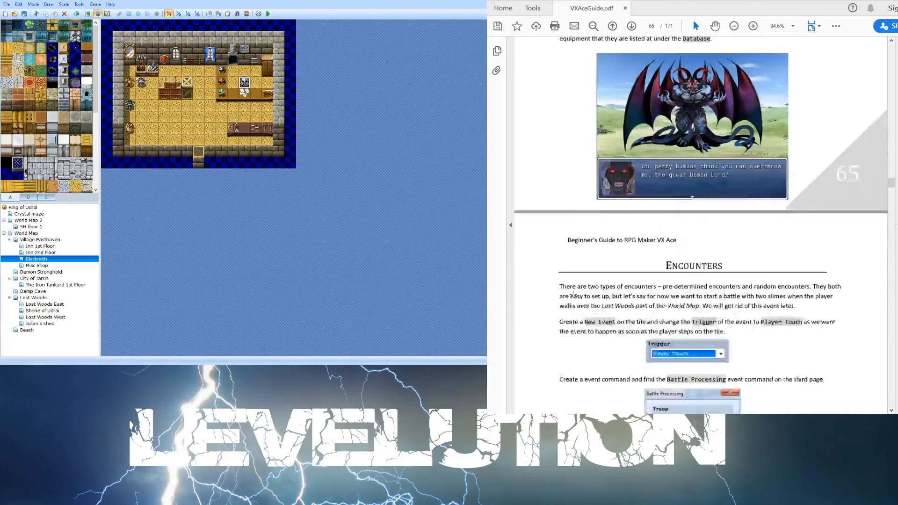
pyautogui.scroll(-2, 573, 295)
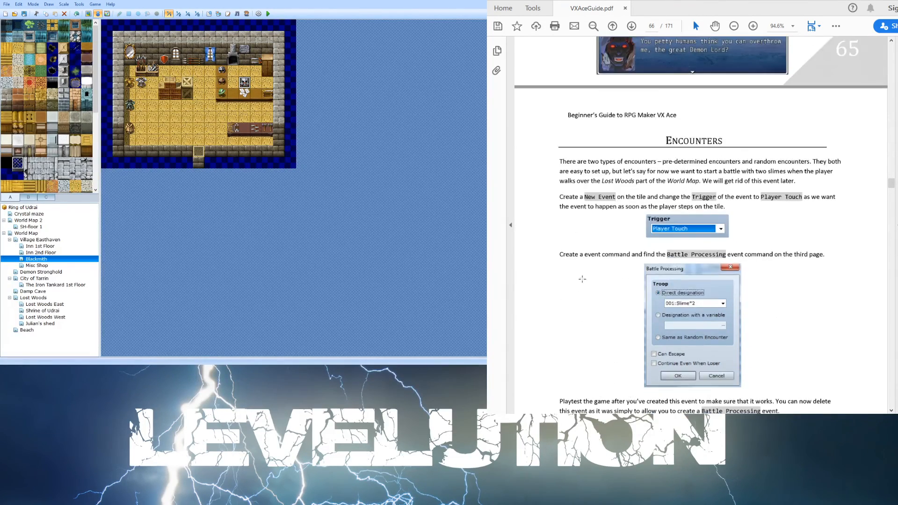
pyautogui.scroll(-2, 574, 290)
pyautogui.scroll(-3, 580, 280)
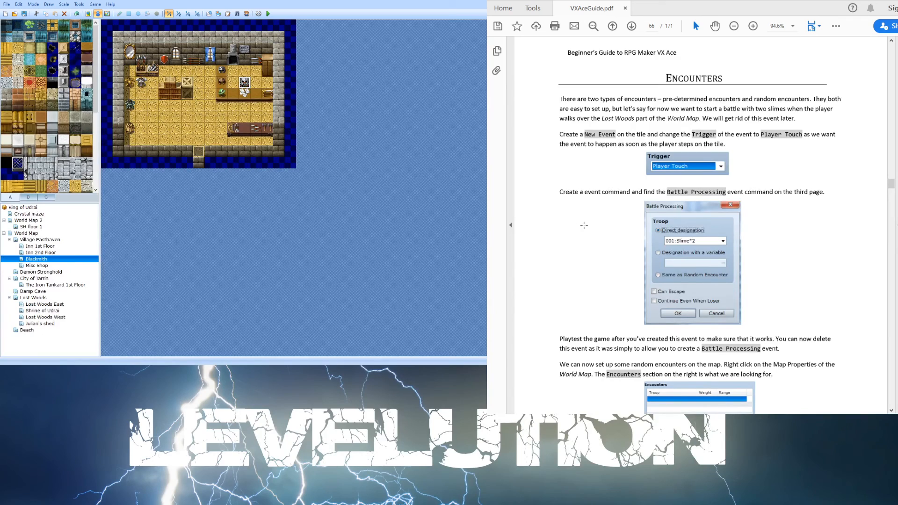
pyautogui.scroll(-4, 583, 226)
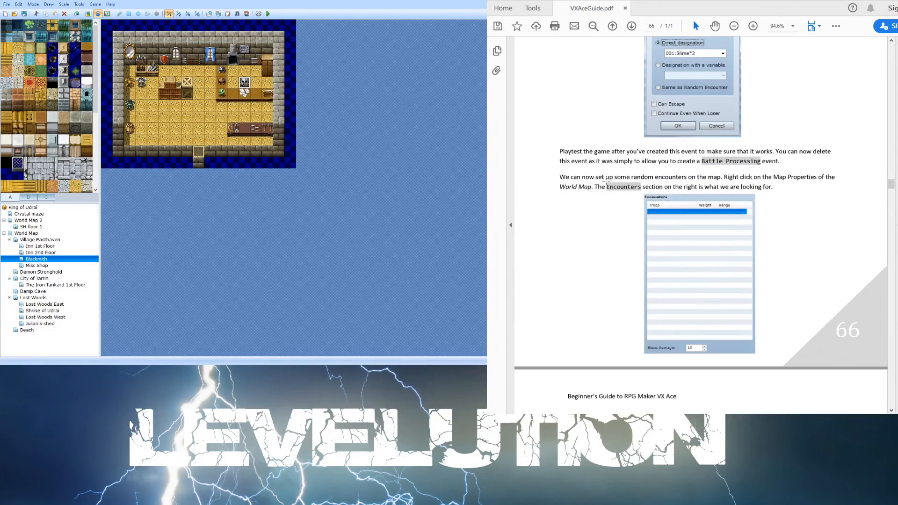
pyautogui.scroll(-3, 604, 182)
pyautogui.scroll(-3, 603, 184)
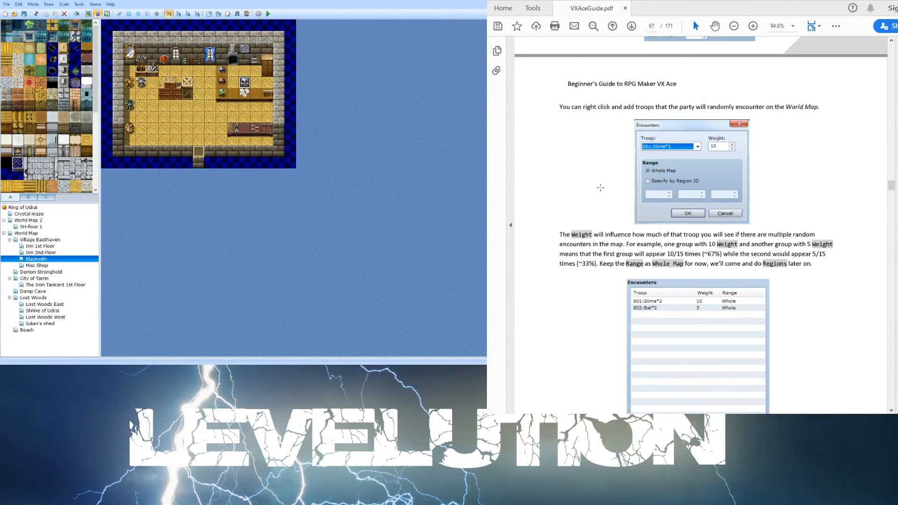
pyautogui.scroll(-3, 600, 188)
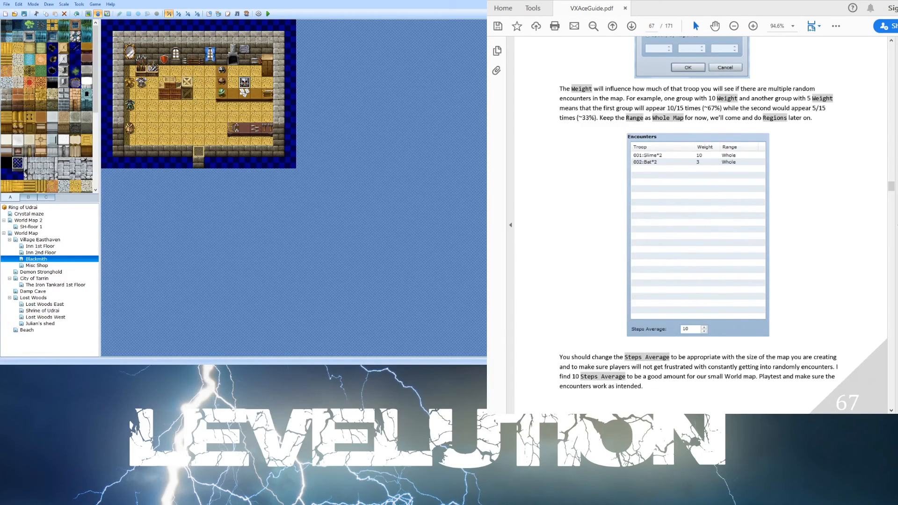
# - Open the Lost Woods map and review the guide's pre-determined encounter instructions
pyautogui.click(41, 246)
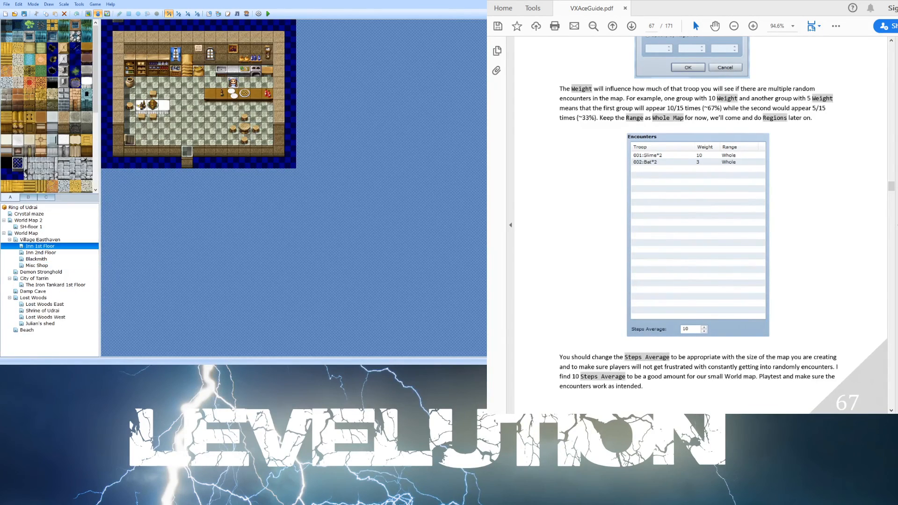
pyautogui.click(49, 240)
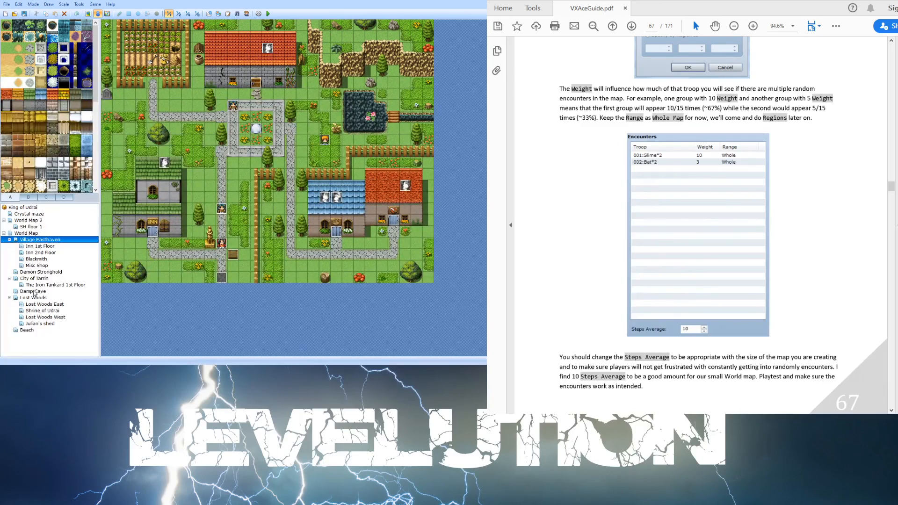
pyautogui.click(44, 304)
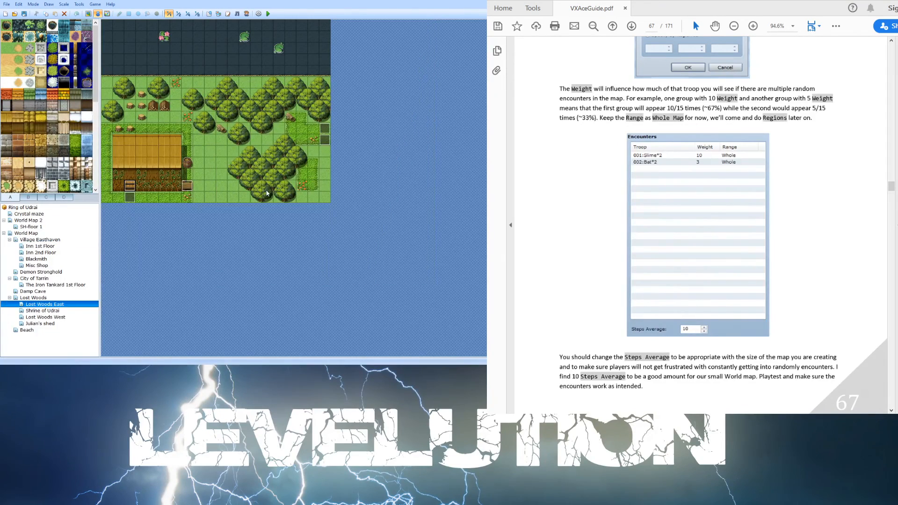
pyautogui.click(42, 298)
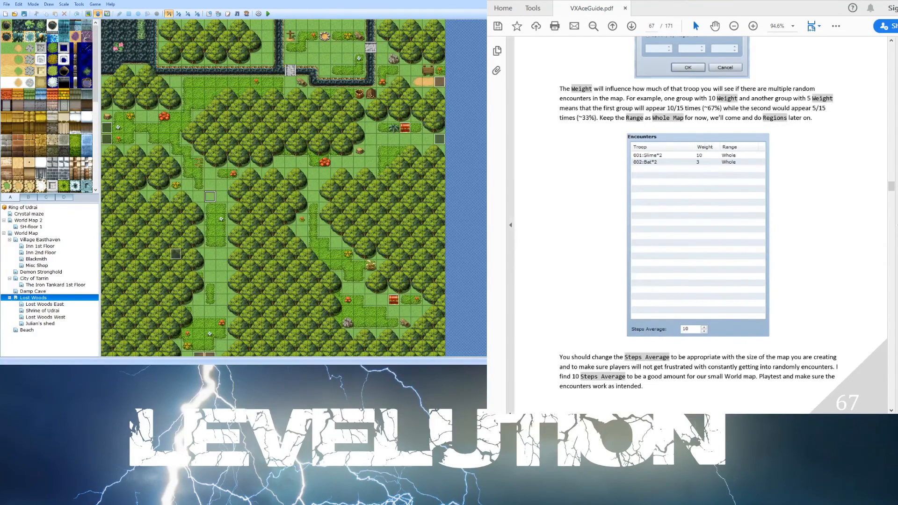
pyautogui.scroll(10, 853, 219)
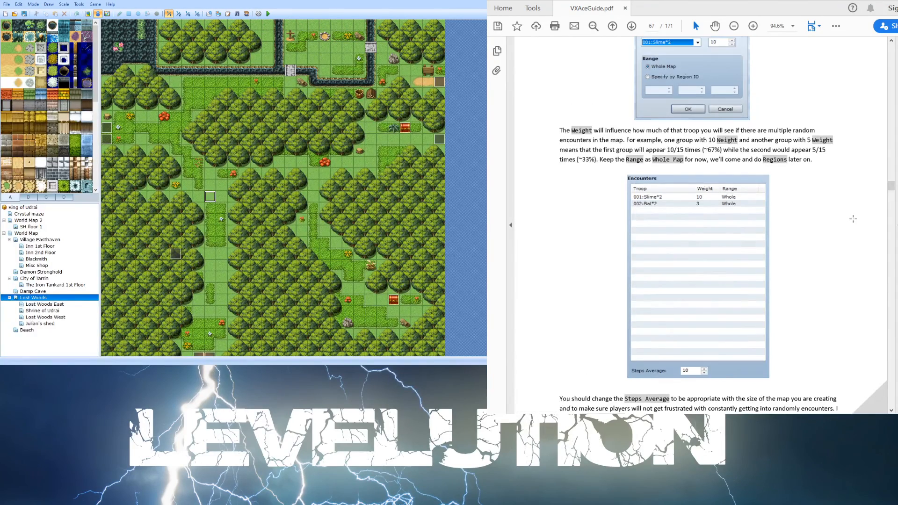
pyautogui.scroll(5, 844, 225)
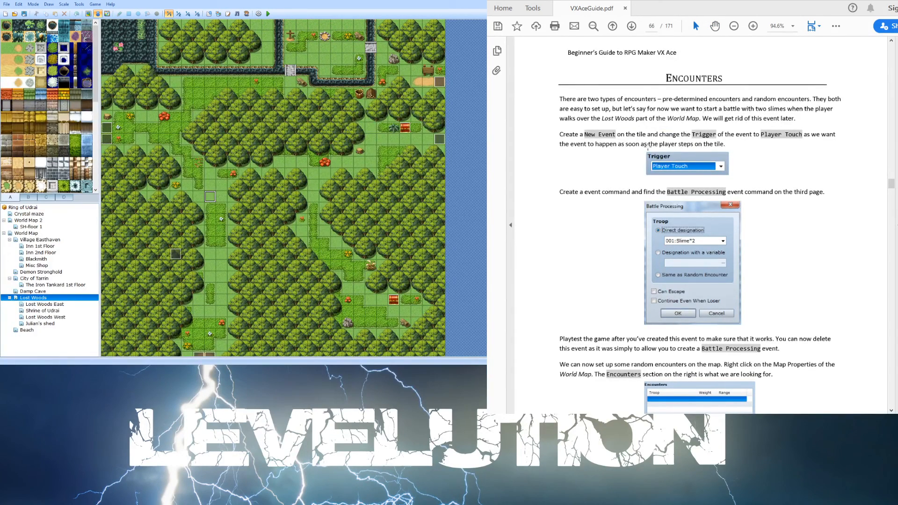
pyautogui.scroll(-3, 645, 147)
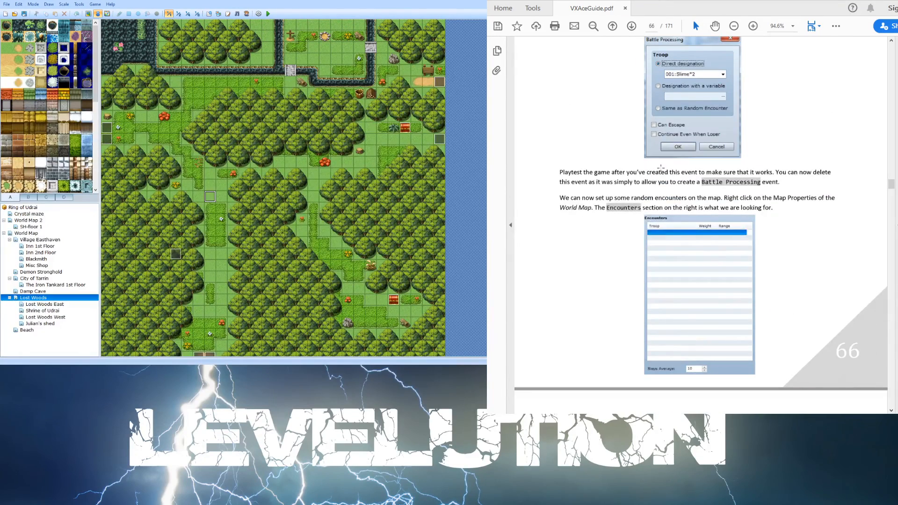
pyautogui.scroll(1, 661, 167)
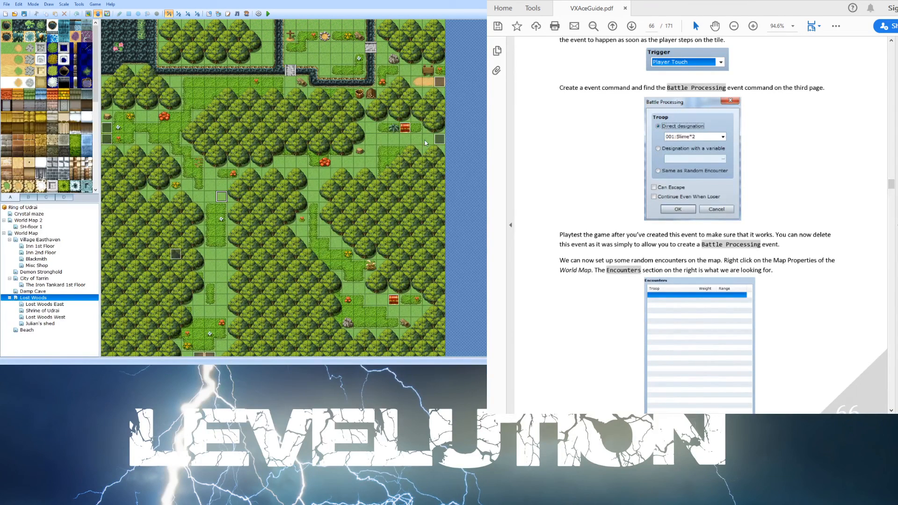
# - Create a Player Touch event on a Lost Woods tile that starts a battle with the Skeleton*2 troop
pyautogui.doubleClick(426, 142)
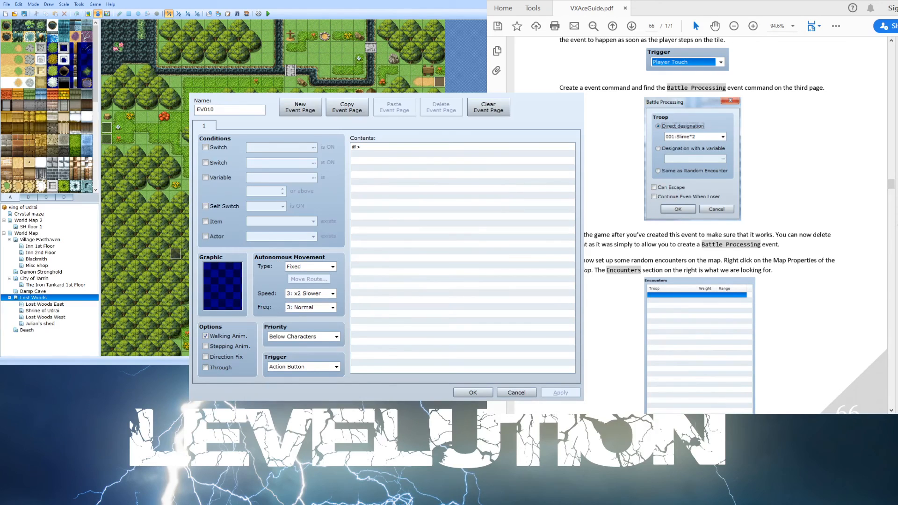
pyautogui.scroll(1, 611, 76)
pyautogui.scroll(1, 610, 77)
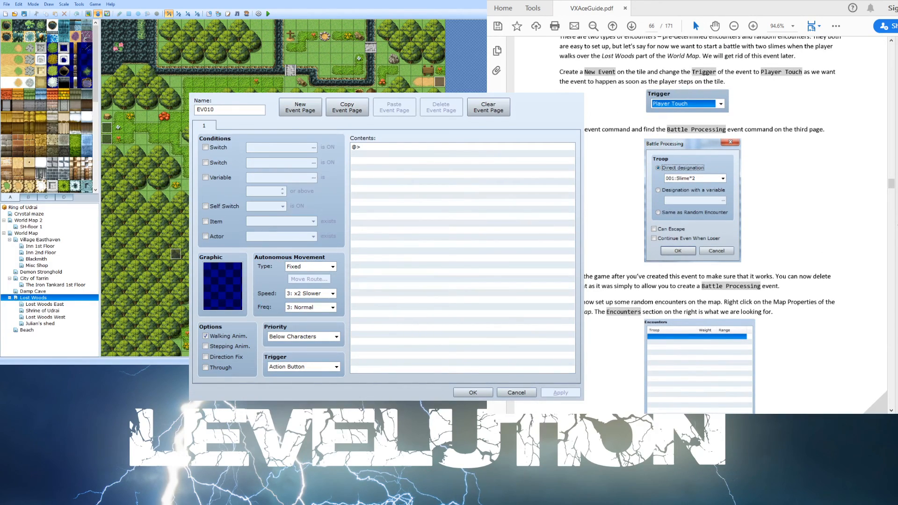
pyautogui.click(364, 378)
pyautogui.click(317, 366)
pyautogui.click(311, 380)
pyautogui.click(398, 147)
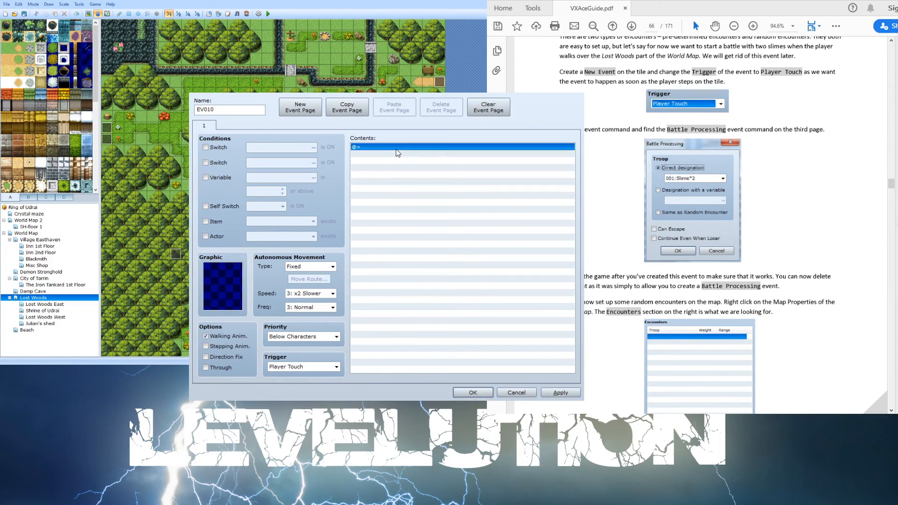
pyautogui.doubleClick(396, 149)
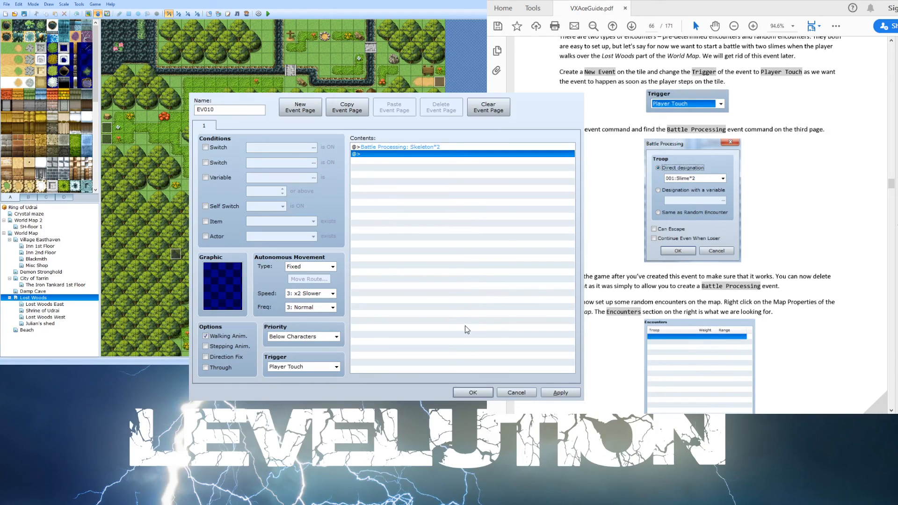
pyautogui.click(484, 392)
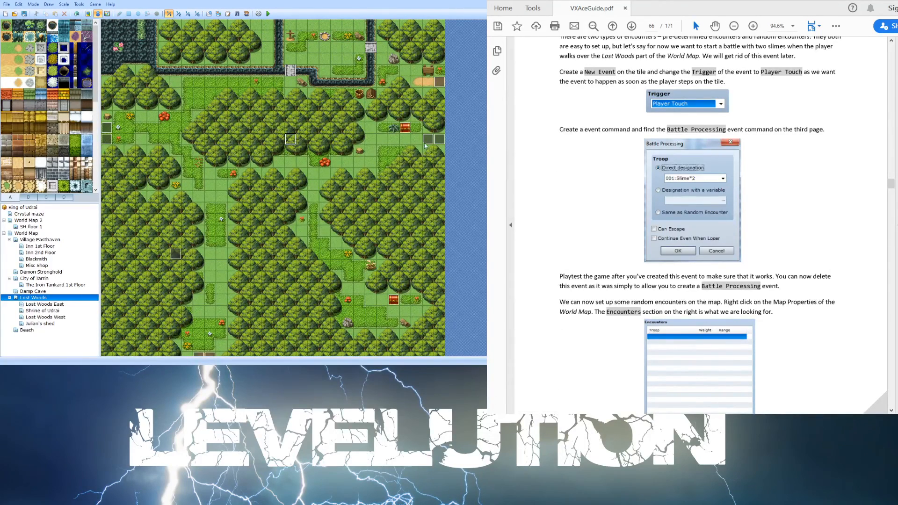
# - Add an Erase Event command after the battle in that event and save the project
pyautogui.doubleClick(402, 157)
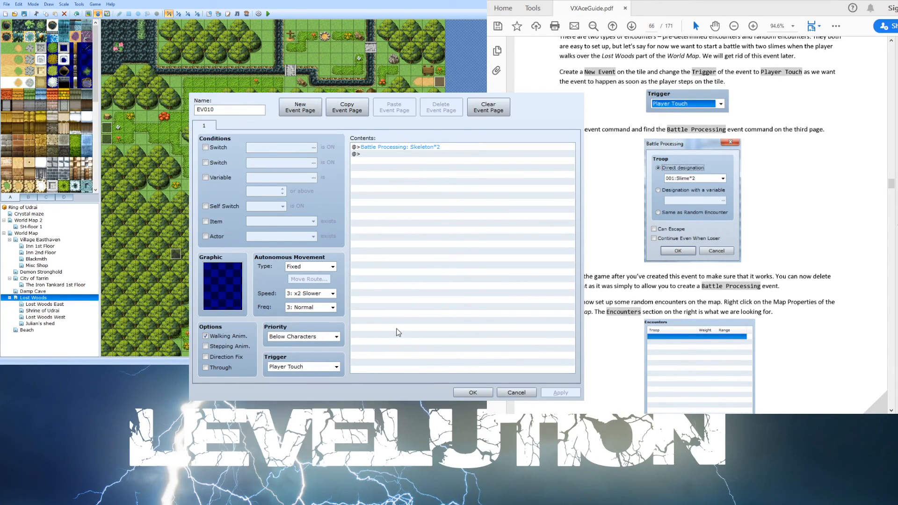
pyautogui.click(410, 297)
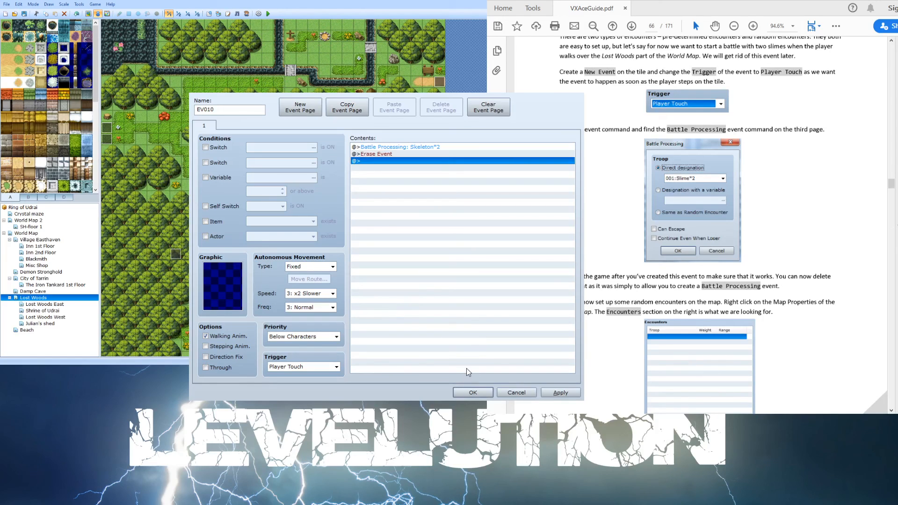
pyautogui.click(473, 392)
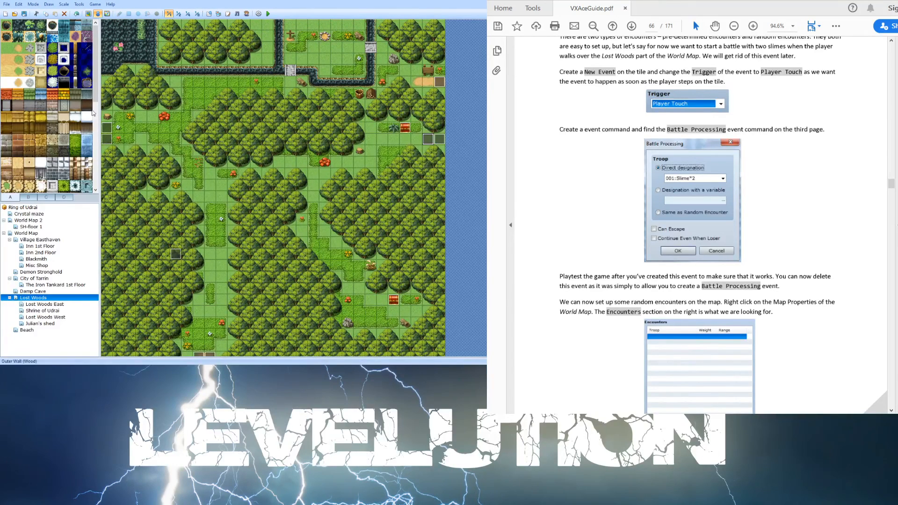
pyautogui.click(22, 15)
# - Open the Lost Woods map properties and add the Slime*2 troop as a random encounter with weight 10
pyautogui.scroll(-3, 652, 269)
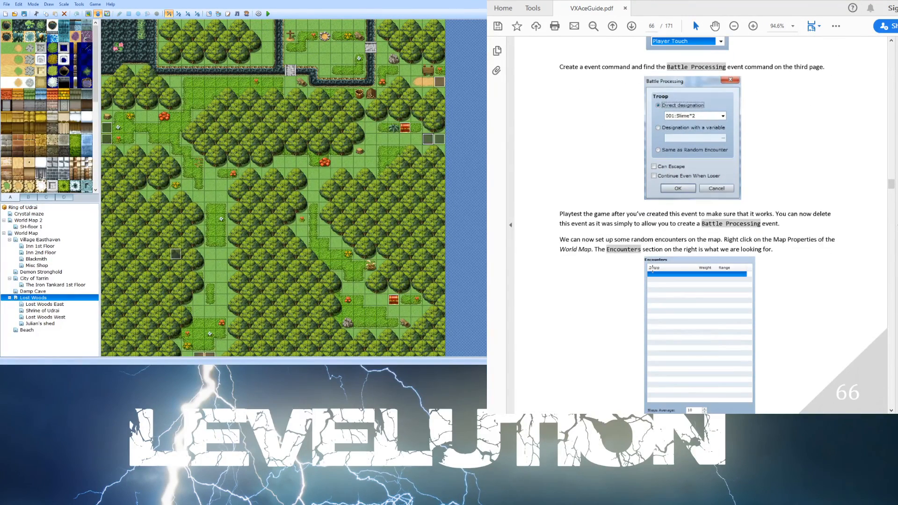
pyautogui.scroll(-6, 640, 267)
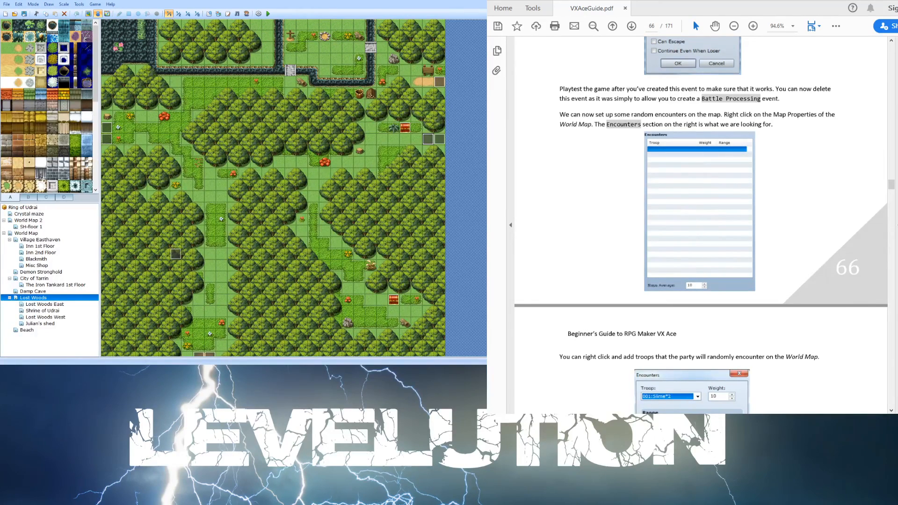
pyautogui.scroll(-7, 624, 169)
pyautogui.scroll(8, 596, 180)
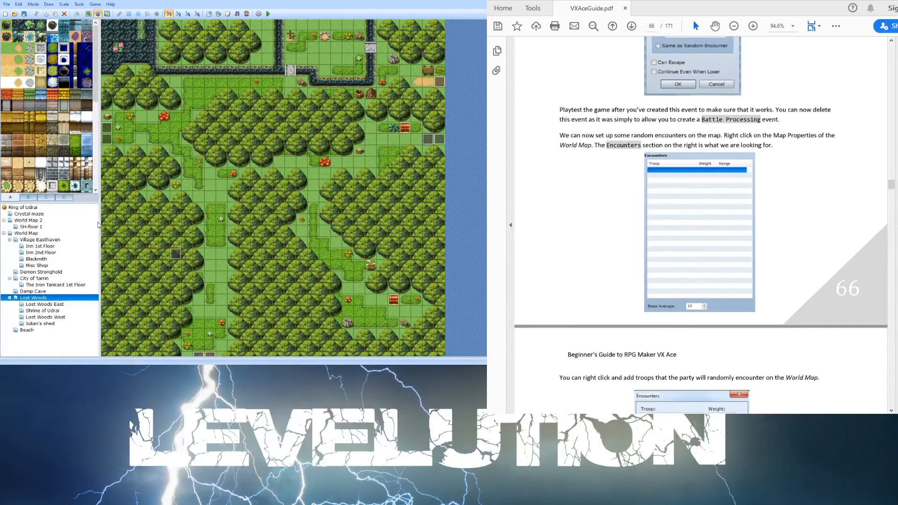
pyautogui.click(100, 223)
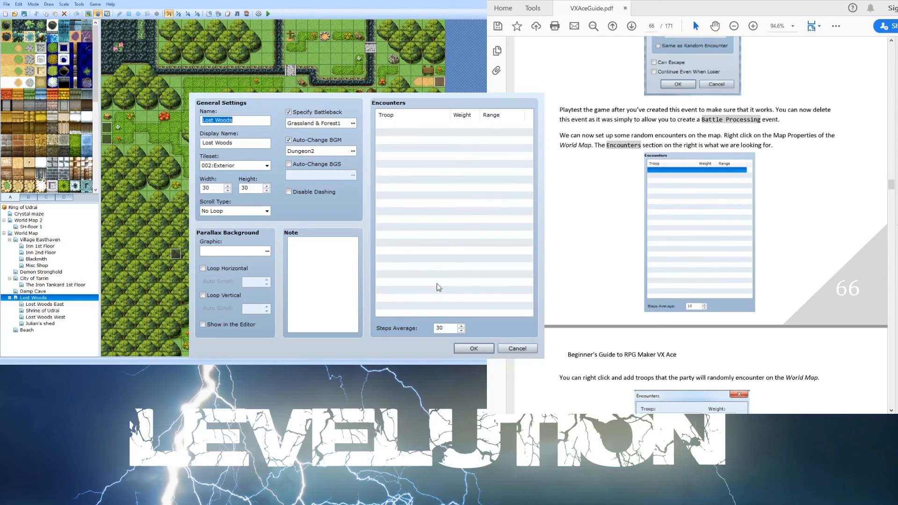
pyautogui.click(419, 207)
pyautogui.click(450, 260)
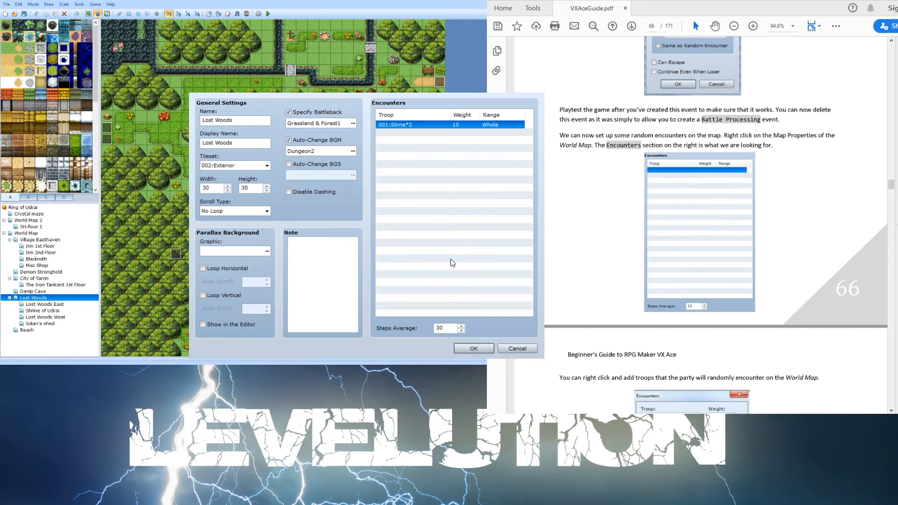
# - Add the Hornet*2 and Spider*3 troops as Lost Woods random encounters, each with weight 10
pyautogui.click(445, 212)
pyautogui.doubleClick(445, 212)
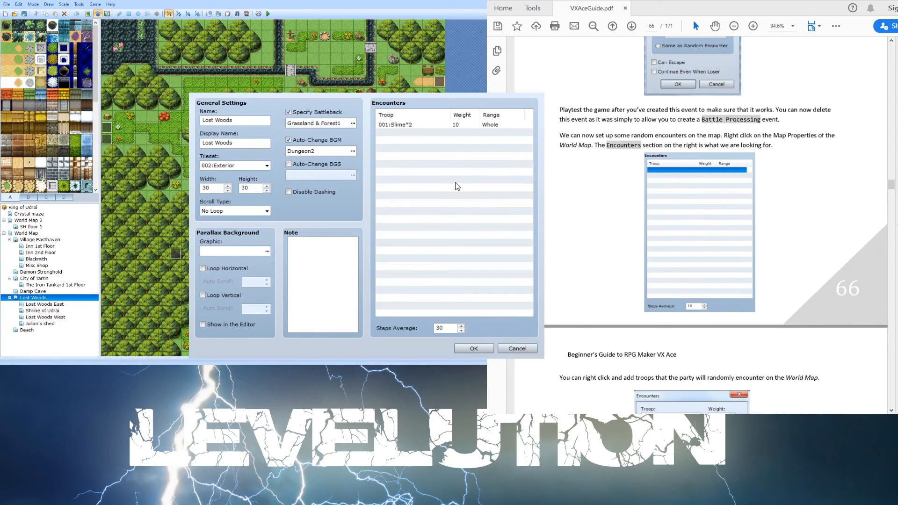
pyautogui.click(443, 255)
pyautogui.doubleClick(429, 193)
pyautogui.click(448, 263)
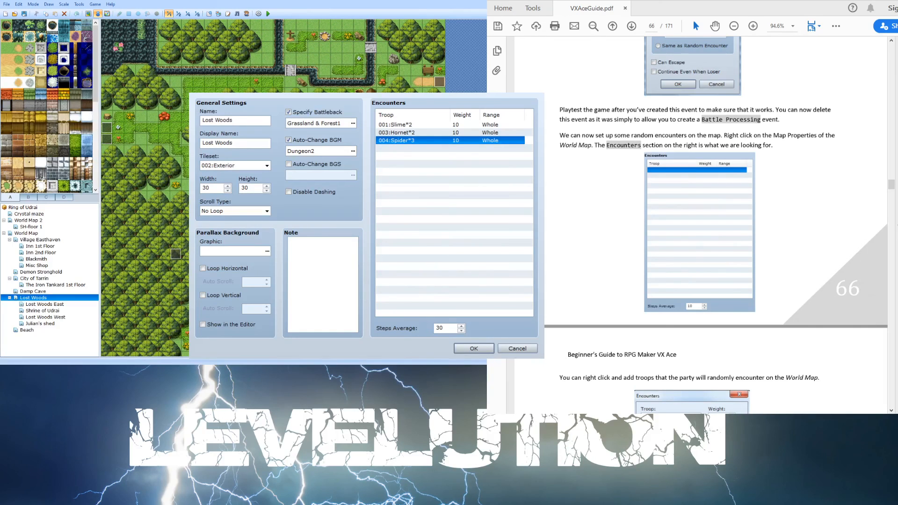
# - Set the Slime*2 encounter's weight to 15 and confirm the Lost Woods map properties
pyautogui.doubleClick(465, 126)
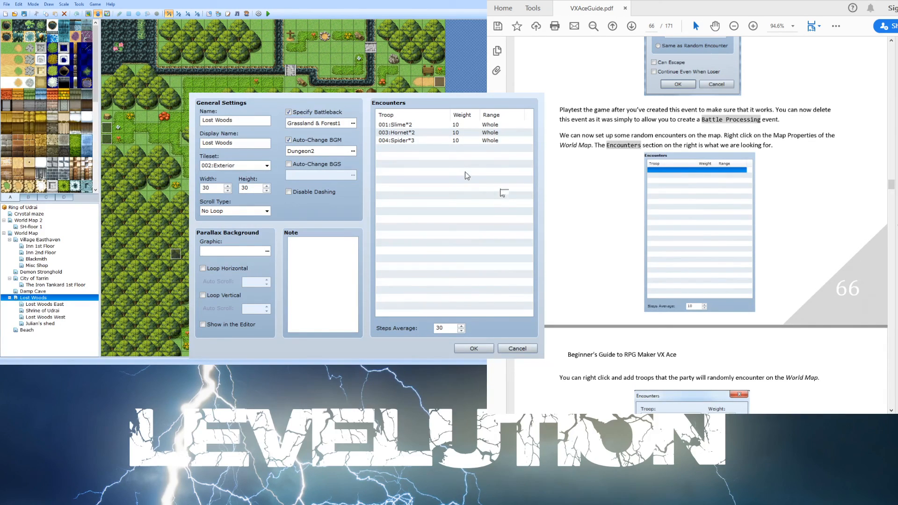
pyautogui.click(443, 263)
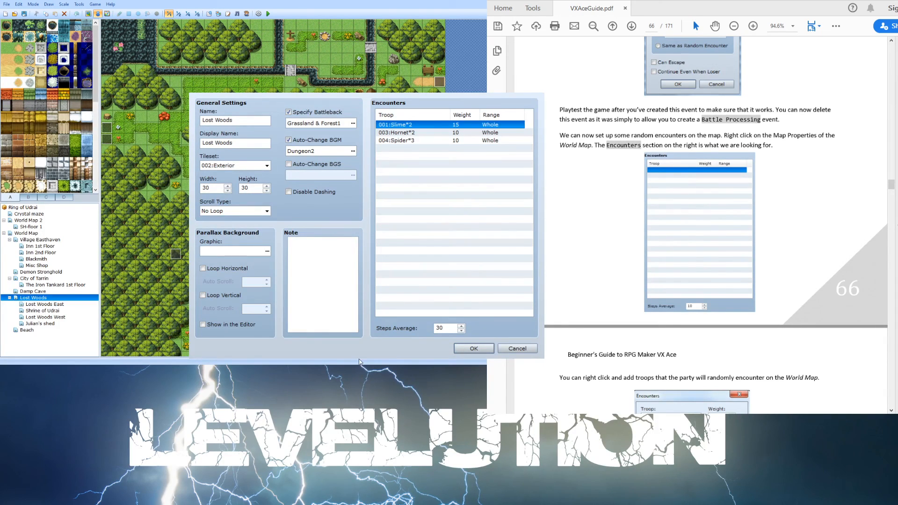
pyautogui.click(598, 268)
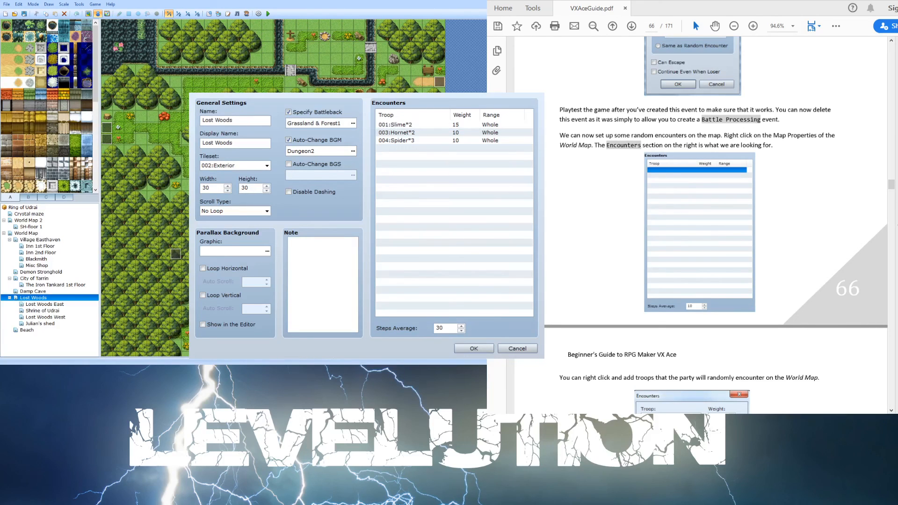
pyautogui.scroll(-3, 631, 268)
pyautogui.scroll(-3, 623, 270)
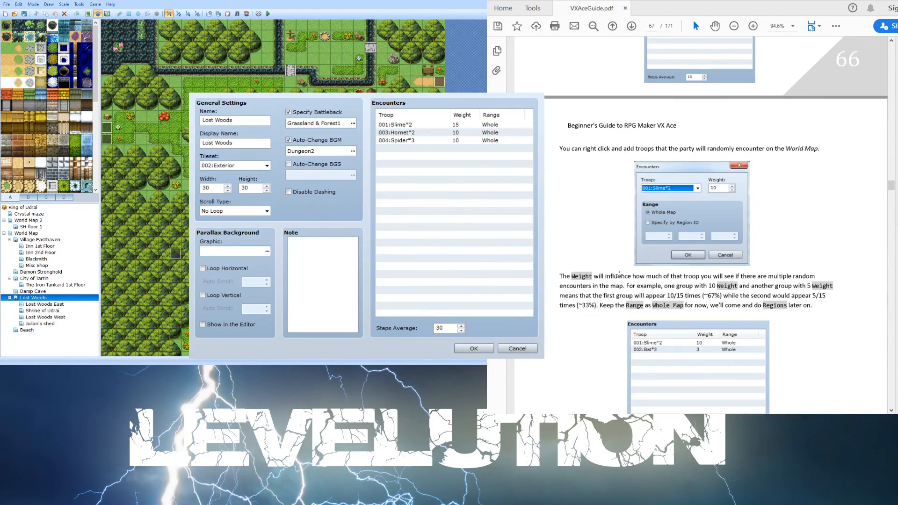
pyautogui.scroll(-6, 613, 285)
pyautogui.scroll(-9, 602, 300)
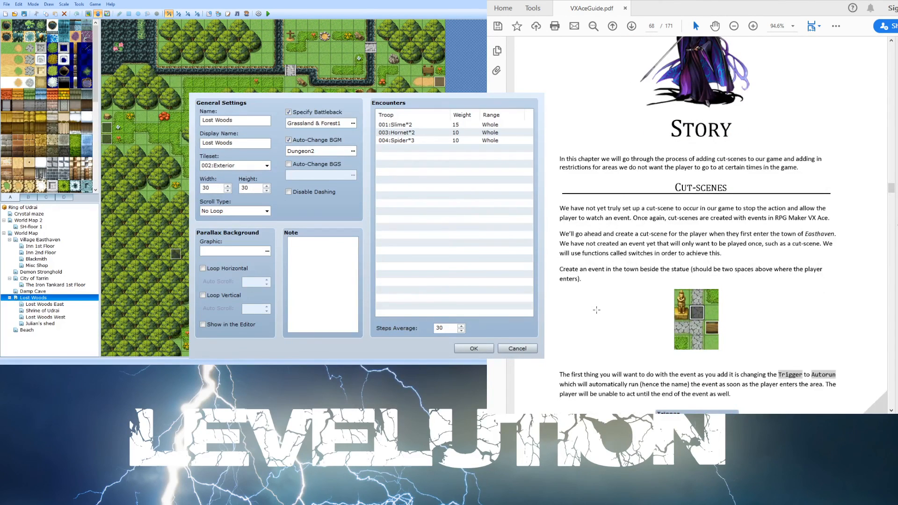
pyautogui.scroll(3, 596, 310)
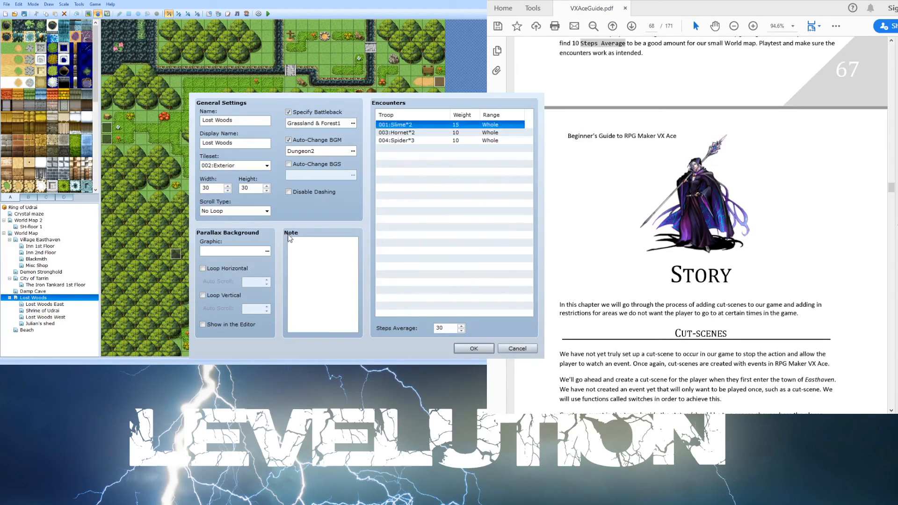
pyautogui.click(470, 348)
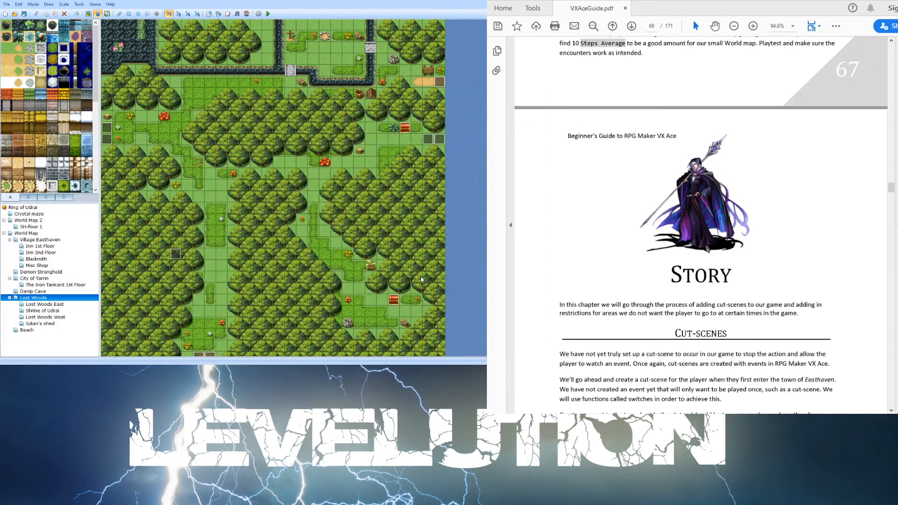